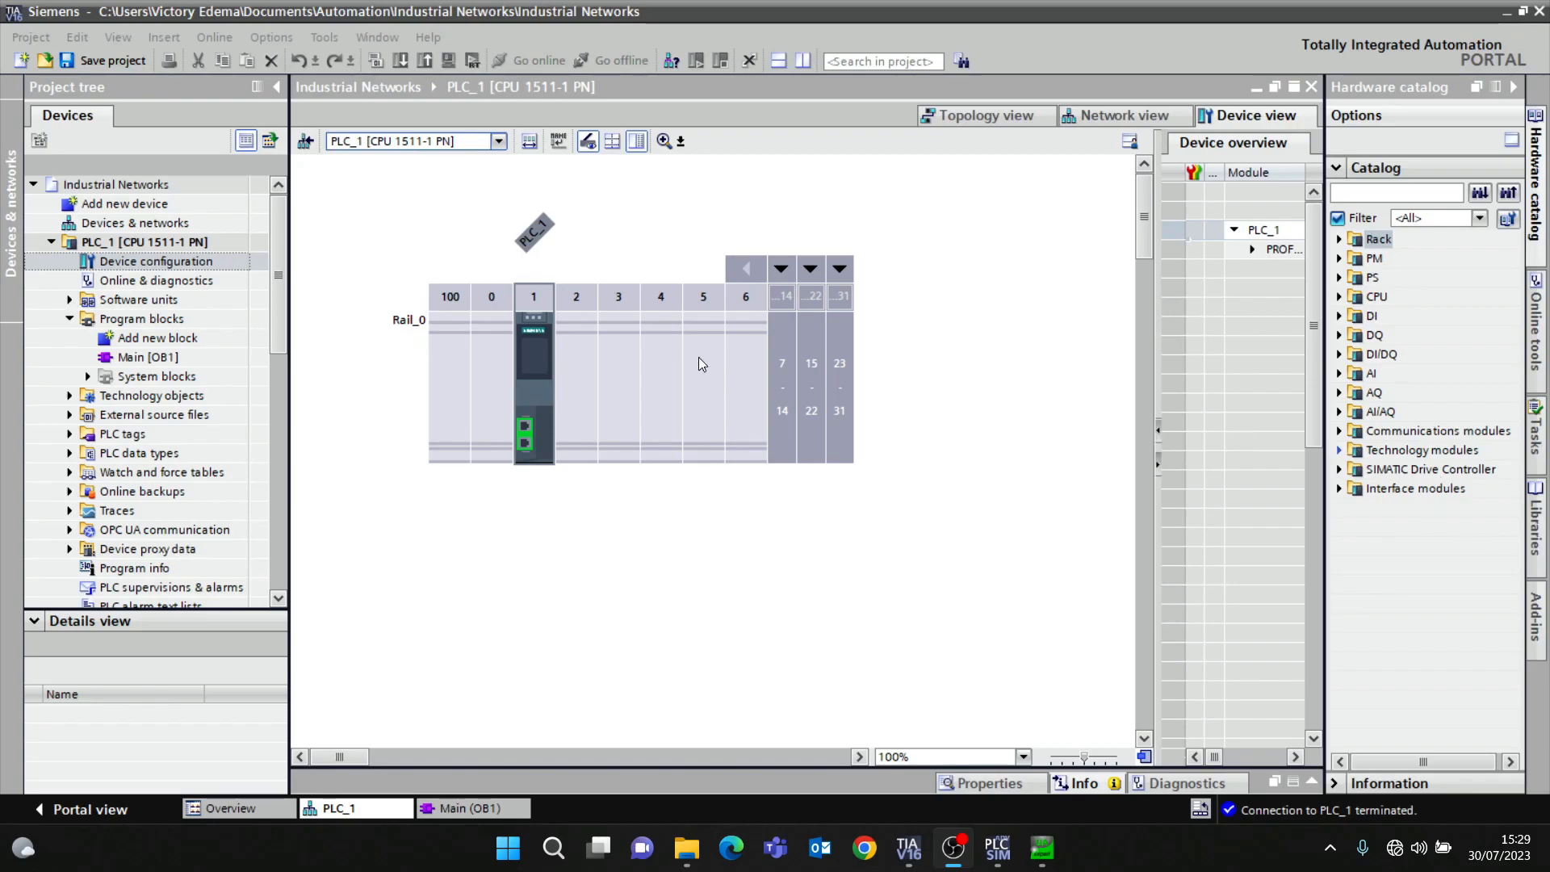
Check the IP address and subnet mask of the PROFINET interface on PLC_1
click(145, 240)
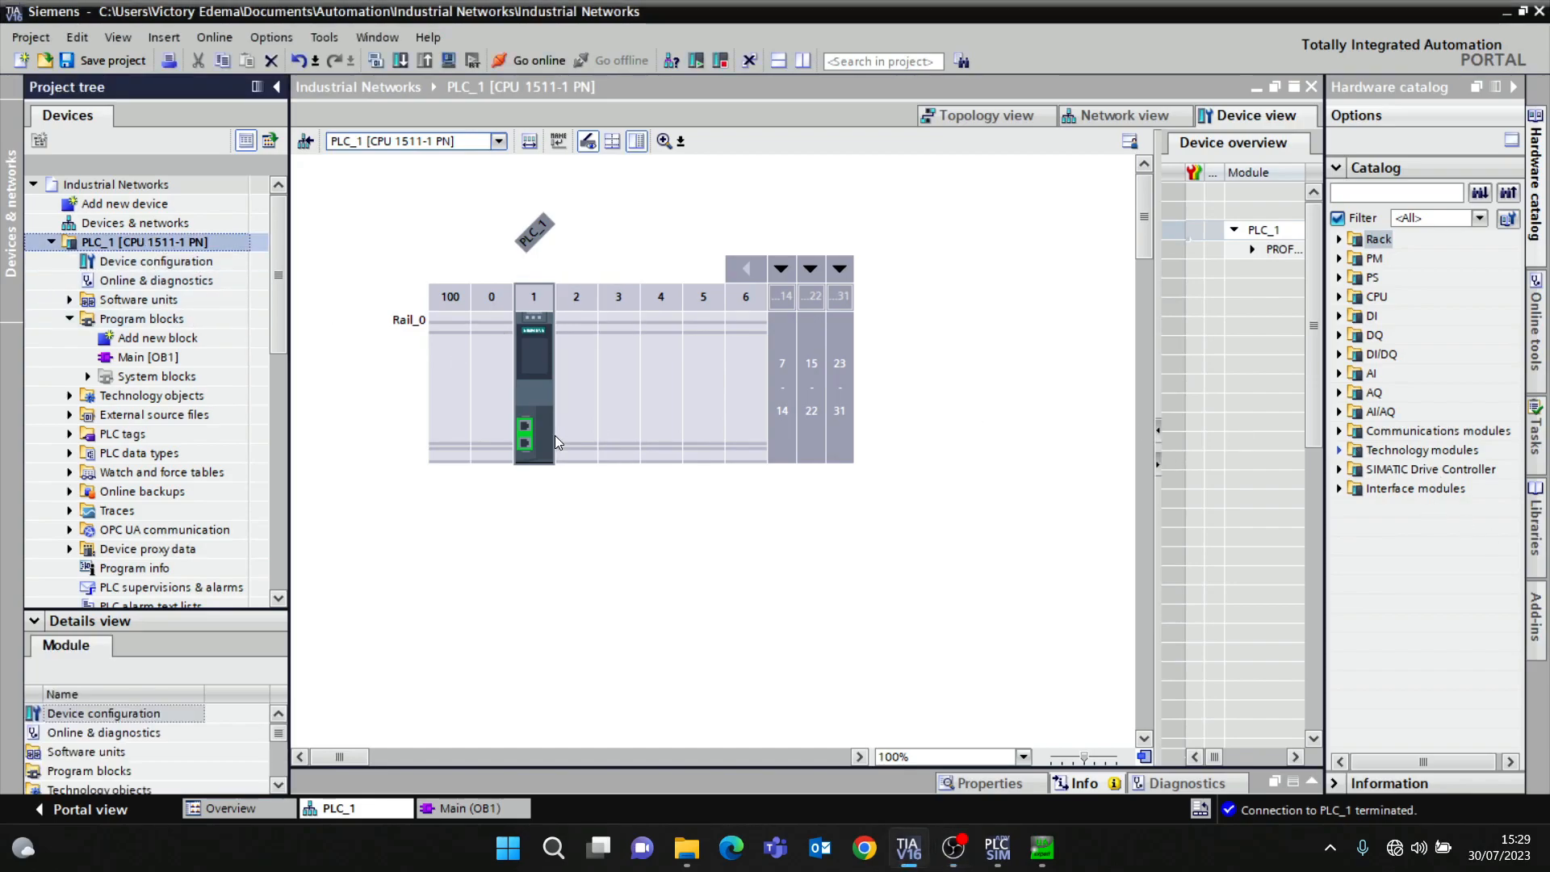
double_click(533, 430)
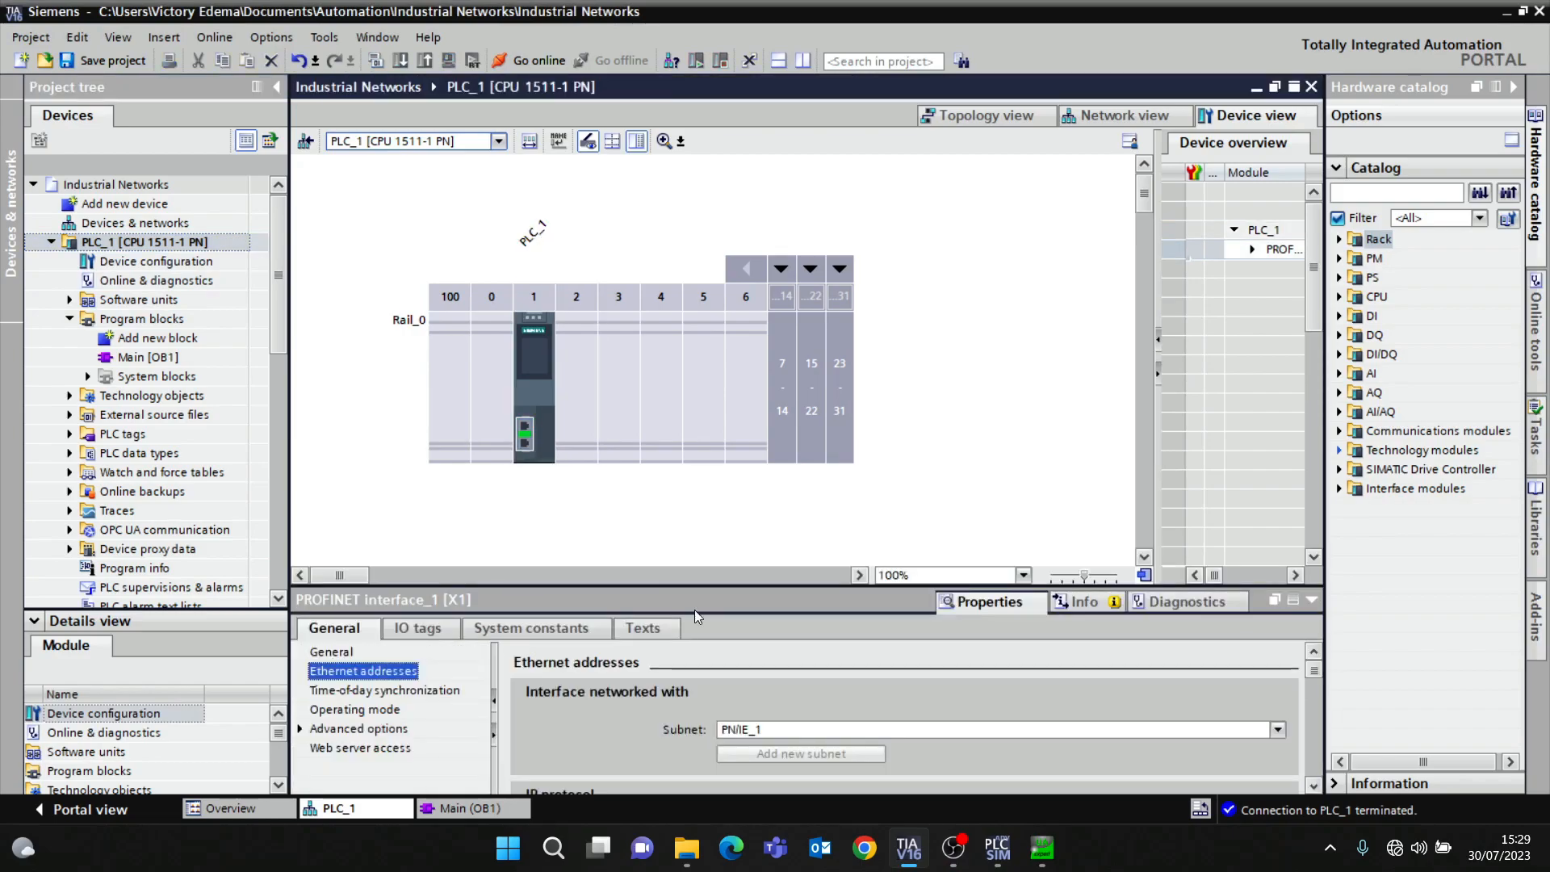
scroll(902, 709, down, 2)
click(905, 678)
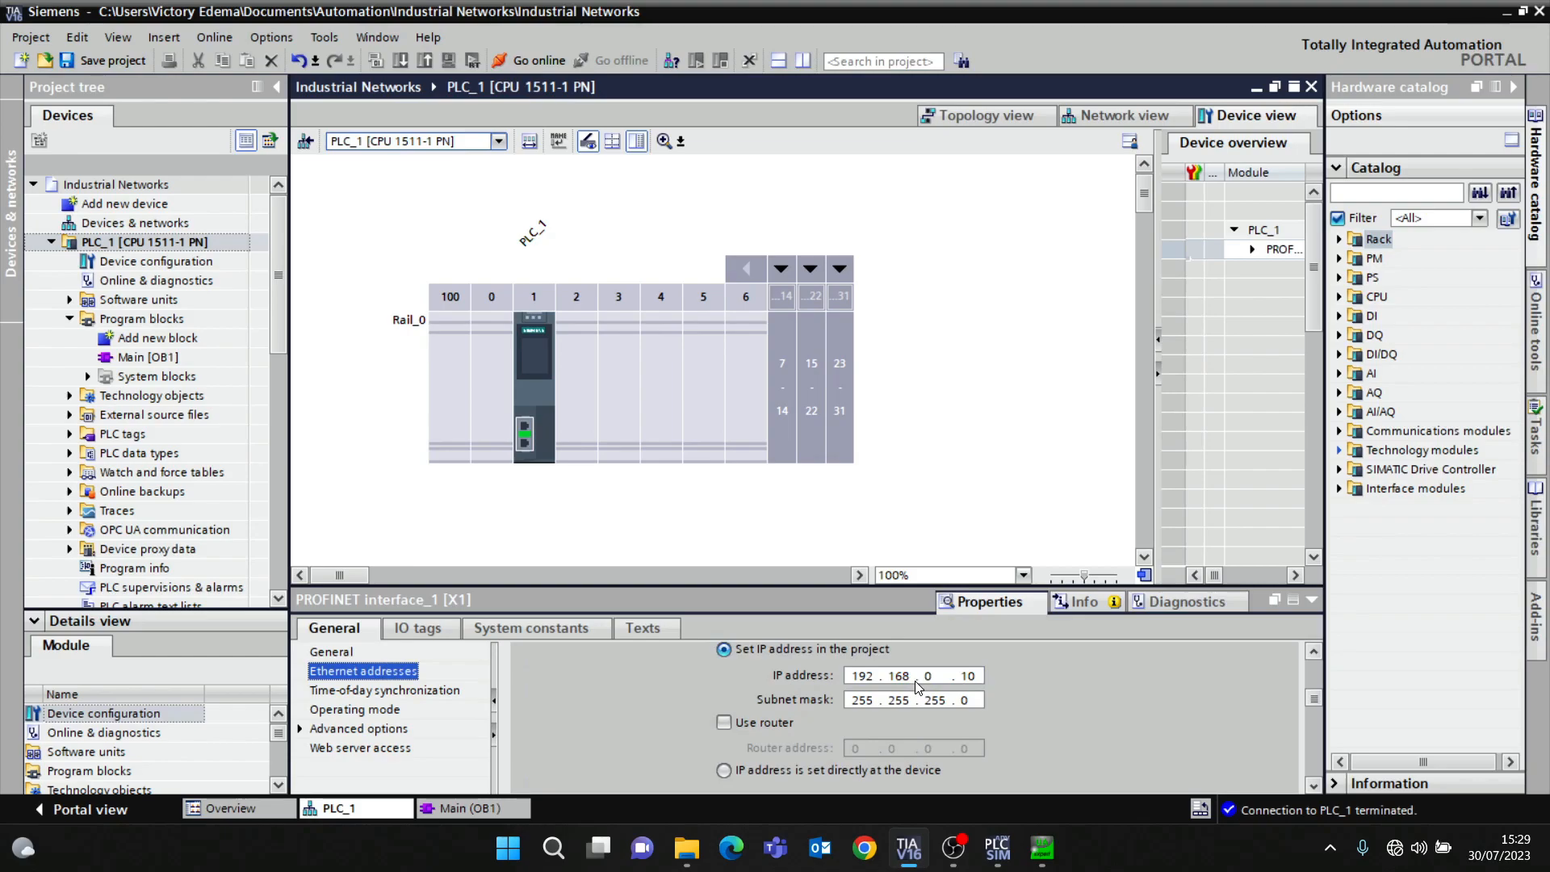
scroll(914, 680, up, 2)
Switch to the S7-PLCSIM Advanced control panel and name the new virtual S7-1500 PLC instance OPC UA
click(998, 848)
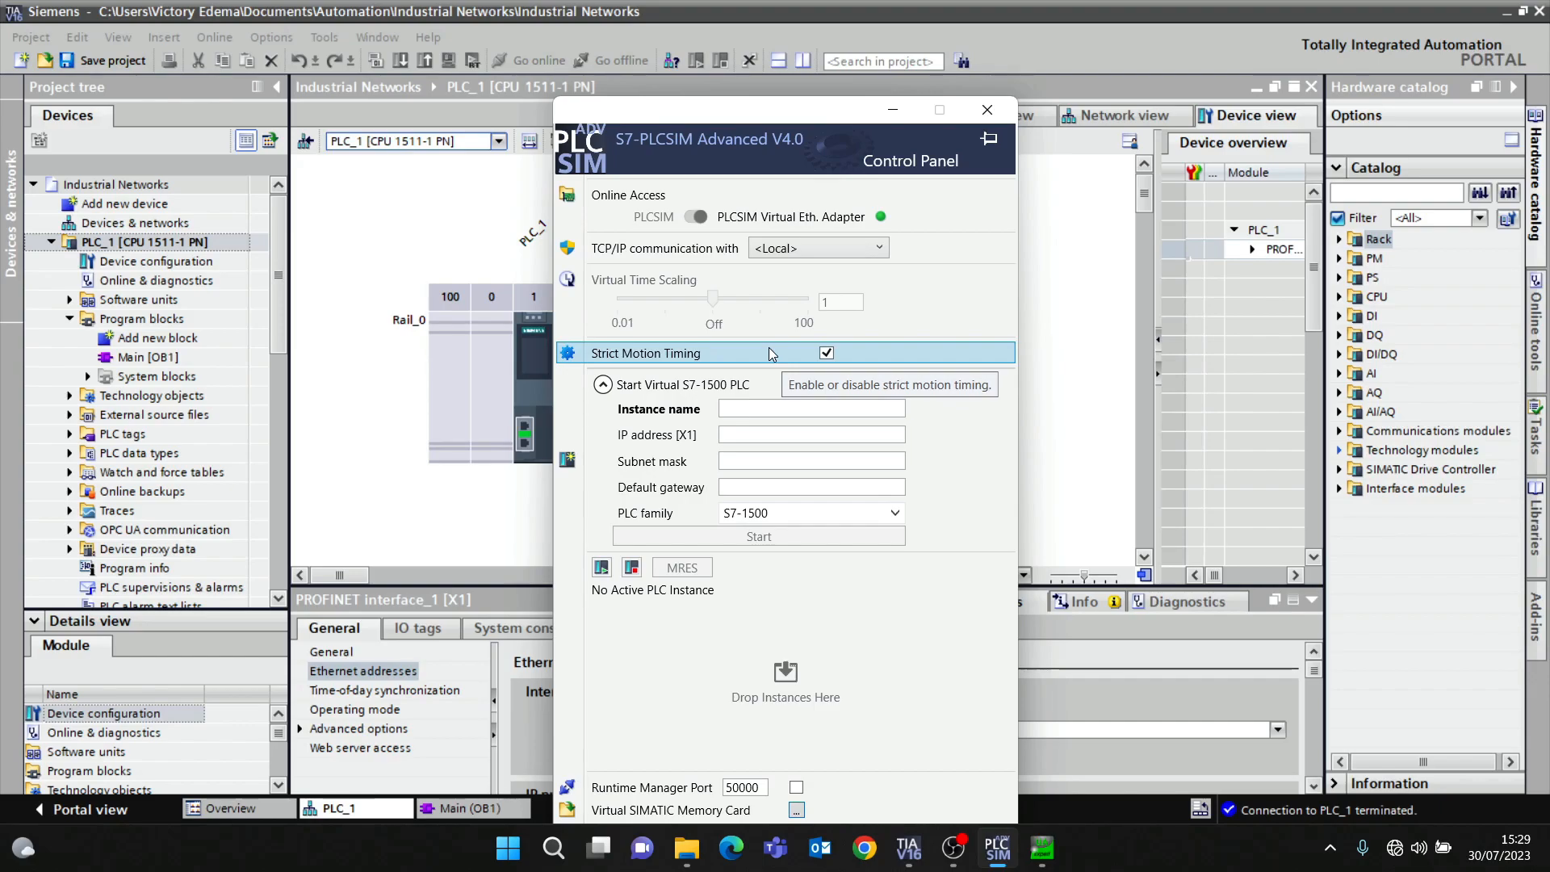
click(763, 411)
text(o)
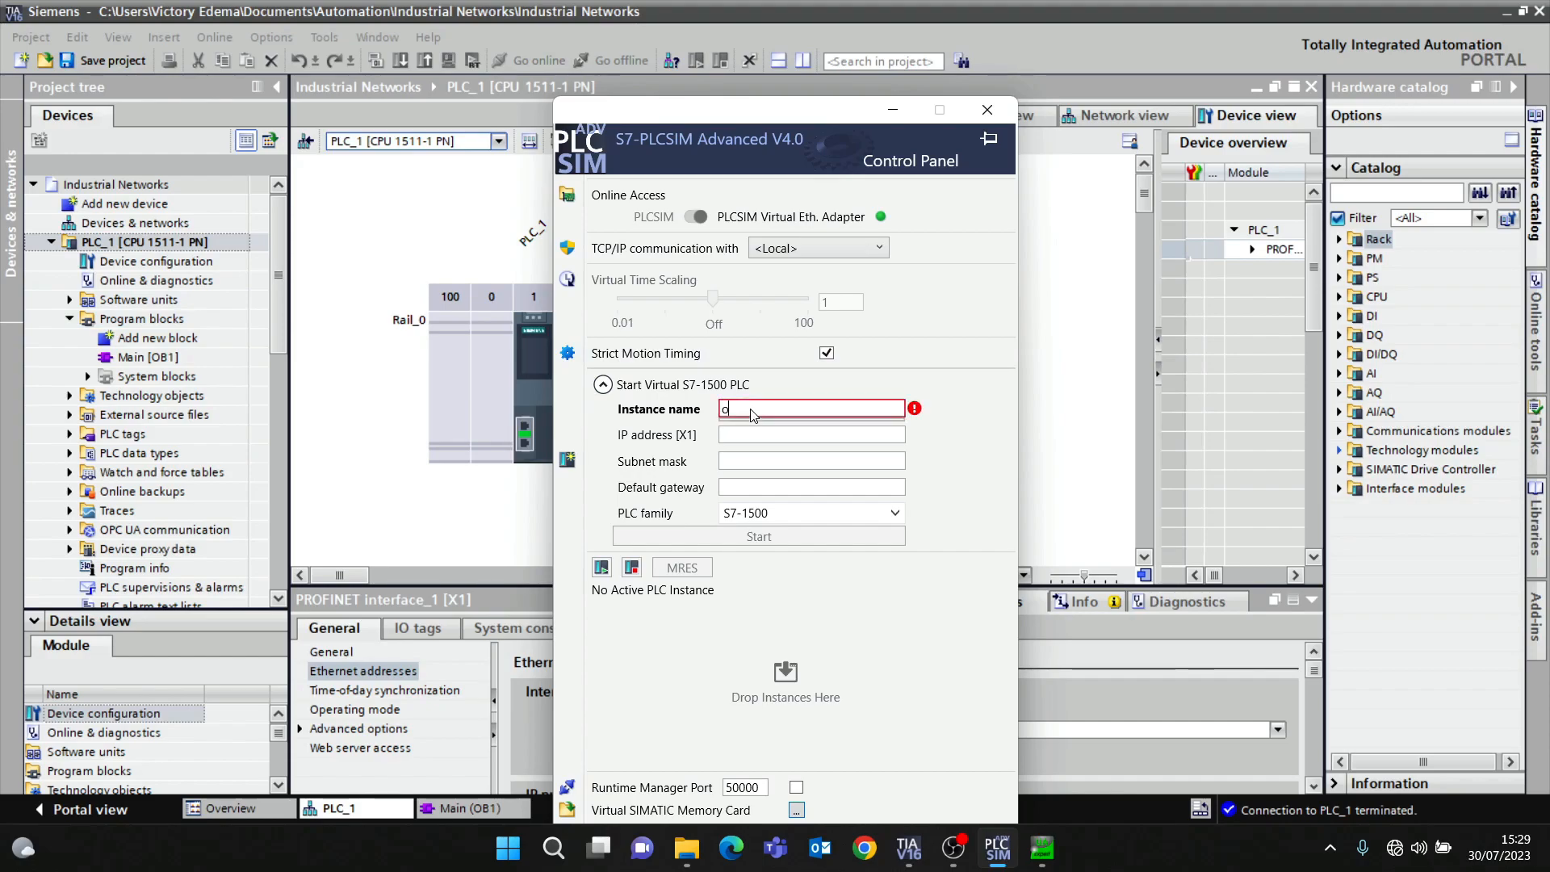
key(BackSpace)
text(OPC UA)
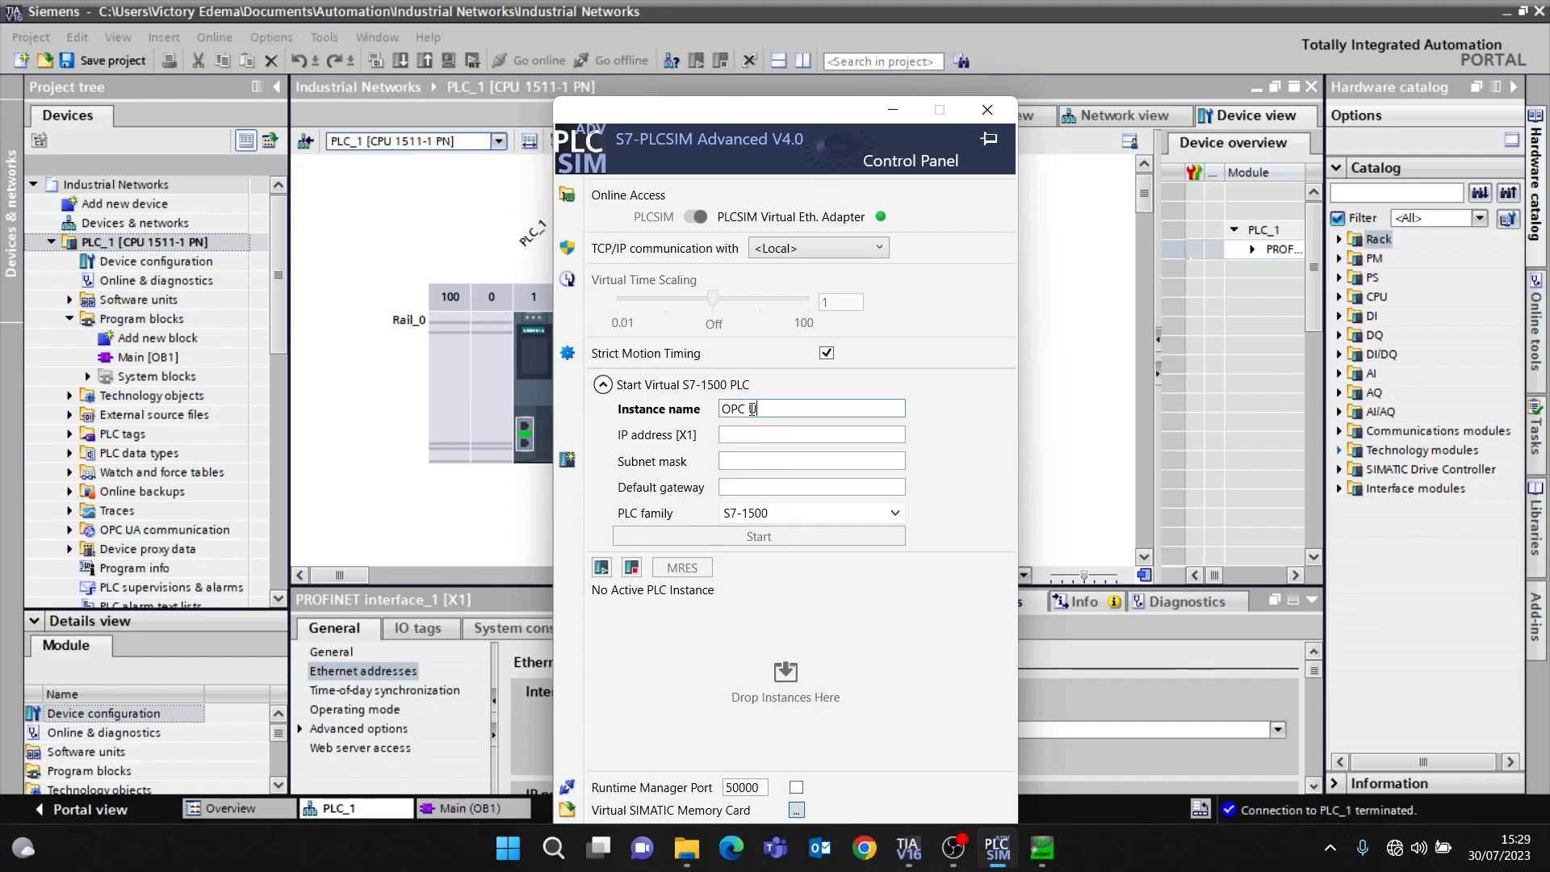
Give the virtual PLC IP address 192.168.0.10 and subnet mask 255.255.255.0, and start the instance
click(757, 437)
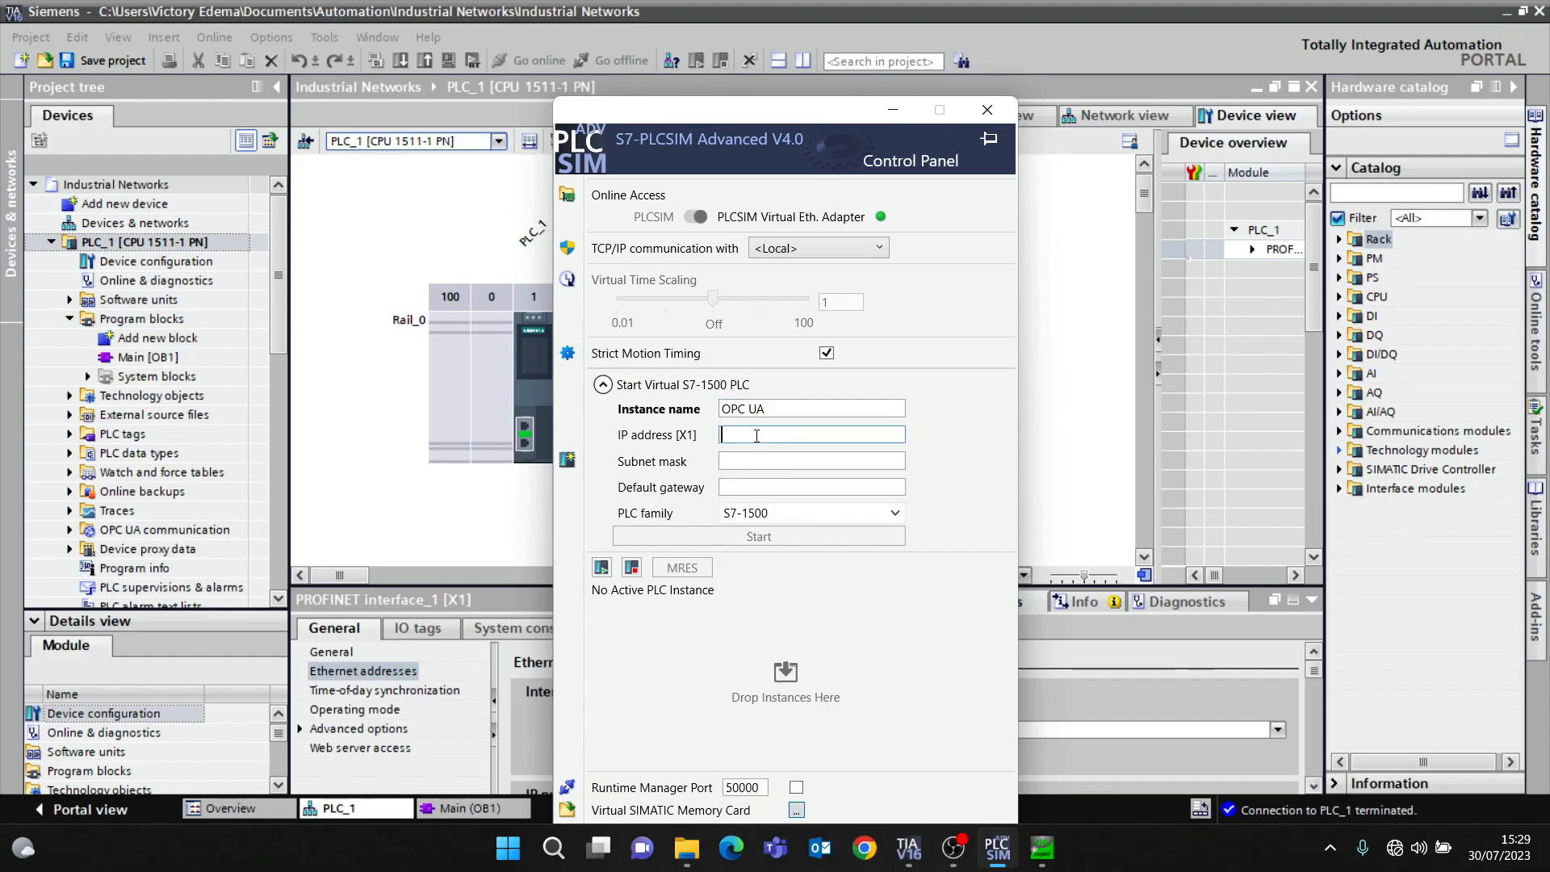
text(192.168.0.10)
click(771, 462)
text(255.255.255.0)
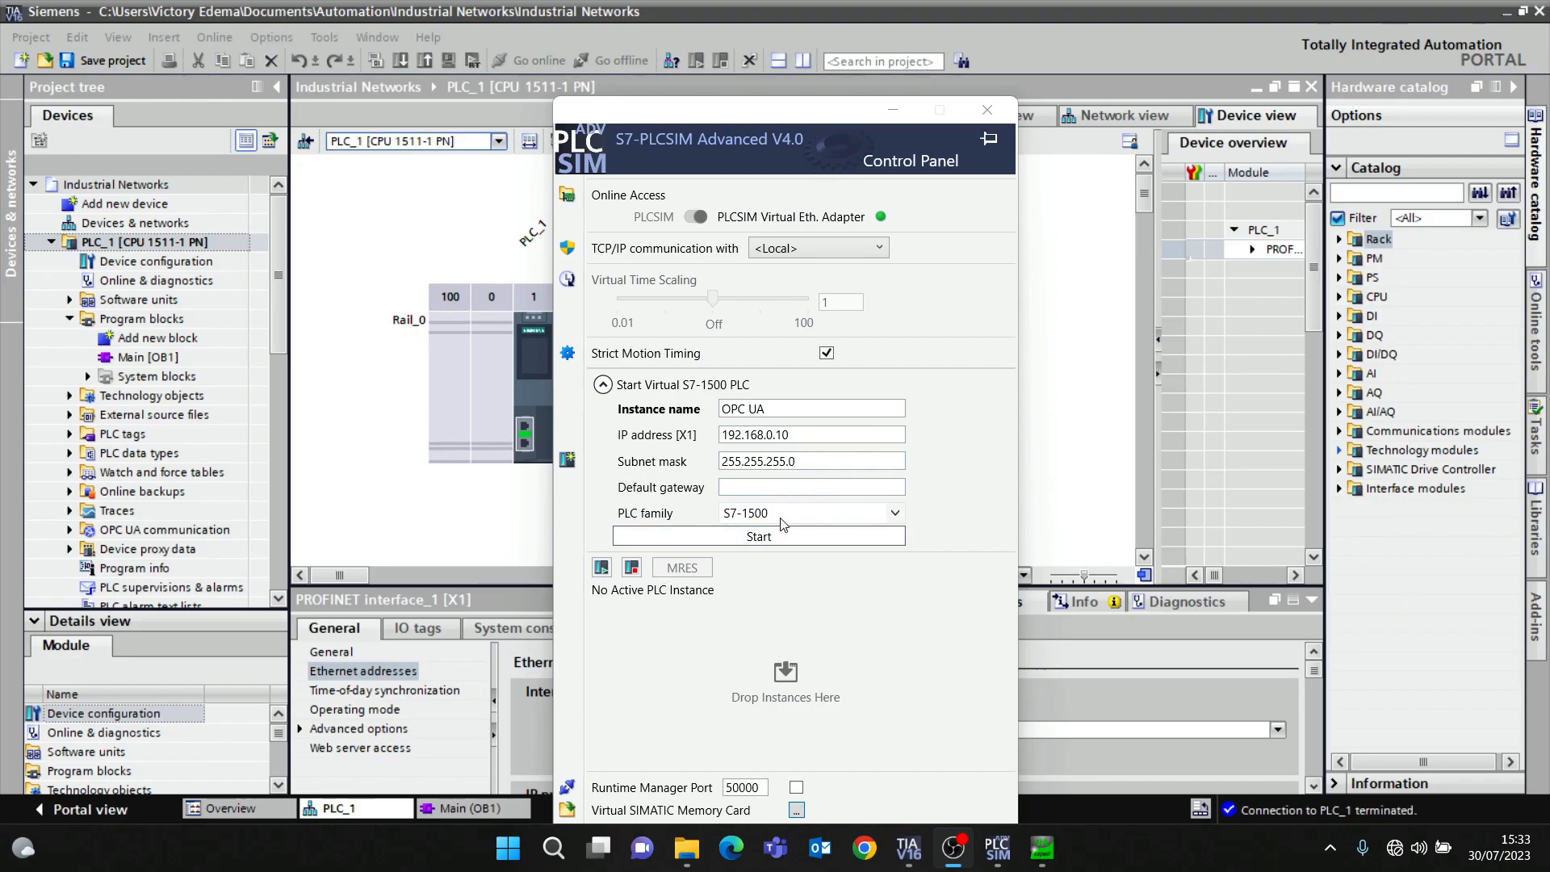
click(778, 538)
click(778, 537)
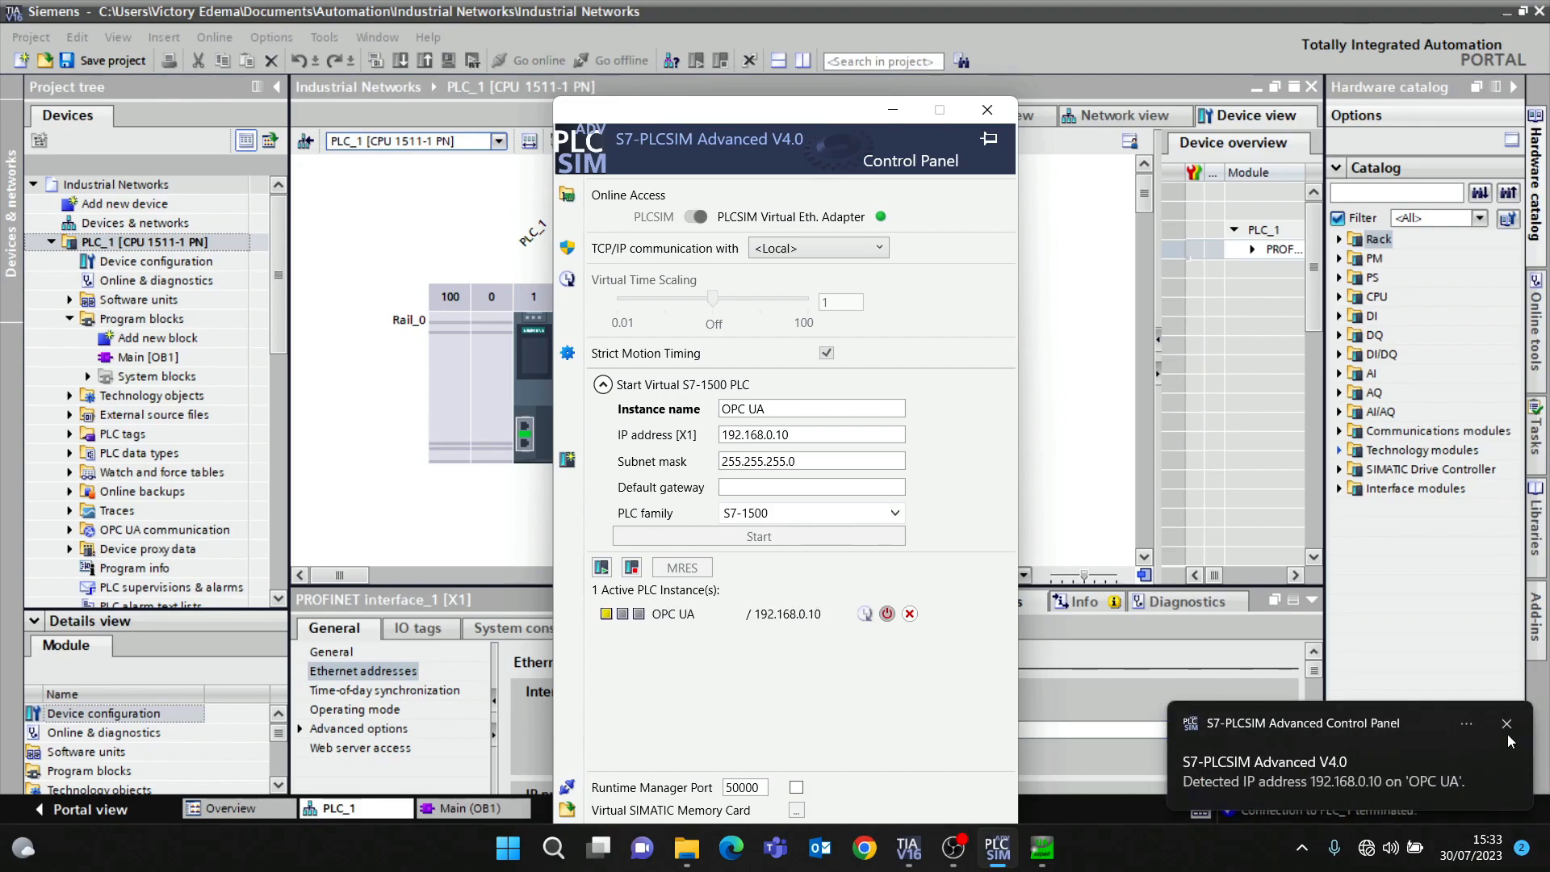
click(1508, 723)
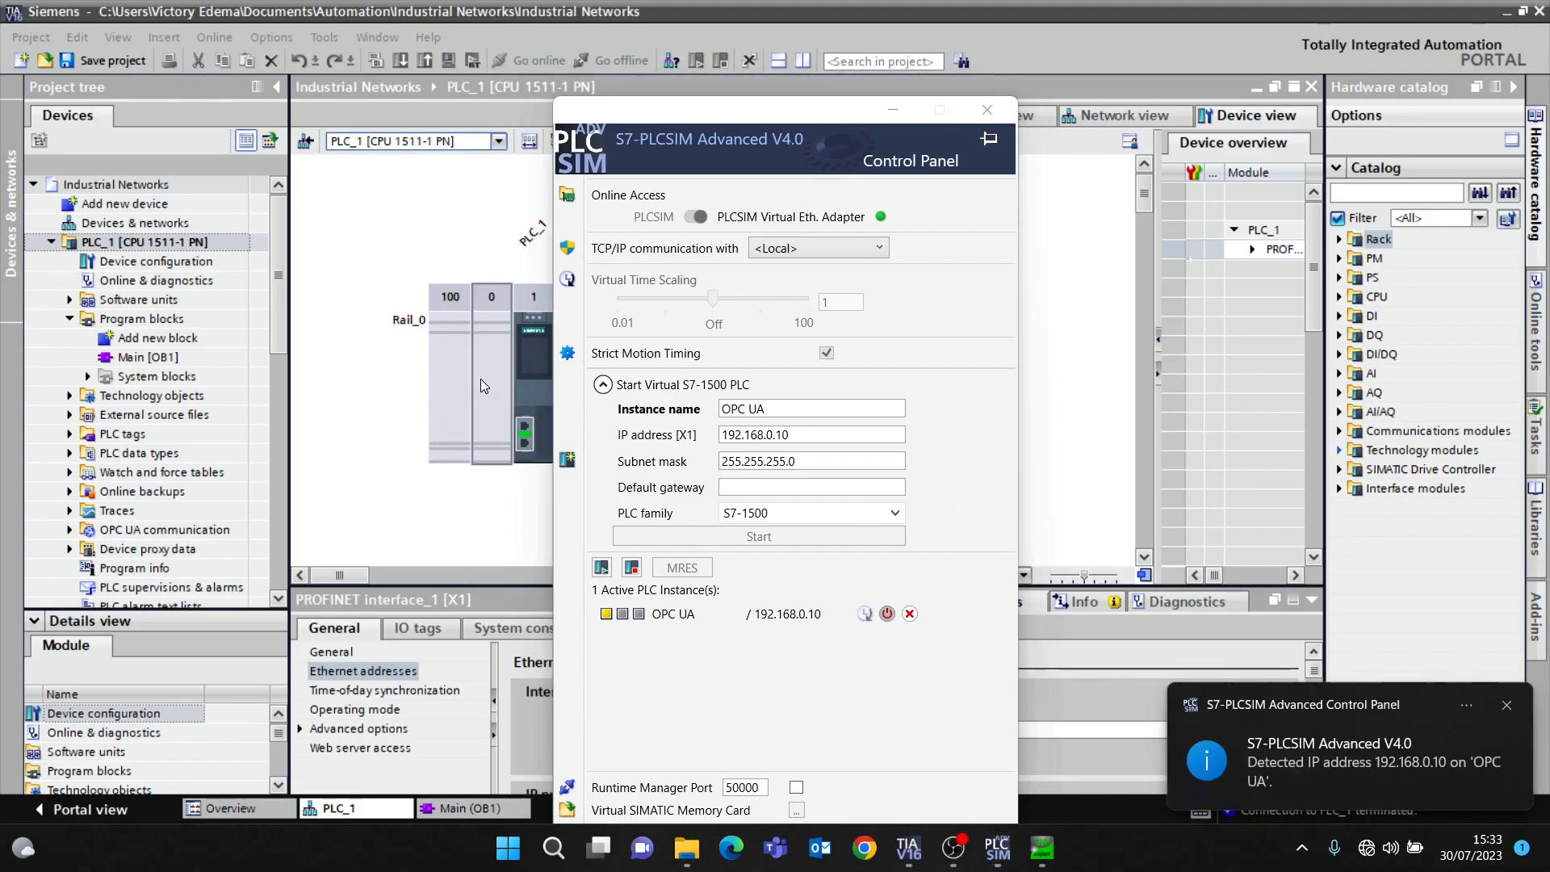
Return to TIA Portal and activate the OPC UA server in the properties of PLC_1, accepting the security notice
click(534, 379)
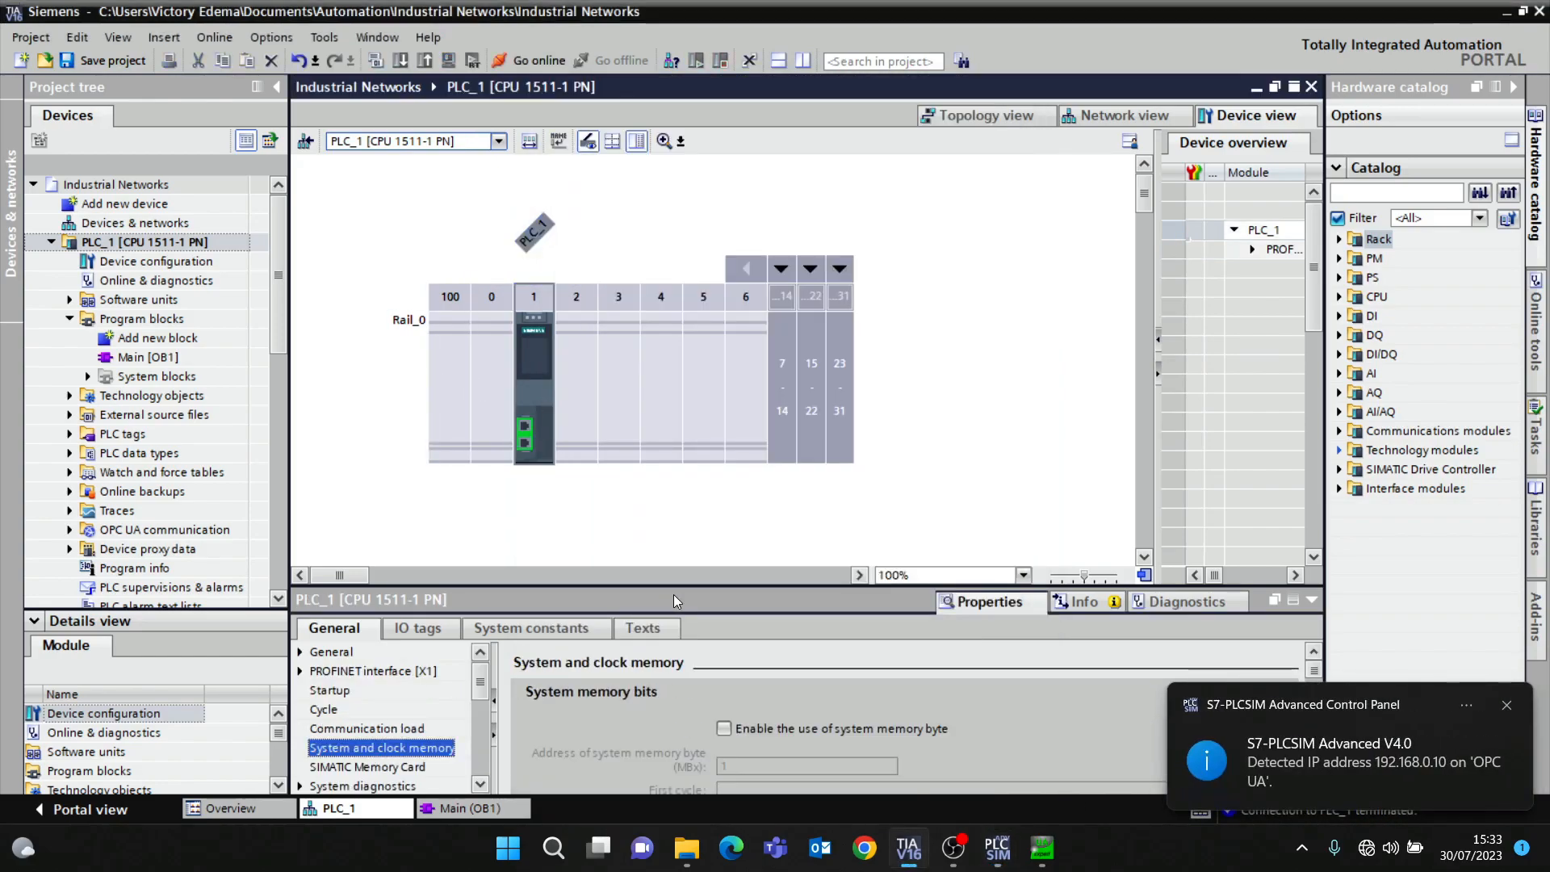
drag(673, 584, 677, 418)
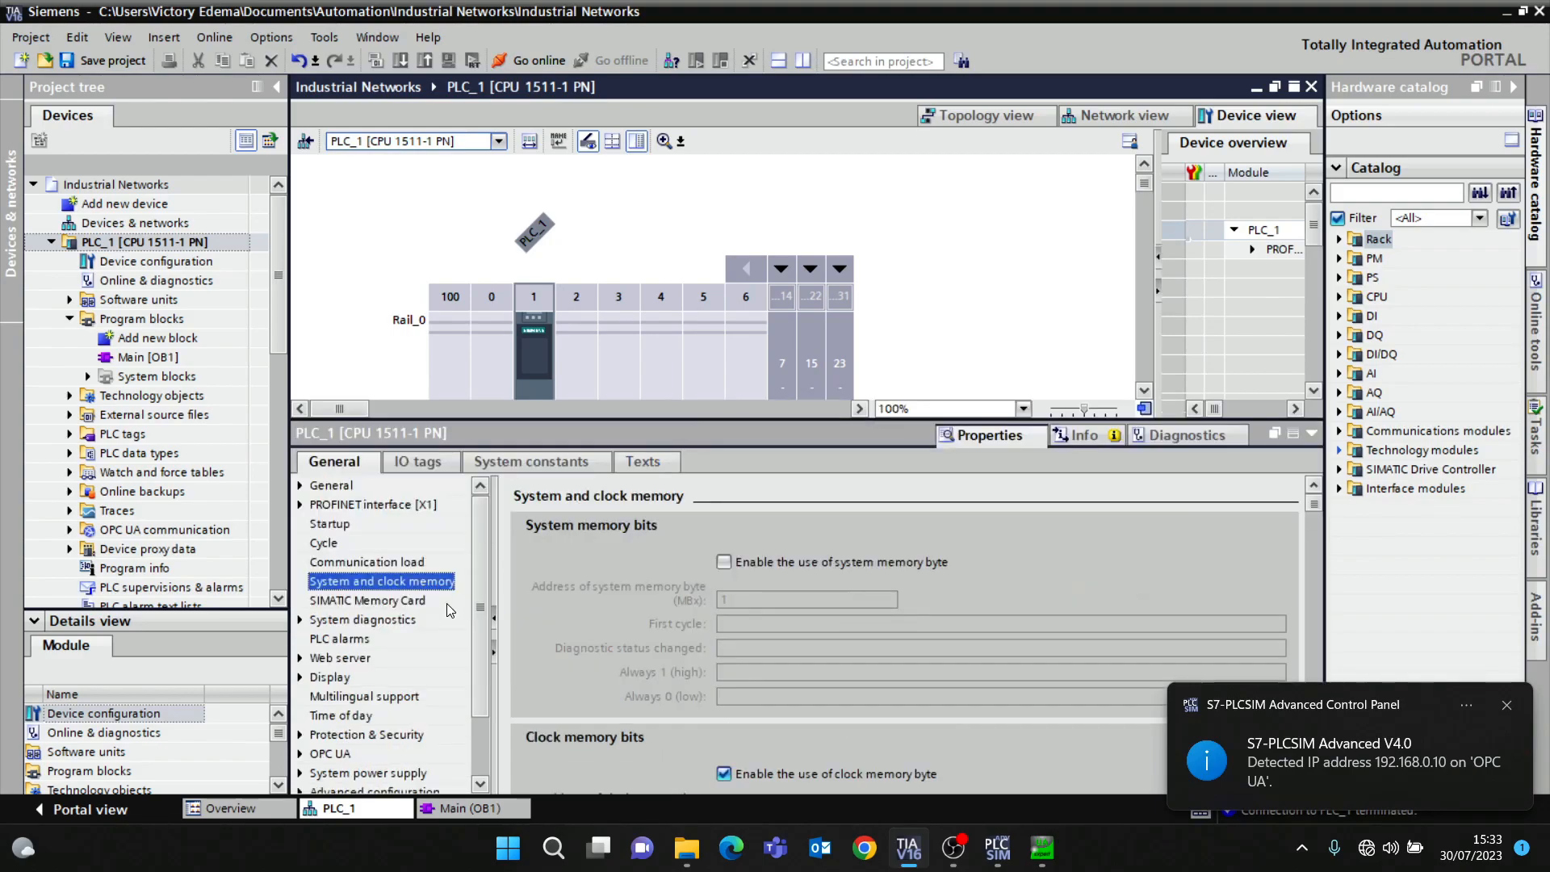
drag(481, 583, 480, 615)
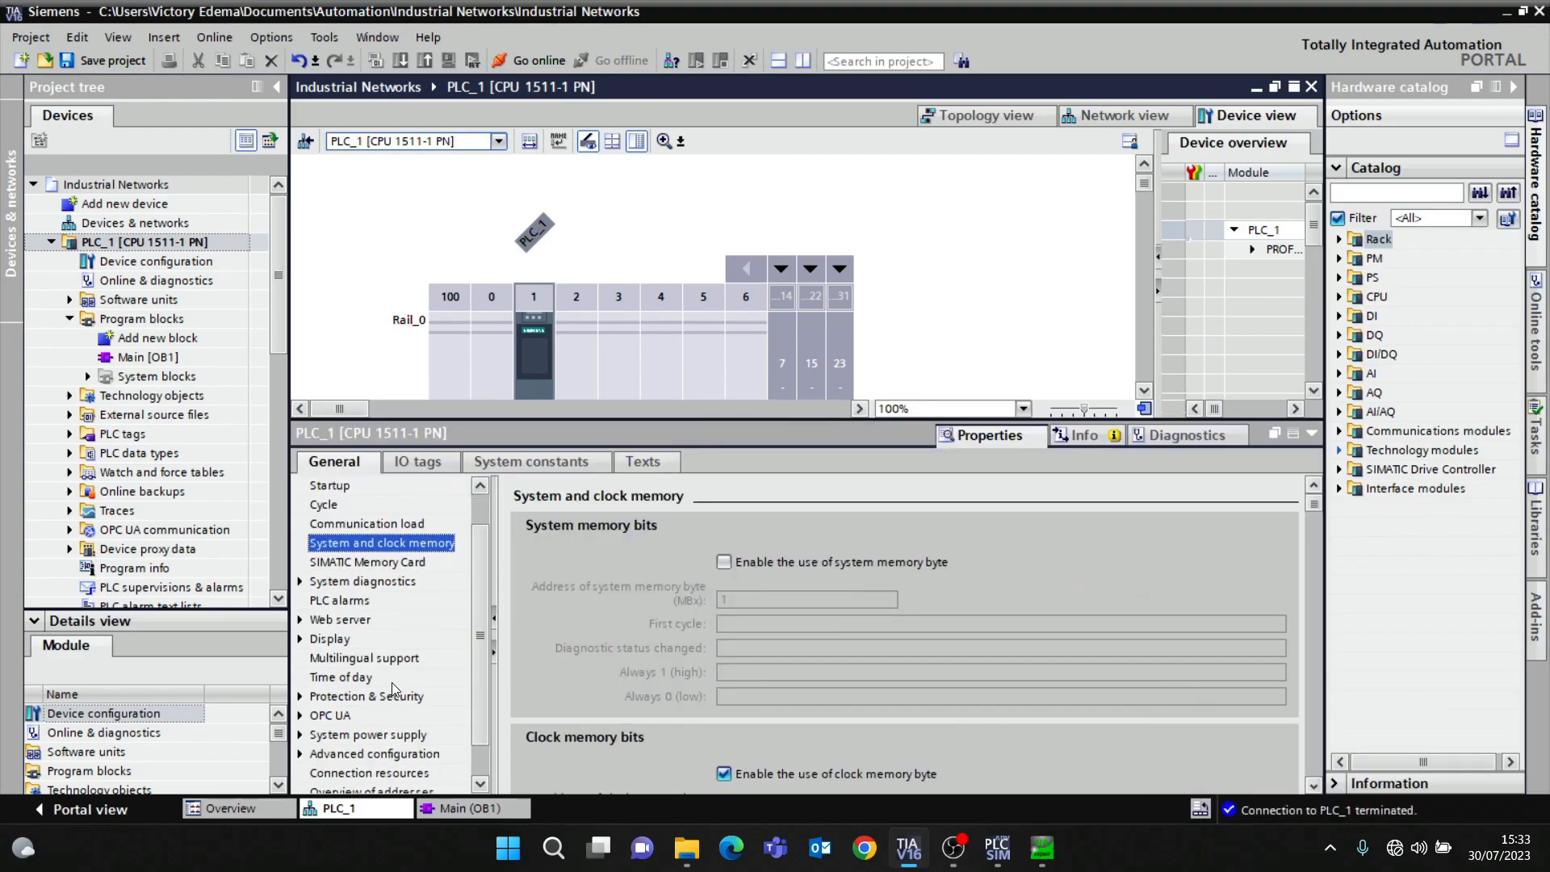
click(328, 716)
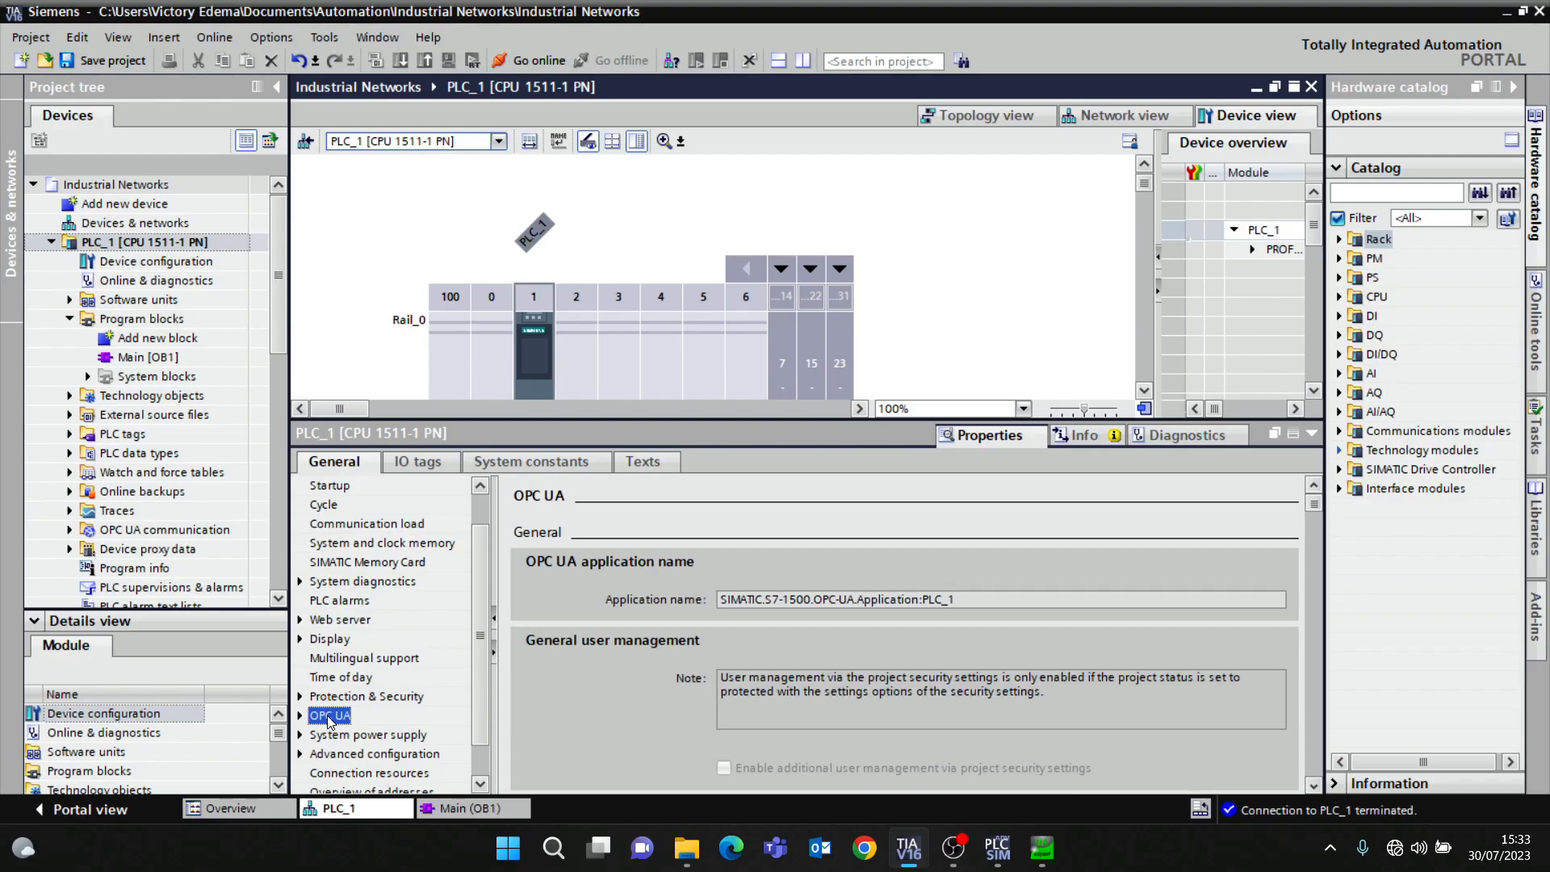
drag(1309, 504, 1311, 523)
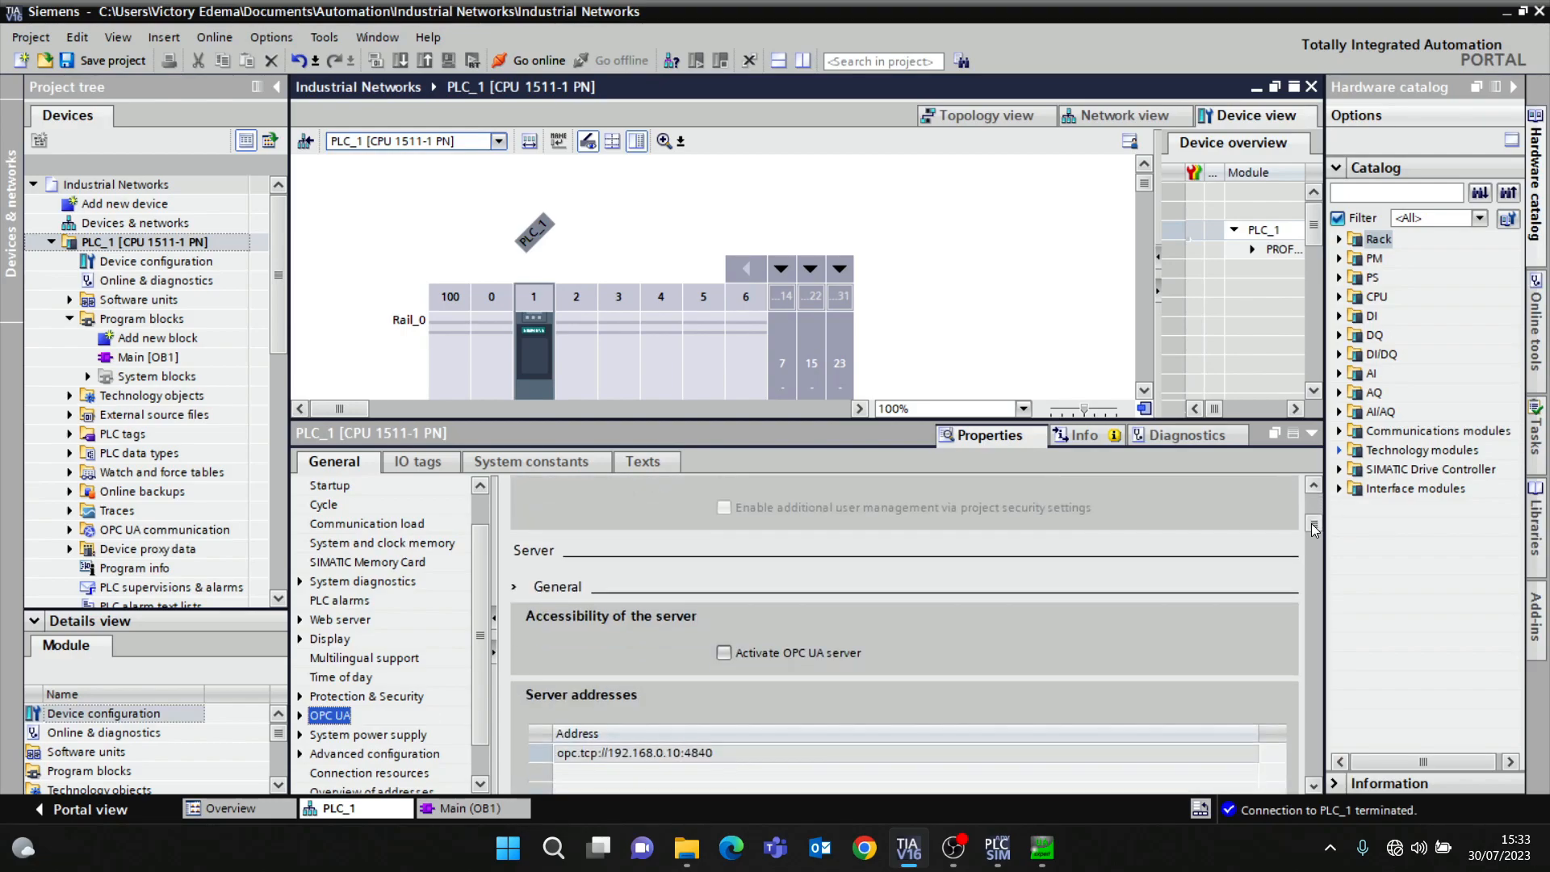
click(724, 653)
click(975, 497)
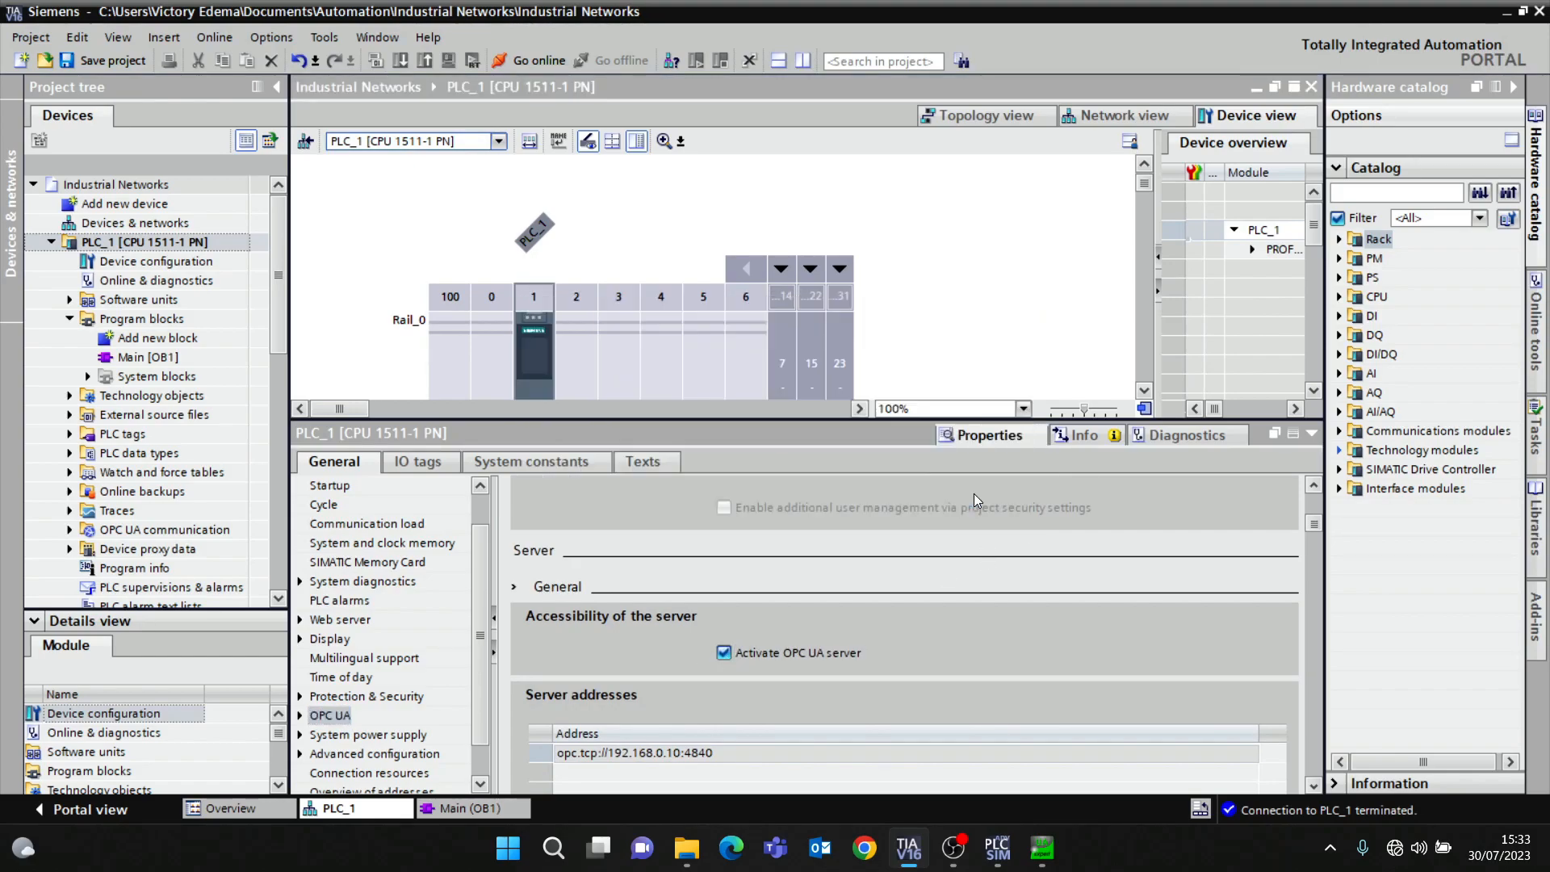
Copy the OPC UA server's address from the server addresses list of PLC_1
scroll(728, 707, down, 1)
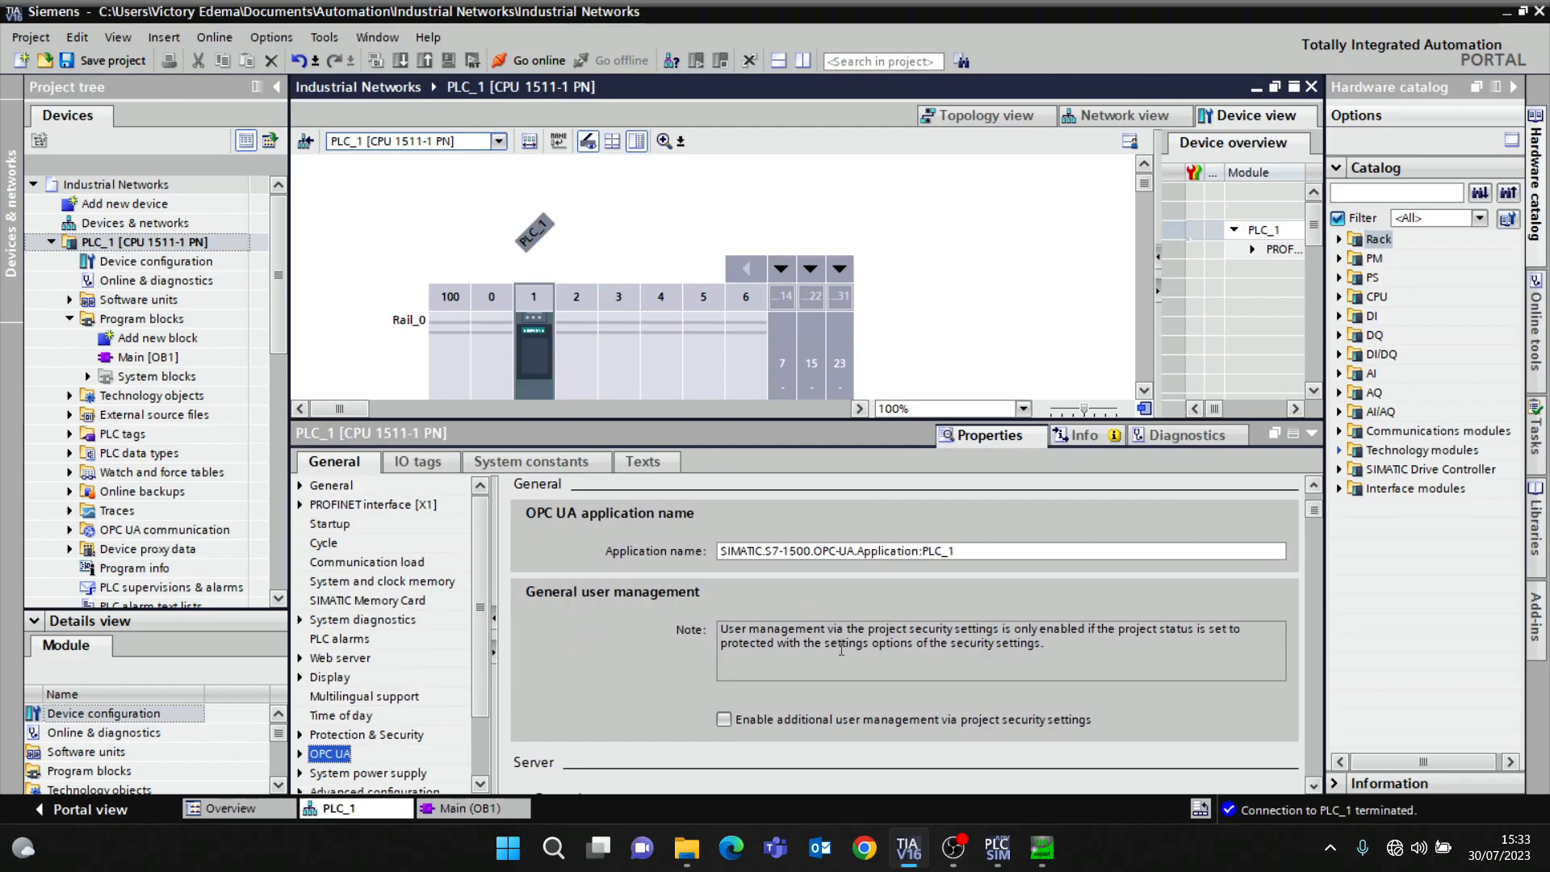
click(1314, 785)
click(1314, 785)
click(1314, 785)
click(1314, 786)
click(1314, 785)
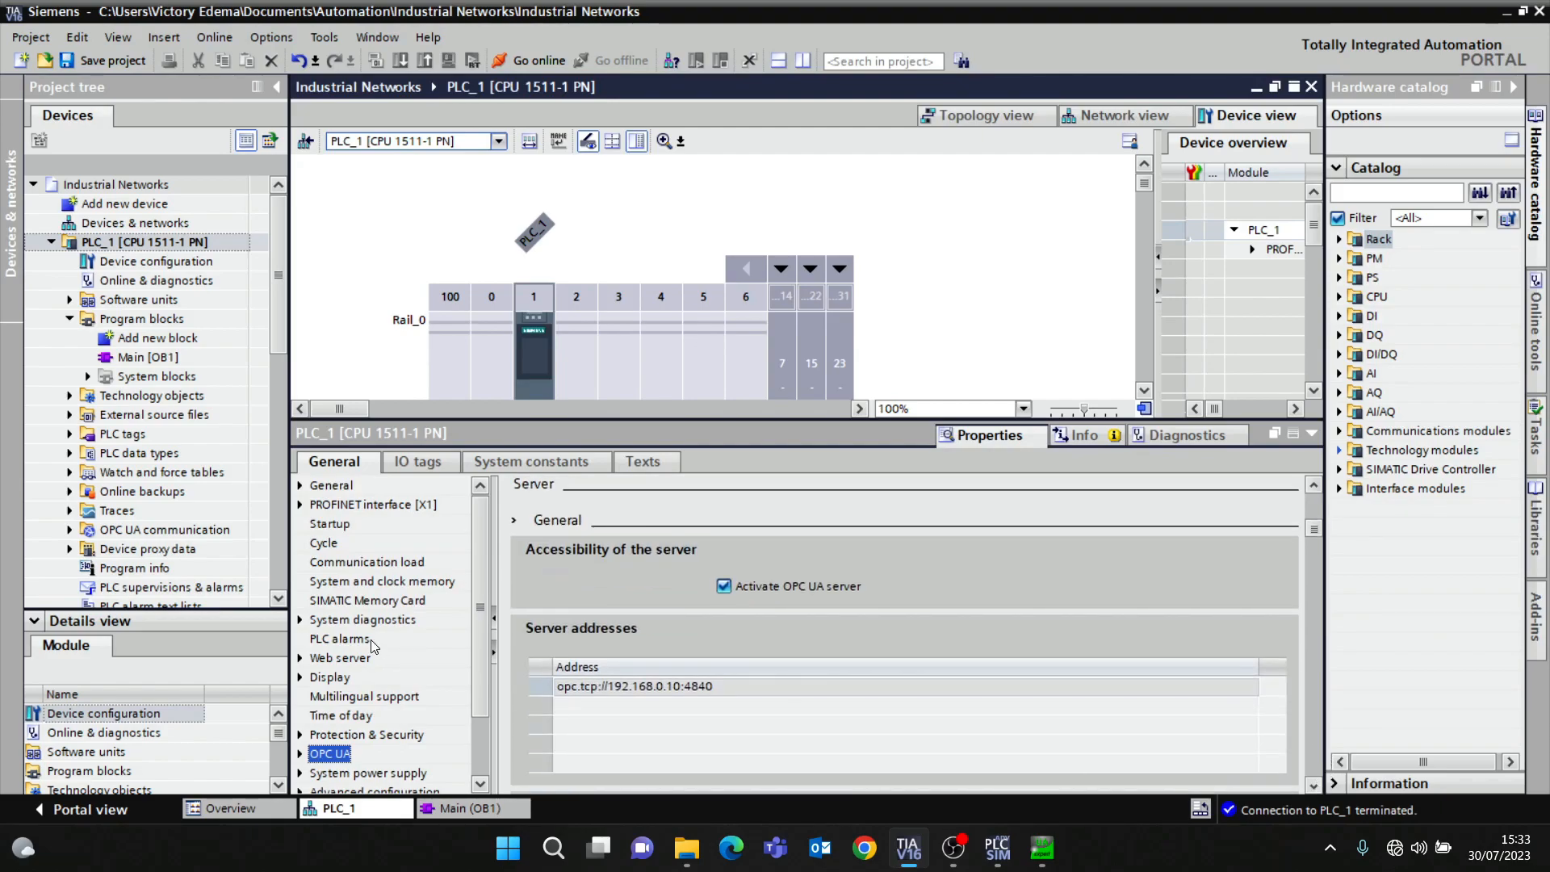
click(593, 686)
click(598, 686)
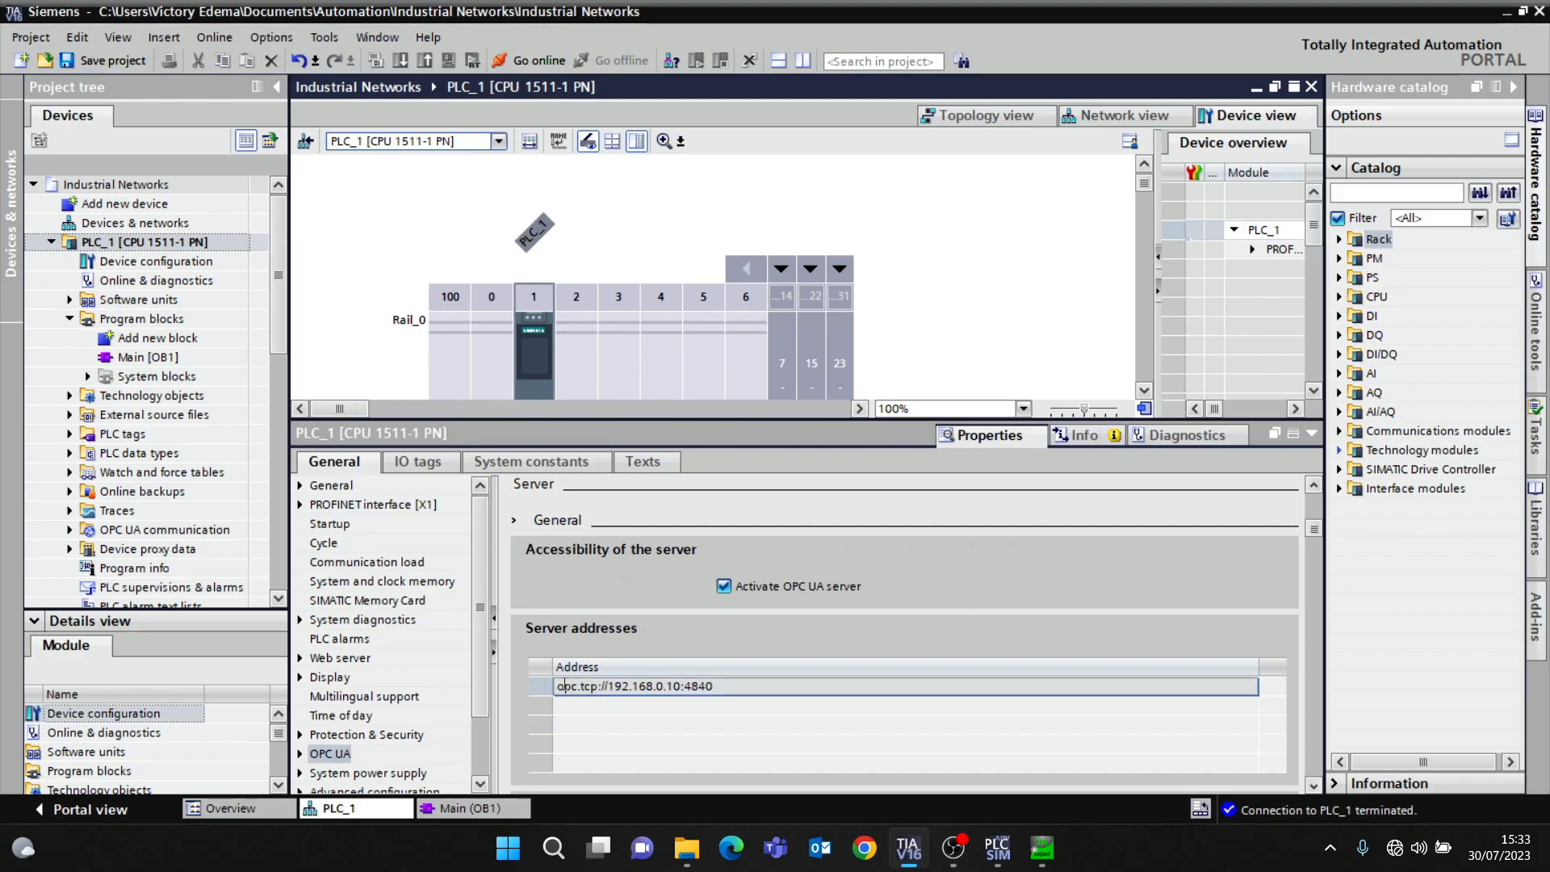
drag(740, 688, 524, 661)
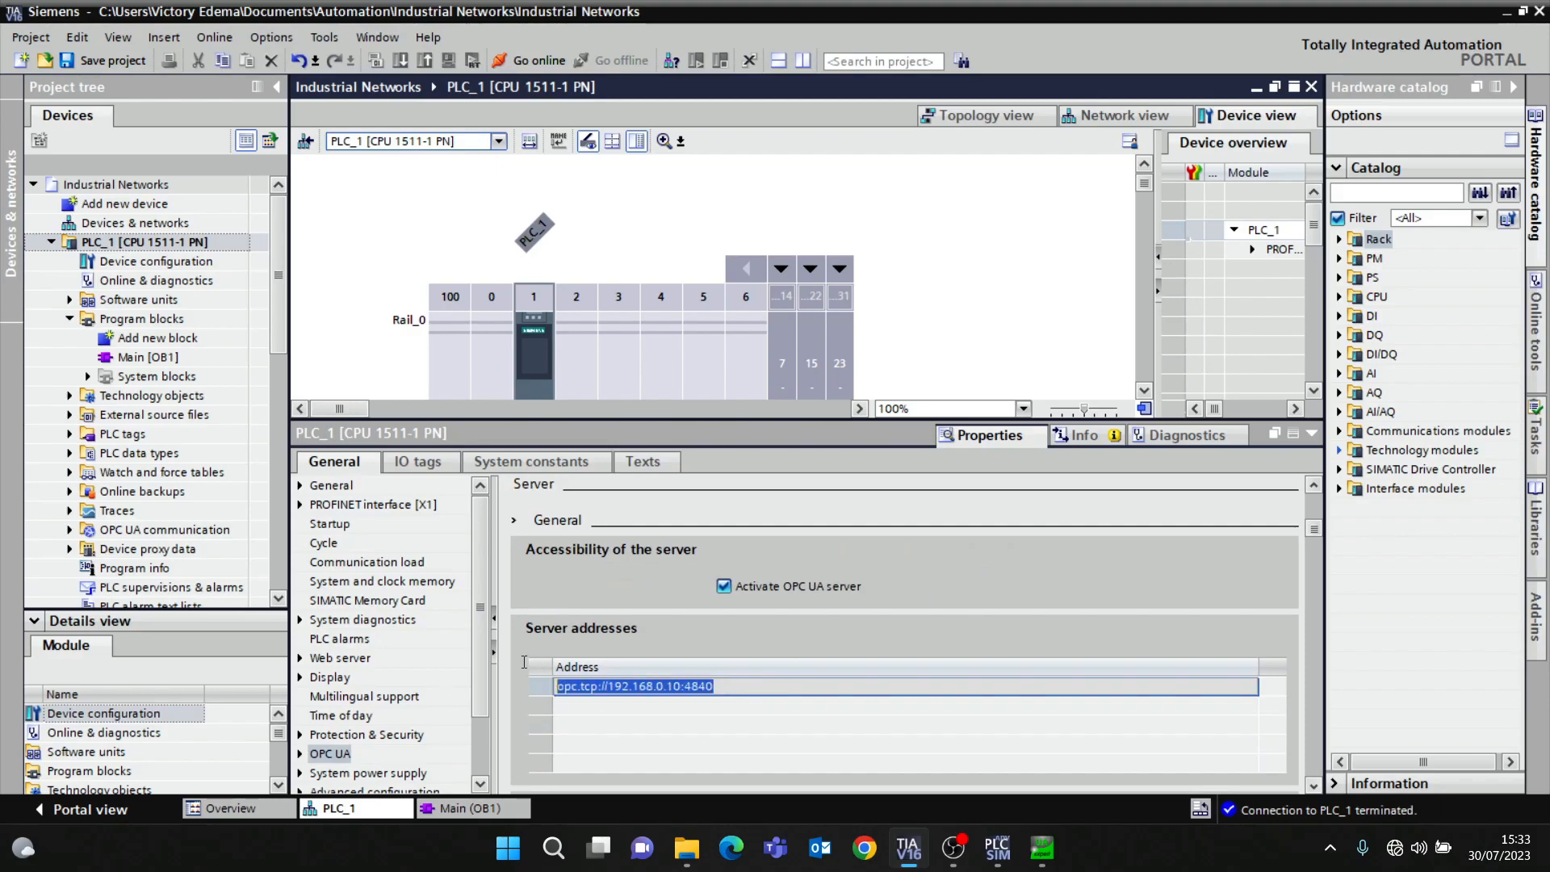
right_click(569, 695)
click(594, 715)
click(616, 714)
double_click(599, 687)
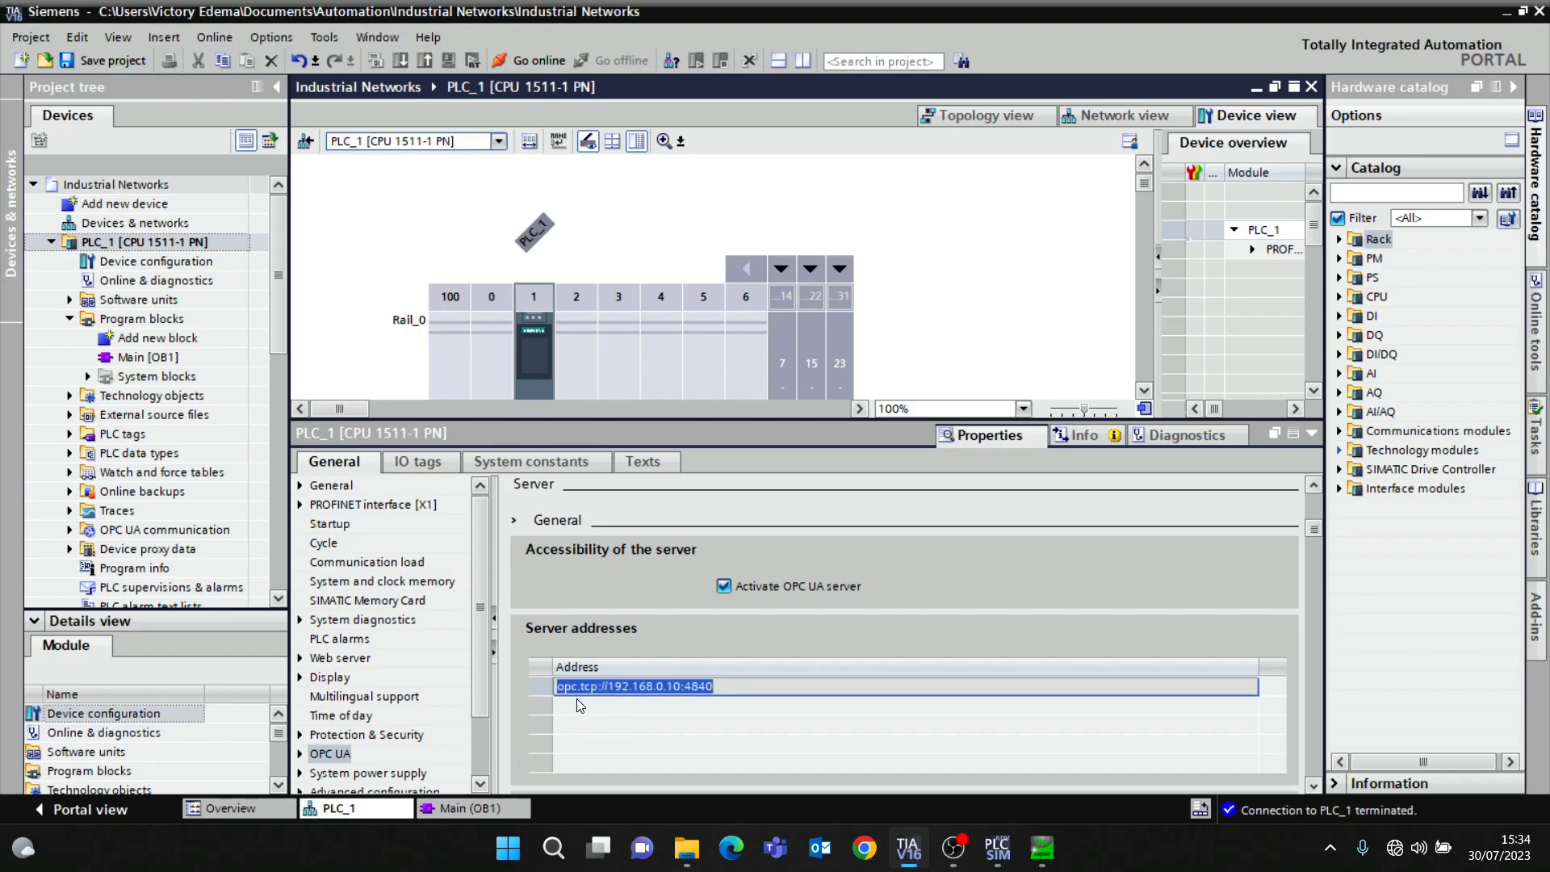
click(719, 686)
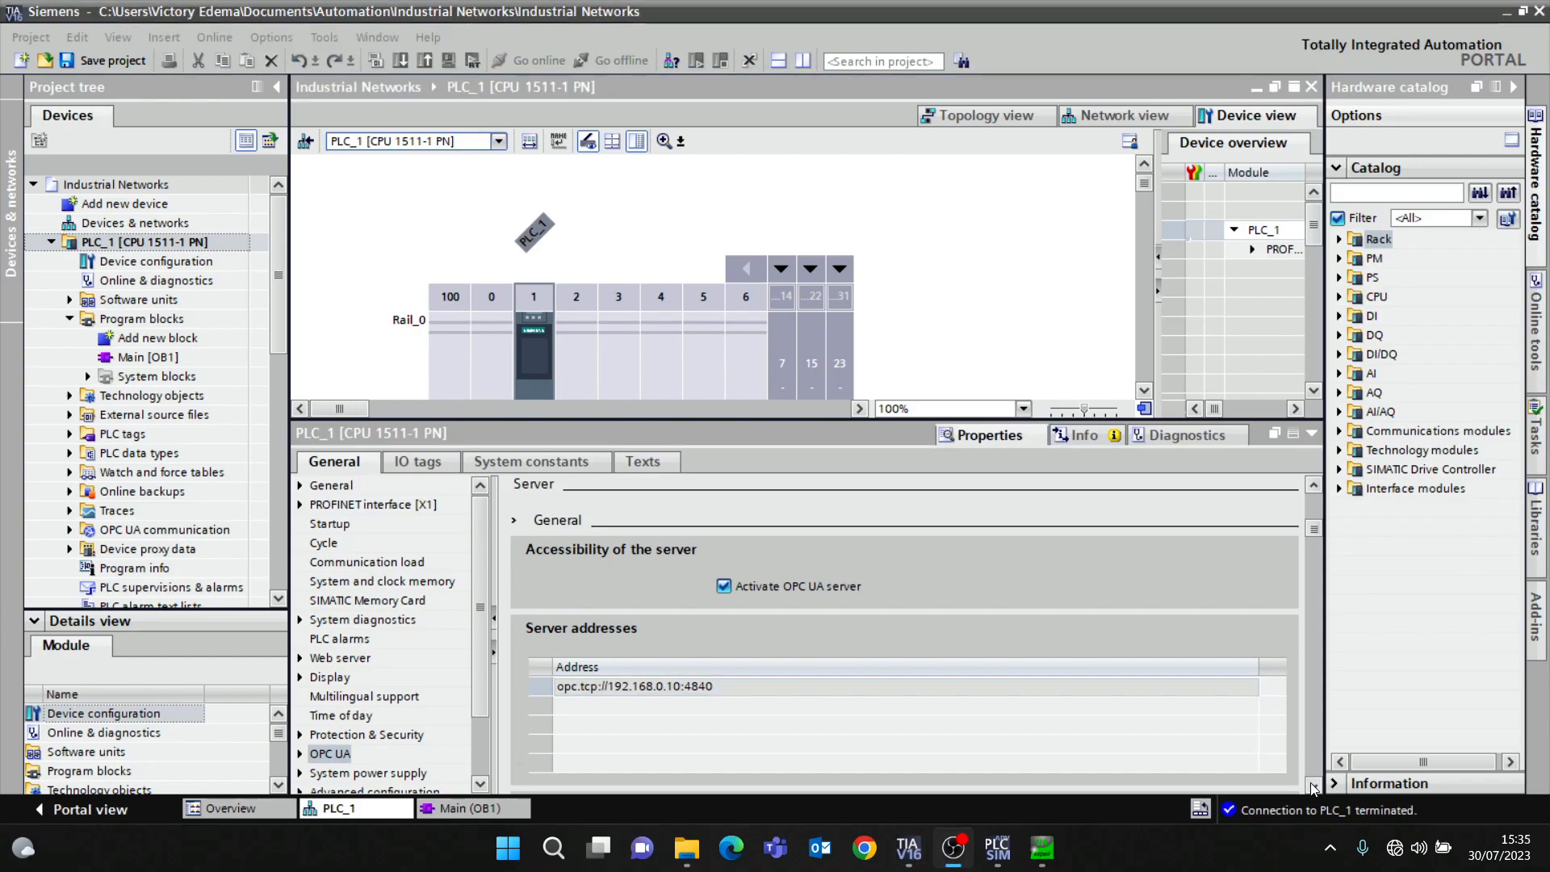
Deactivate the Basic256Sha256 - Sign and Basic256Sha256 - Sign & Encrypt security policies of the OPC UA server
scroll(1314, 724, down, 5)
scroll(1217, 618, up, 4)
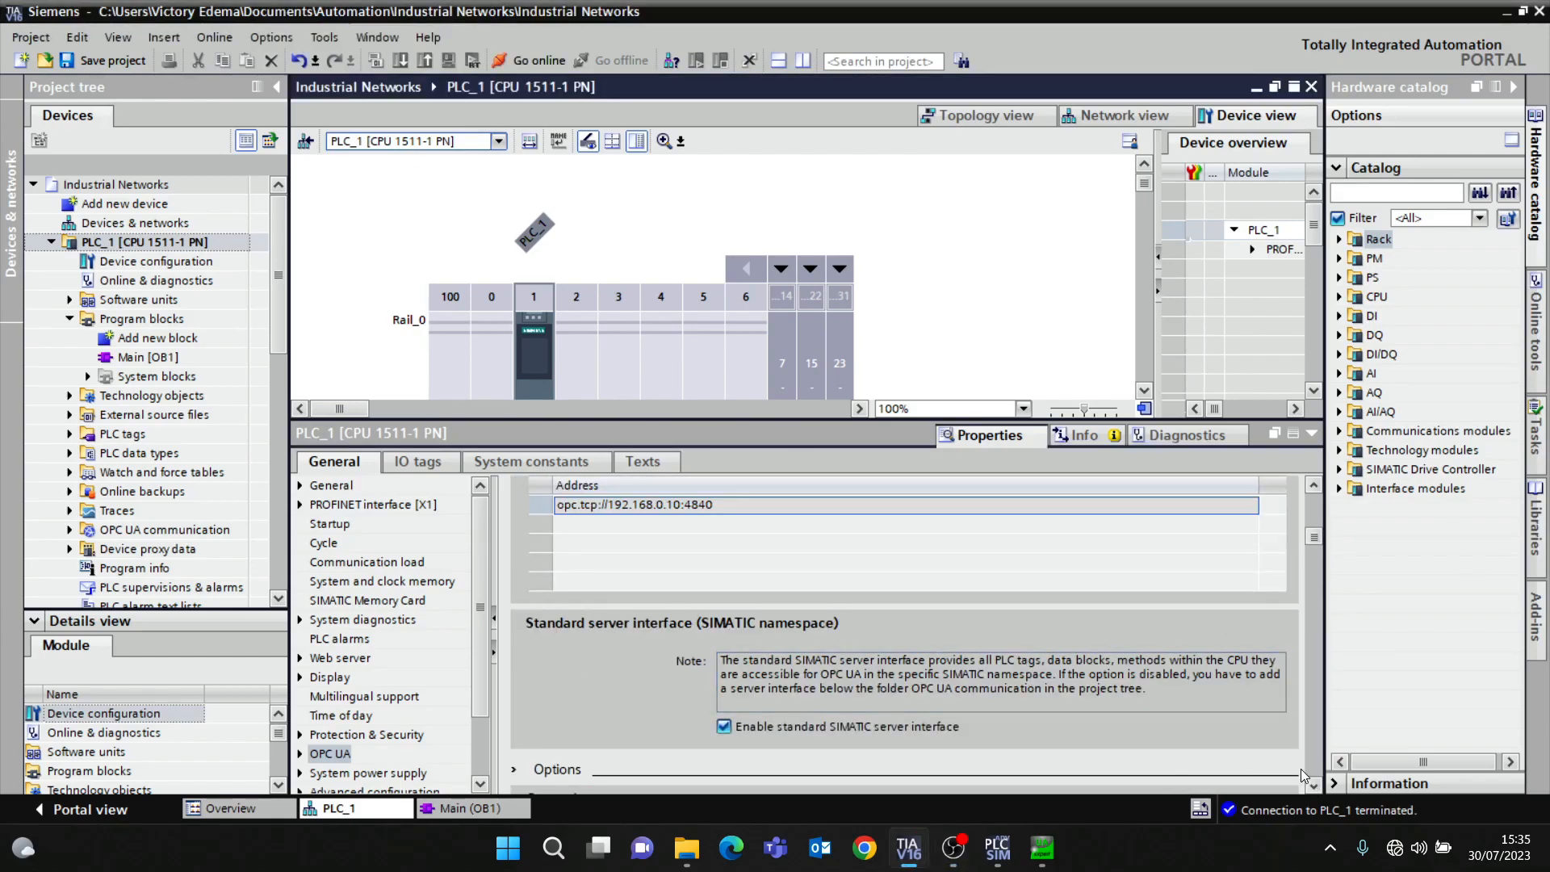
scroll(1300, 768, down, 6)
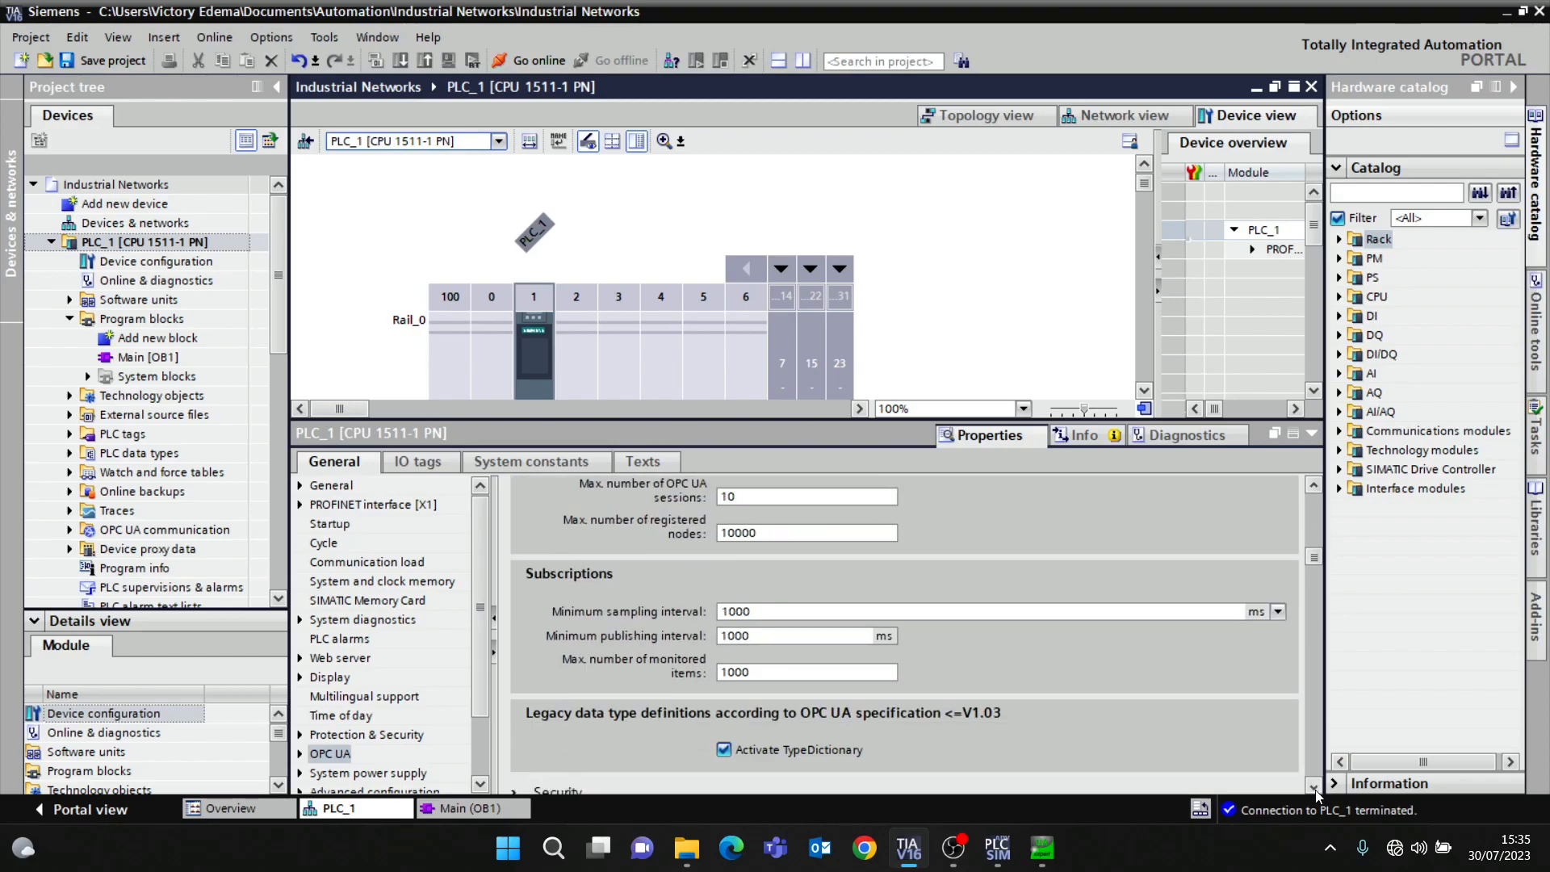
scroll(1317, 795, down, 5)
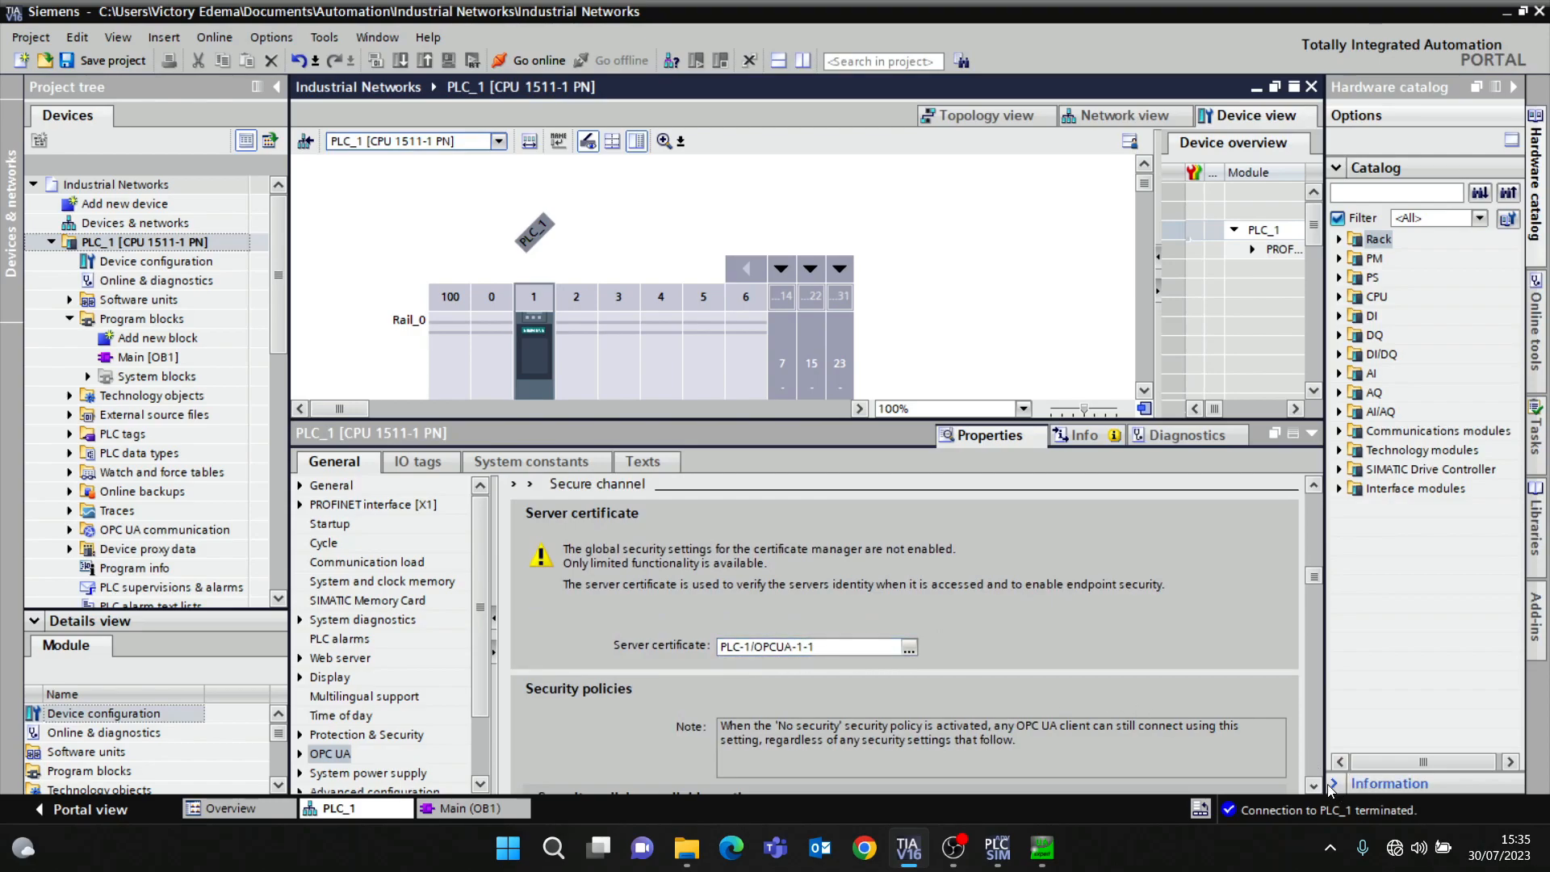
scroll(1314, 787, down, 5)
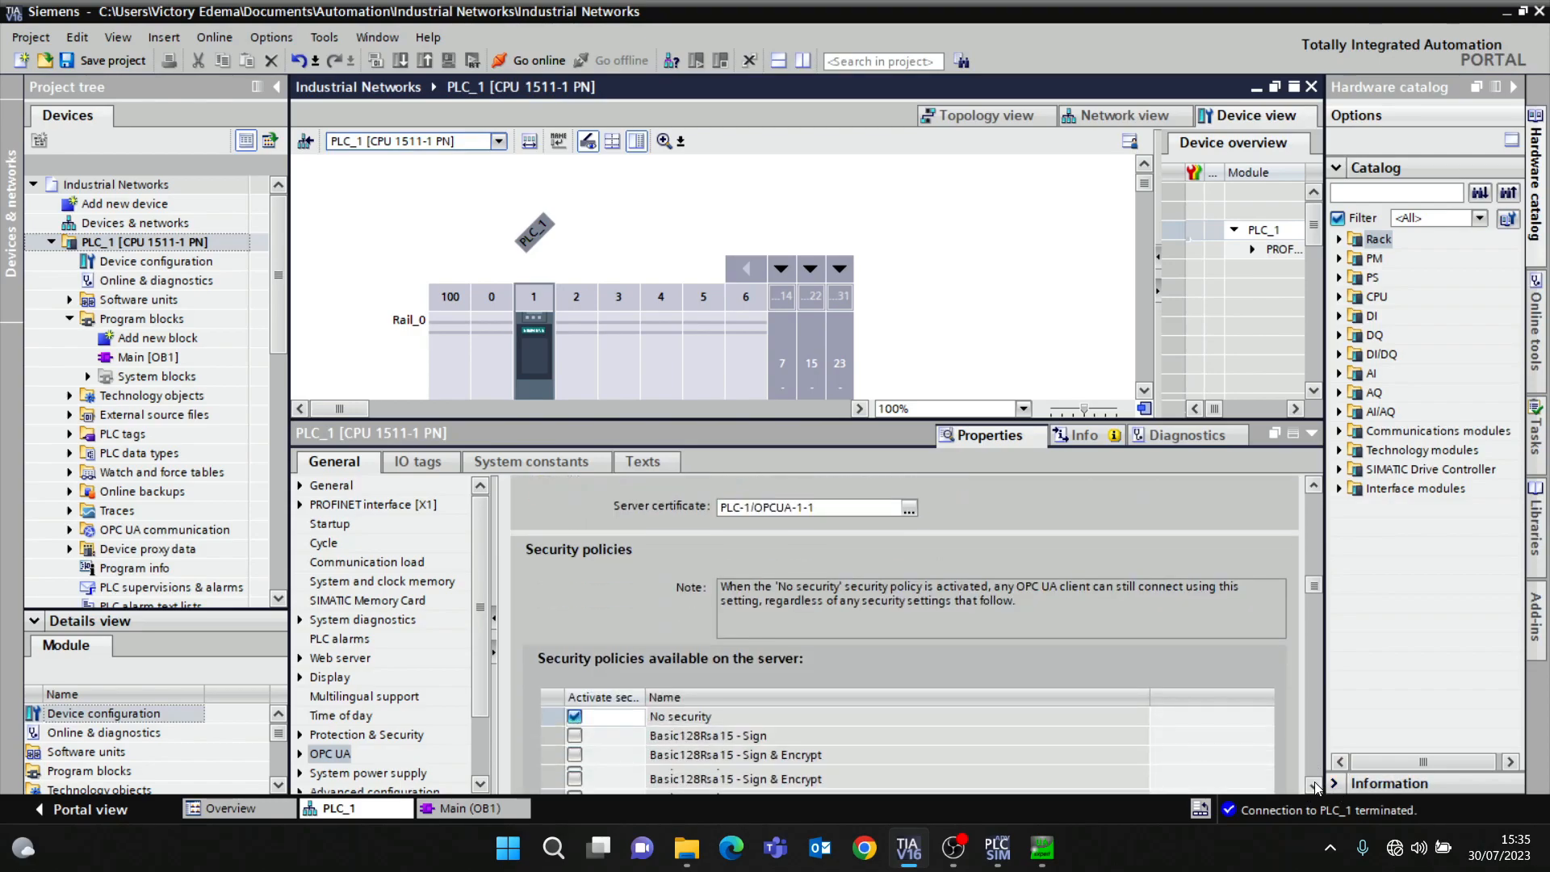
scroll(1314, 786, down, 2)
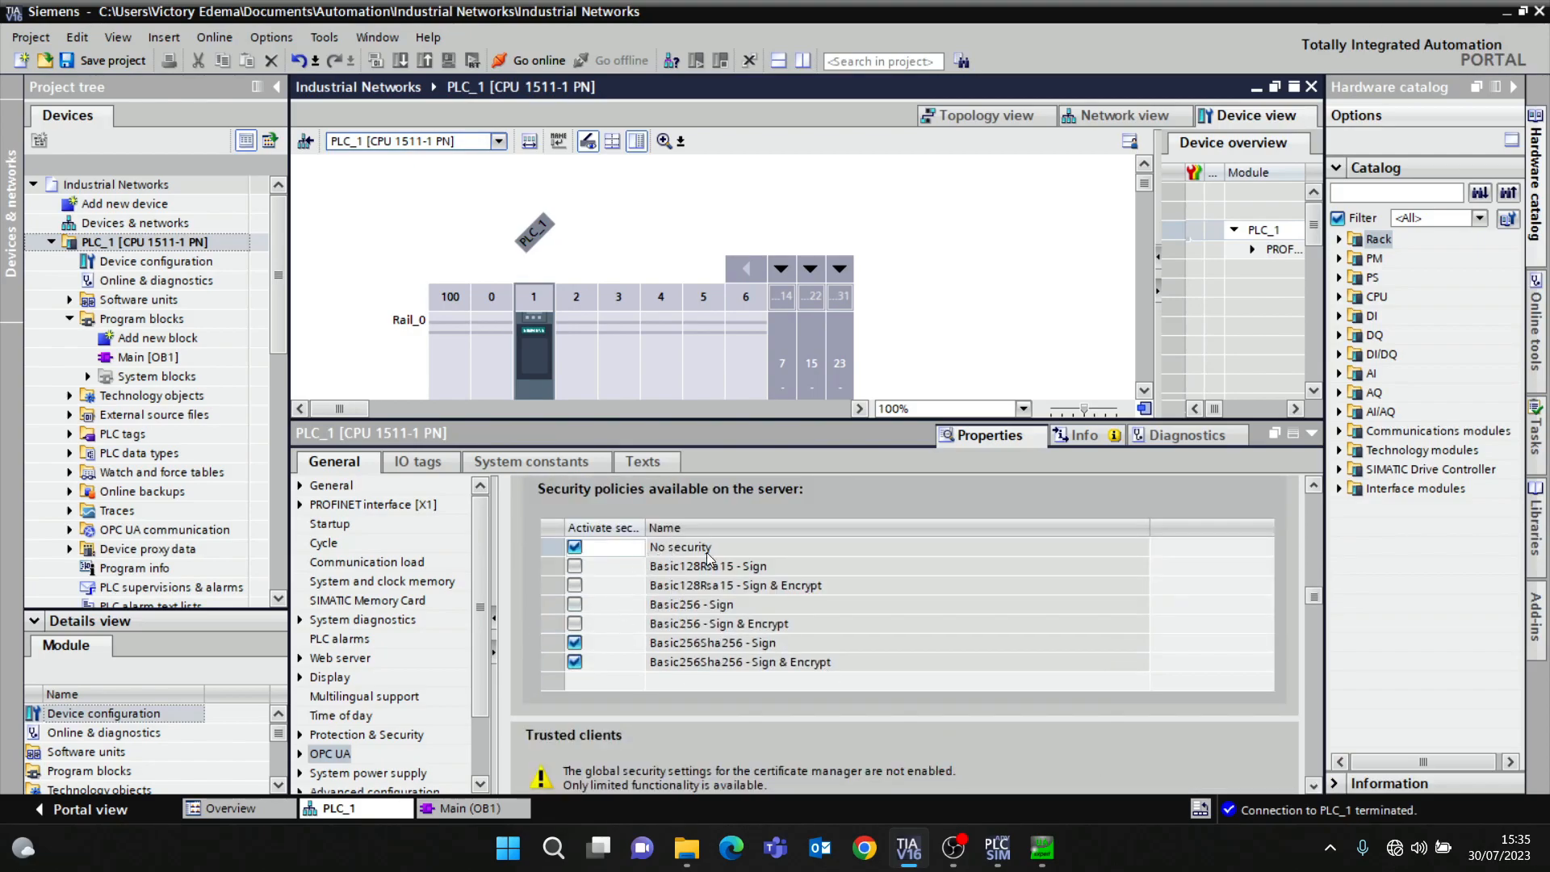
click(576, 644)
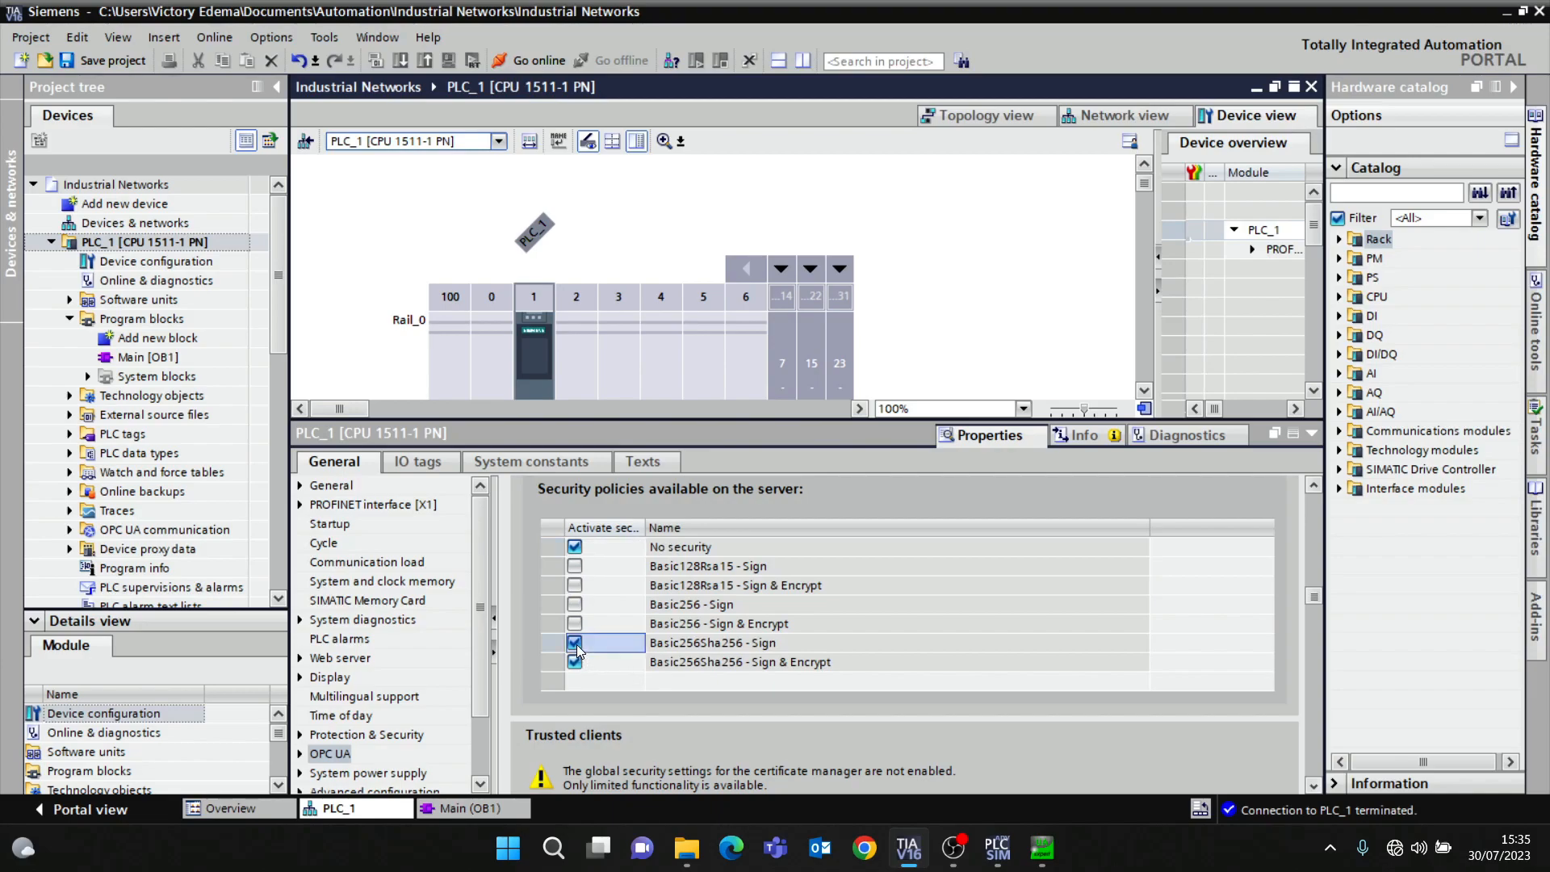
click(576, 643)
click(573, 660)
click(862, 642)
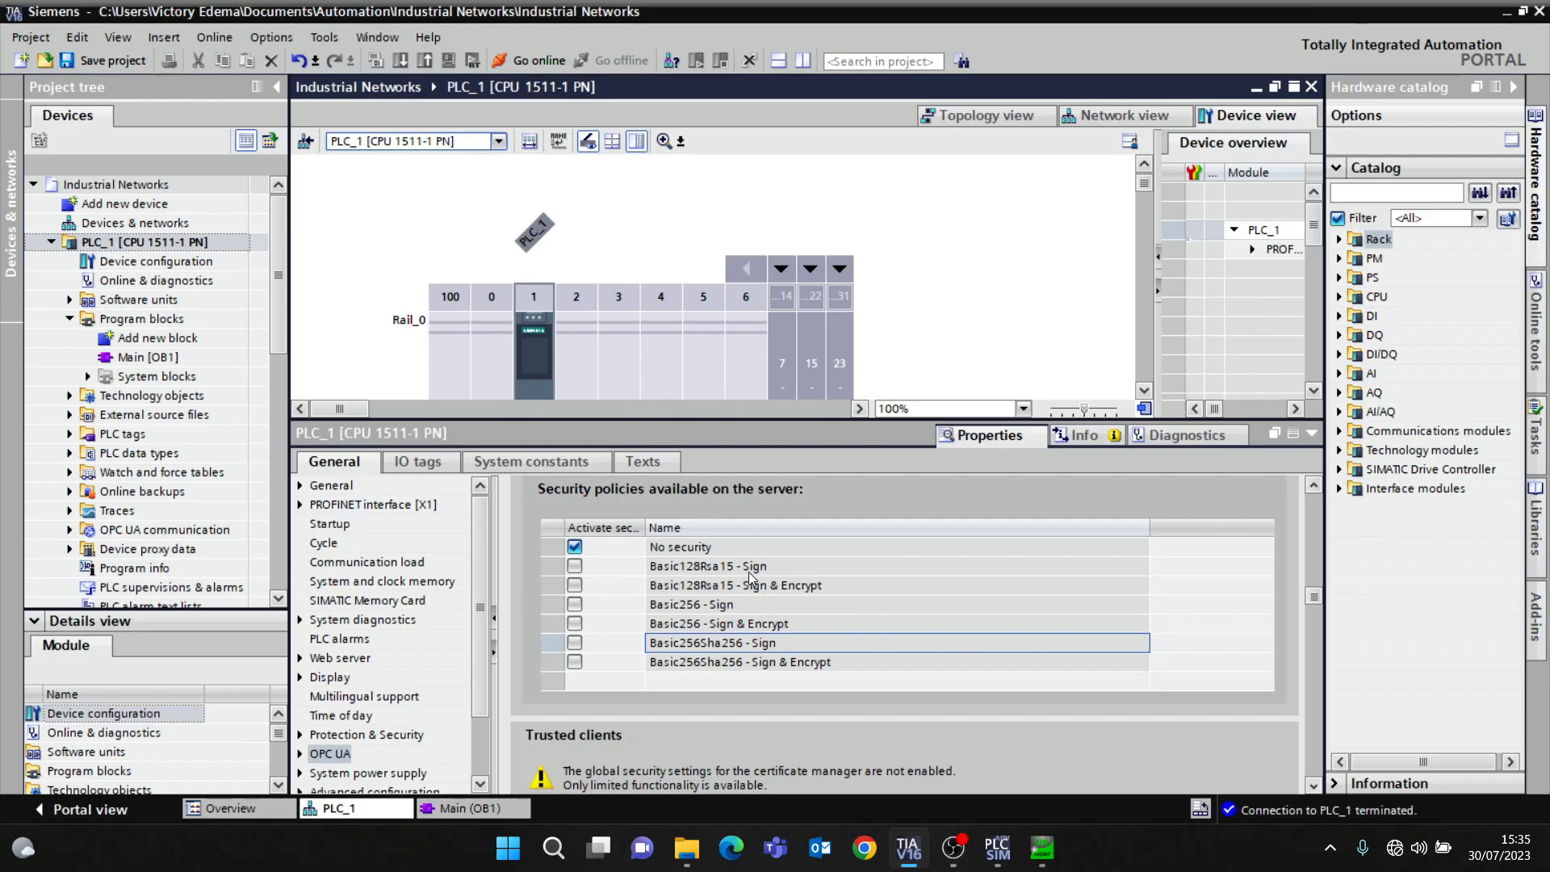
Compile PLC_1 with its changed OPC UA configuration
click(1314, 785)
drag(1313, 785, 1314, 785)
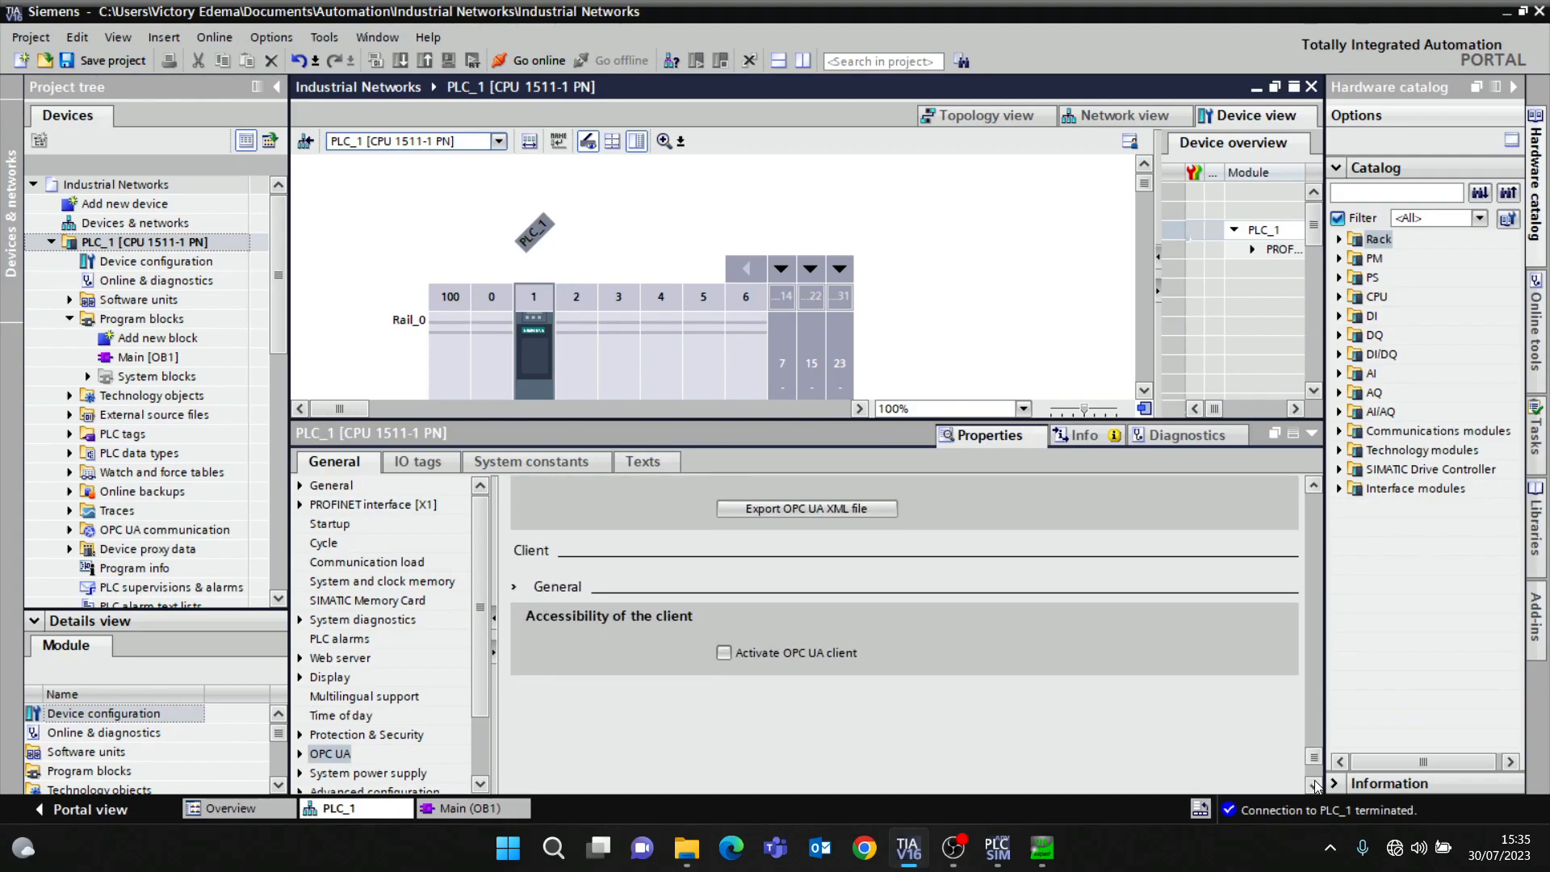
click(182, 243)
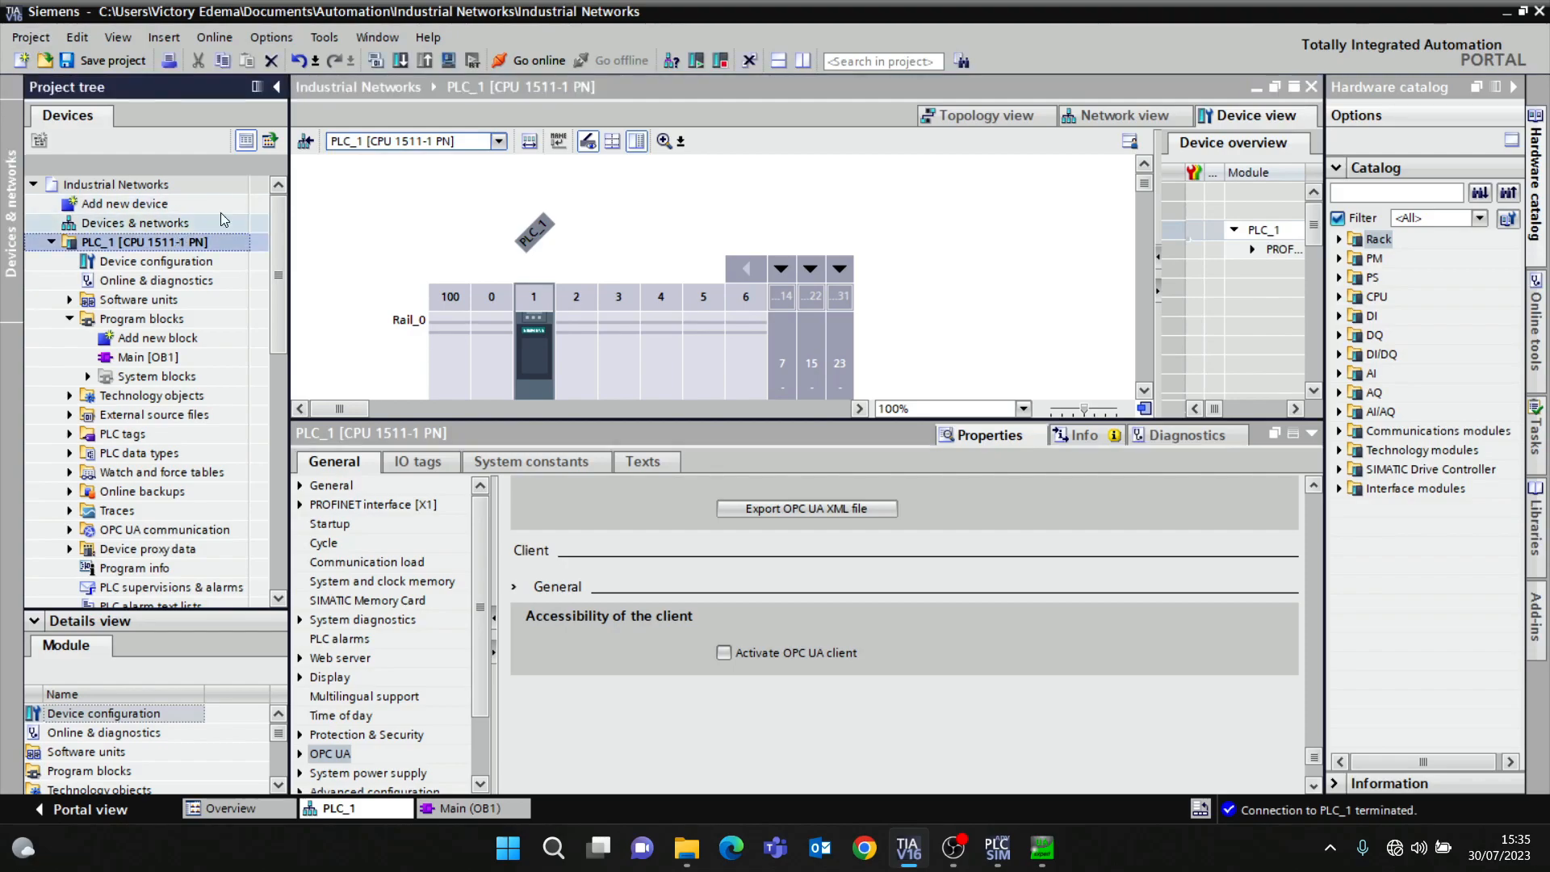
click(367, 62)
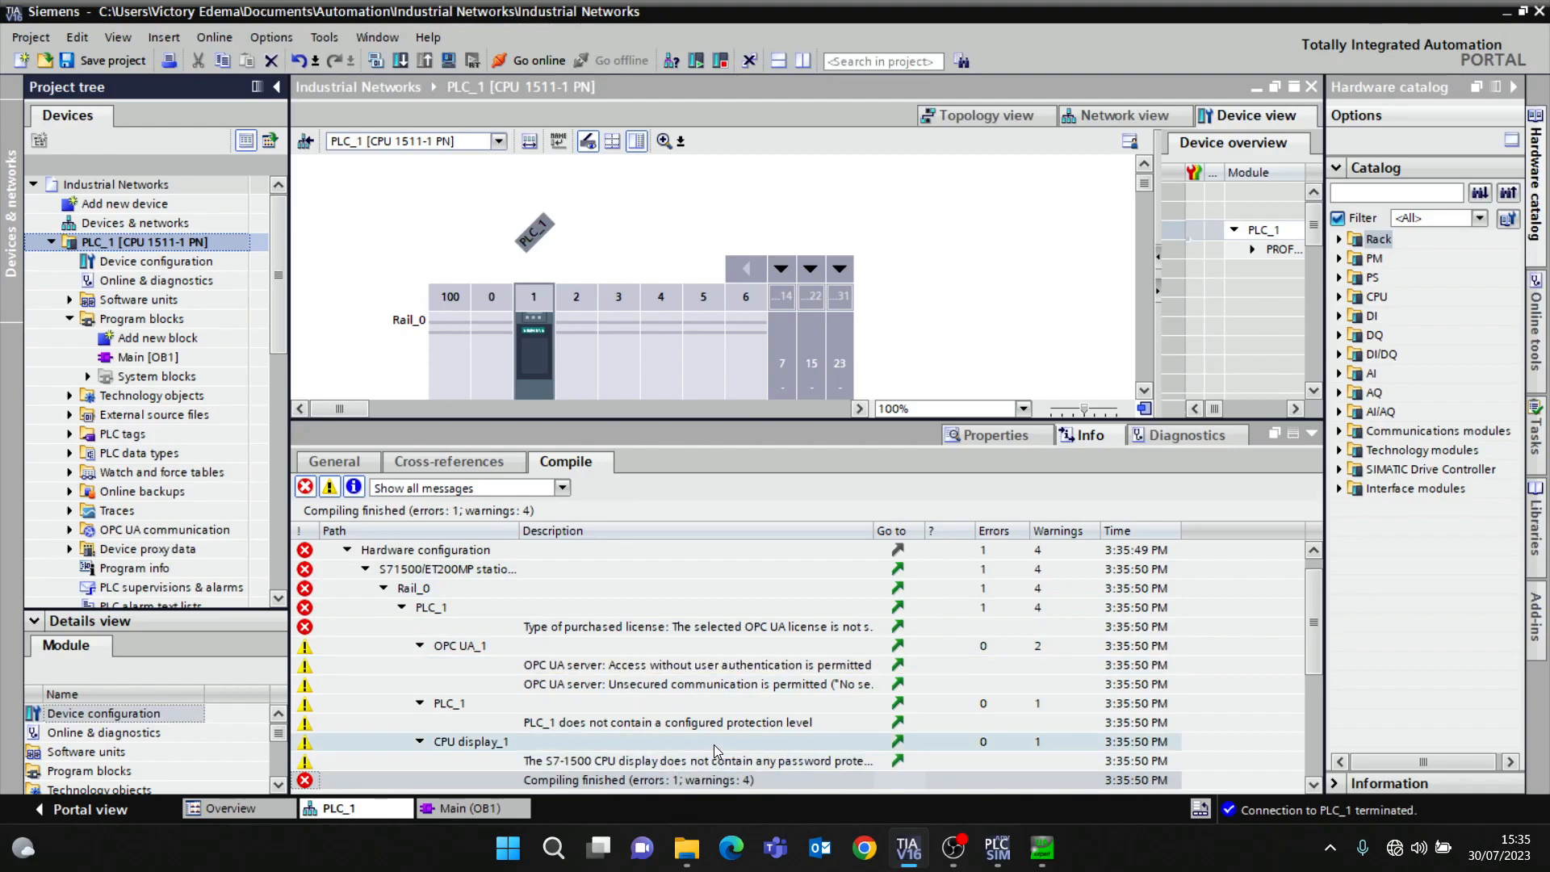
Go from the license compile error to its setting and set the purchased OPC UA runtime license to SIMATIC OPC UA S7-1500 small
double_click(807, 626)
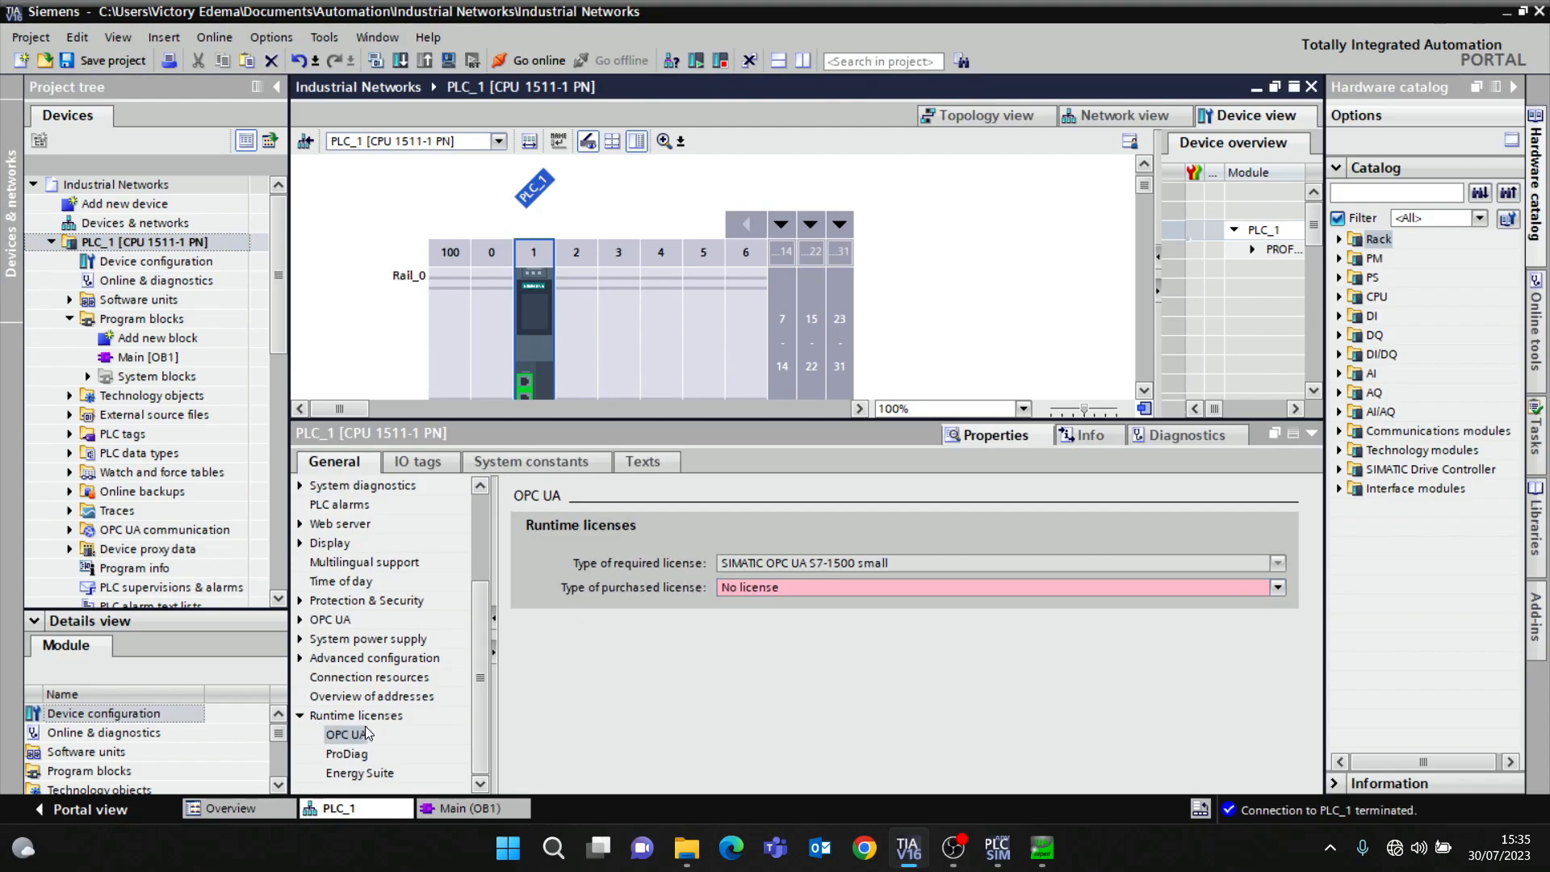
click(1278, 588)
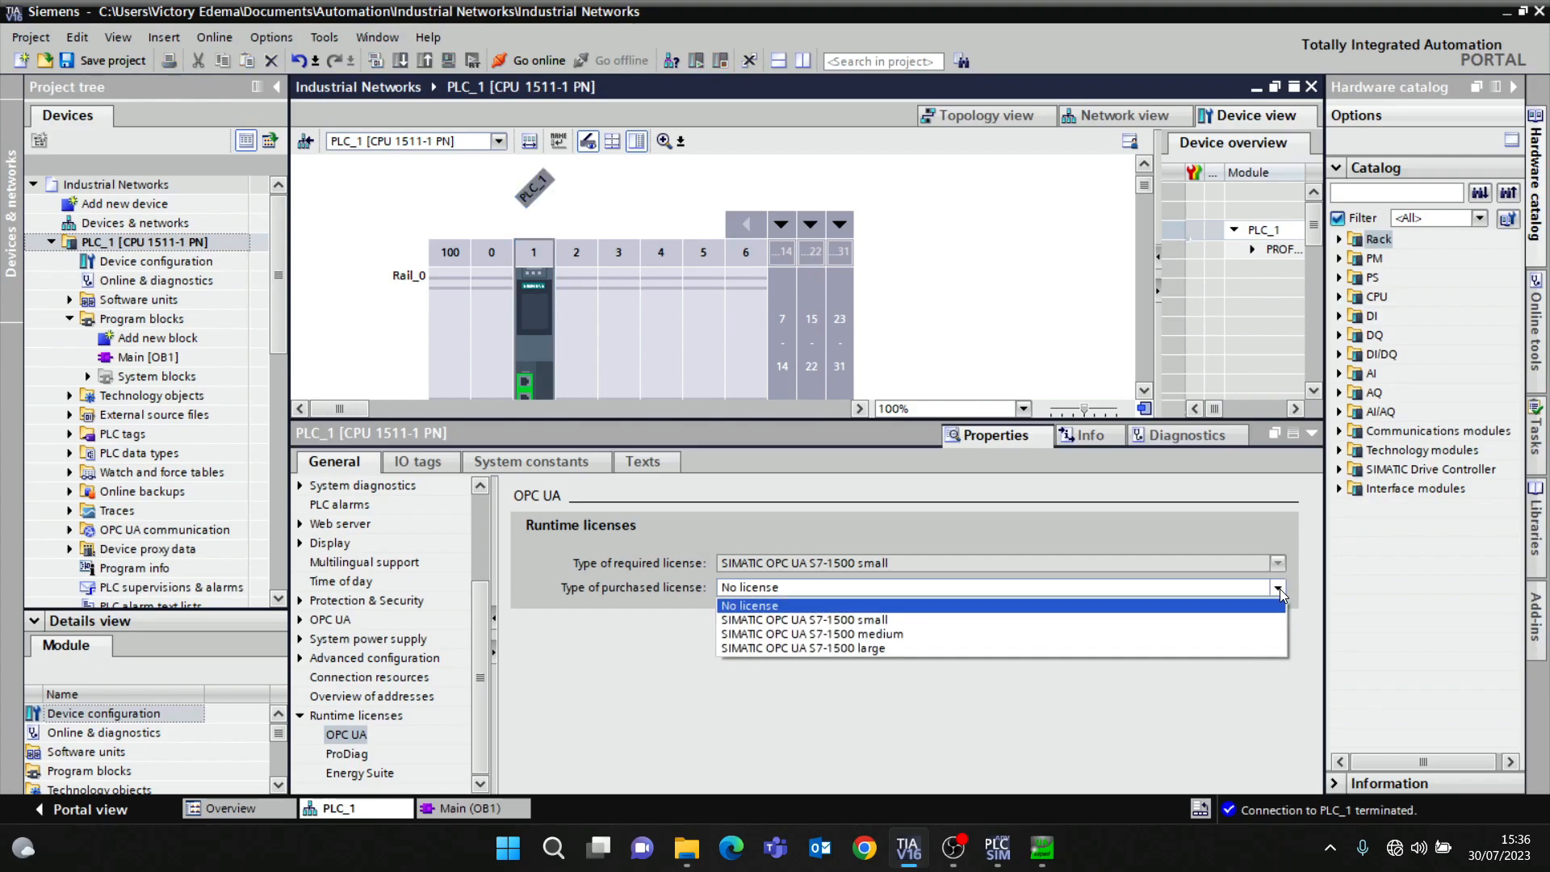
click(887, 618)
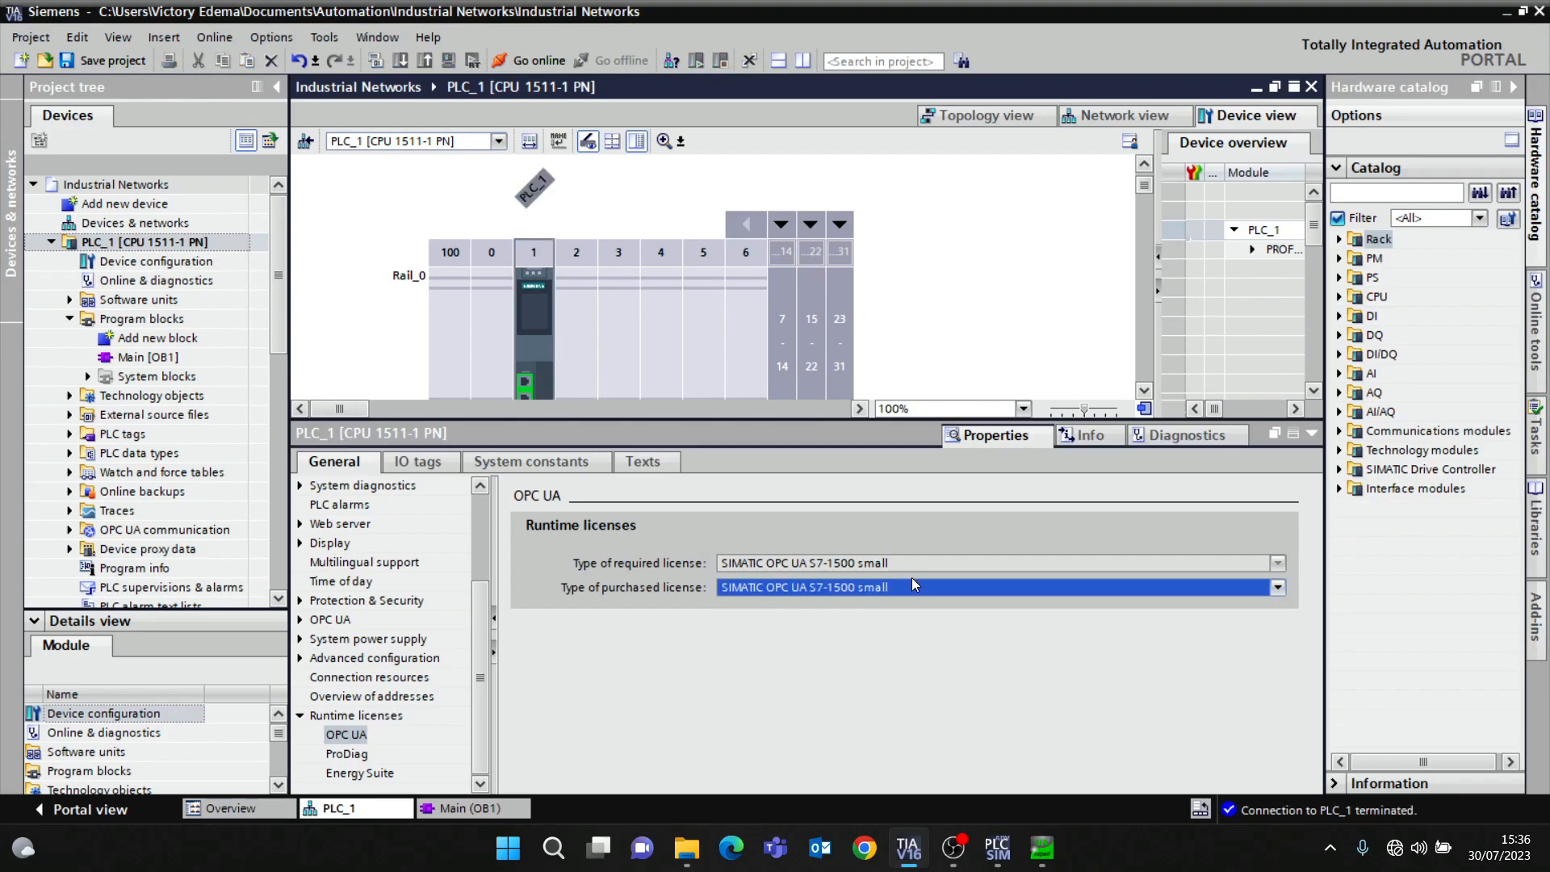
Reselect SIMATIC OPC UA S7-1500 small as the purchased OPC UA runtime license and compile PLC_1
click(1278, 588)
click(1013, 627)
click(1002, 588)
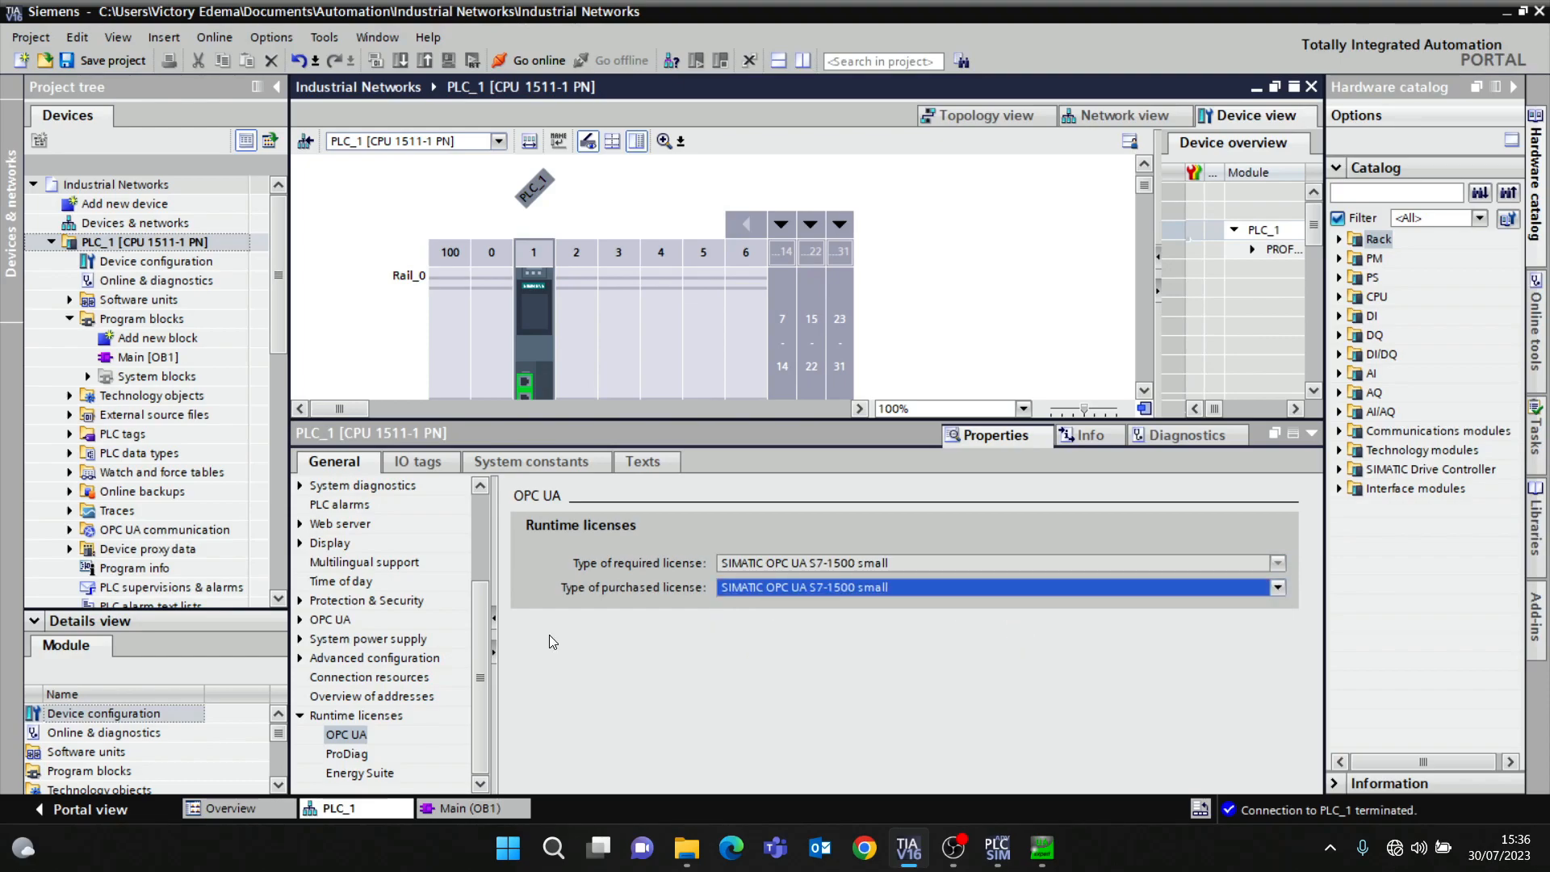
click(345, 734)
click(161, 245)
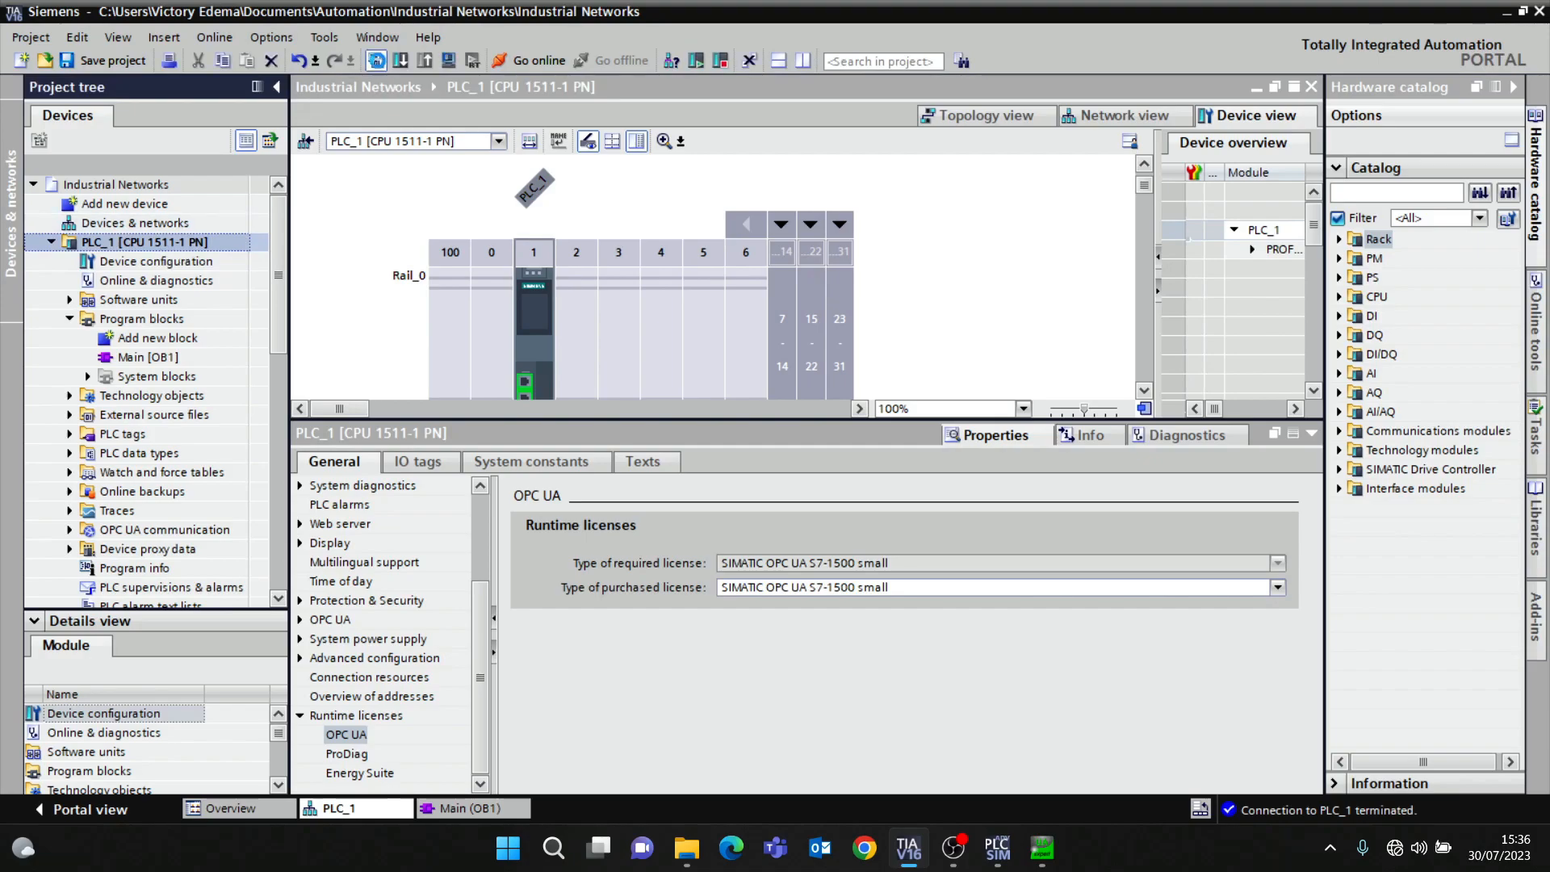
click(376, 61)
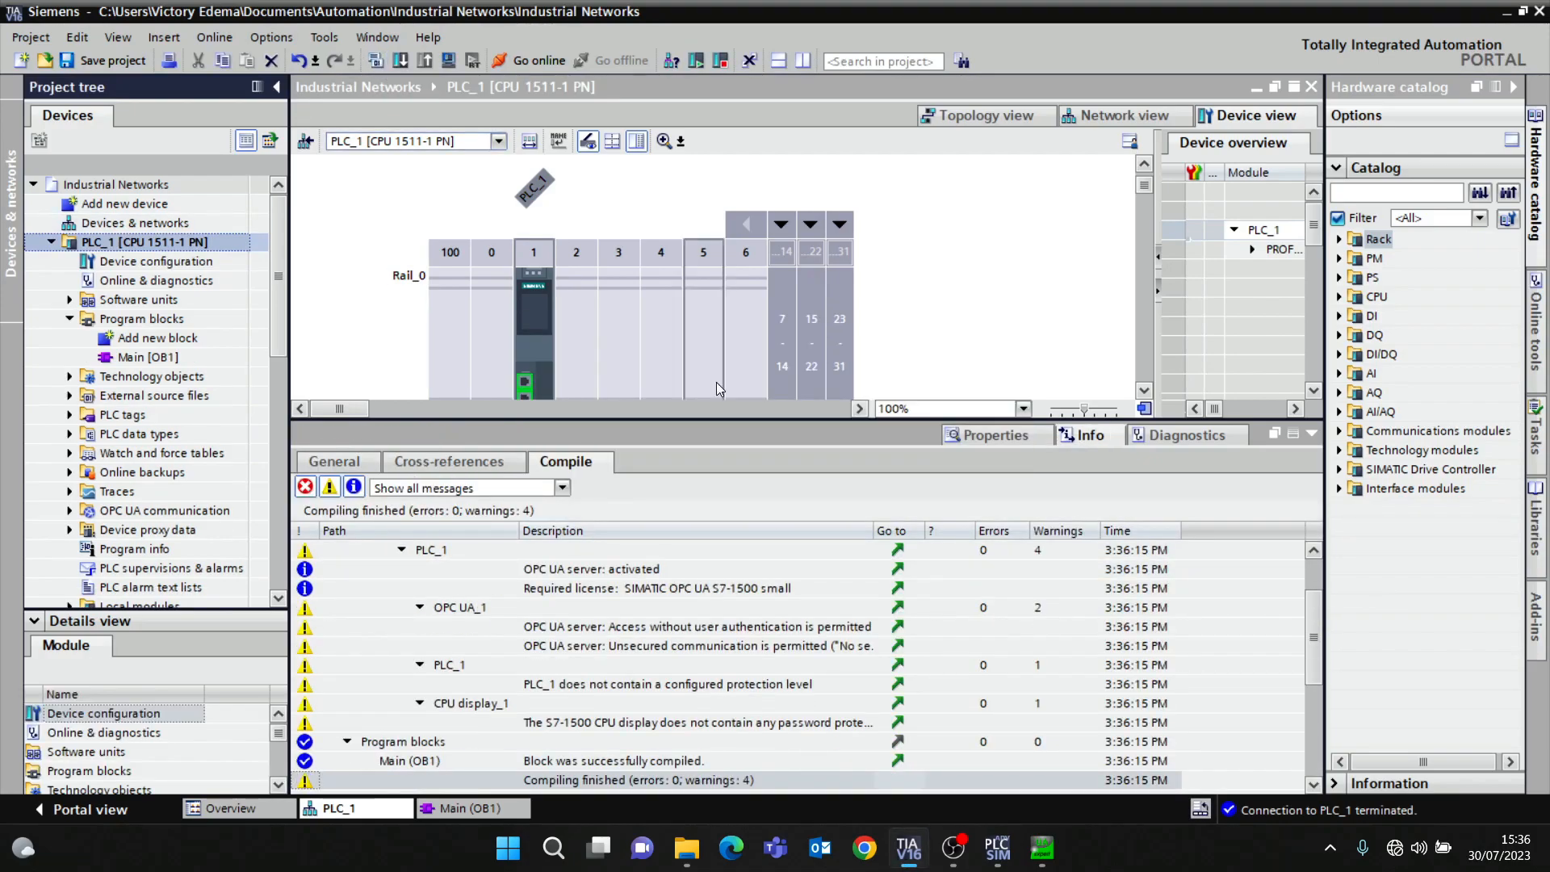
Download PLC_1 to the simulated PLC and finish loading with the Start module action
click(401, 61)
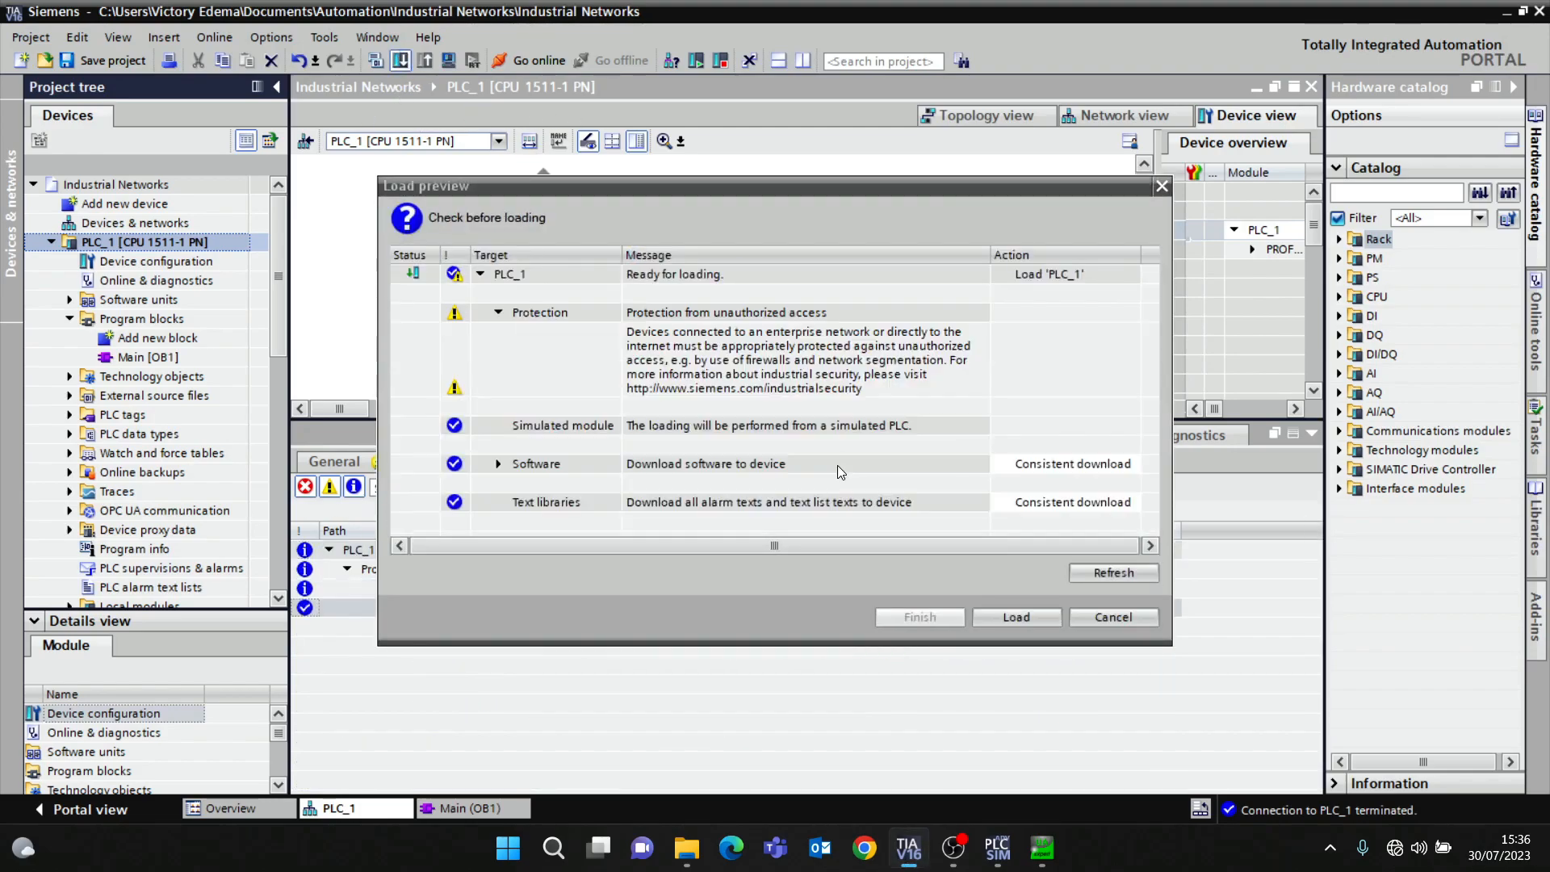
click(1018, 618)
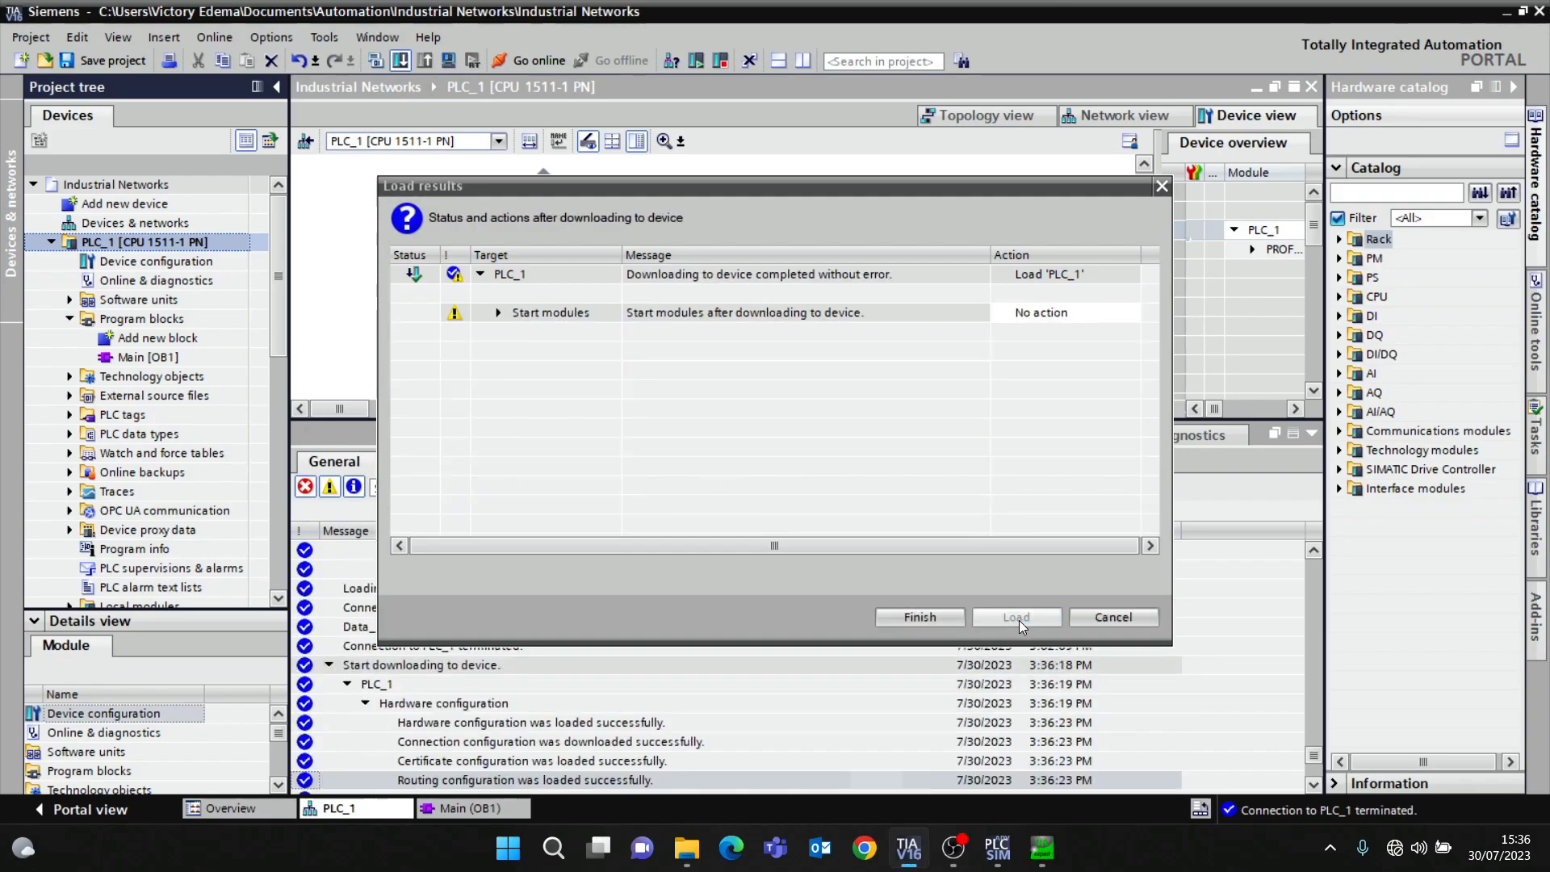
click(1043, 315)
click(1050, 313)
click(1058, 344)
click(941, 619)
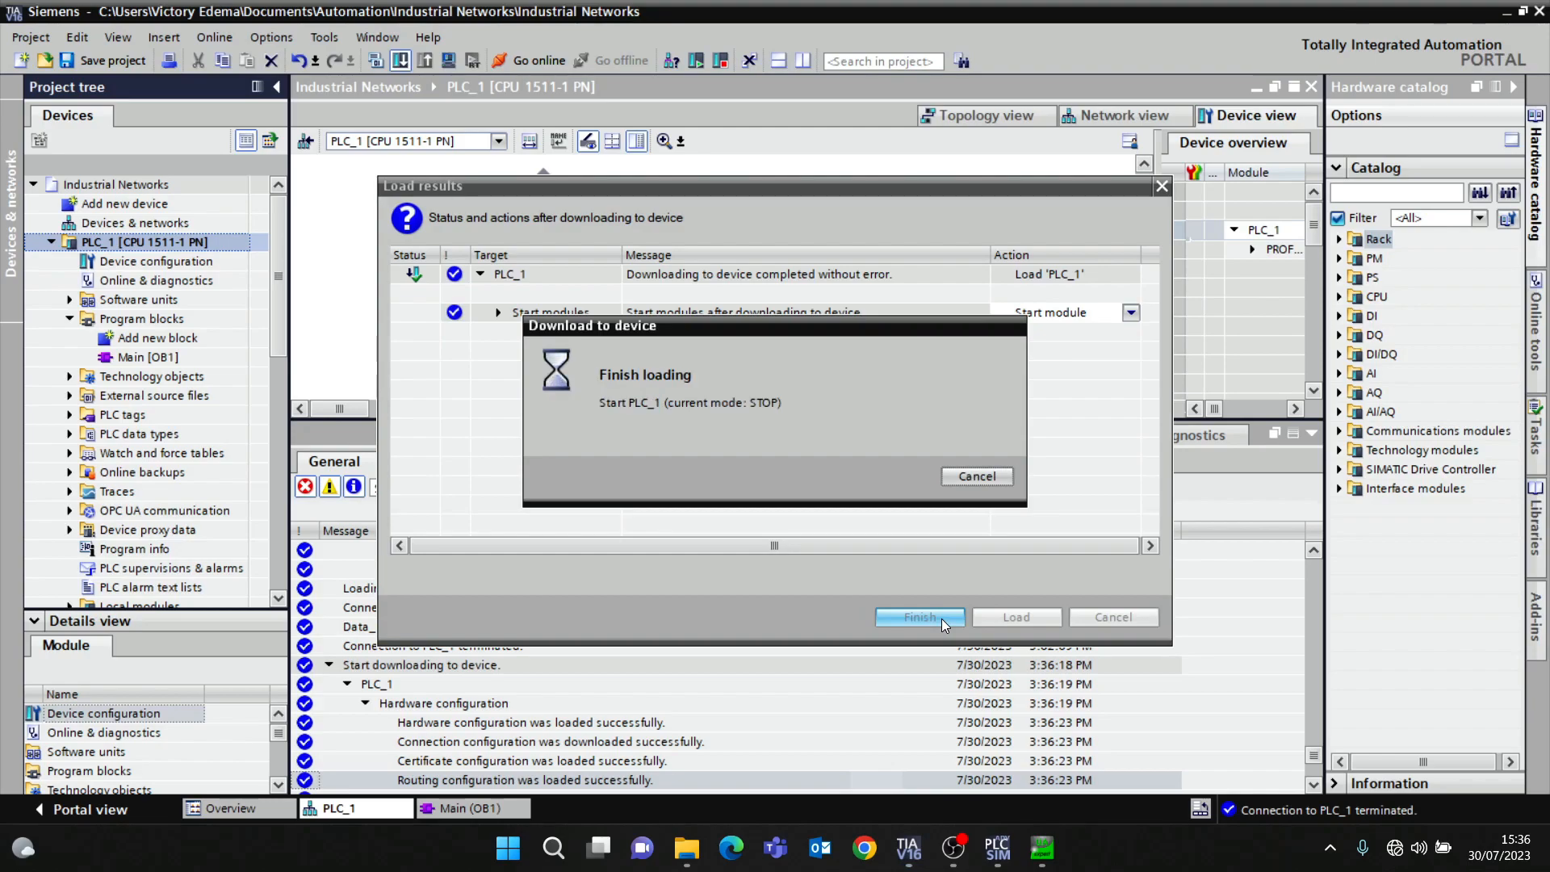
Add a global data block named OPC DATA to the program blocks of PLC_1
drag(1100, 420, 1099, 667)
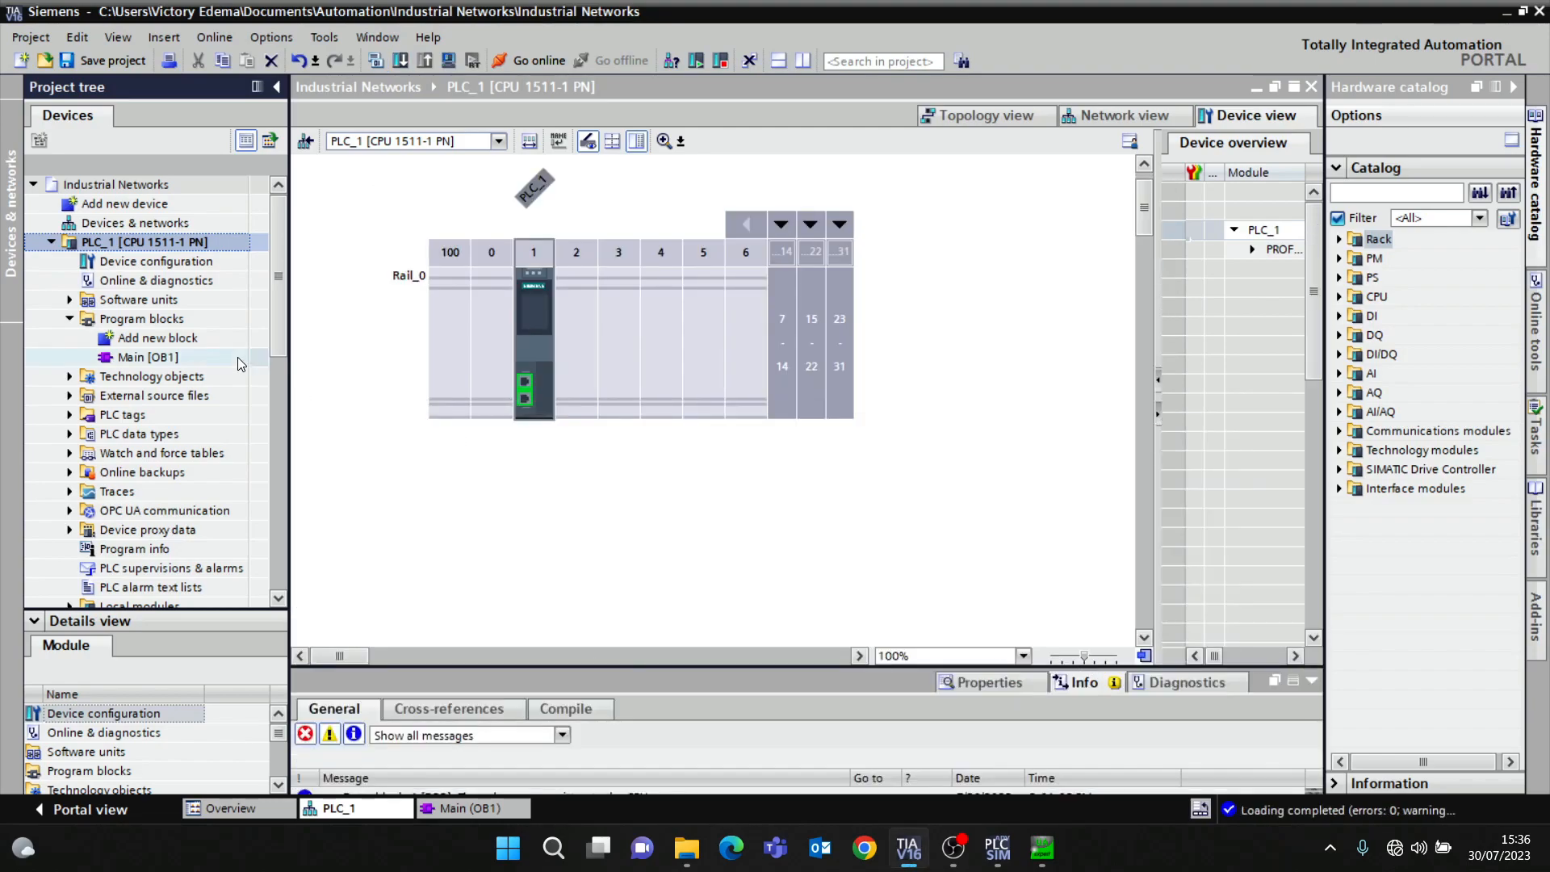
double_click(166, 339)
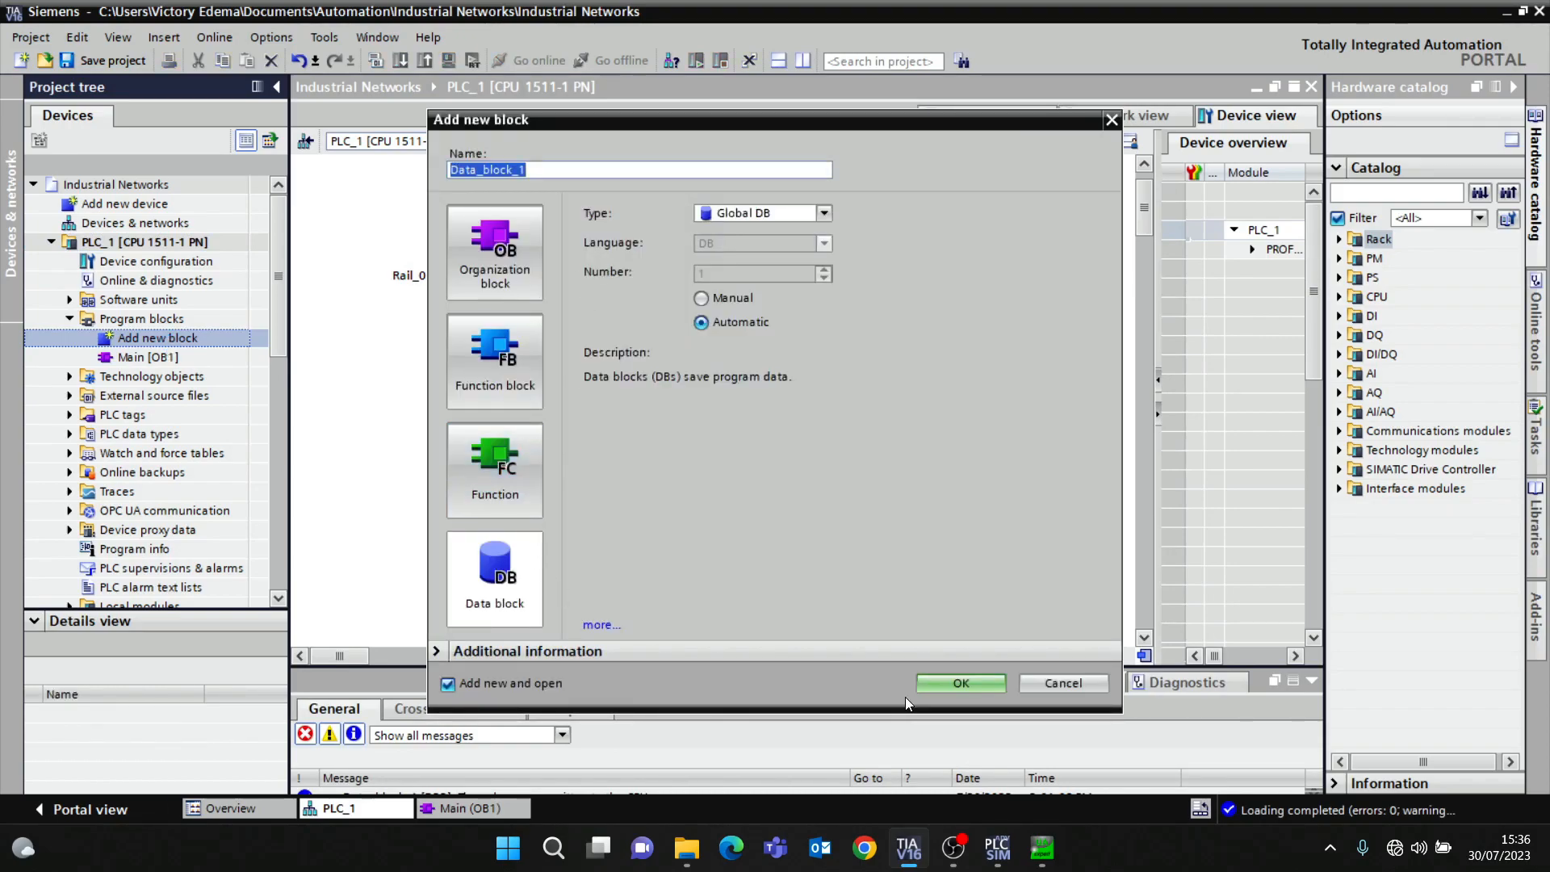
text(OPC DATA)
key(Return)
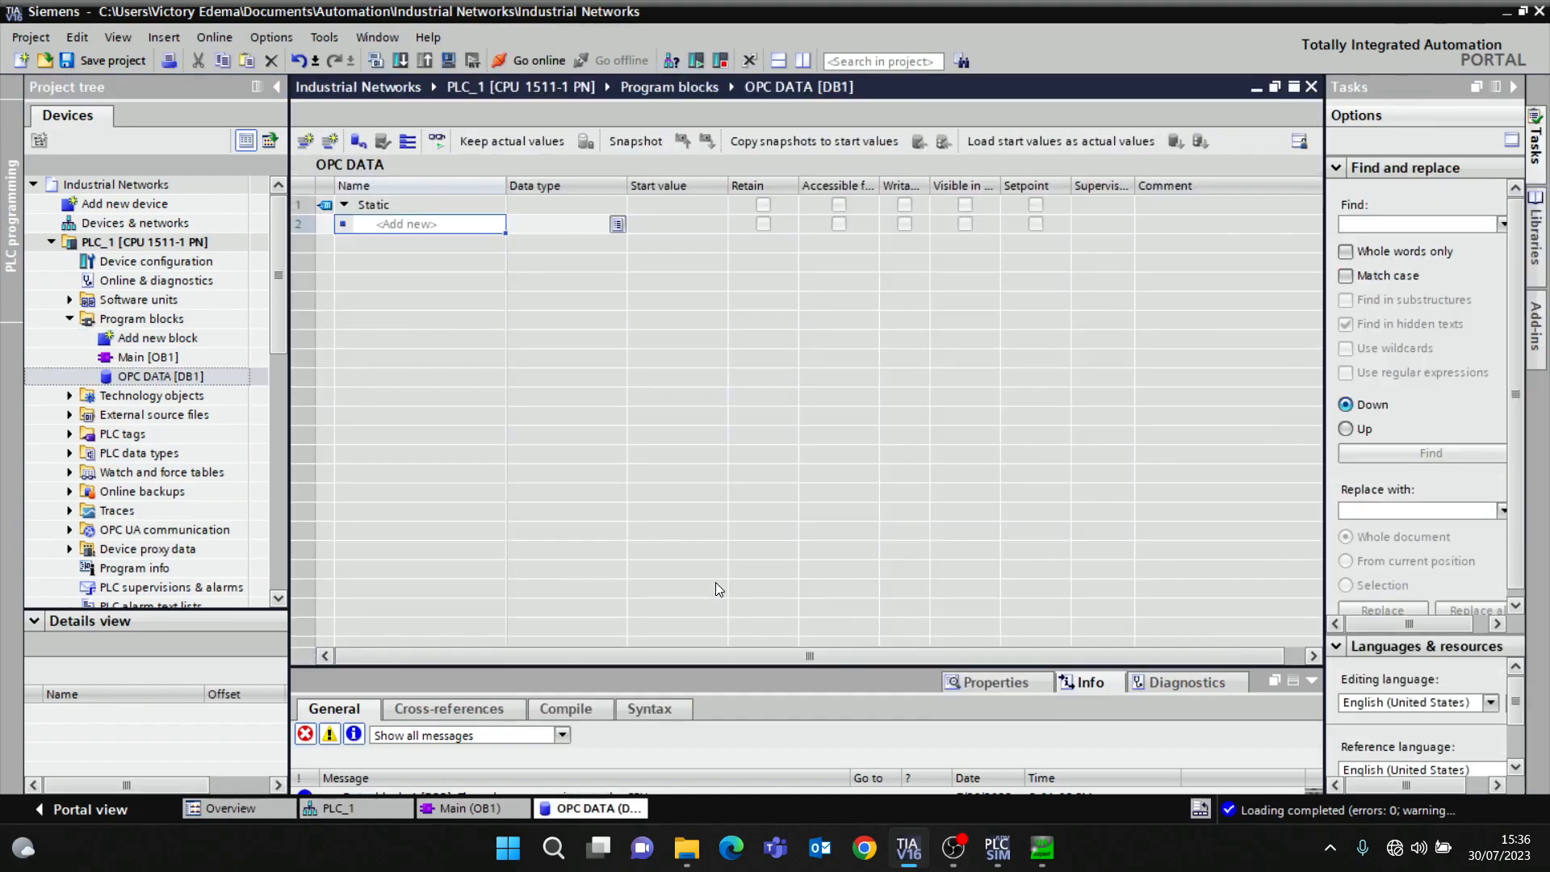
Add three variables named DAT1, DAT2 and DAT3 to the OPC DATA block
click(410, 224)
text(REA)
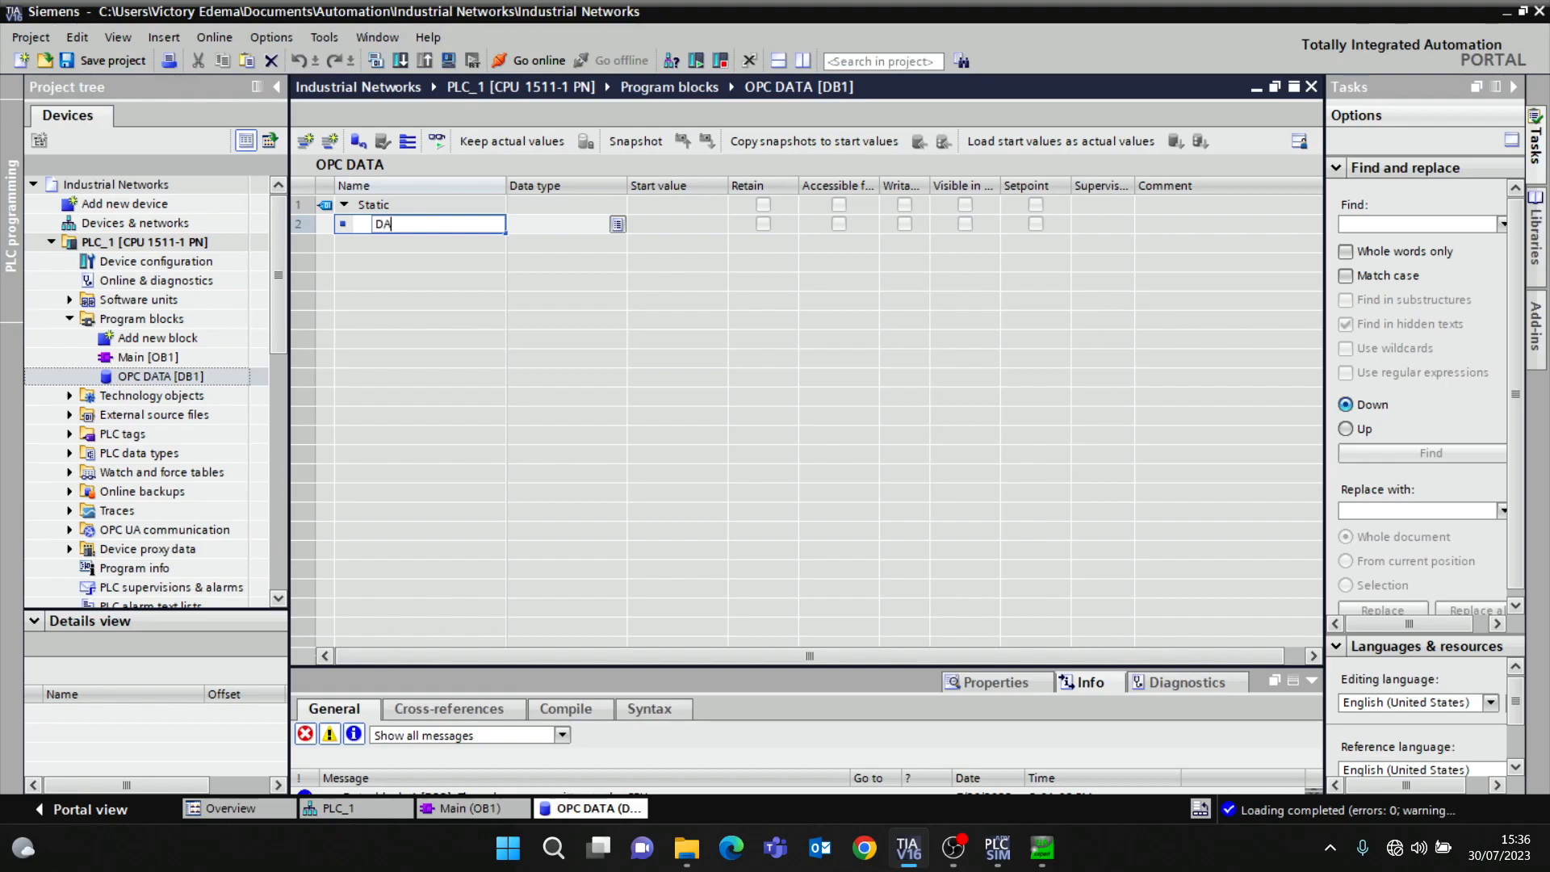
text(1)
key(Return)
text(DAT2)
key(Return)
text(DAT3)
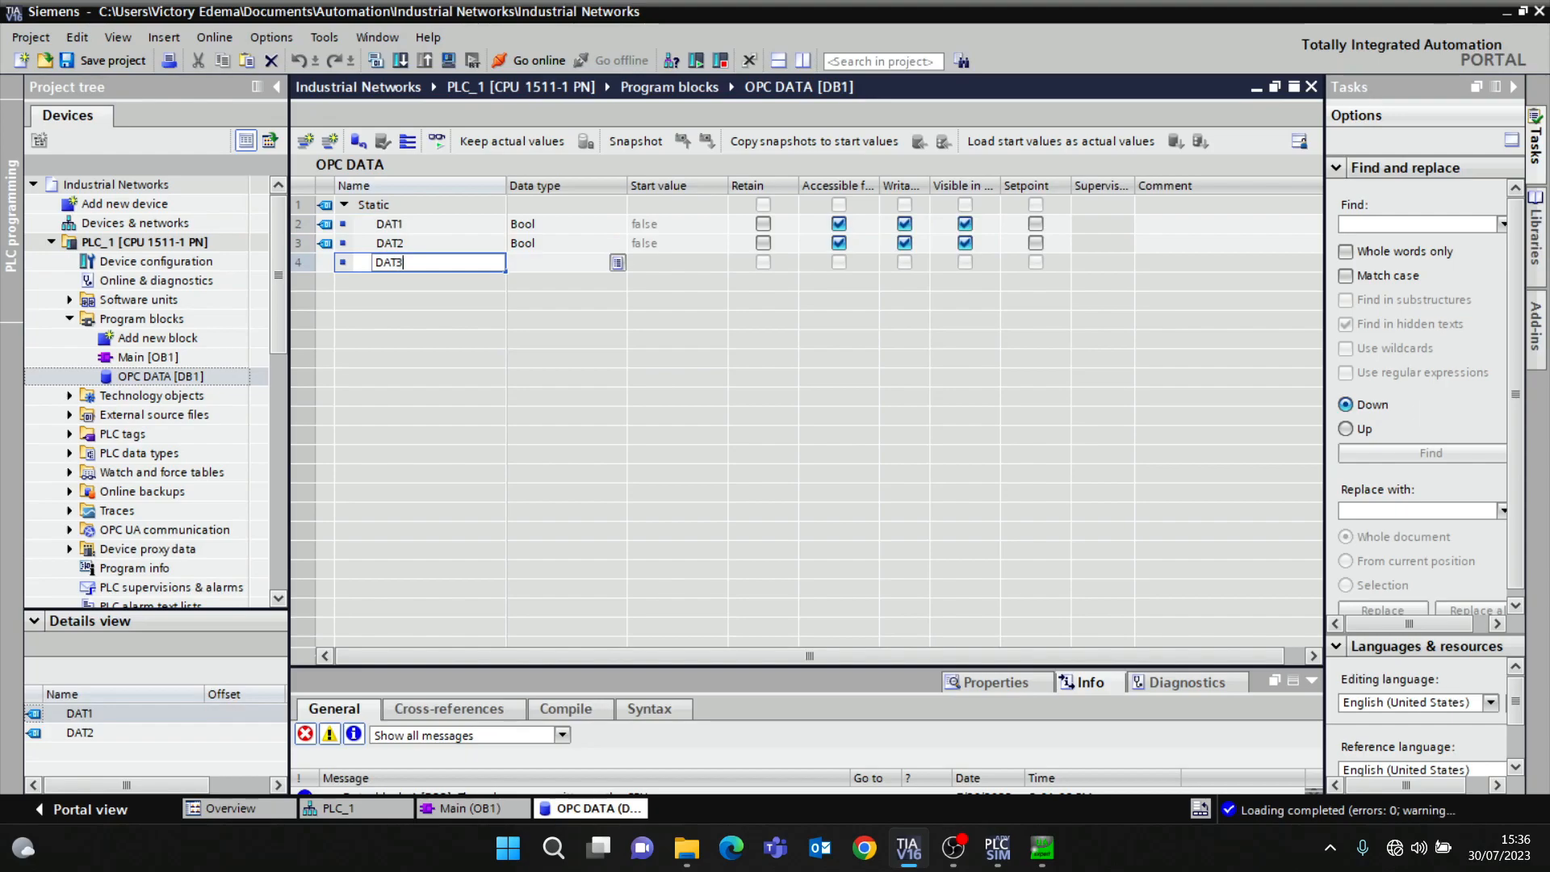
Set the data type of DAT1 to Array[1..10] of Real
click(535, 231)
text(ARR)
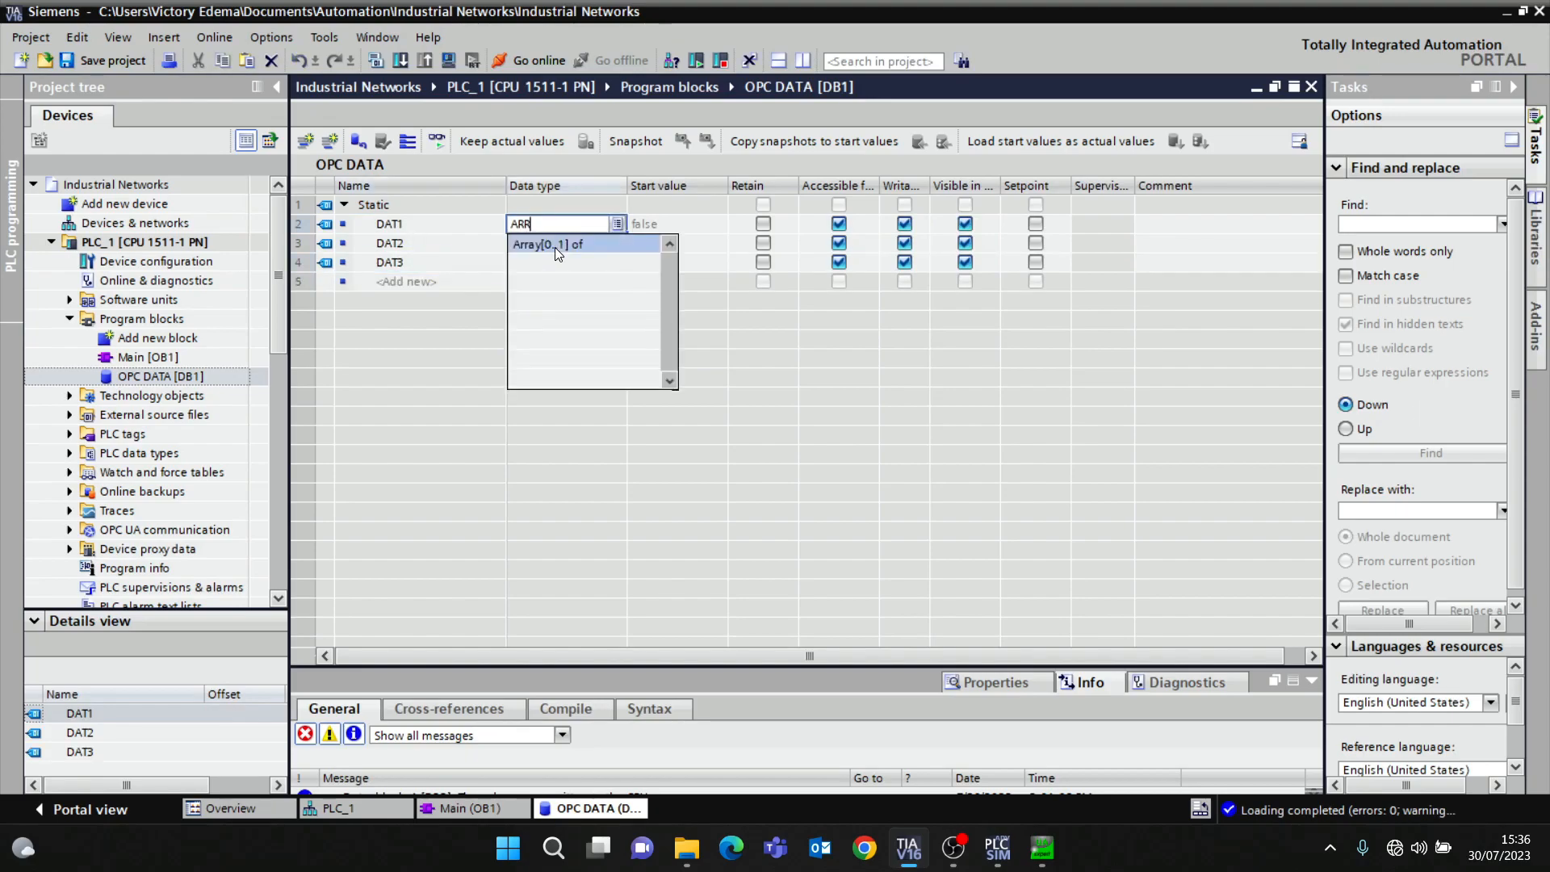
click(554, 245)
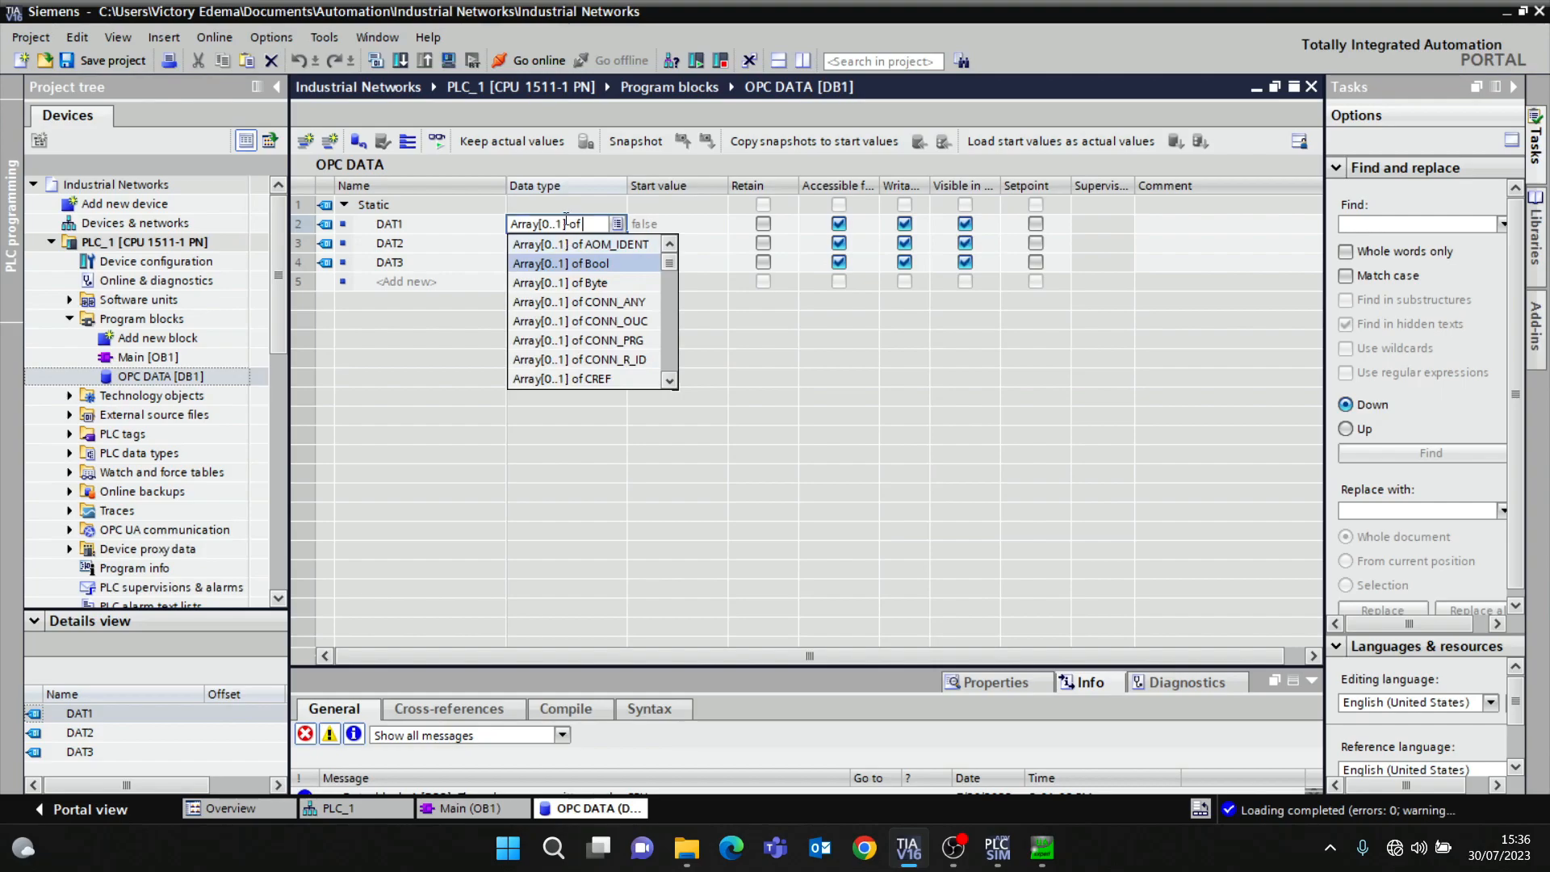
double_click(555, 224)
text(10)
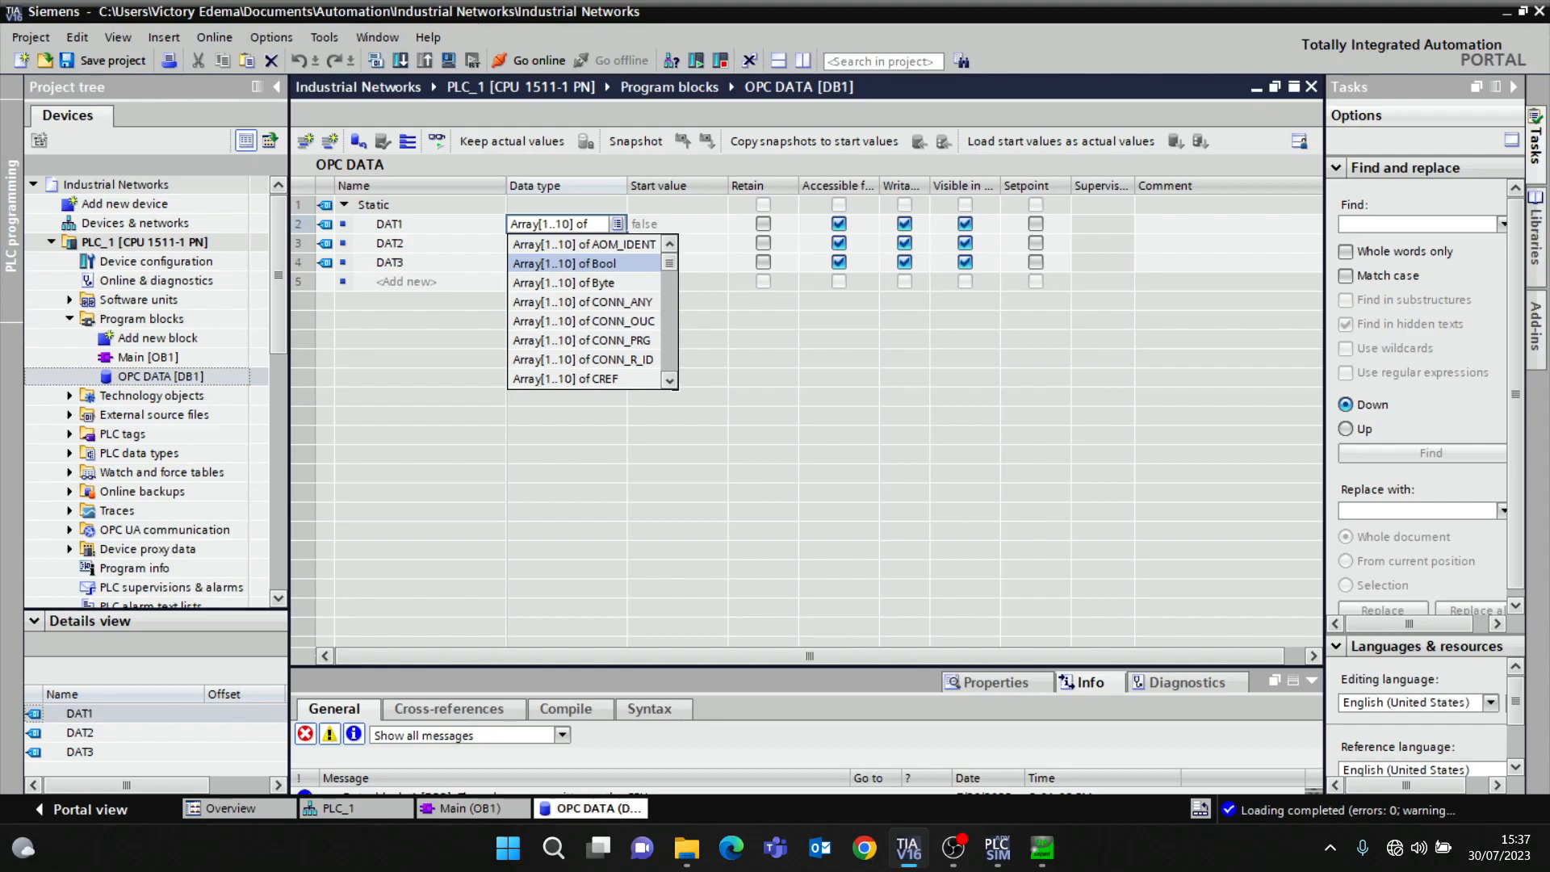
click(596, 226)
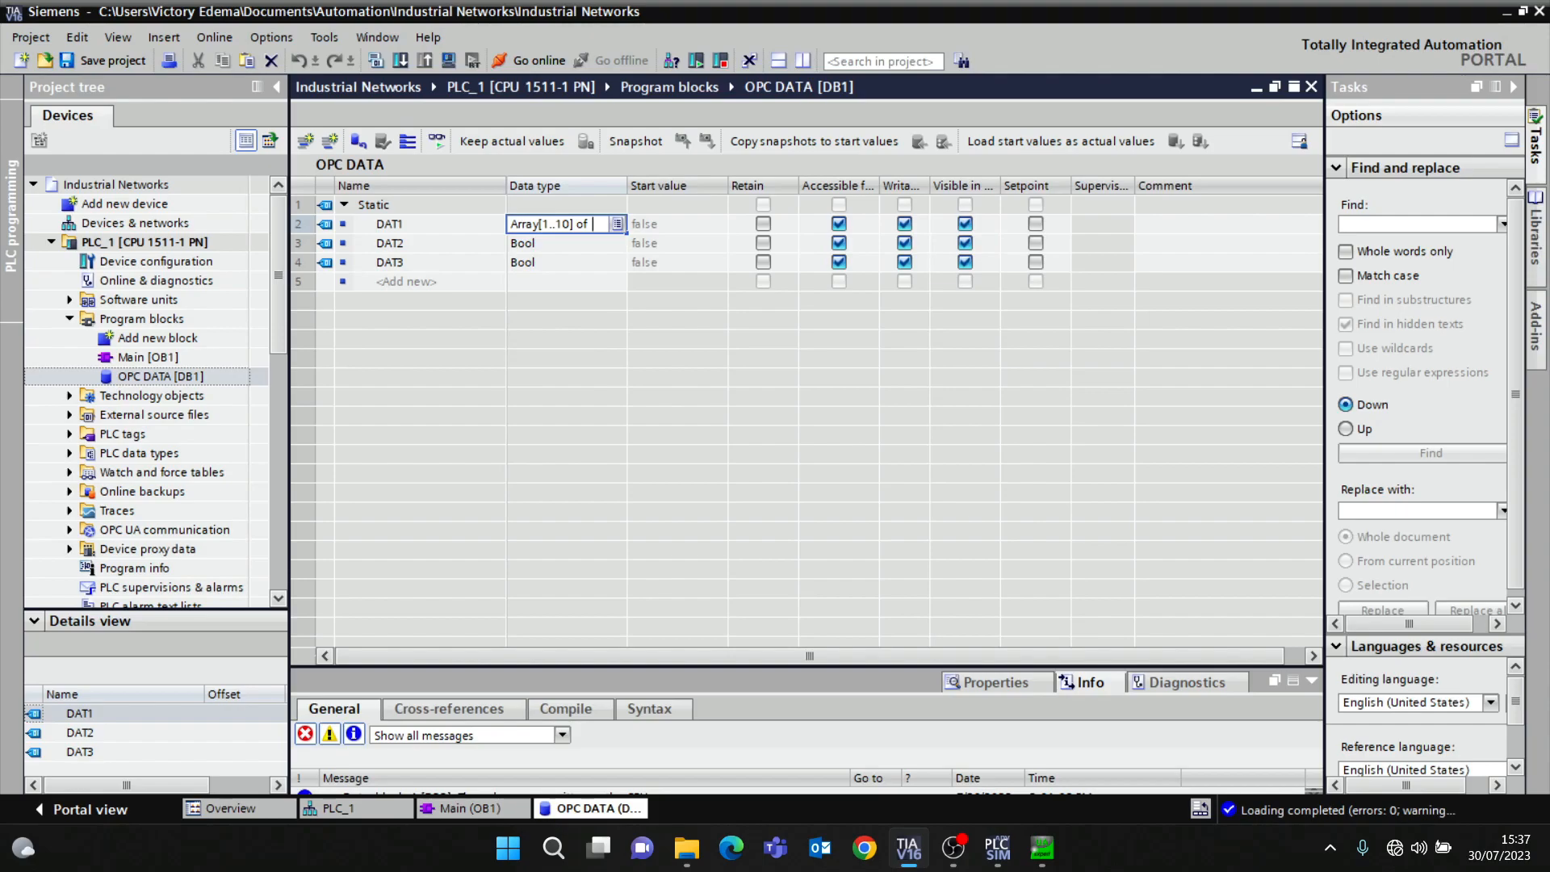
text(REAL)
key(Return)
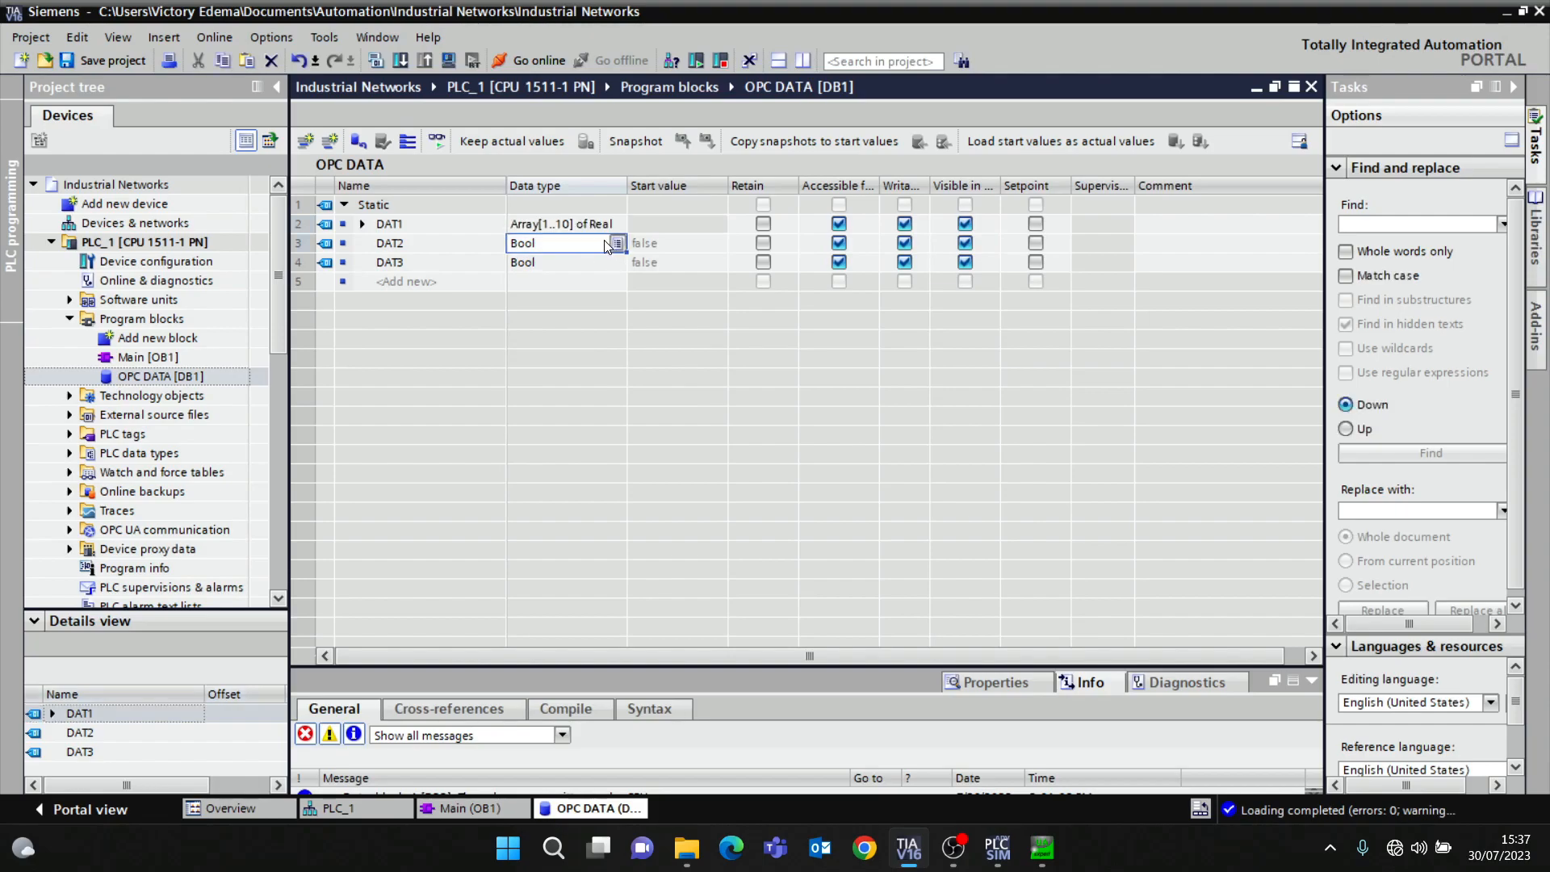
Set the data type of DAT2 to Array[1..10] of Int
text(ARR)
click(539, 264)
click(553, 244)
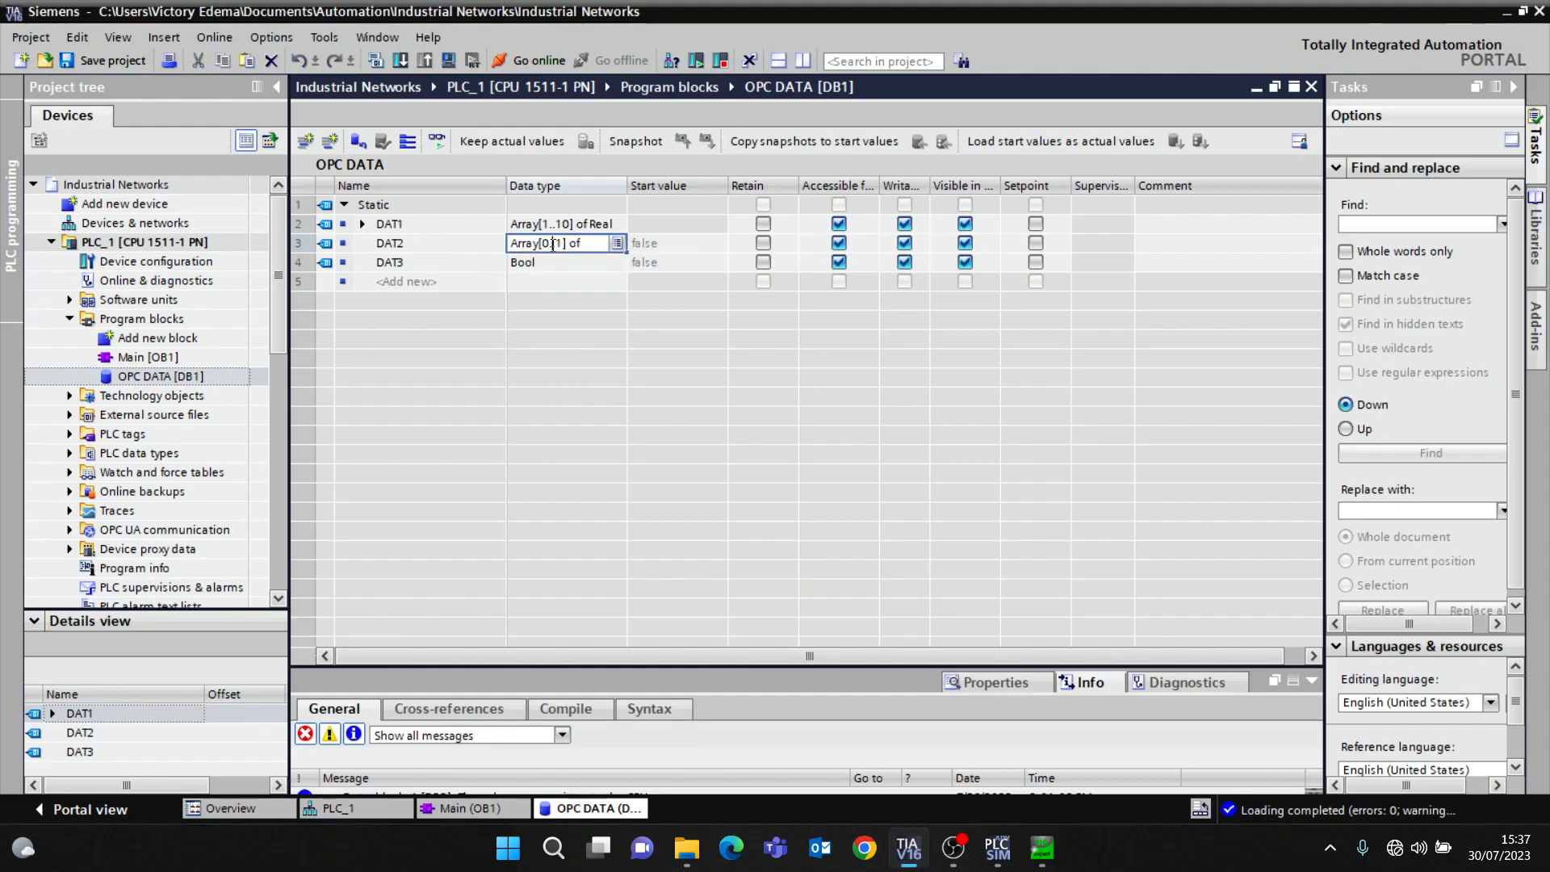
key(Left)
key(BackSpace)
text(1)
key(Right)
key(Right)
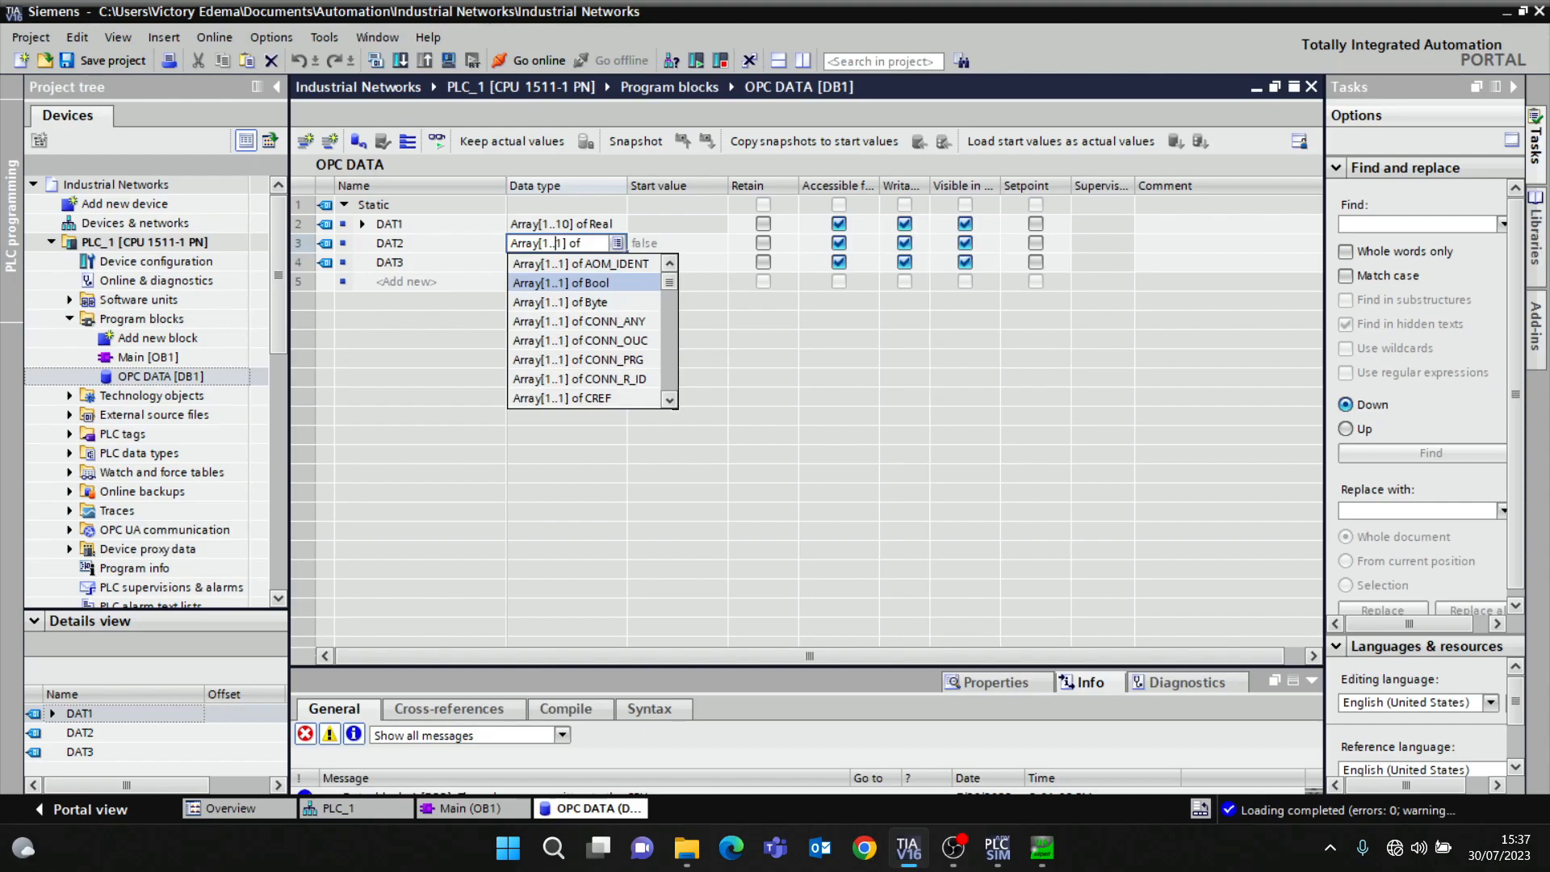
text(0)
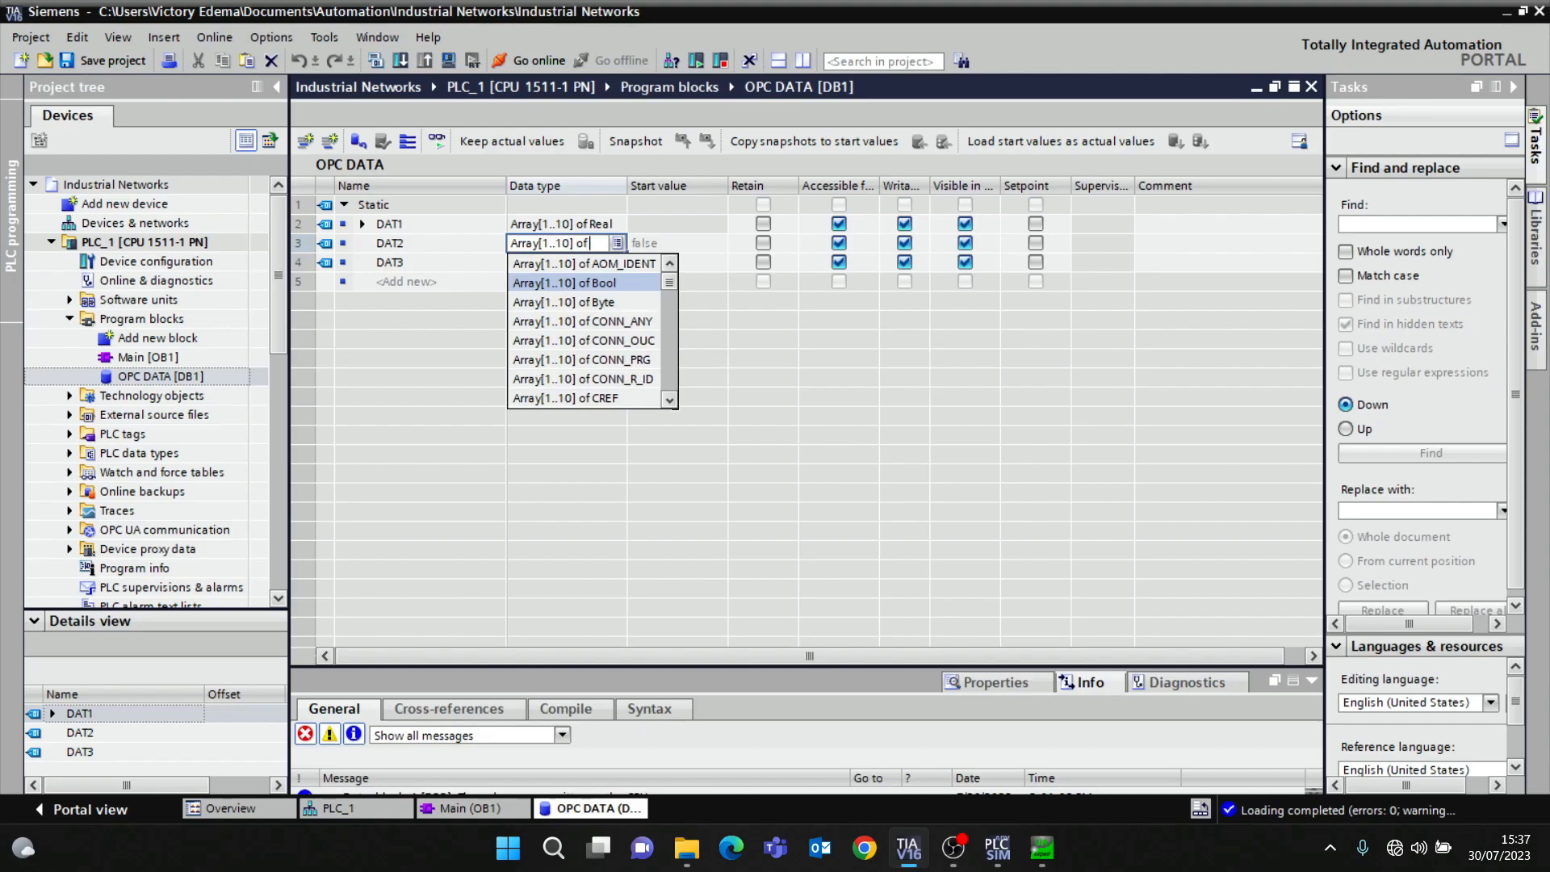
key(Return)
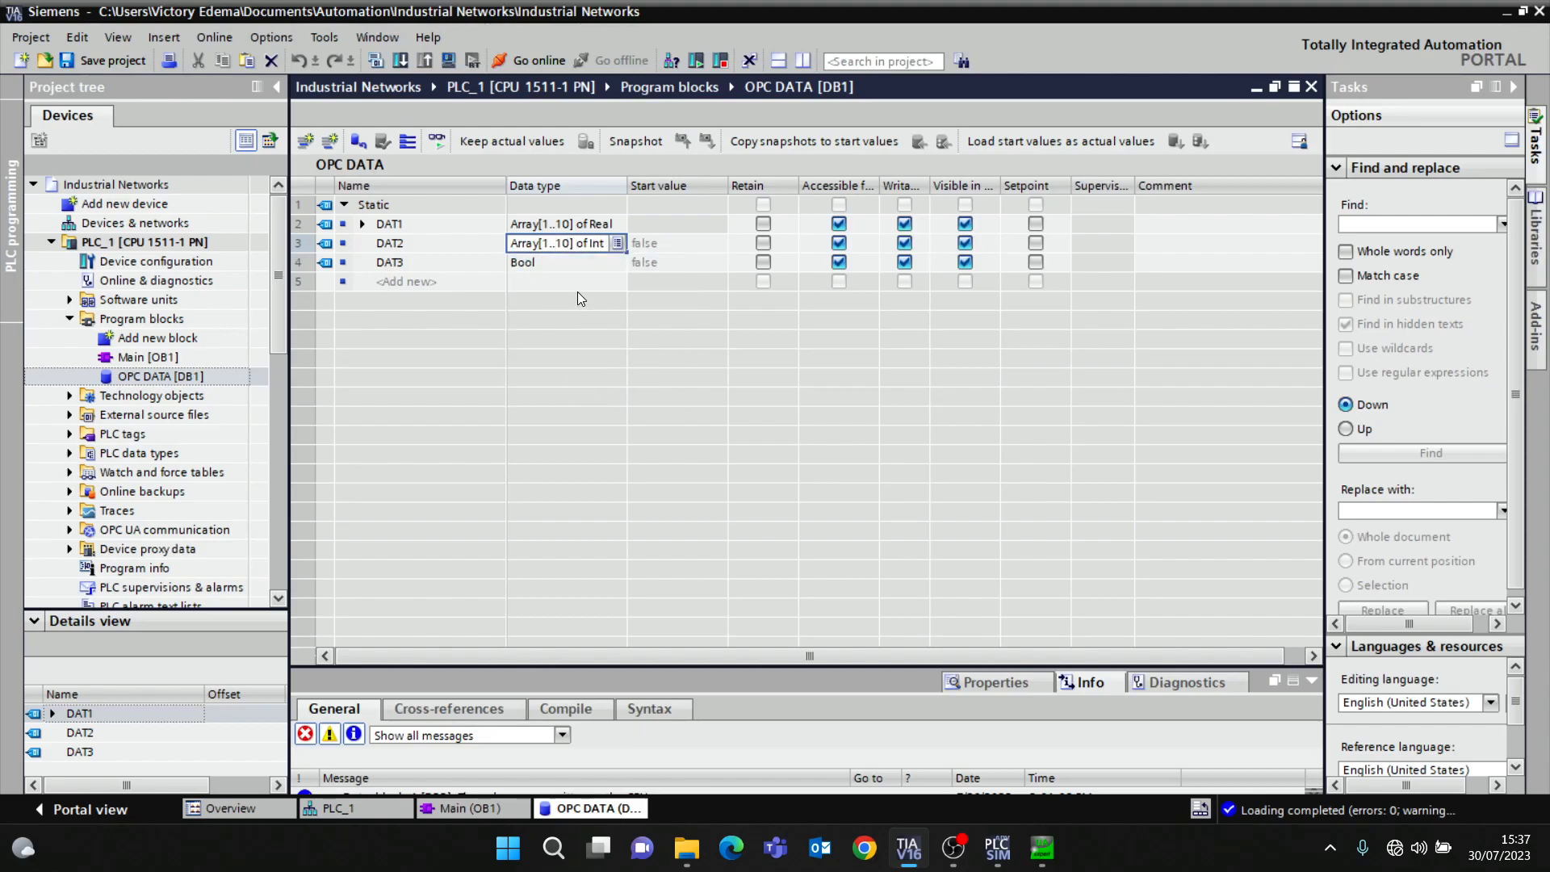
click(559, 264)
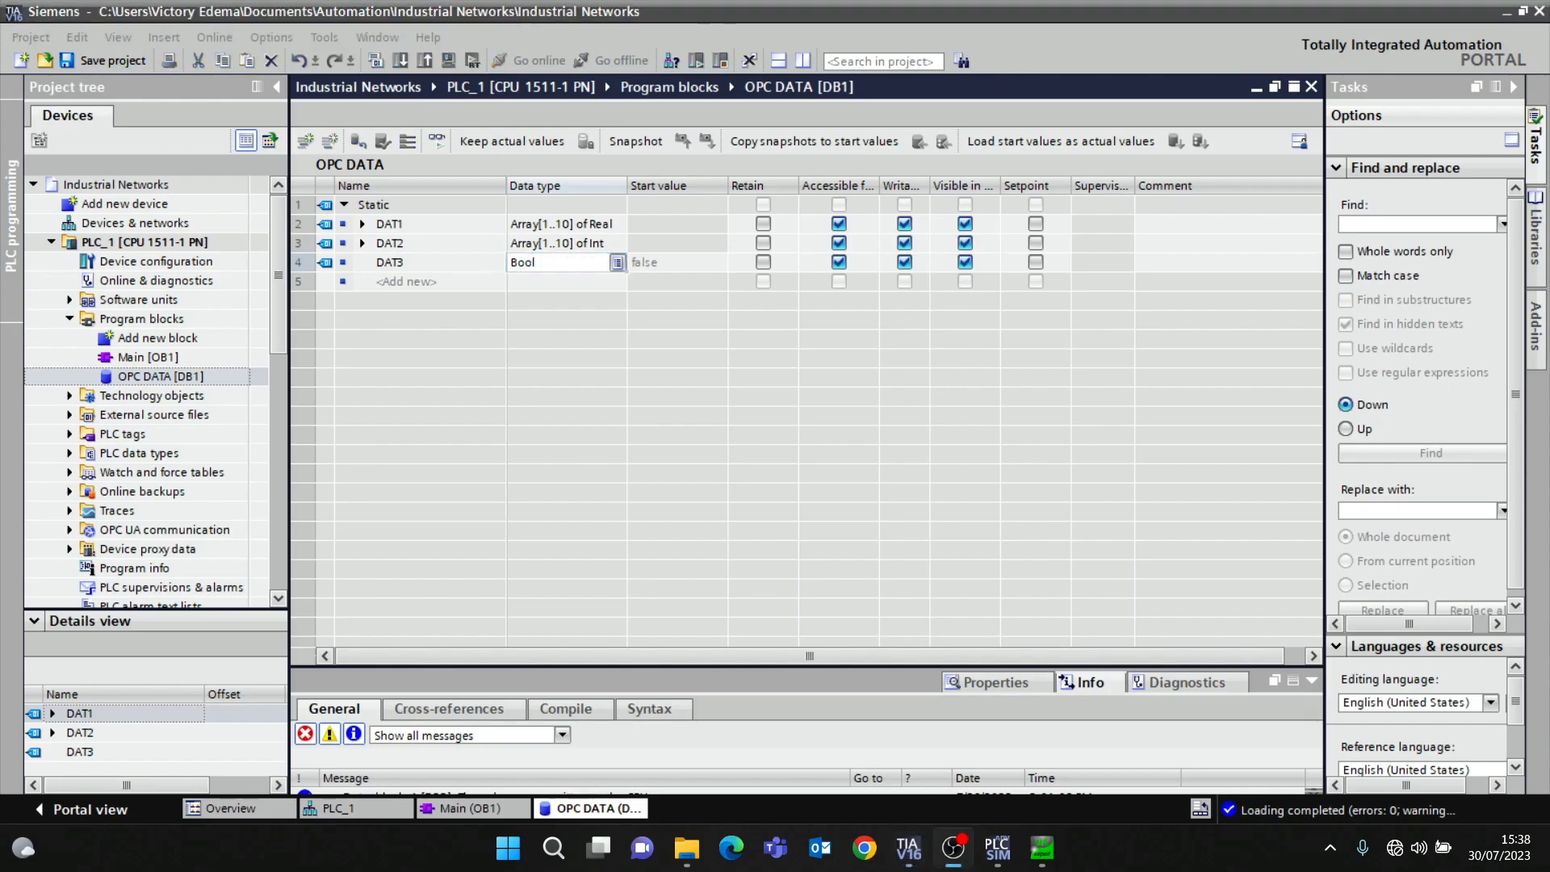
click(555, 256)
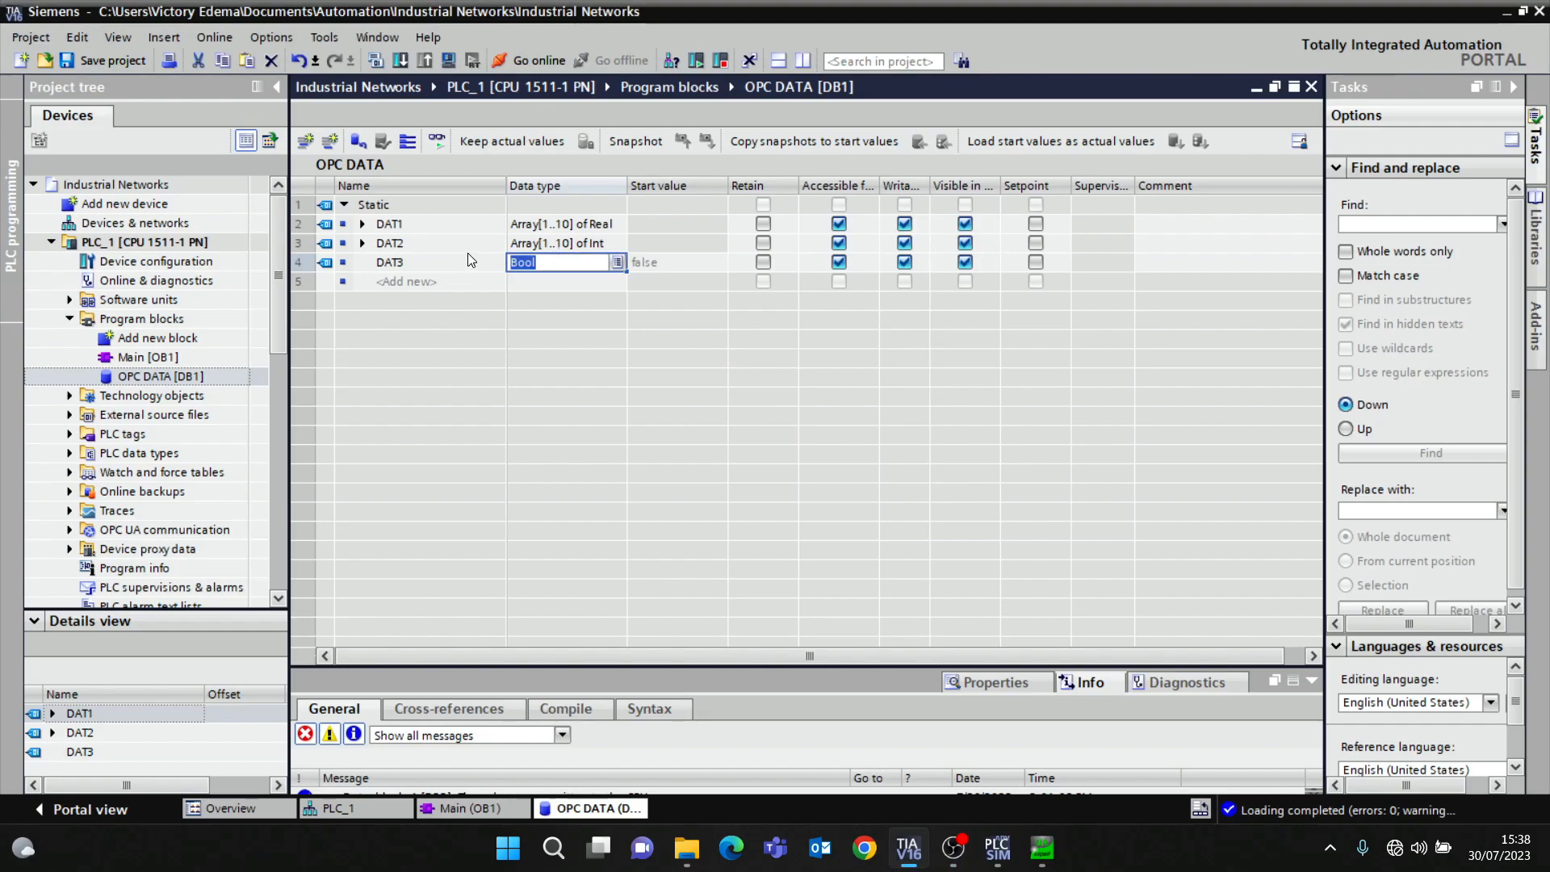
text(ARR)
click(557, 282)
click(550, 263)
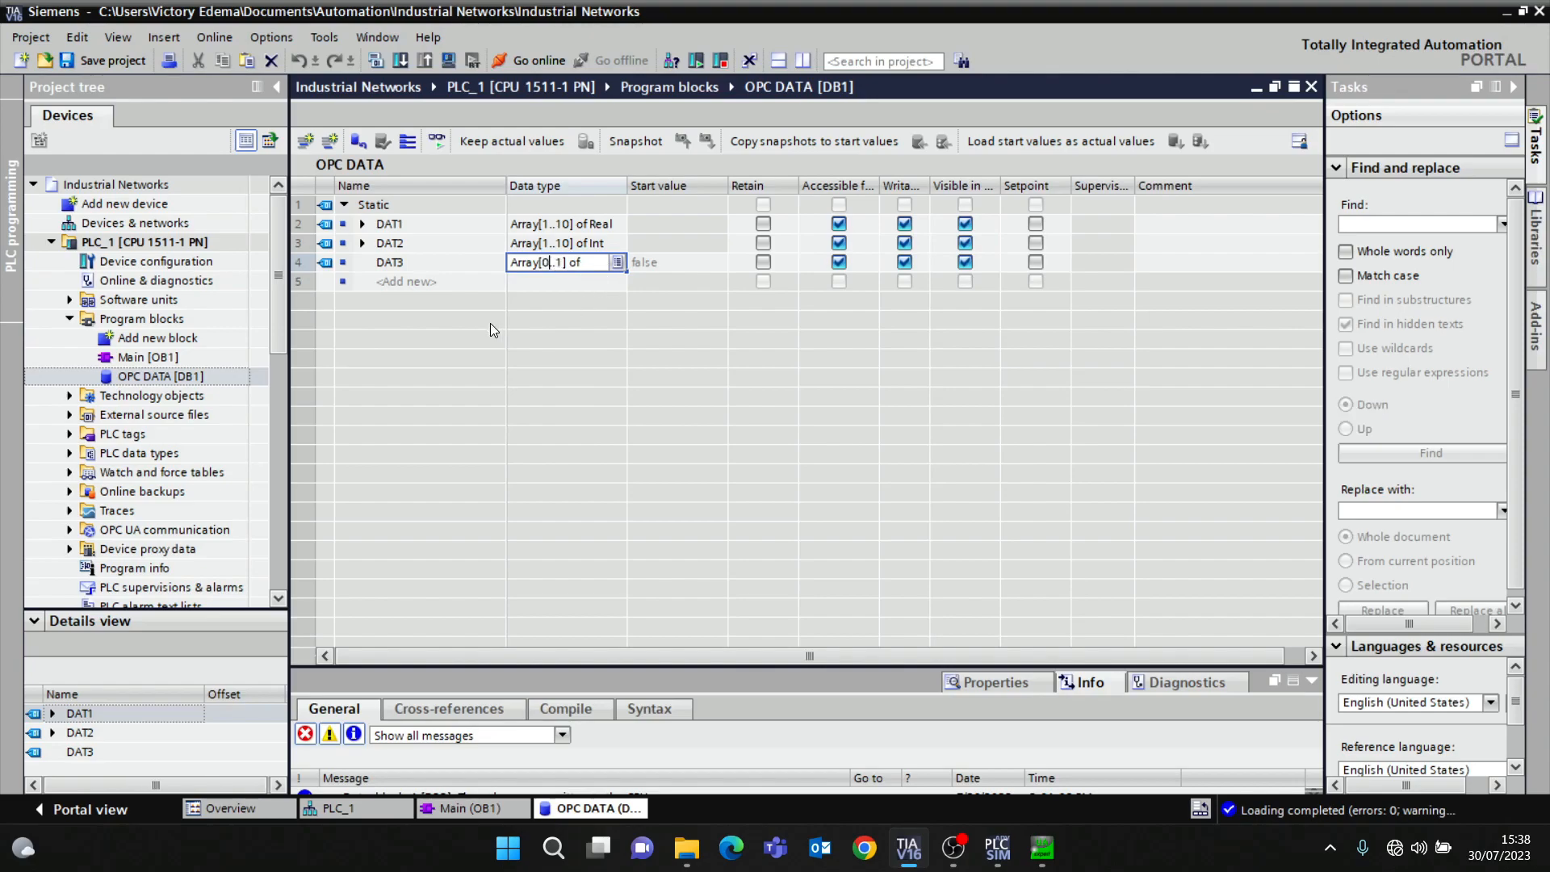
Delete the DAT3 variable from the OPC DATA block
click(294, 263)
key(Delete)
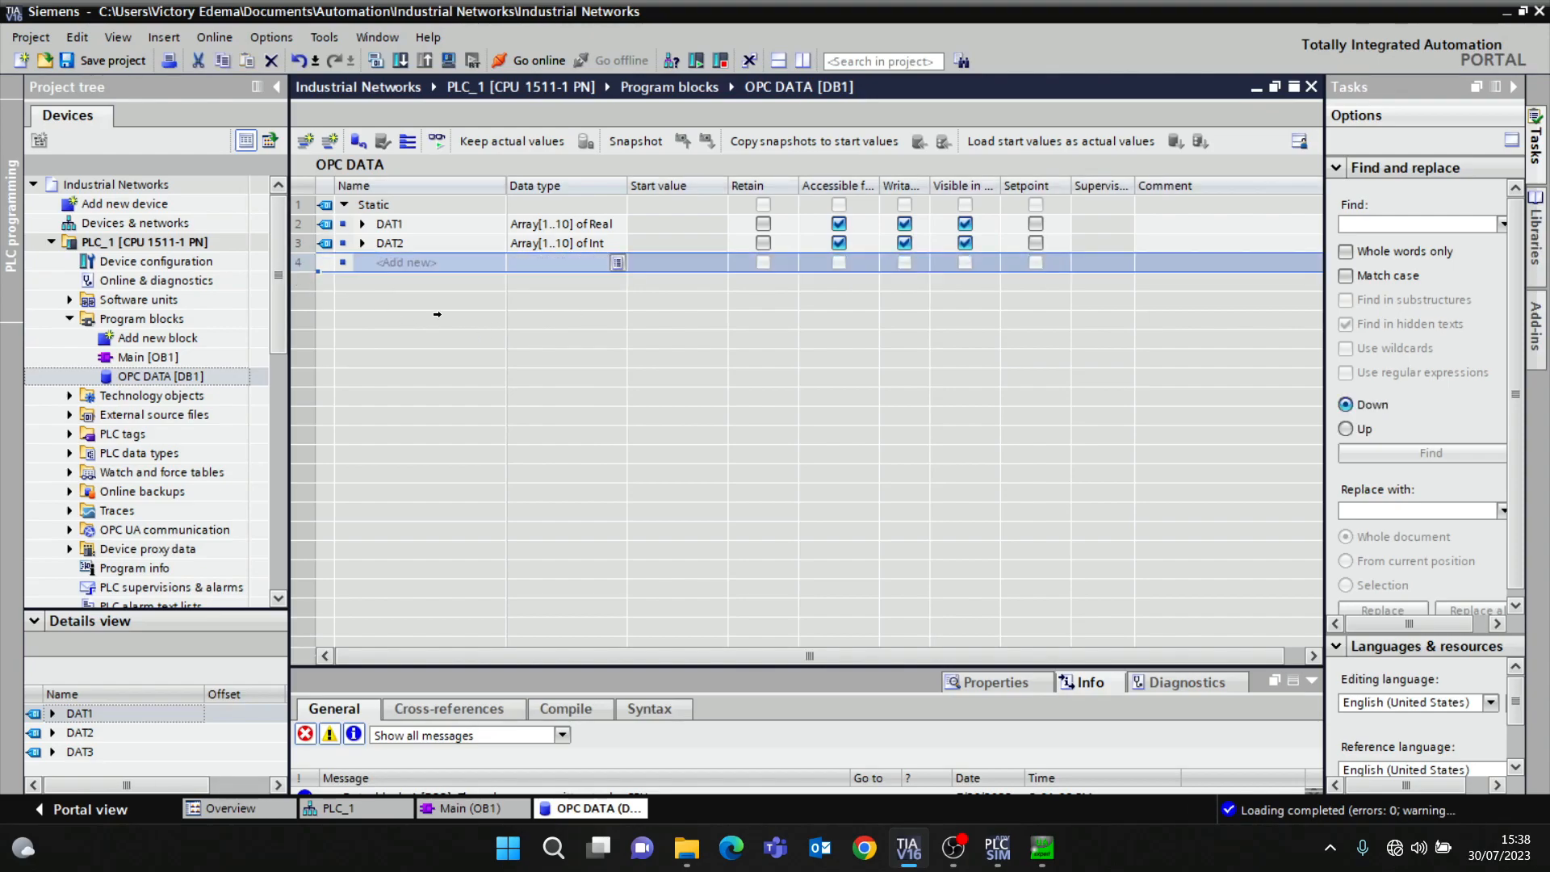
Deactivate optimized block access in the attributes of the OPC DATA block and accept the block access change
right_click(245, 379)
click(562, 531)
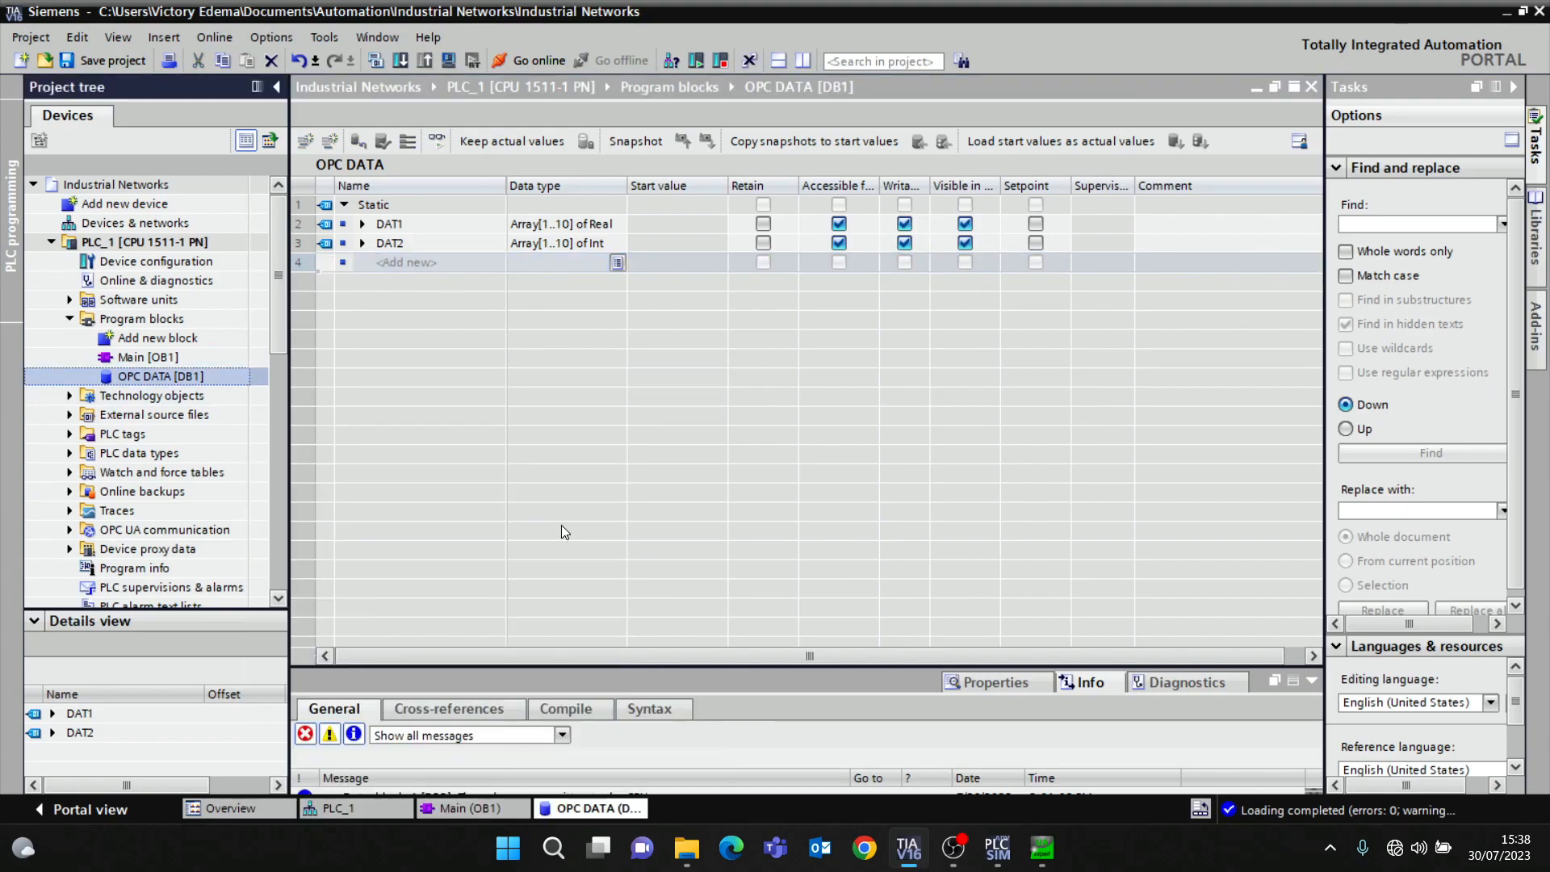
click(747, 361)
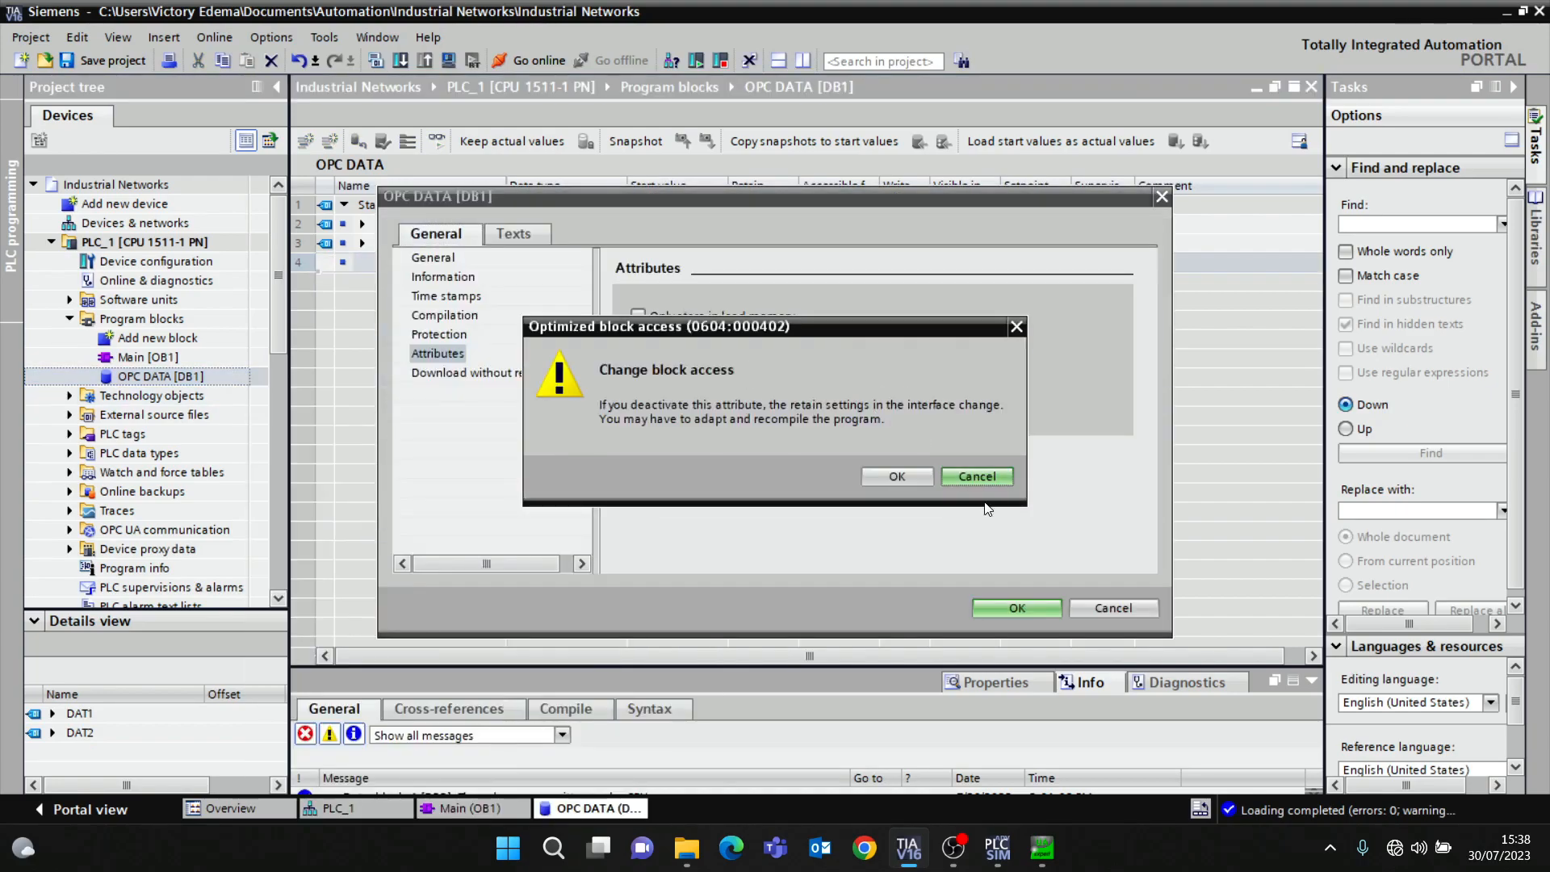
click(902, 480)
click(1019, 605)
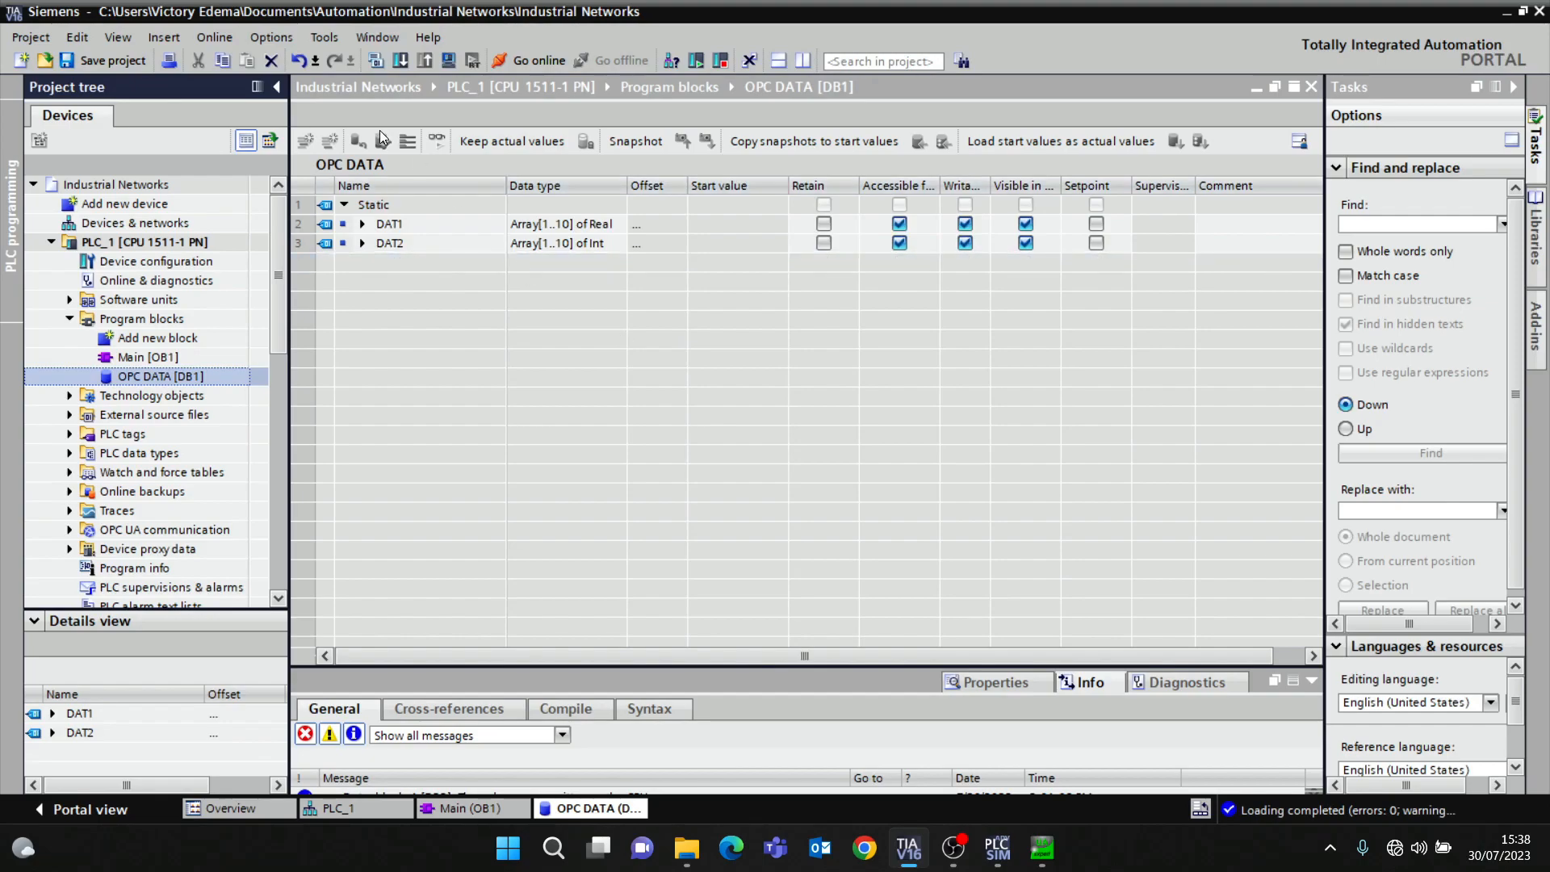
Compile the OPC DATA block and load it to the simulated PLC, including the OPC UA server restart
click(375, 61)
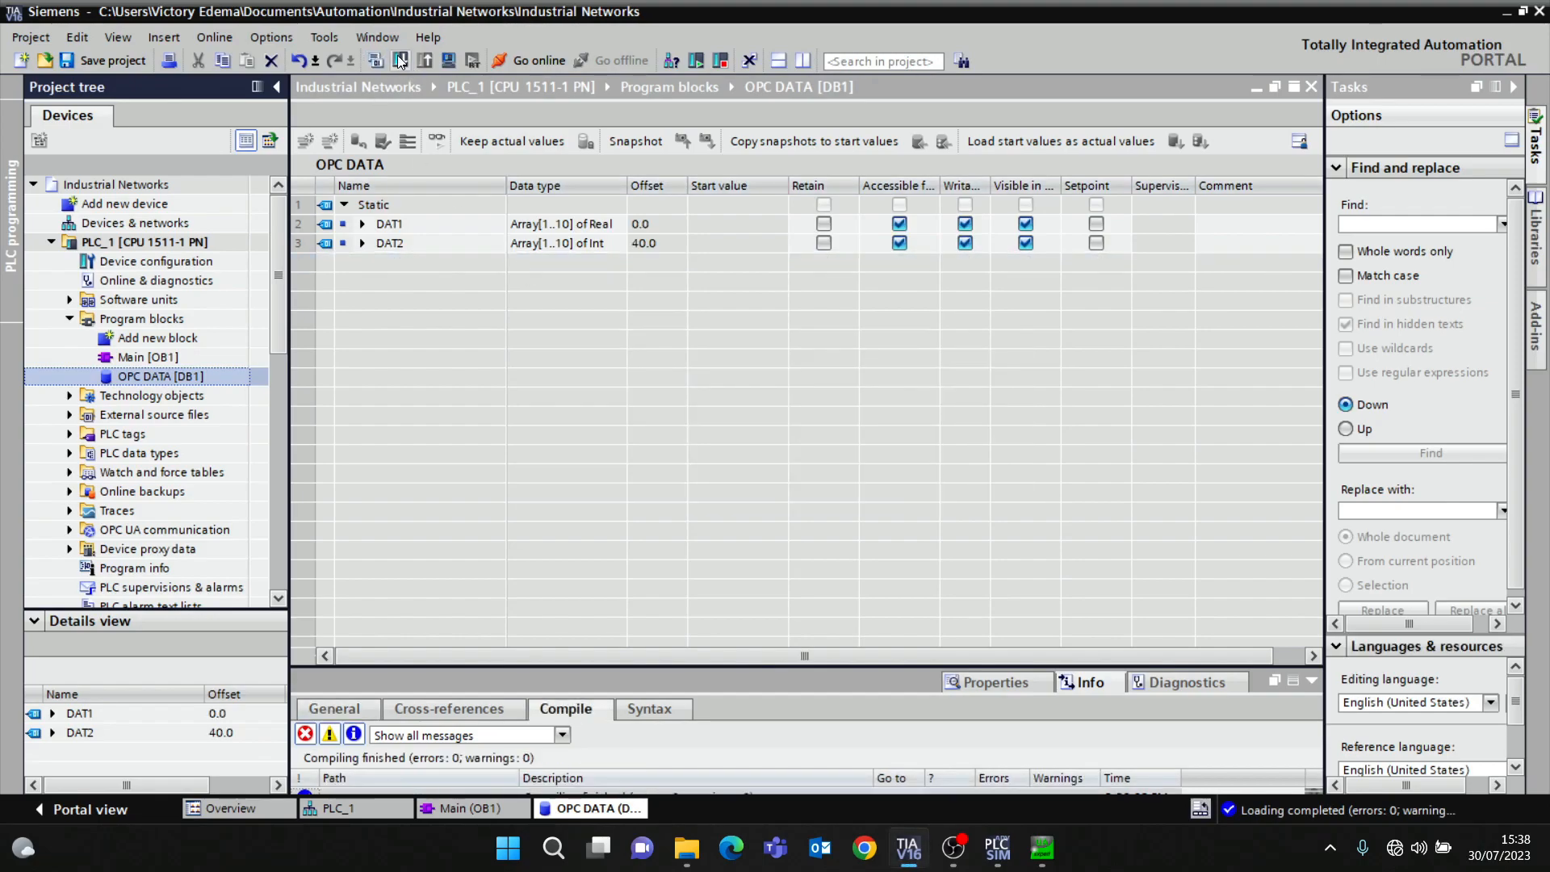
click(400, 61)
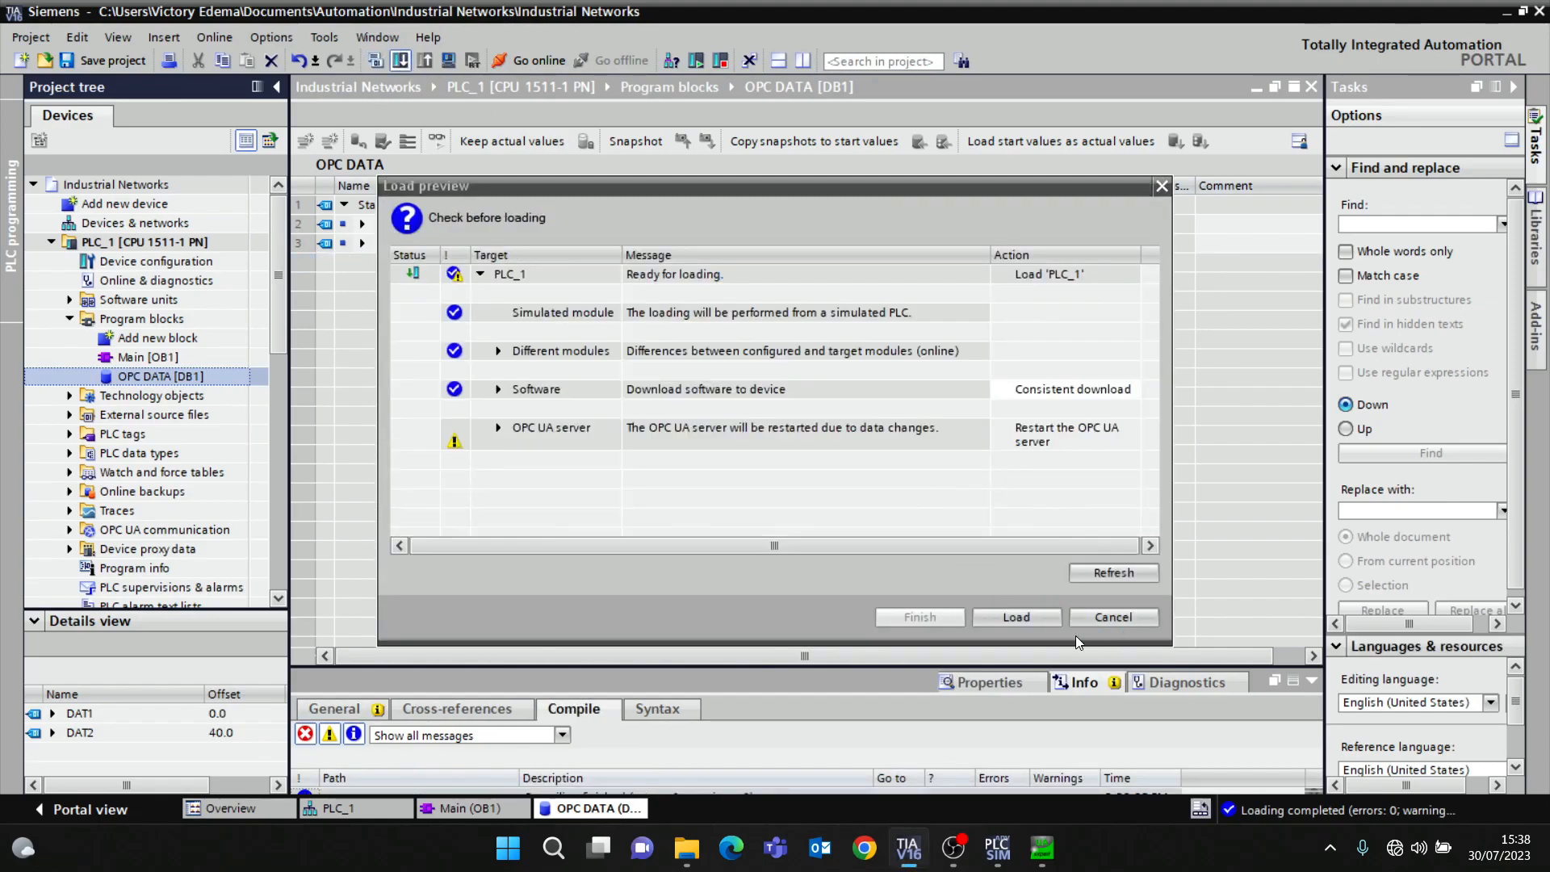
click(1015, 617)
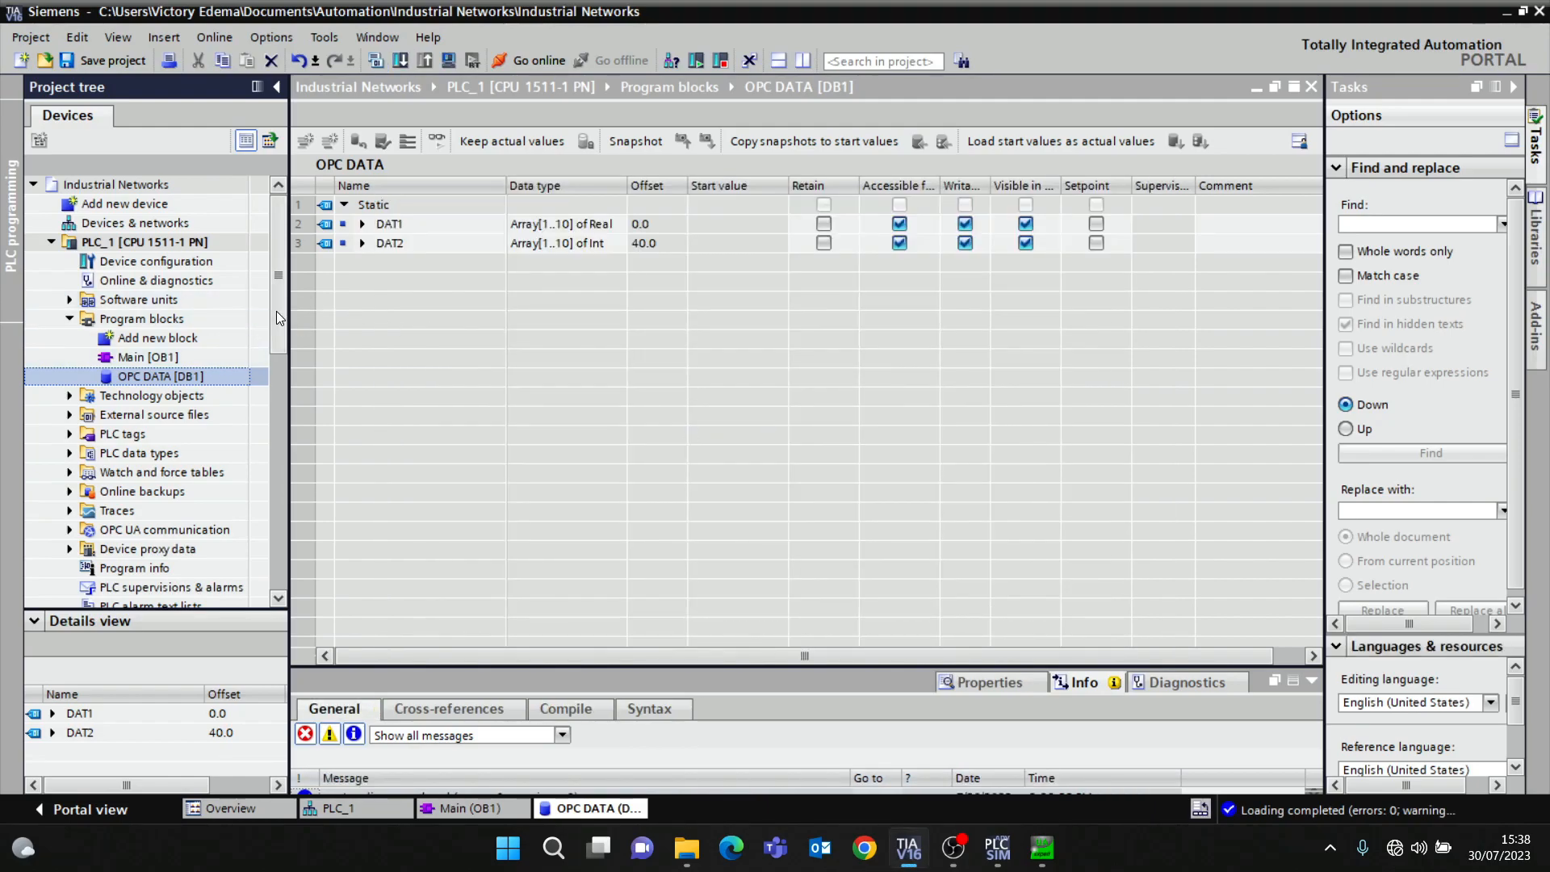
Add a server interface named Server interface_1 of type Interface to the OPC UA communication of PLC_1
drag(278, 317, 293, 419)
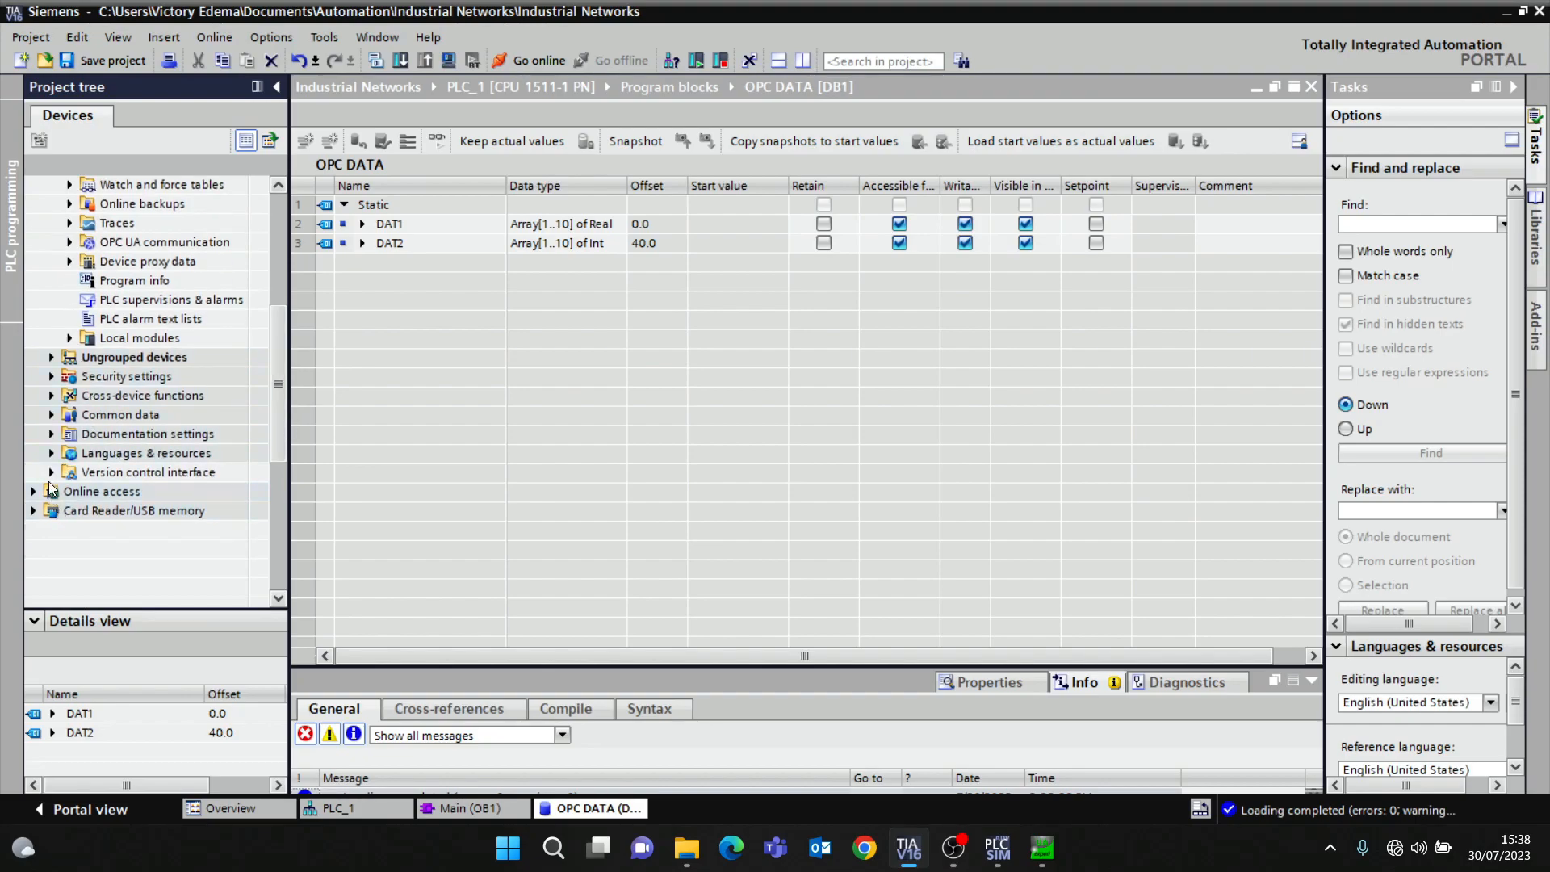
click(70, 243)
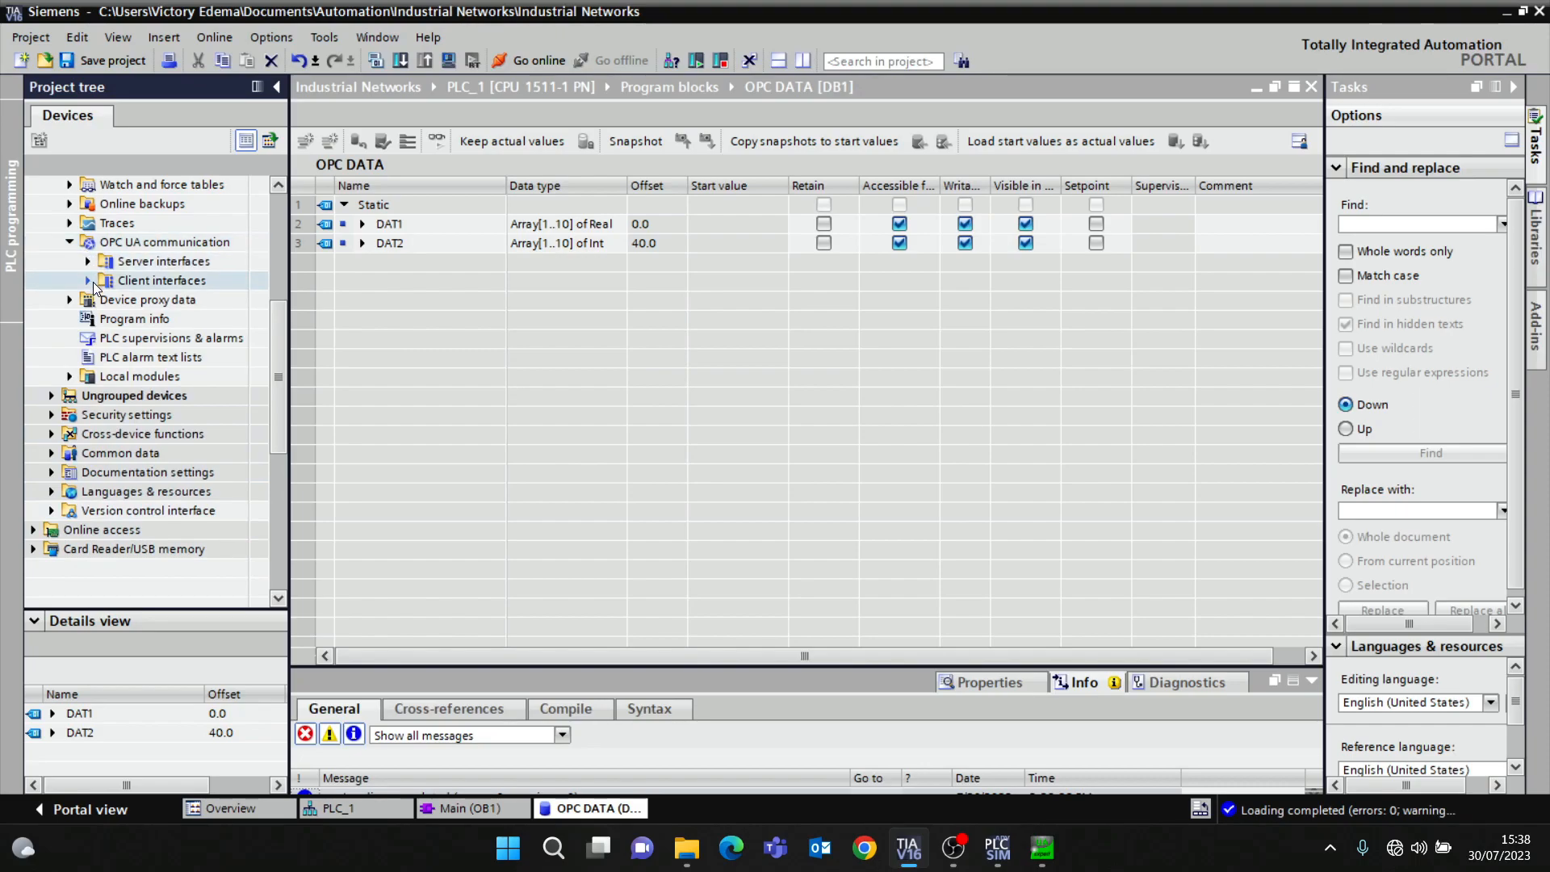
click(89, 262)
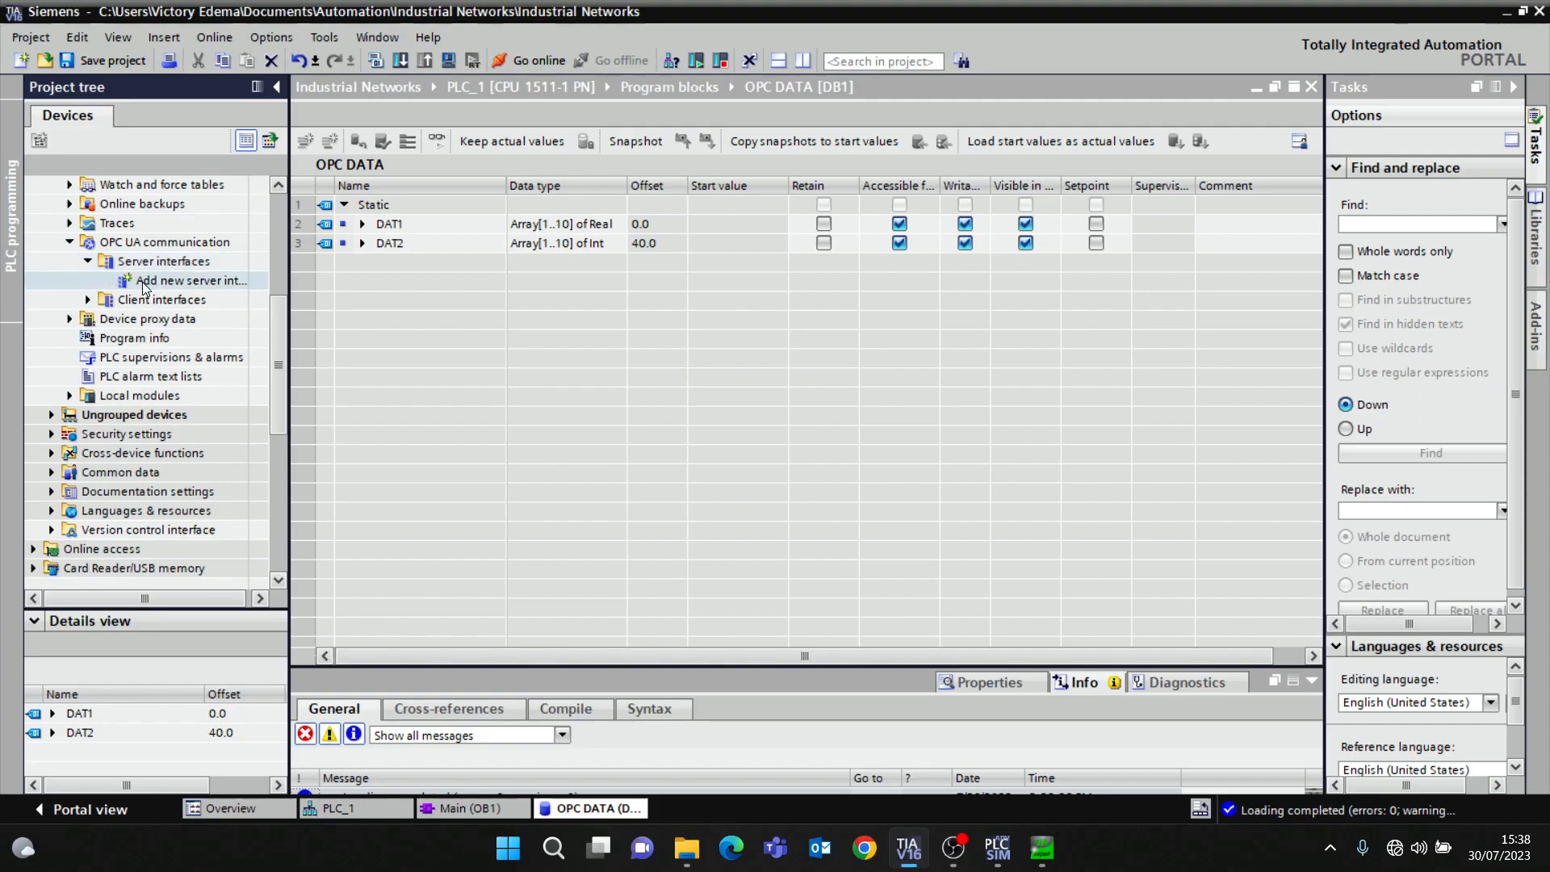
double_click(144, 282)
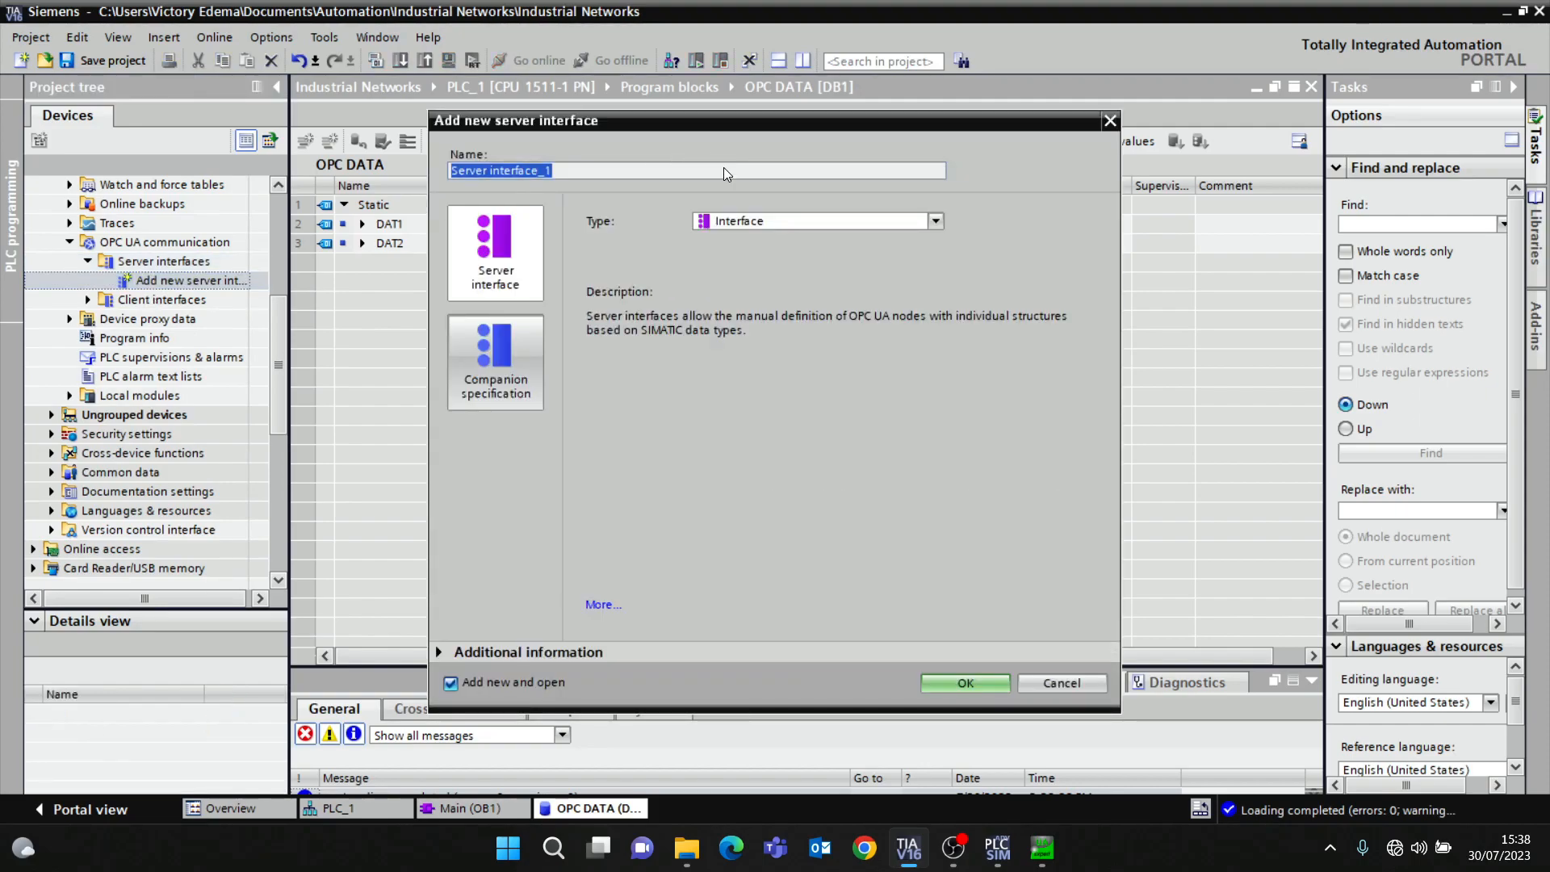
click(467, 248)
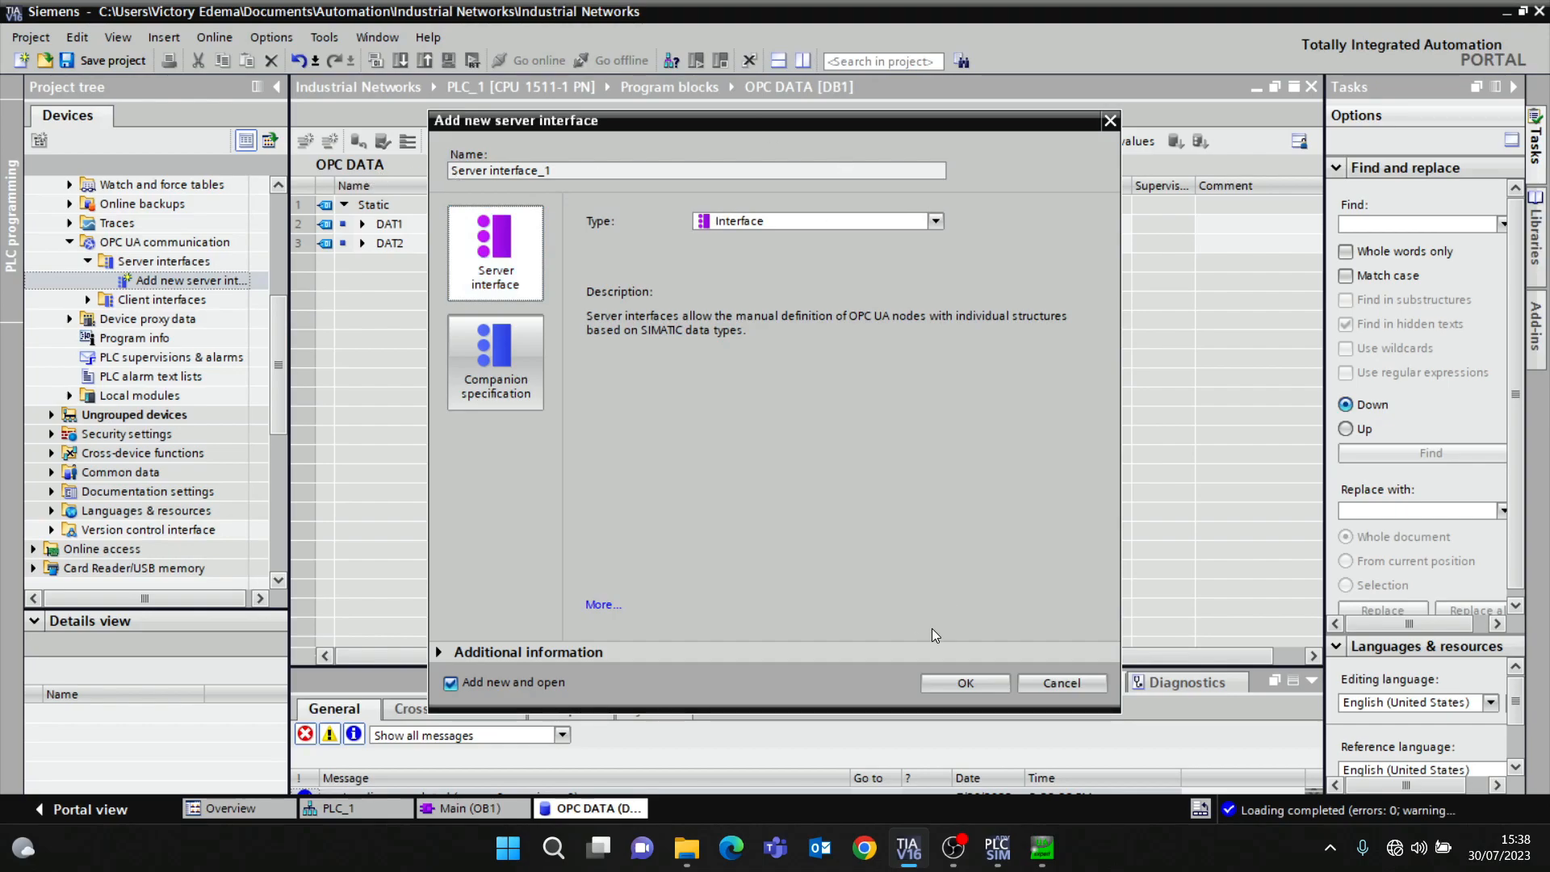
click(975, 683)
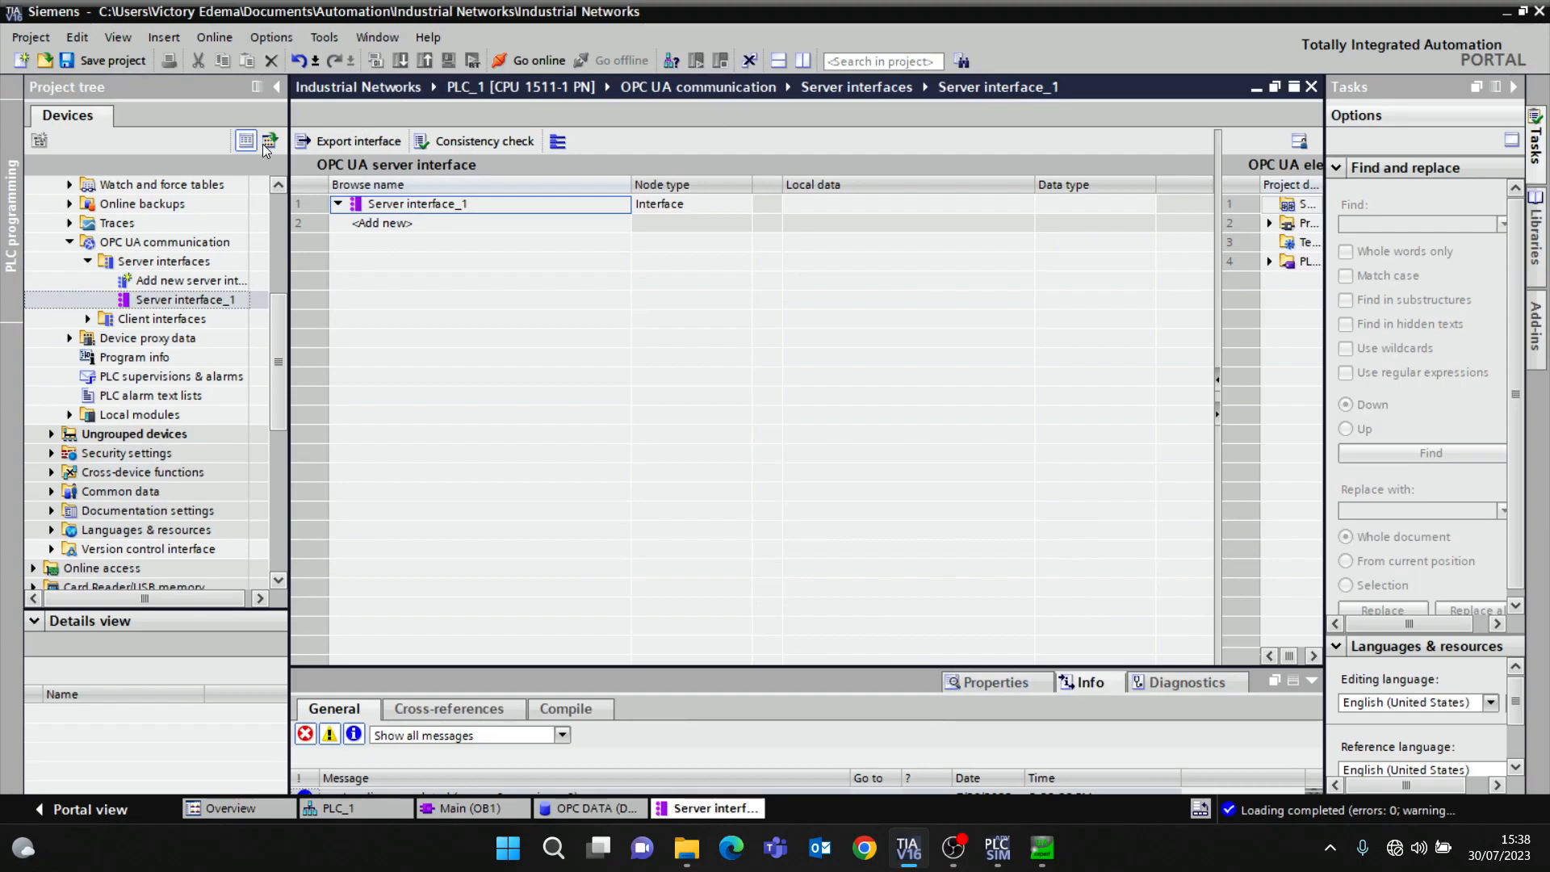
Add the OPC DATA [DB1] block from the OPC UA elements to Server interface_1 as a new node
drag(1213, 185, 854, 214)
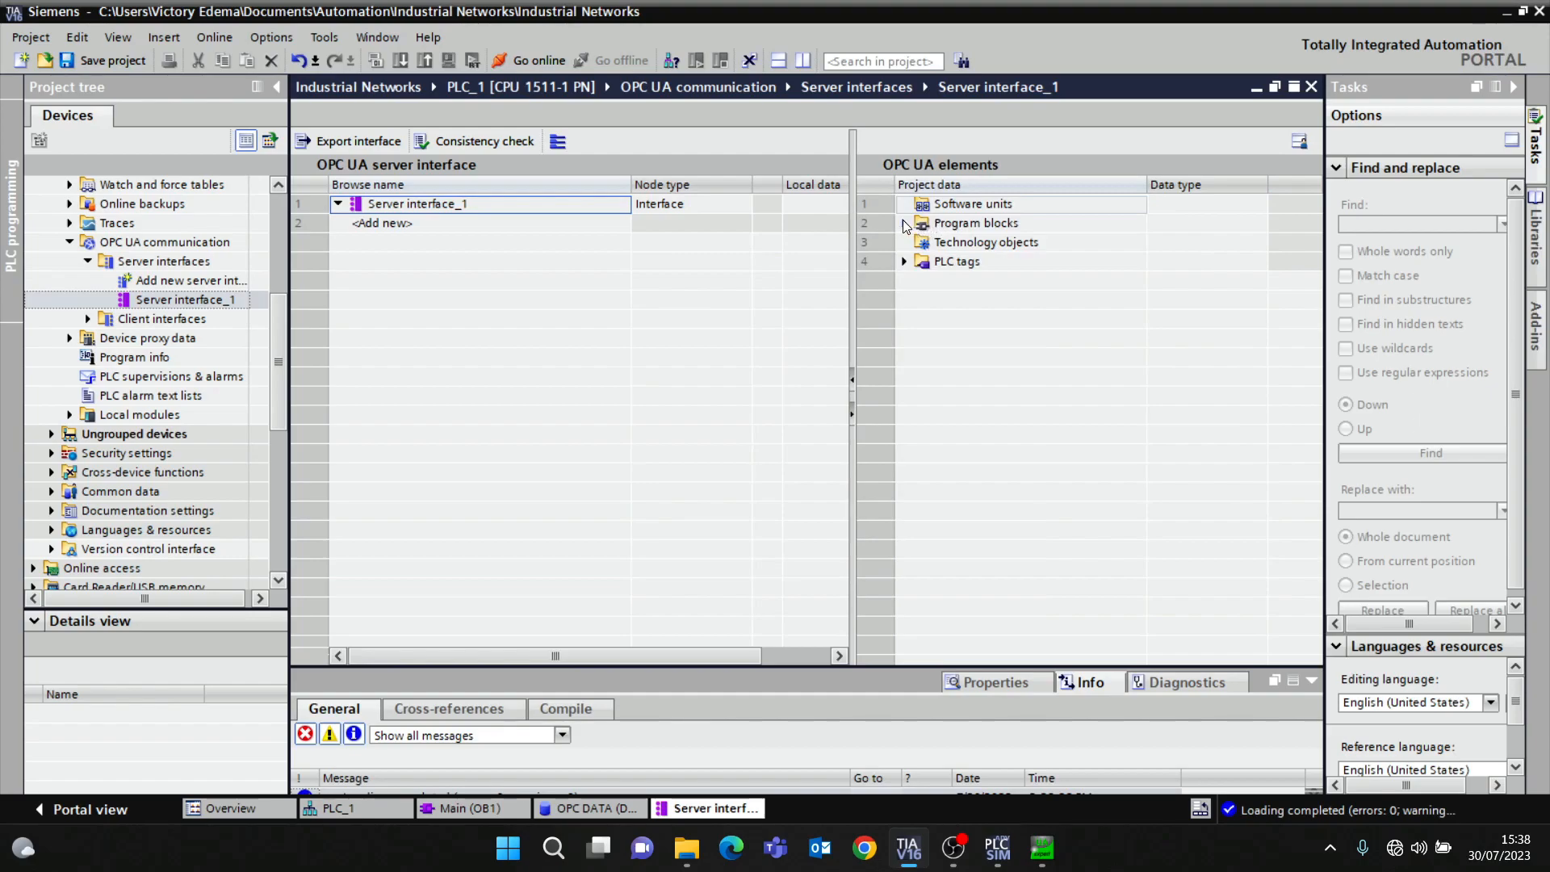
click(904, 224)
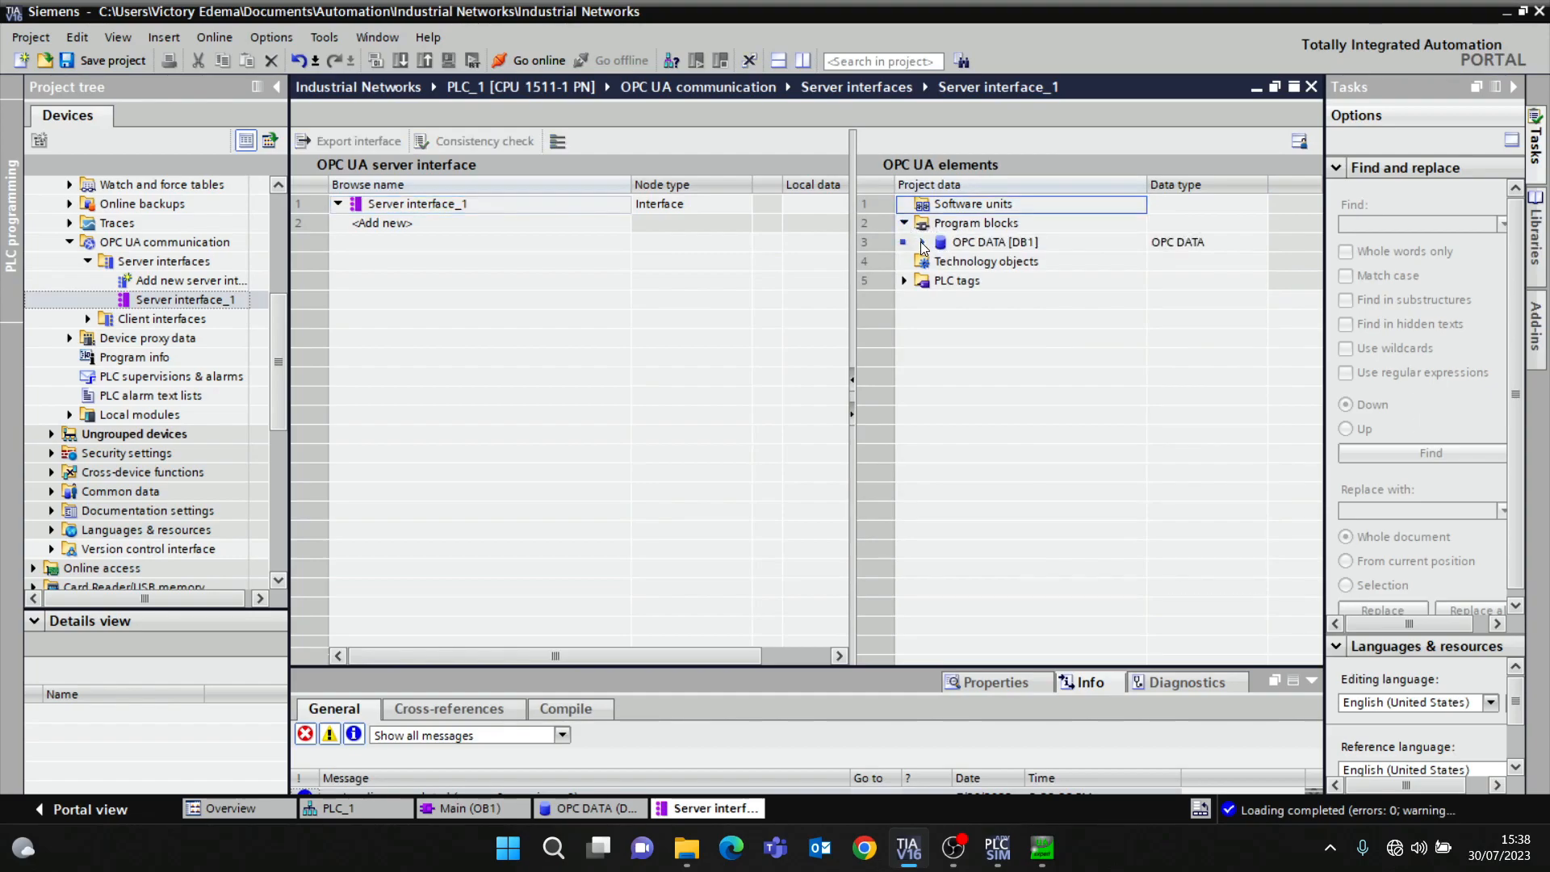
click(923, 243)
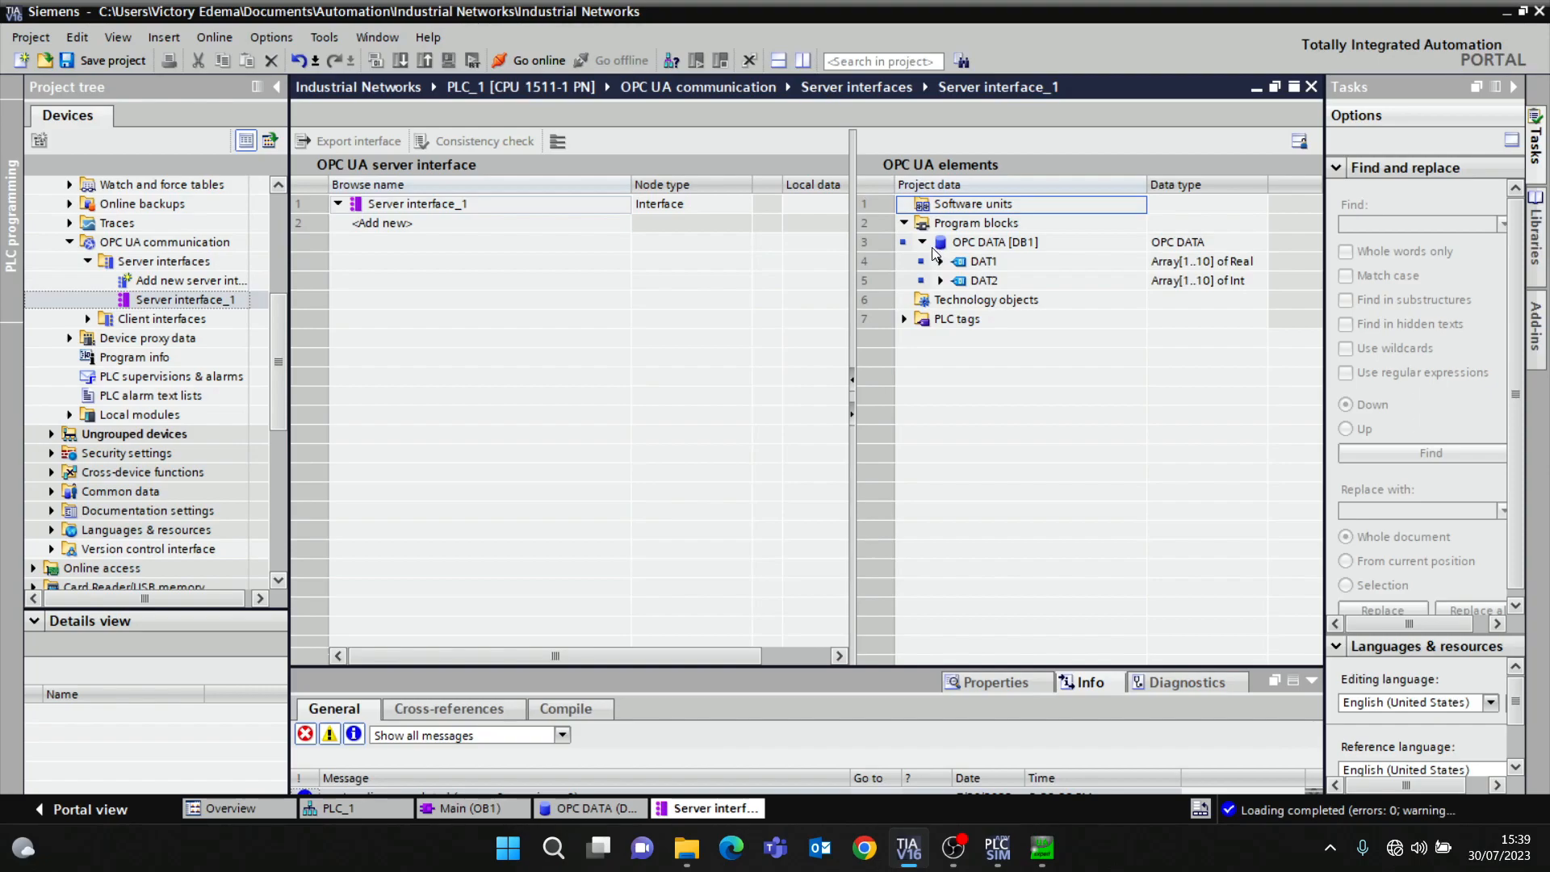
click(923, 243)
click(962, 246)
click(867, 243)
drag(933, 245, 379, 228)
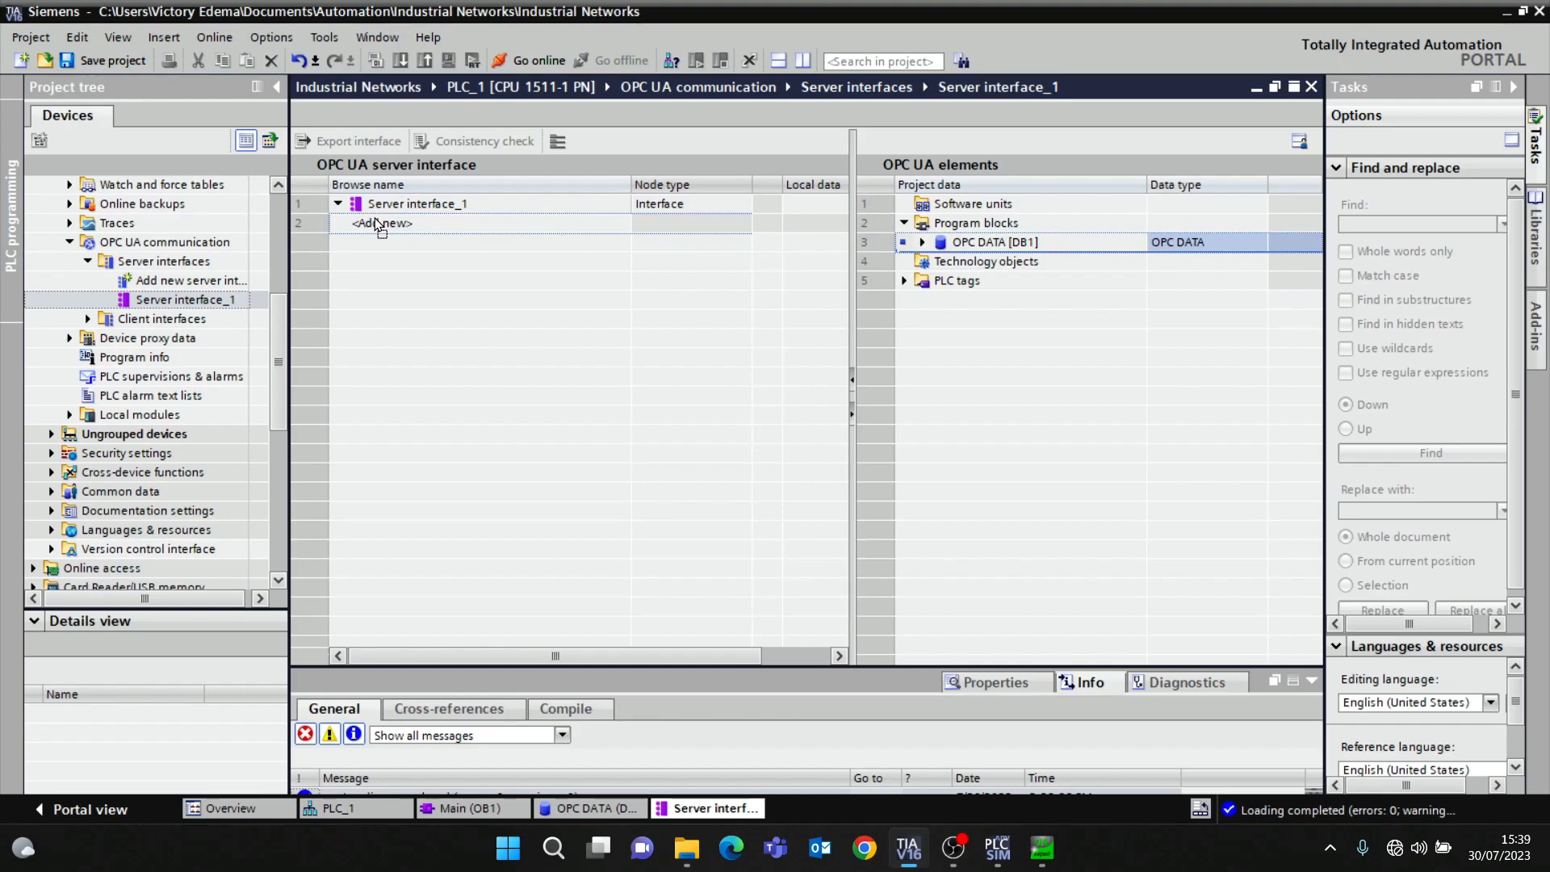
drag(380, 228, 379, 228)
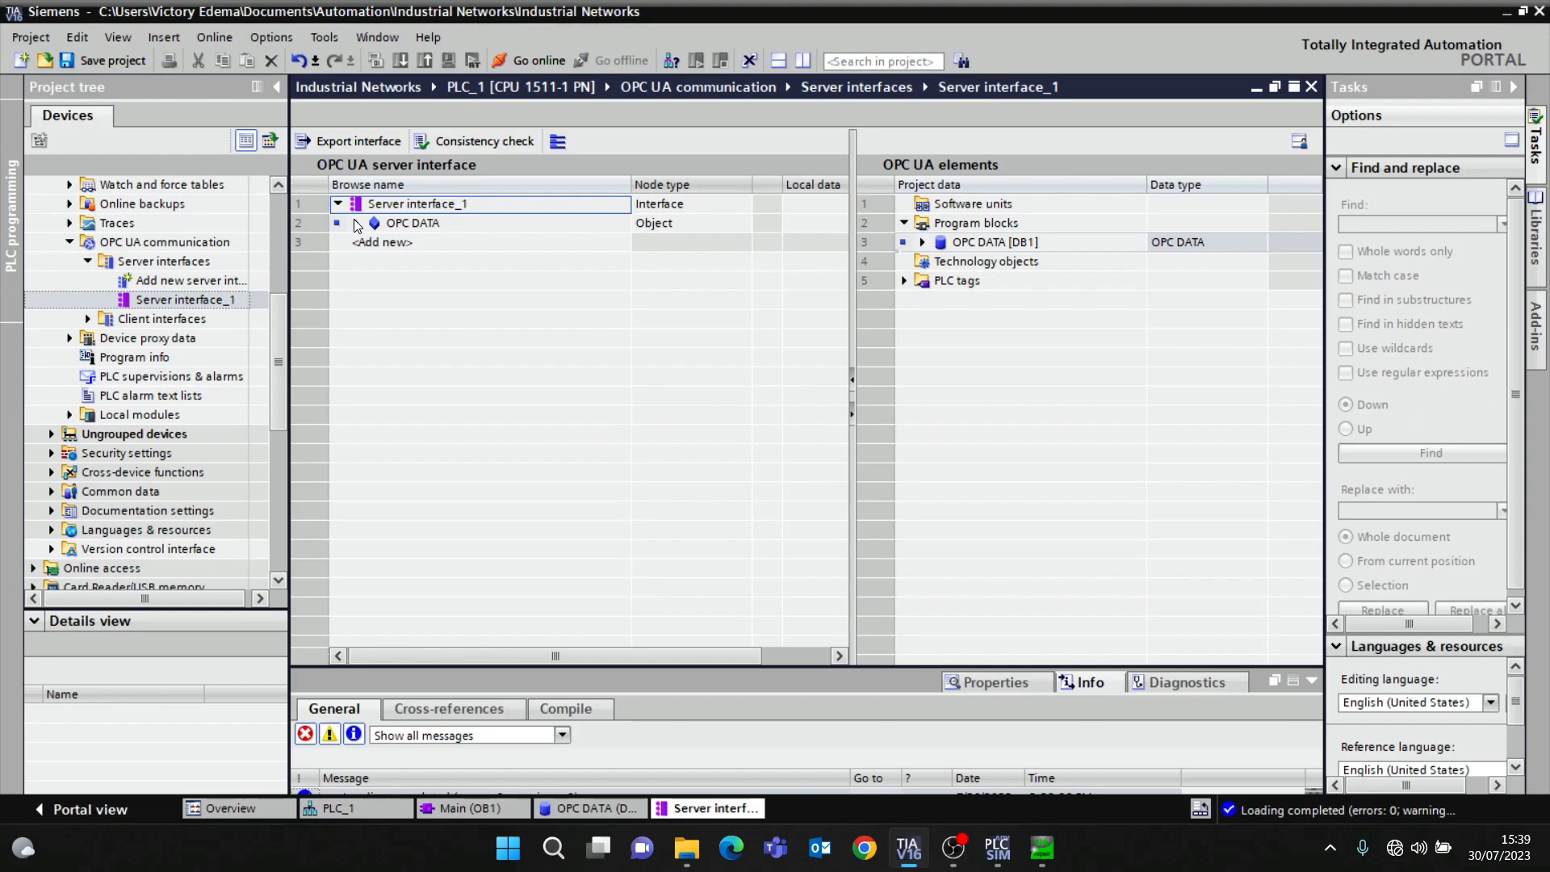
Examine the DAT1 and DAT2 arrays under the OPC DATA object of Server interface_1
click(356, 223)
click(375, 242)
click(377, 243)
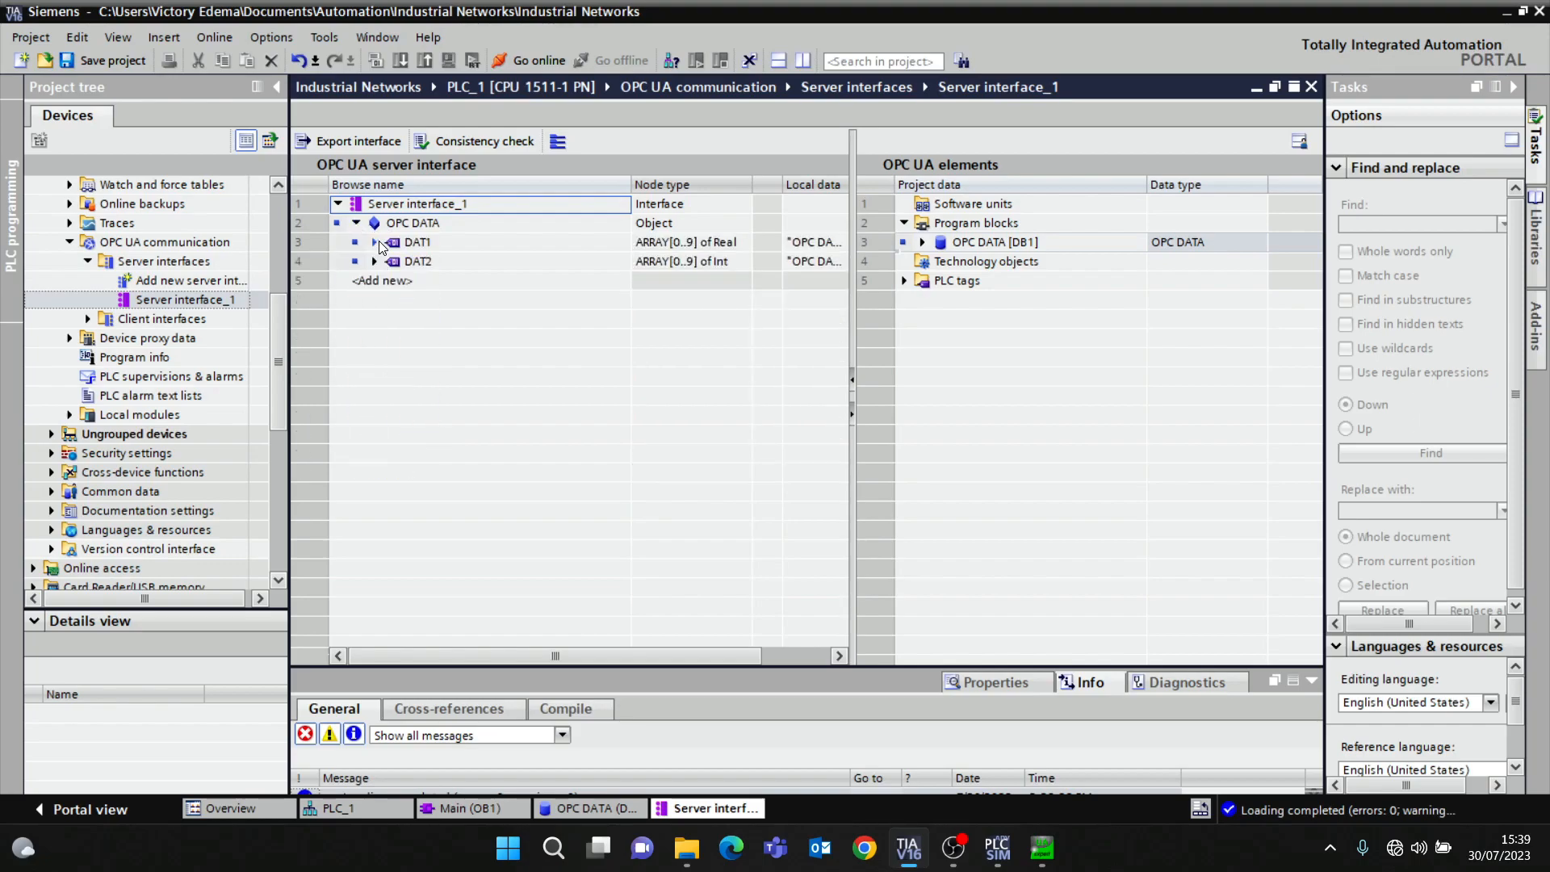
click(376, 262)
click(375, 261)
click(375, 242)
click(375, 242)
click(375, 262)
click(375, 261)
right_click(376, 266)
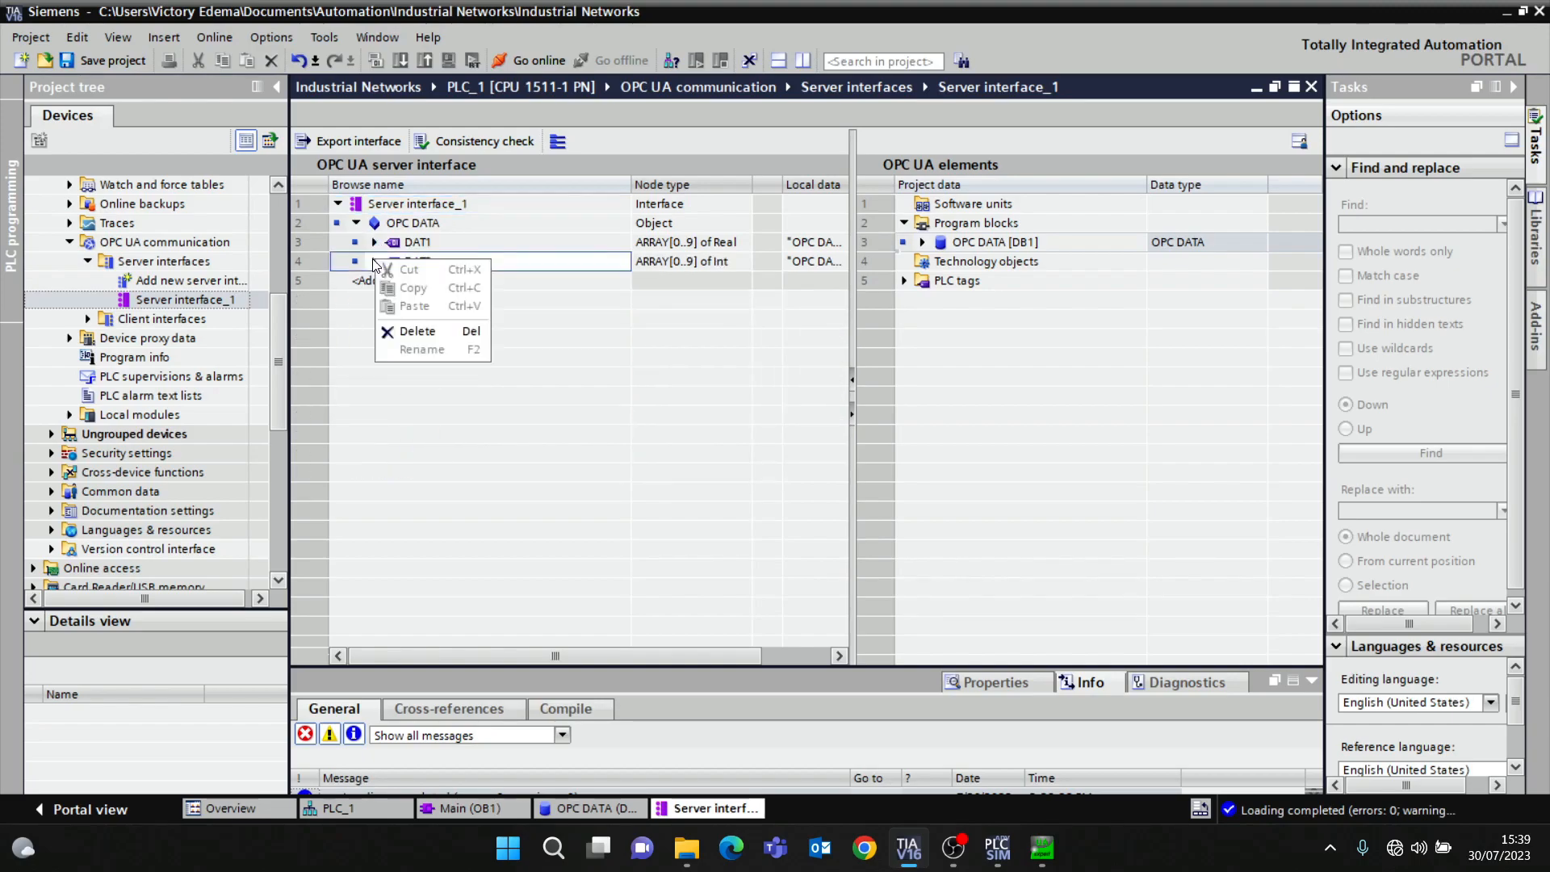
click(370, 265)
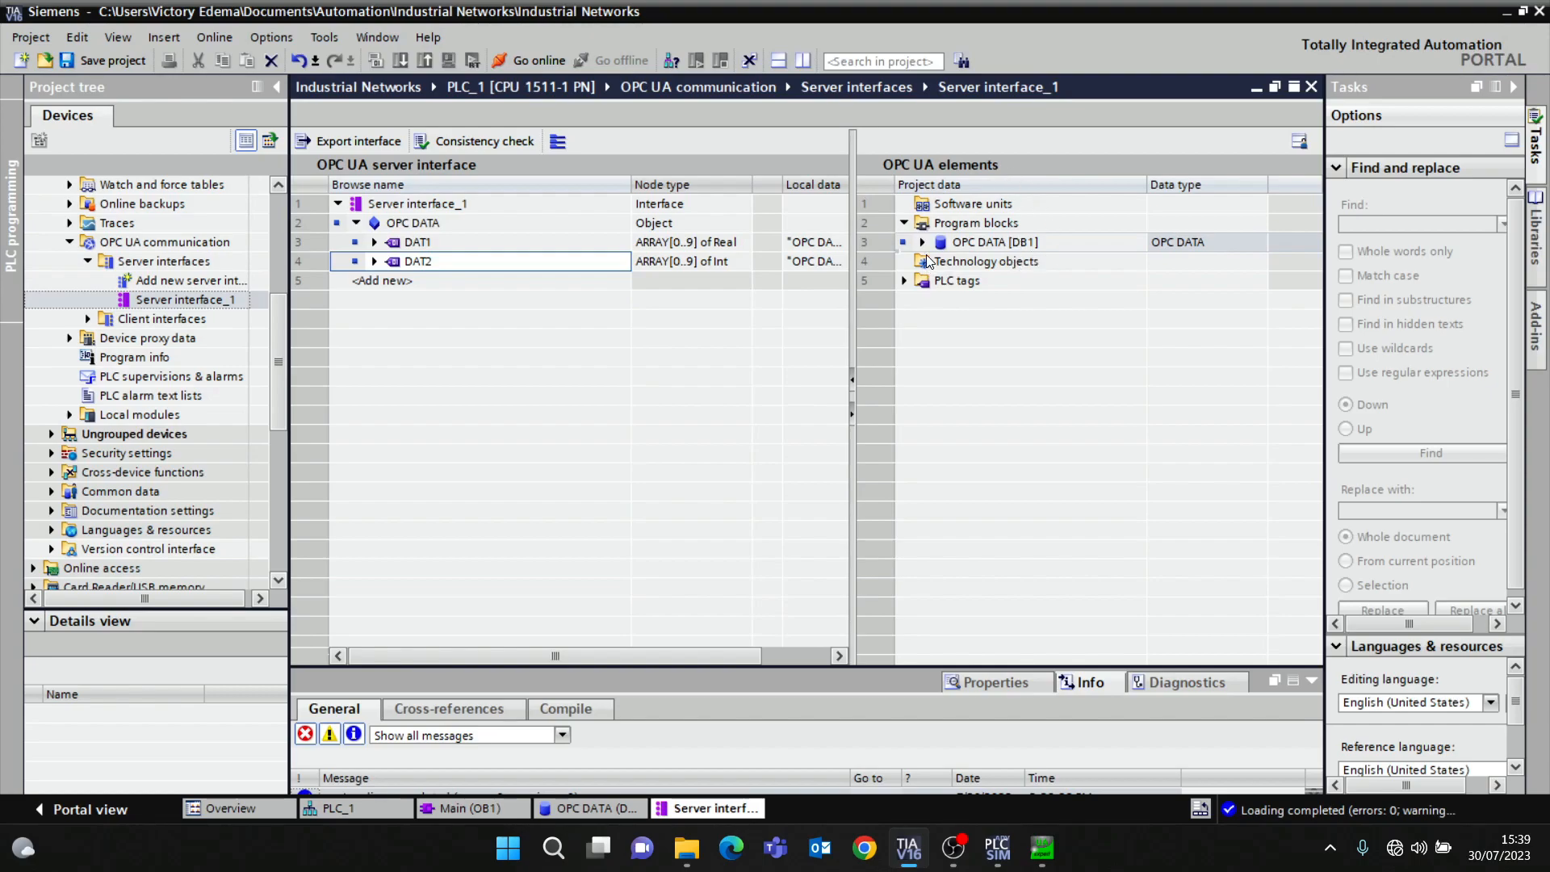
click(967, 245)
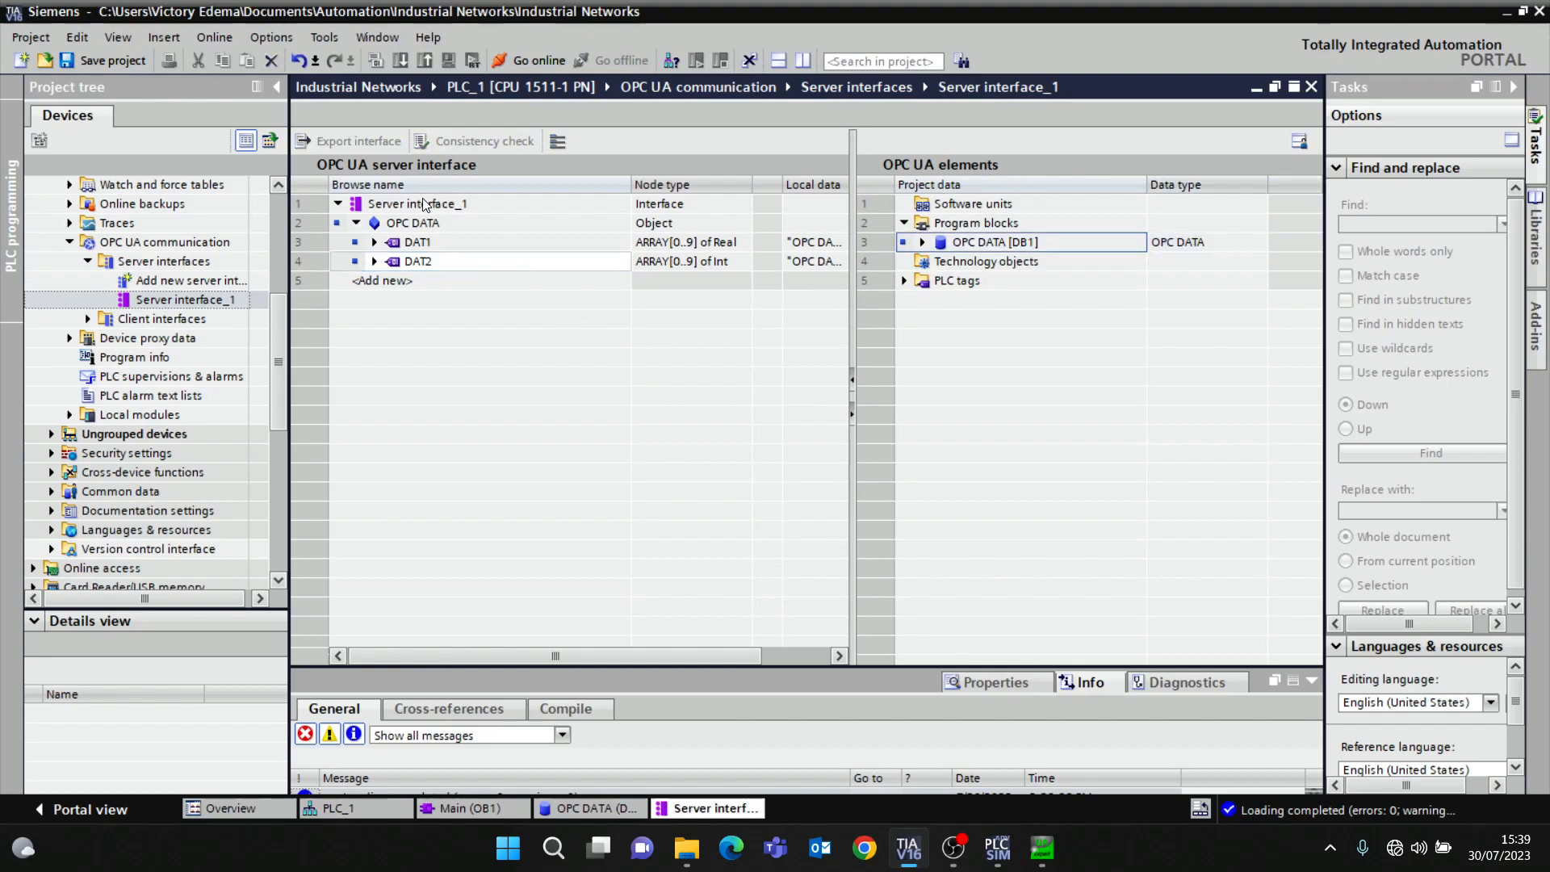
click(465, 267)
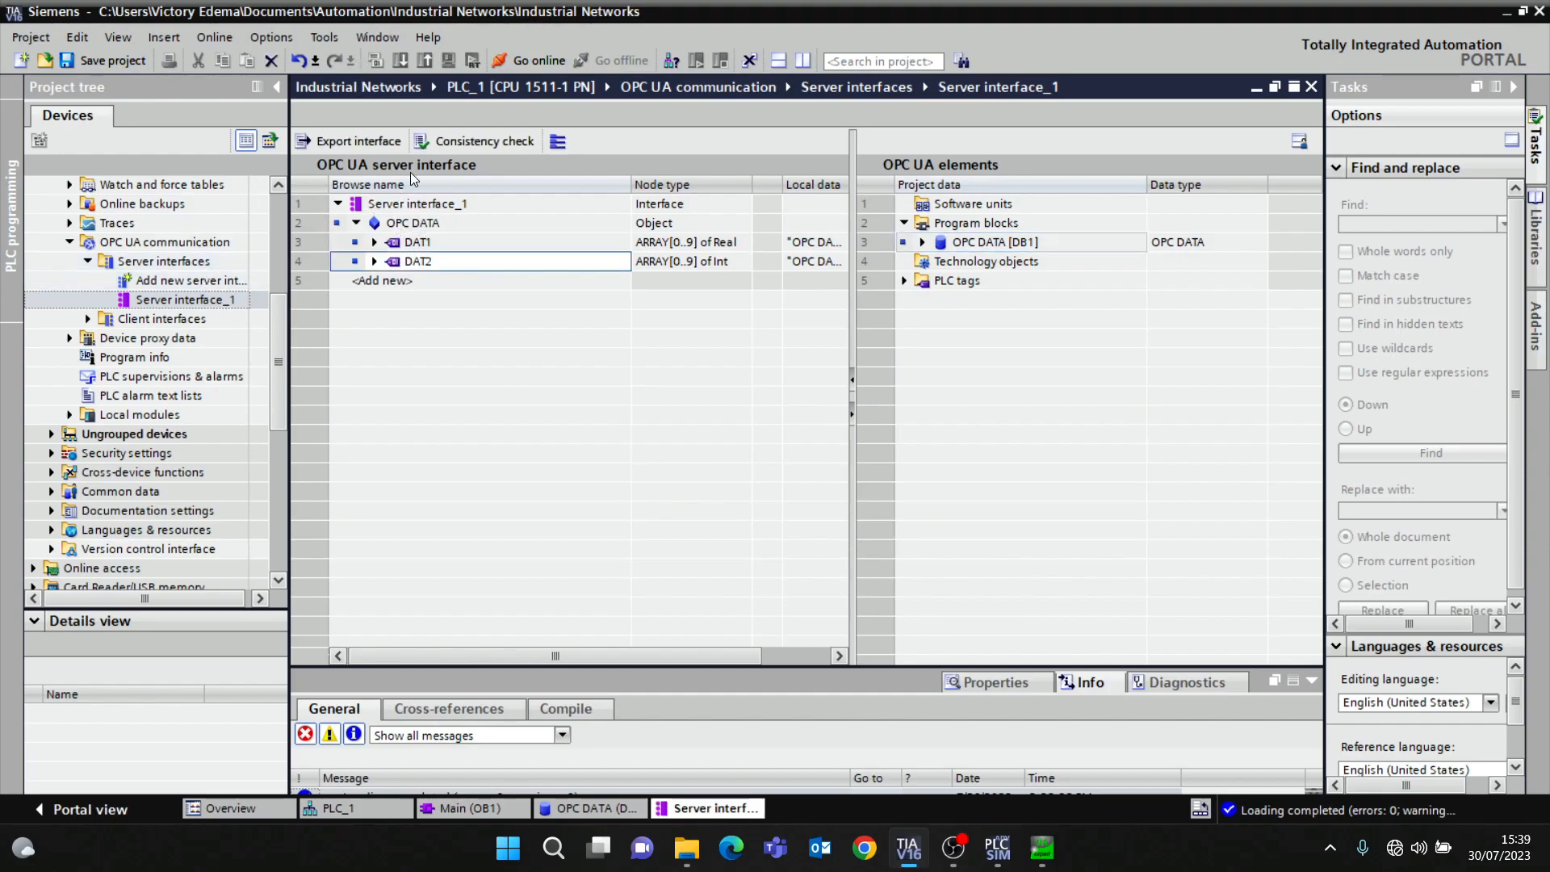
Compile PLC_1 and load it to the simulated PLC, including the OPC UA server restart
scroll(270, 211, up, 5)
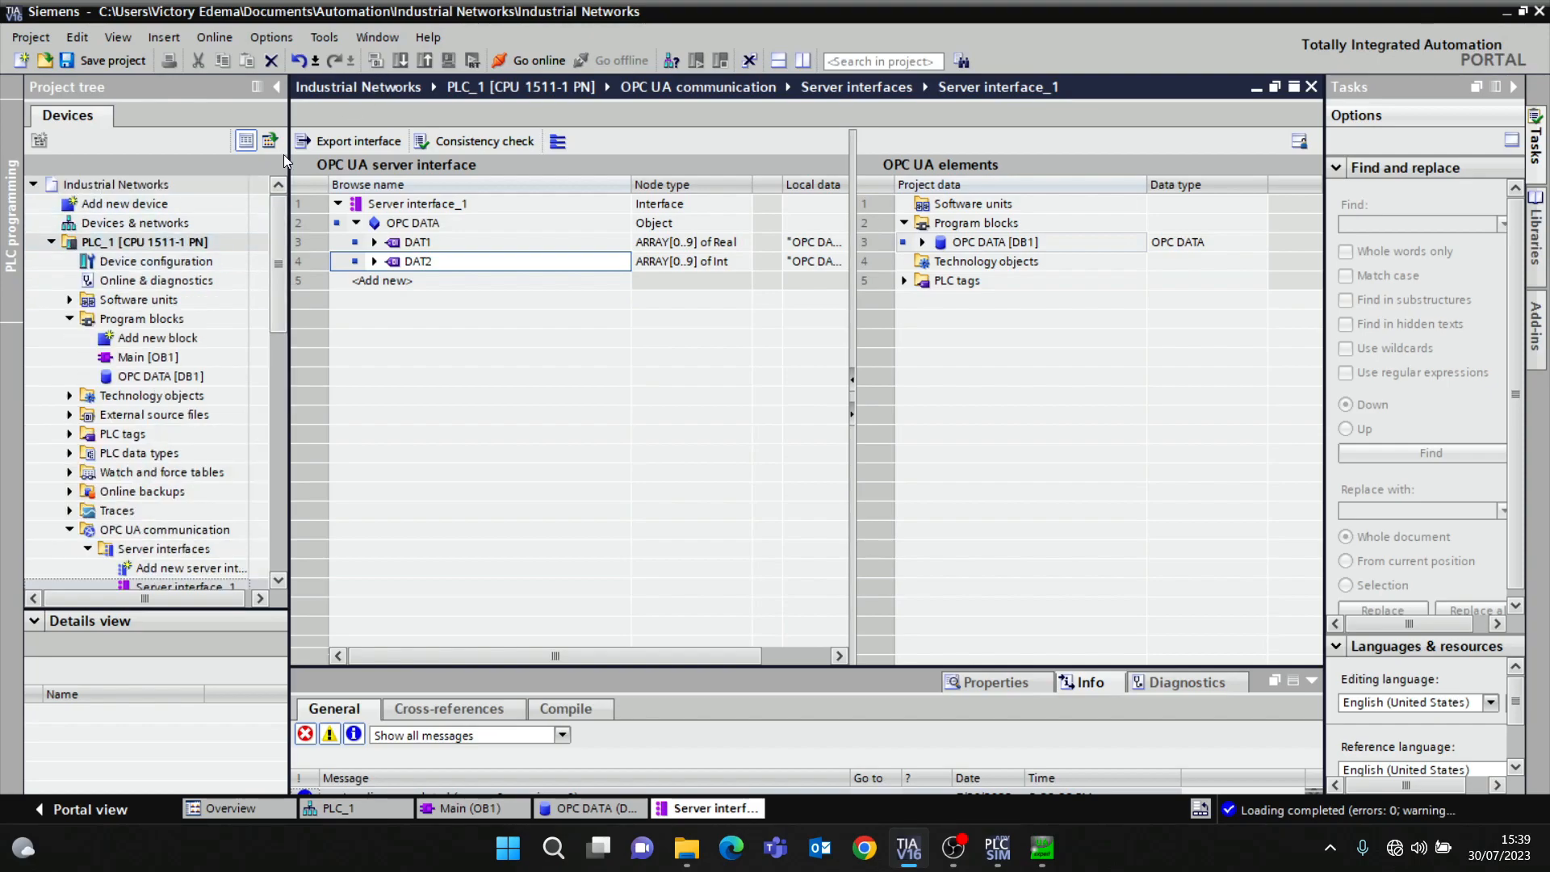
click(196, 258)
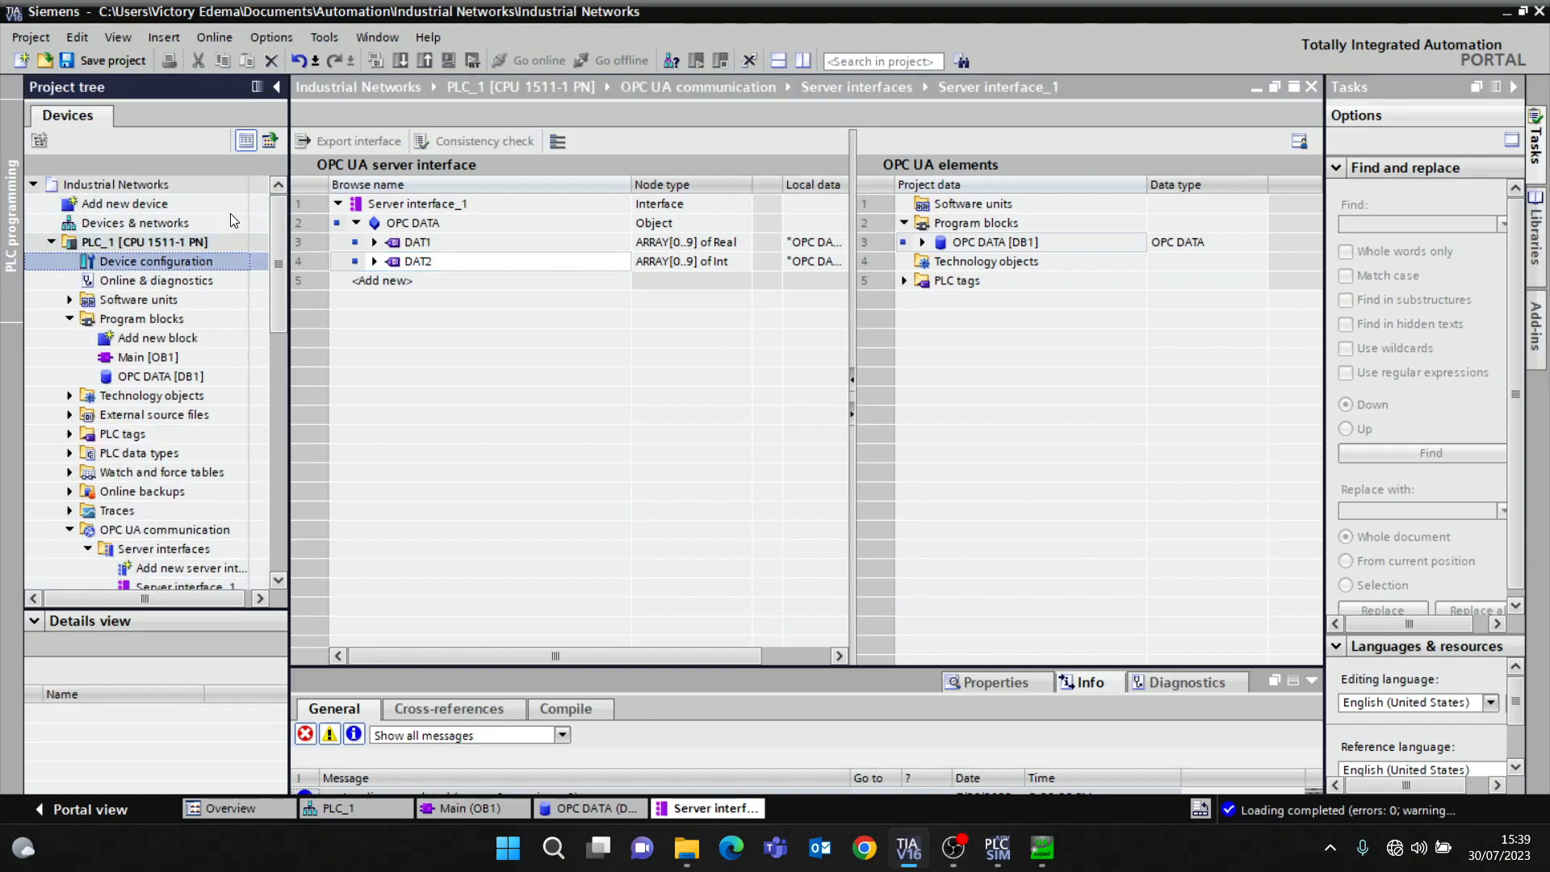
click(222, 241)
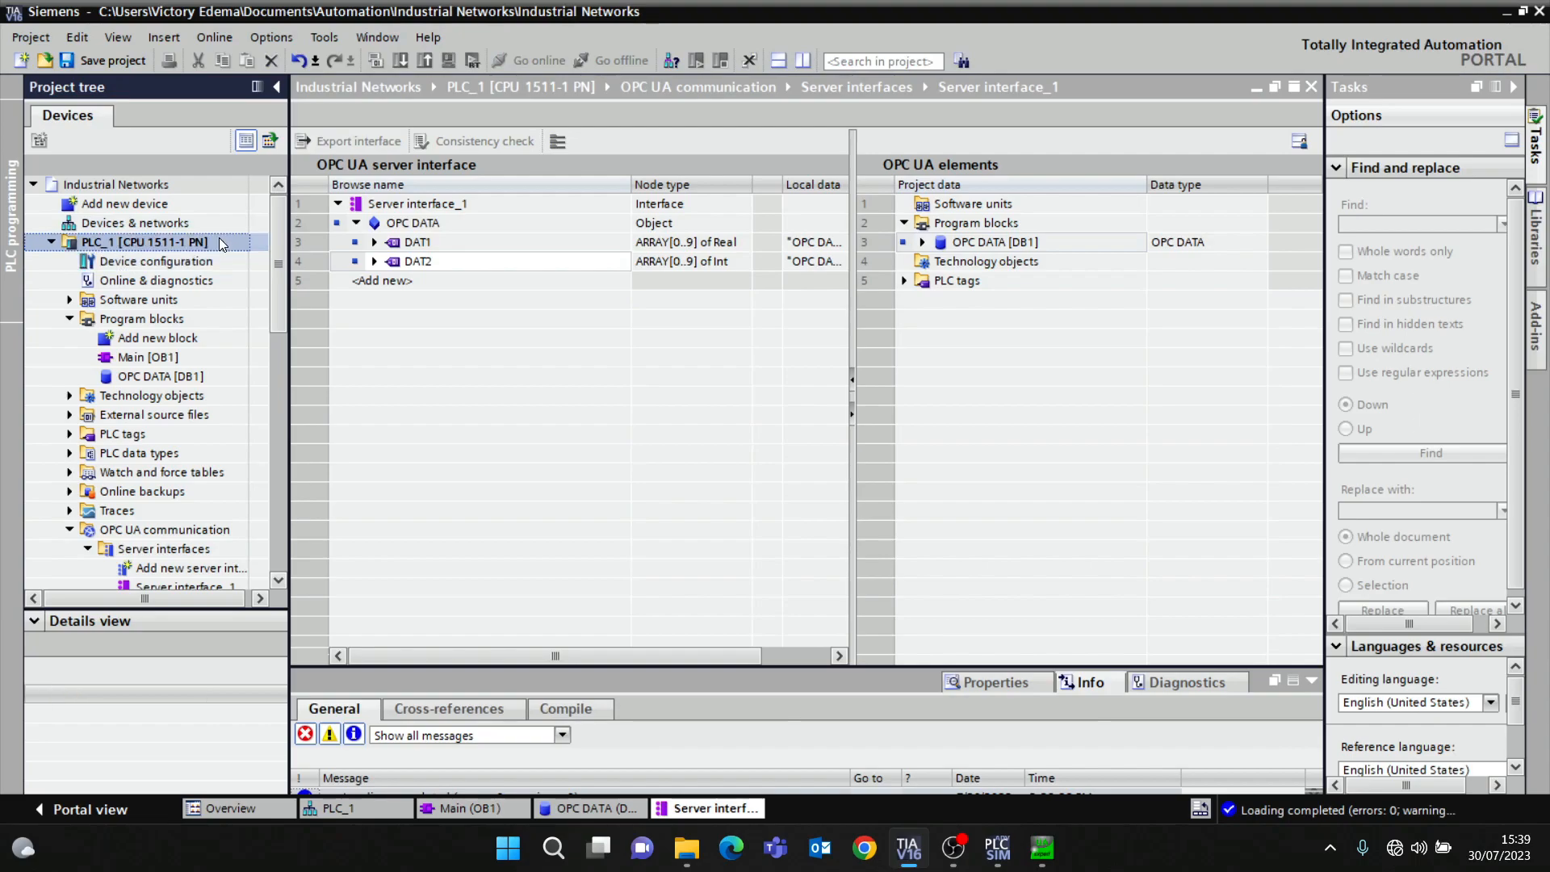
click(375, 60)
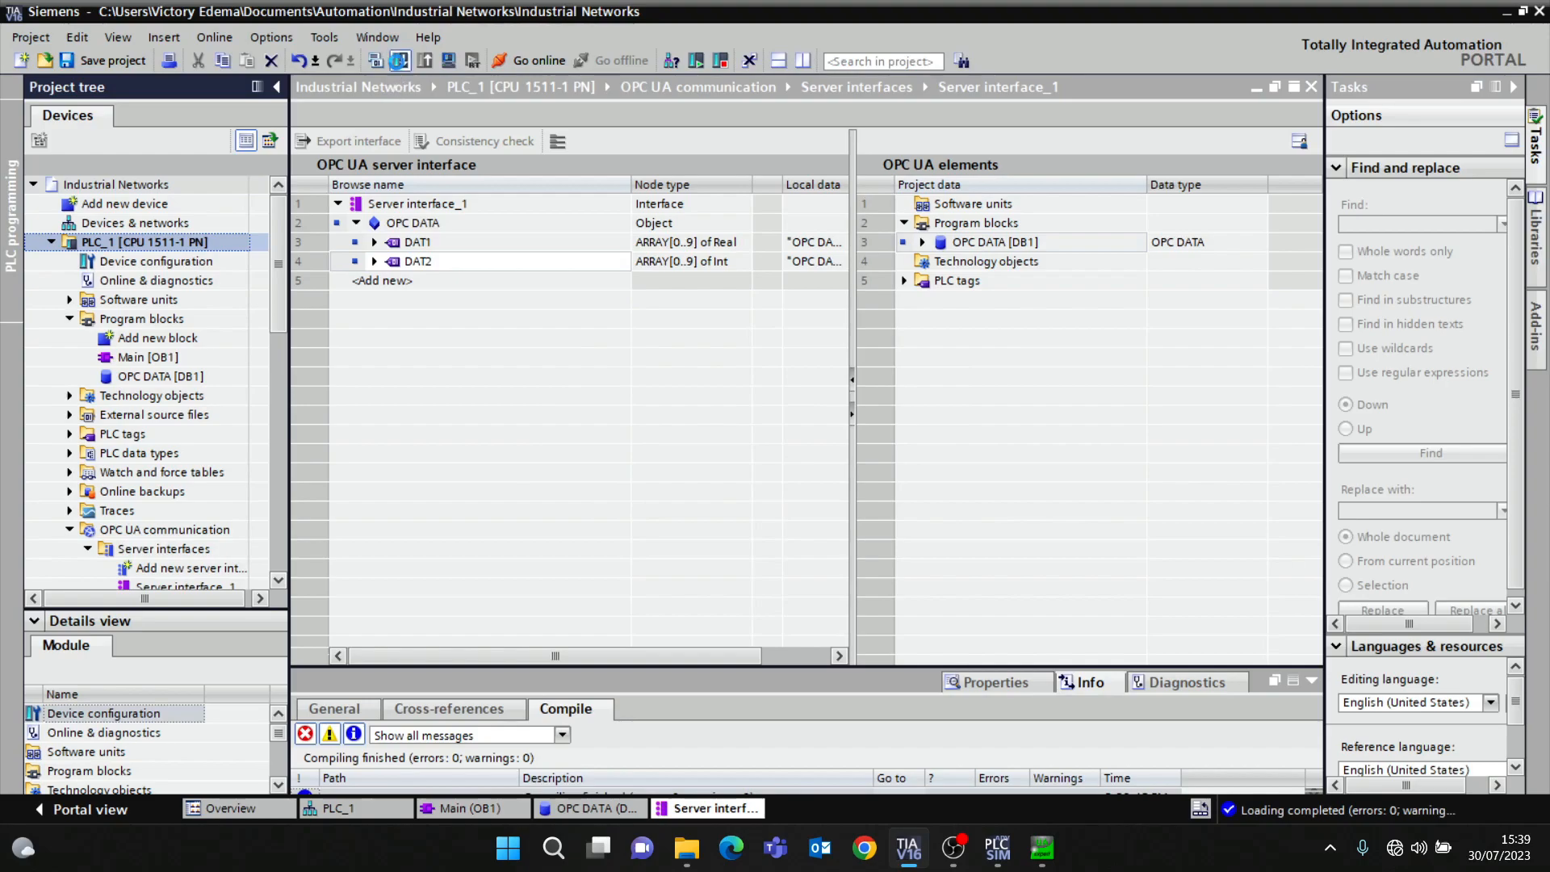
click(399, 61)
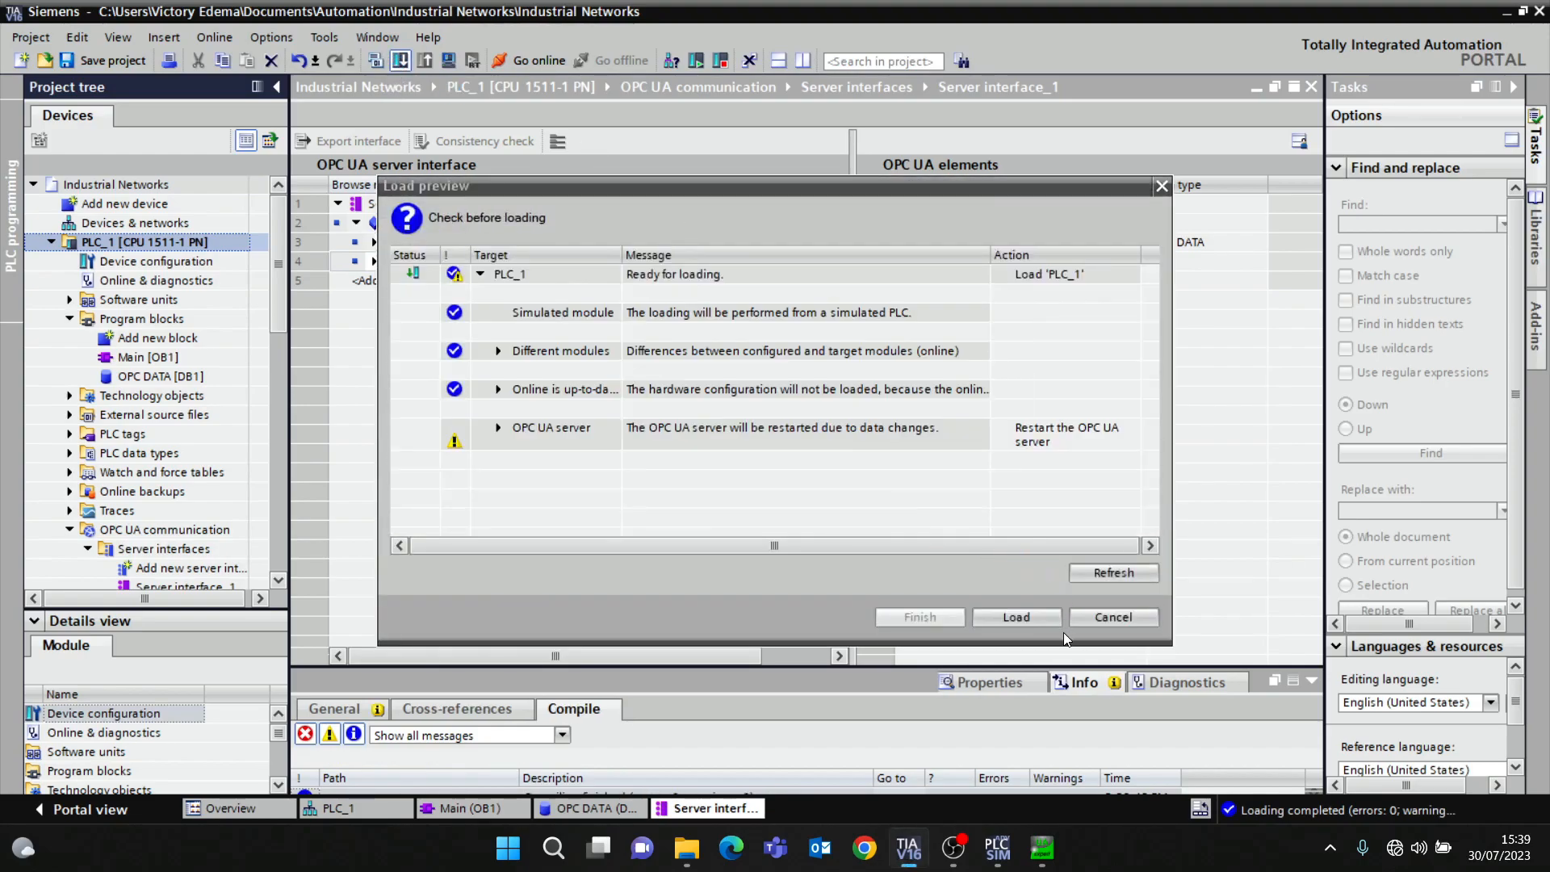
click(1040, 623)
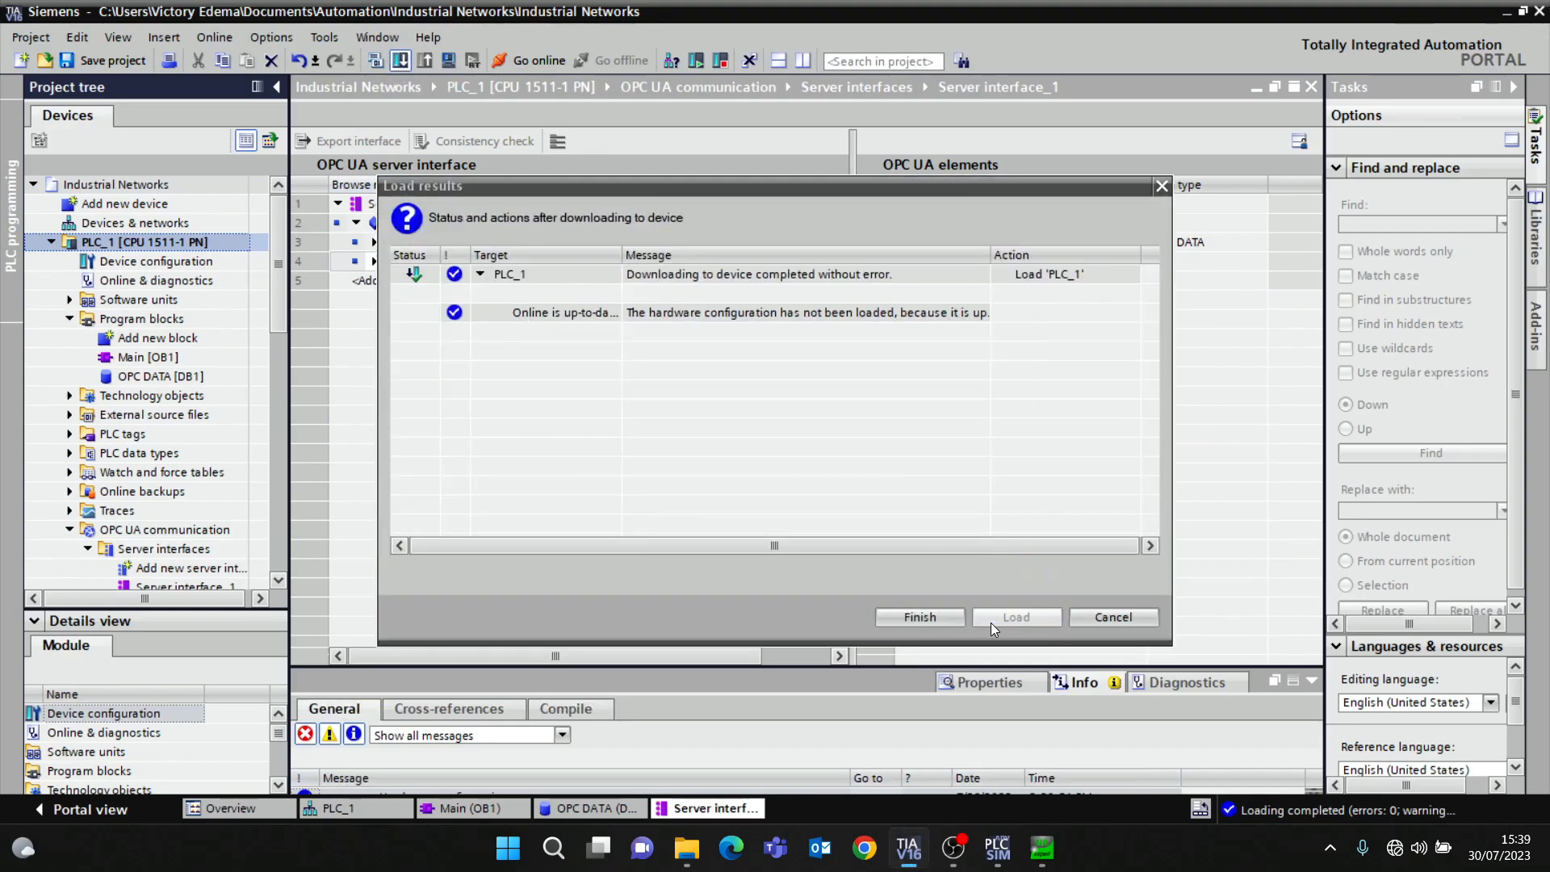
click(944, 619)
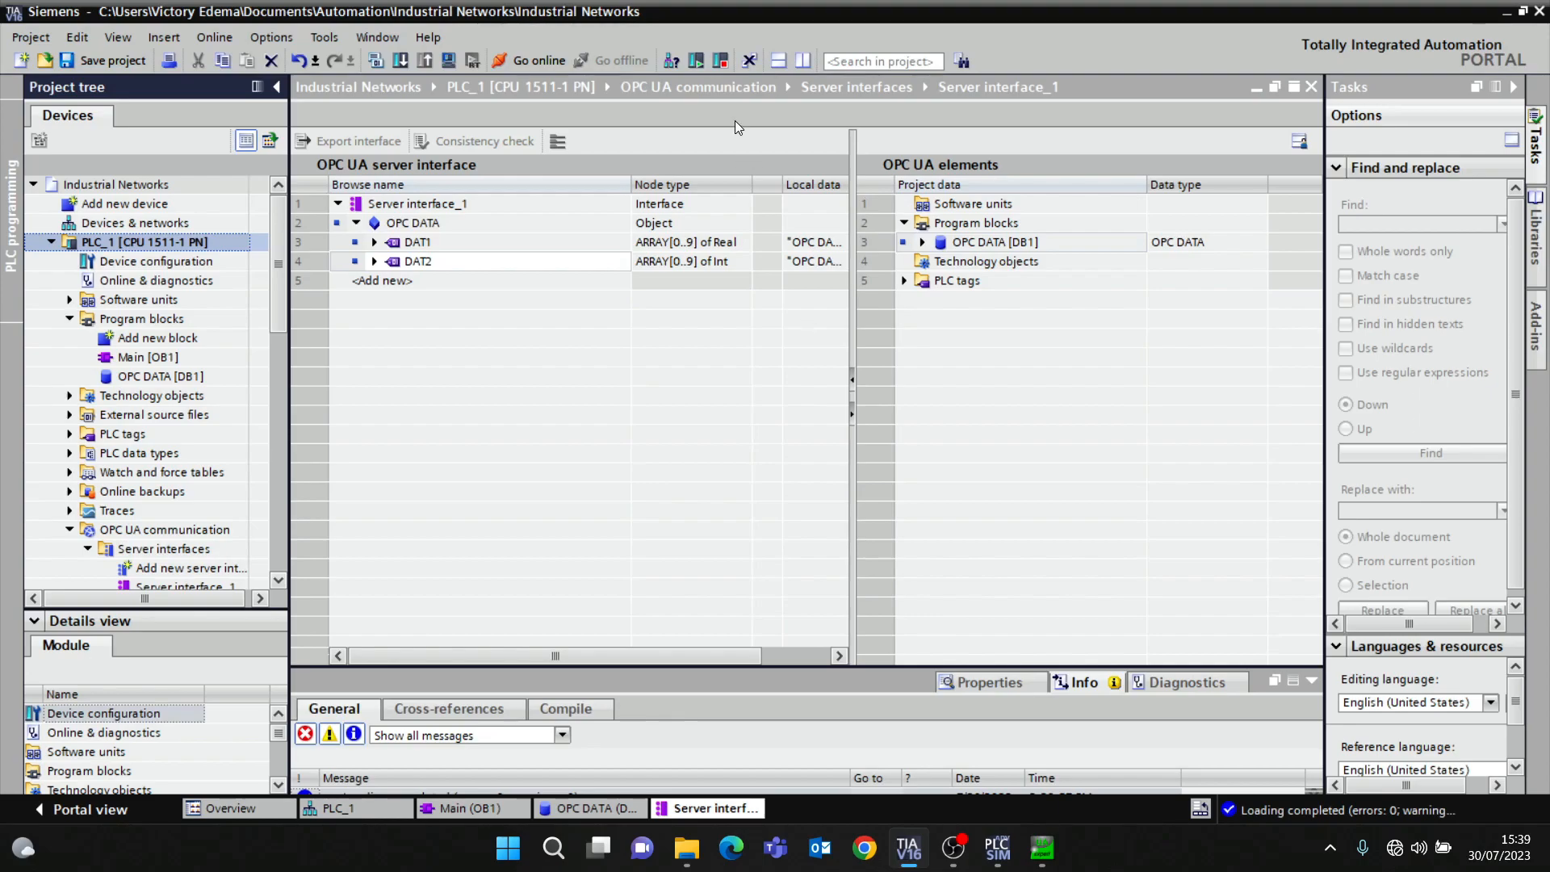
Go online with PLC_1
click(539, 62)
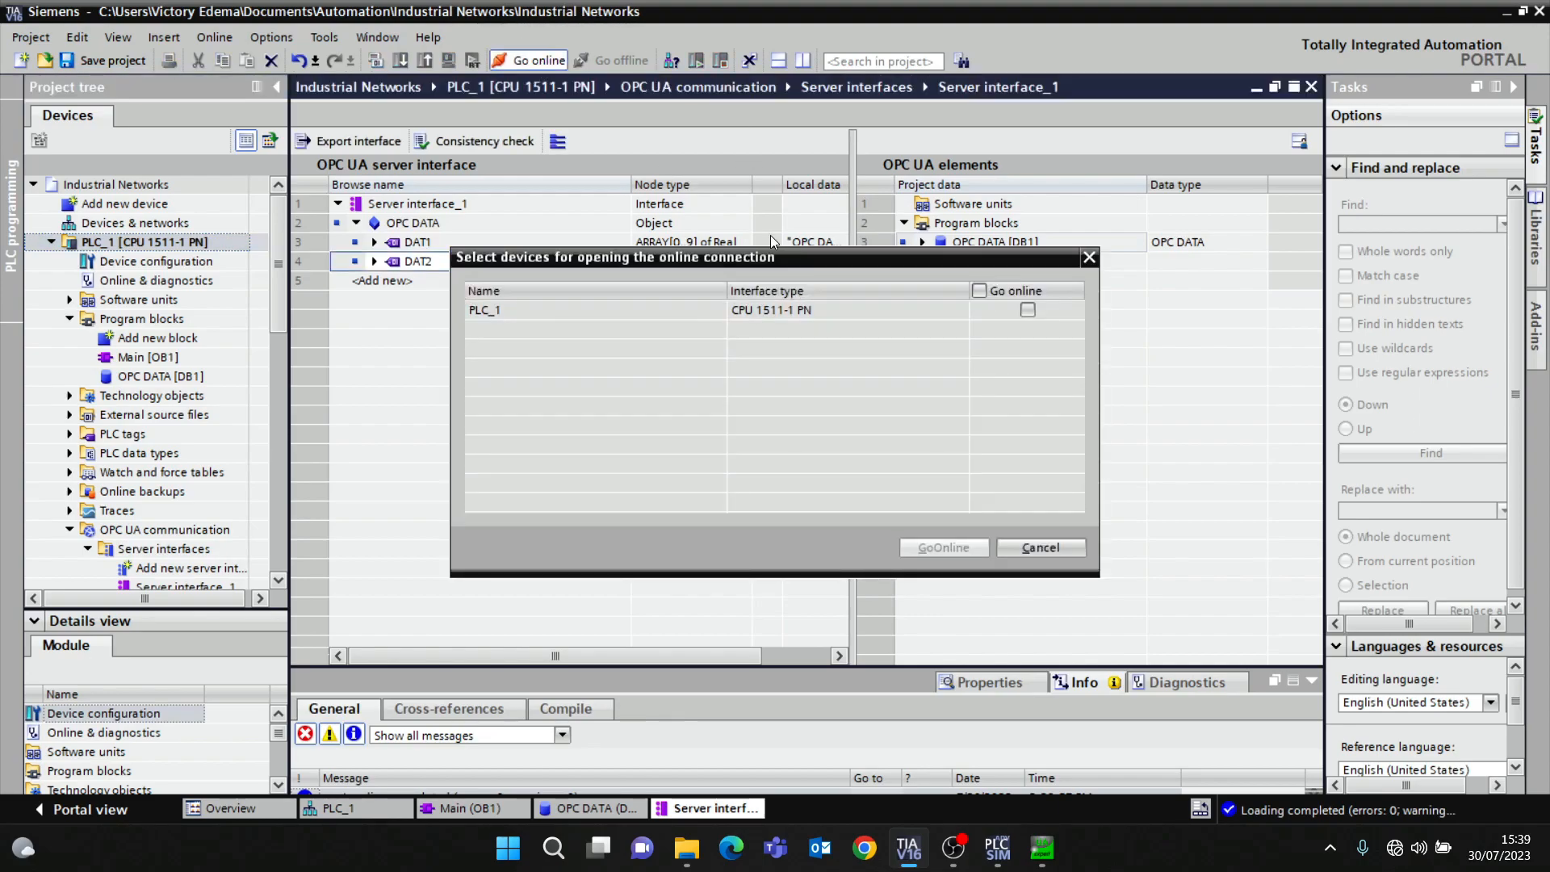
click(1027, 310)
click(967, 552)
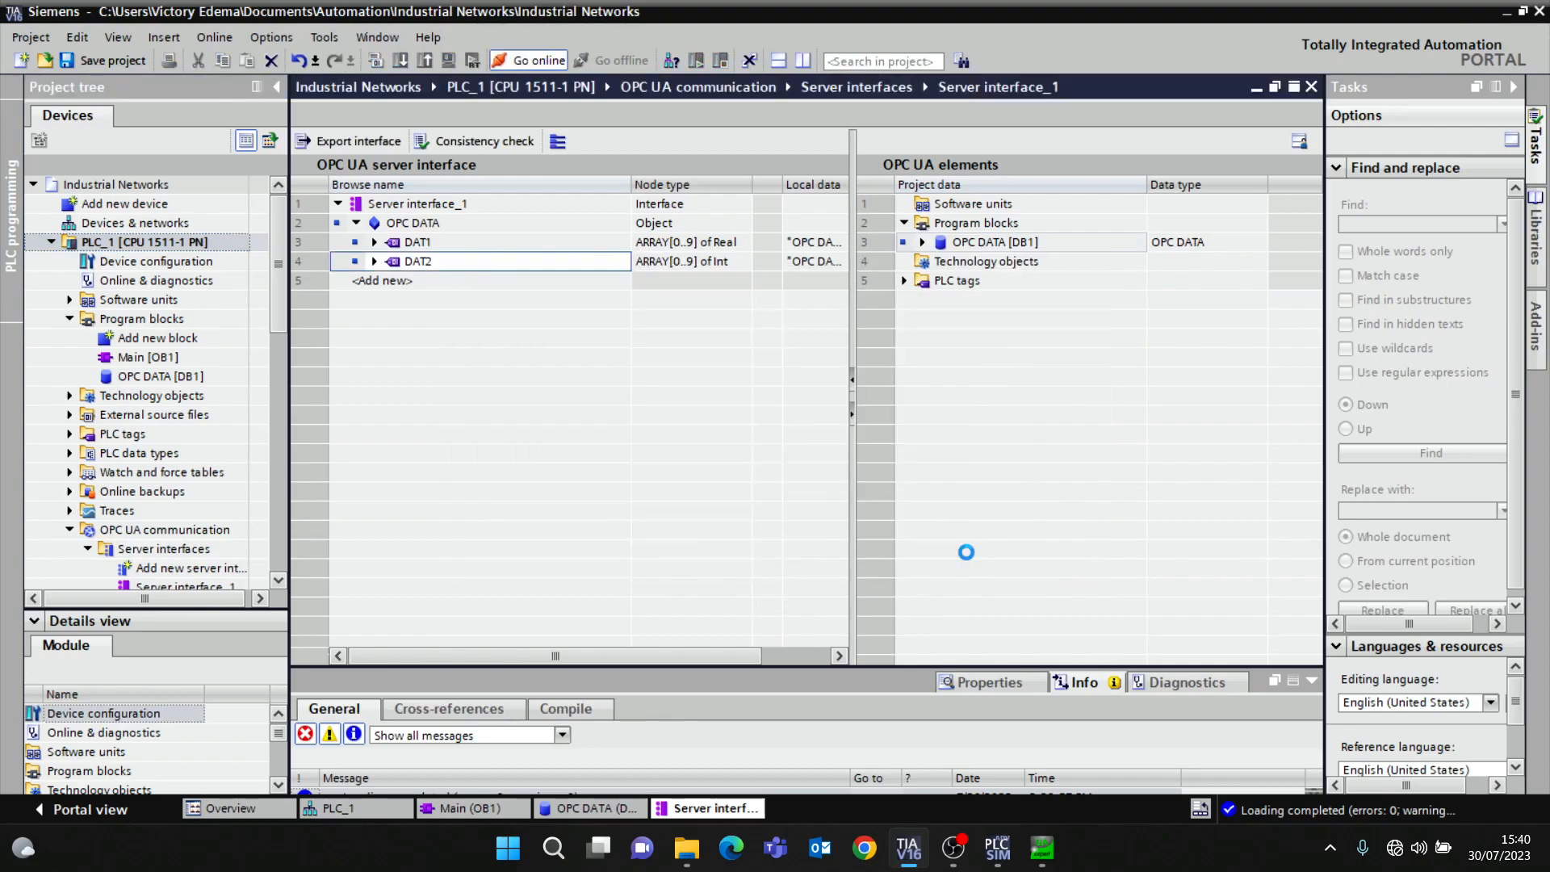
Open the OPC DATA block, expand the DAT1 array and start monitoring its values
click(179, 376)
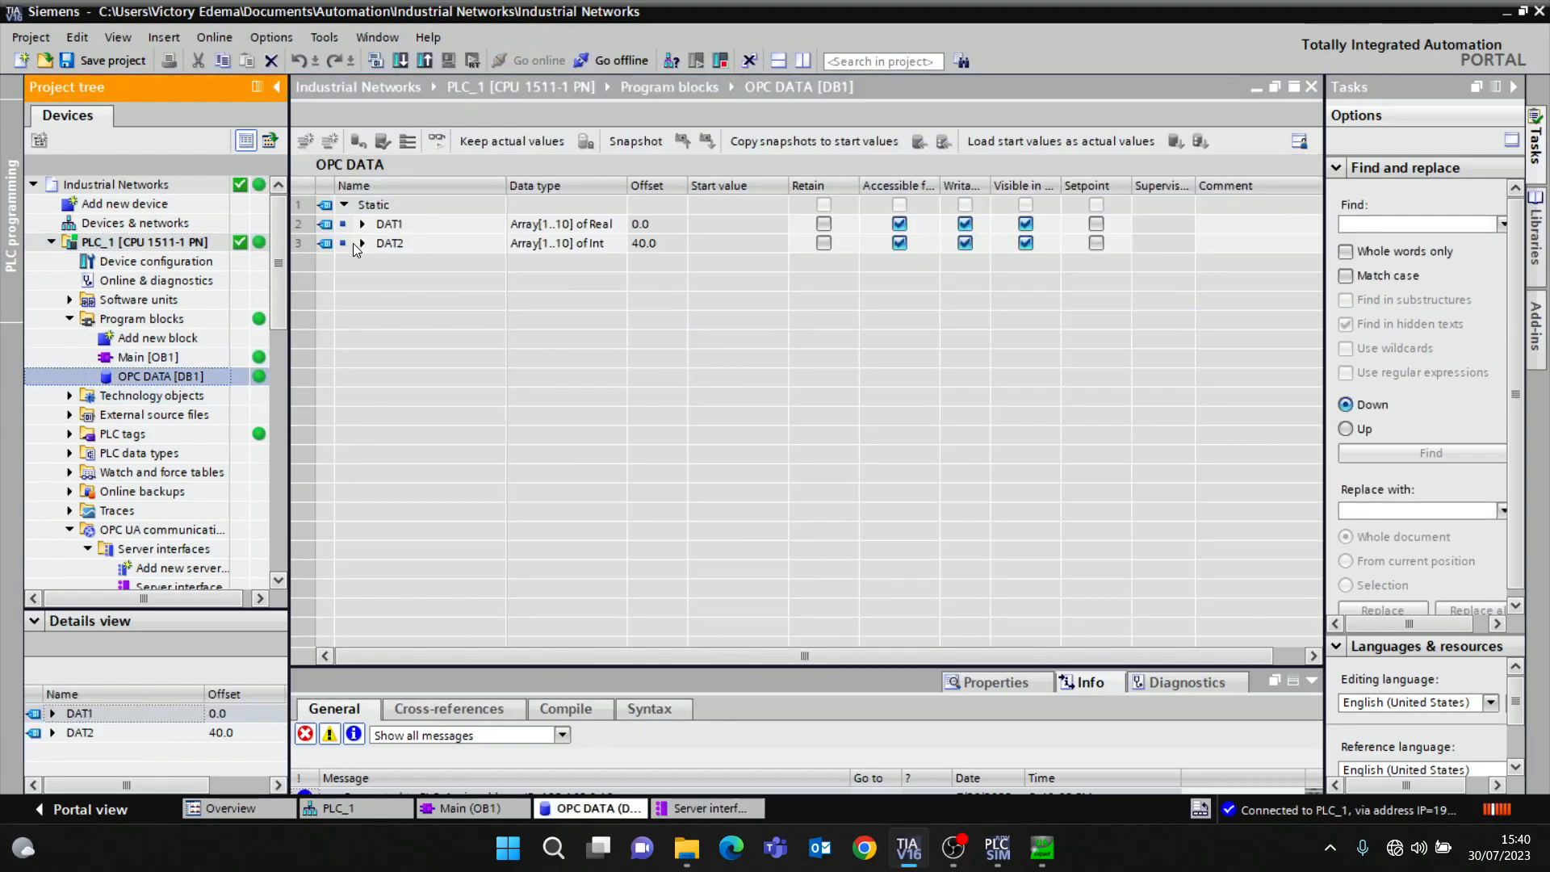
click(363, 223)
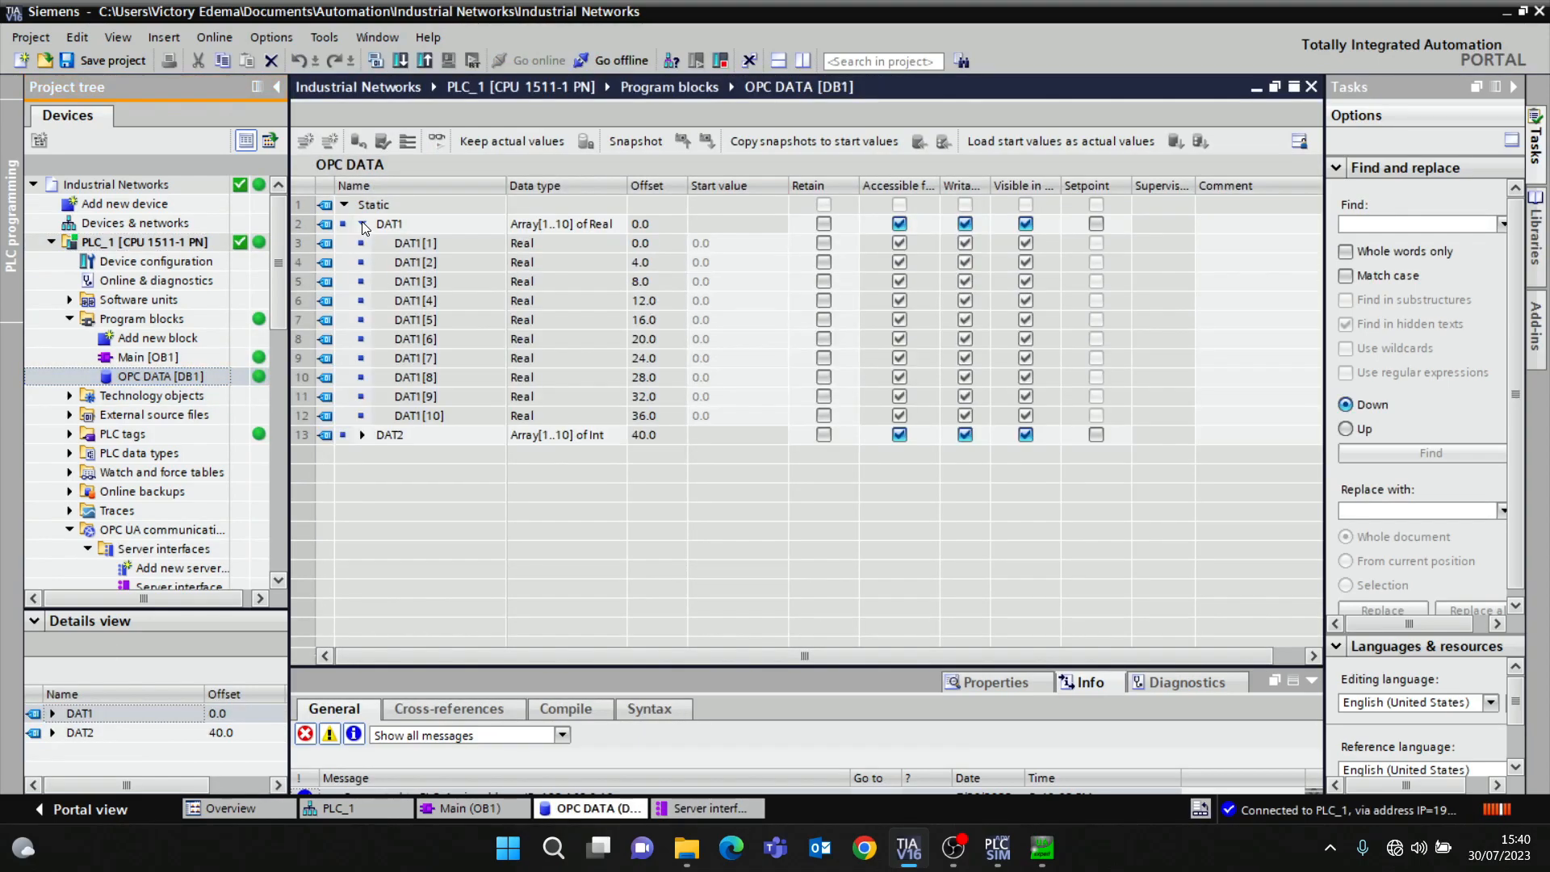
click(443, 143)
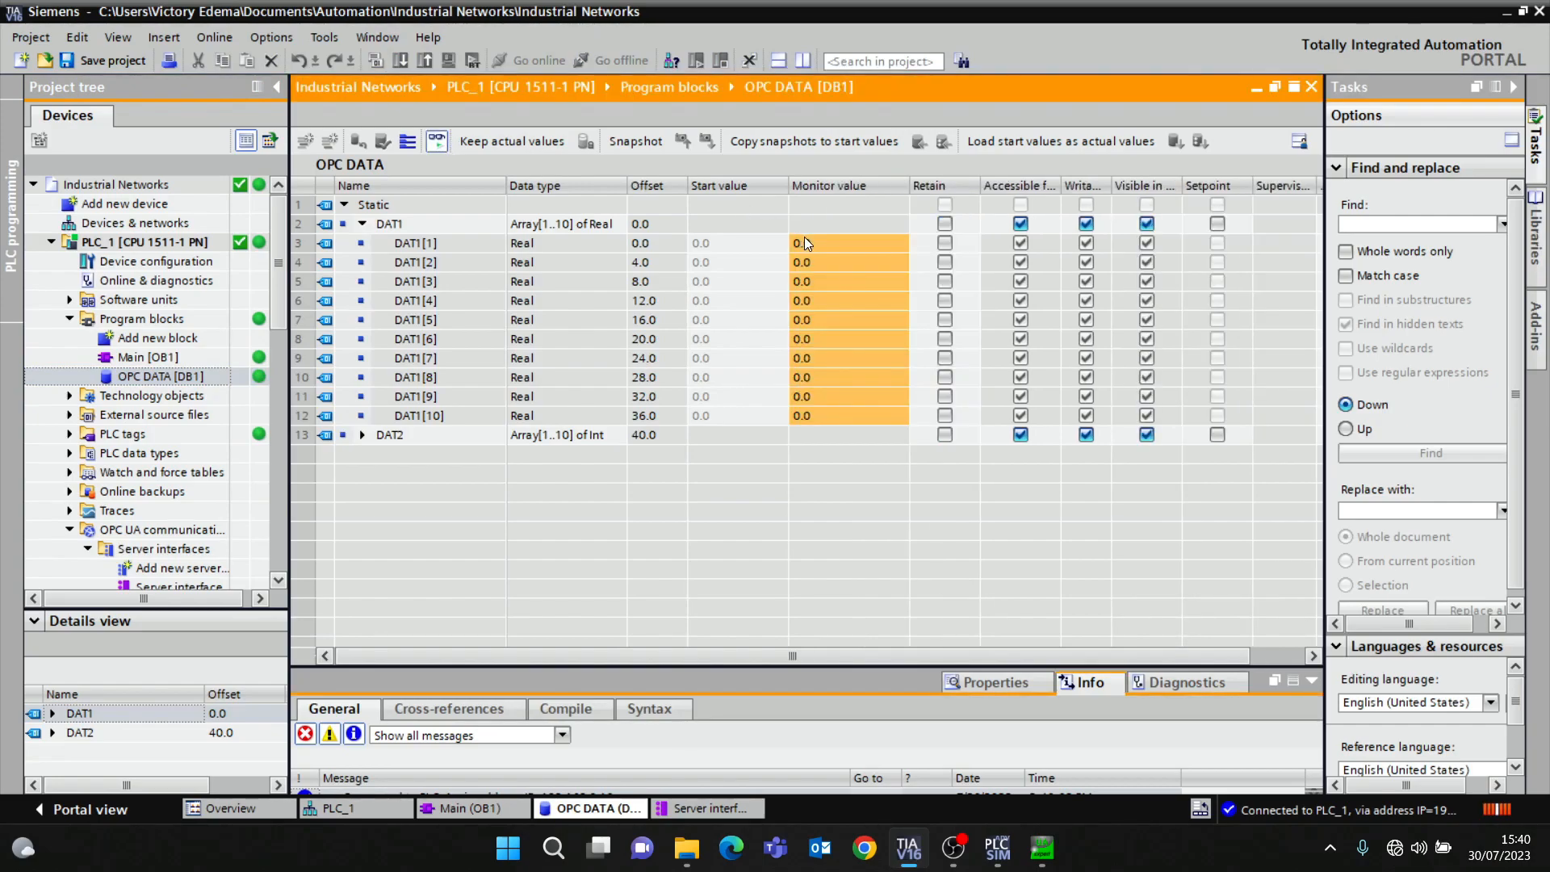
Modify the online values of DAT1[1] to 0.236, DAT1[2] to 1.356 and DAT1[3] to 8.369
double_click(805, 240)
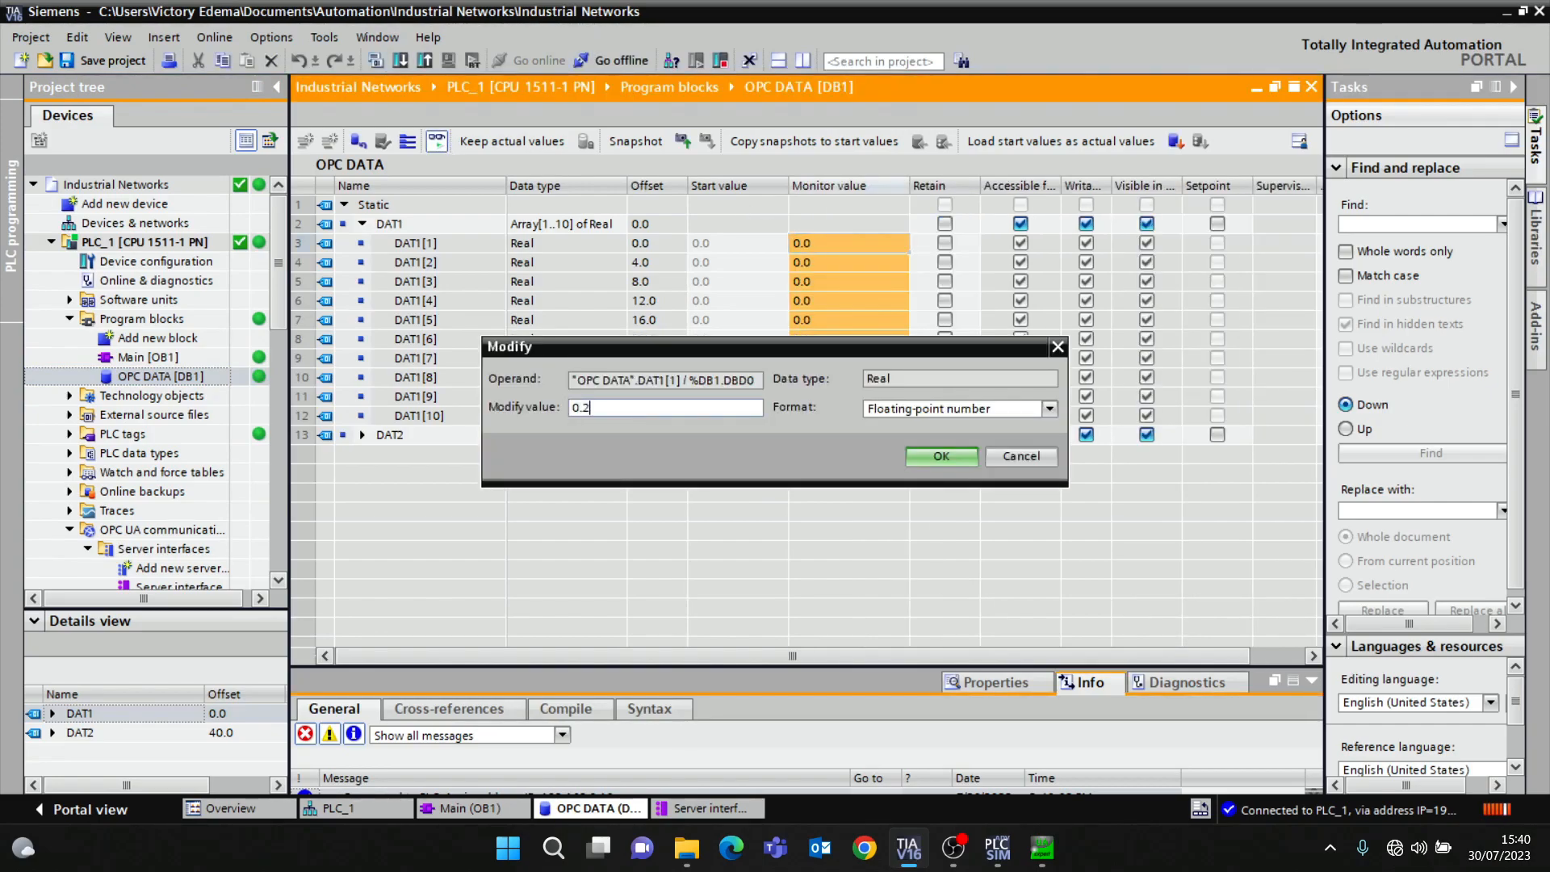
key(Return)
double_click(823, 259)
text(1)
key(Return)
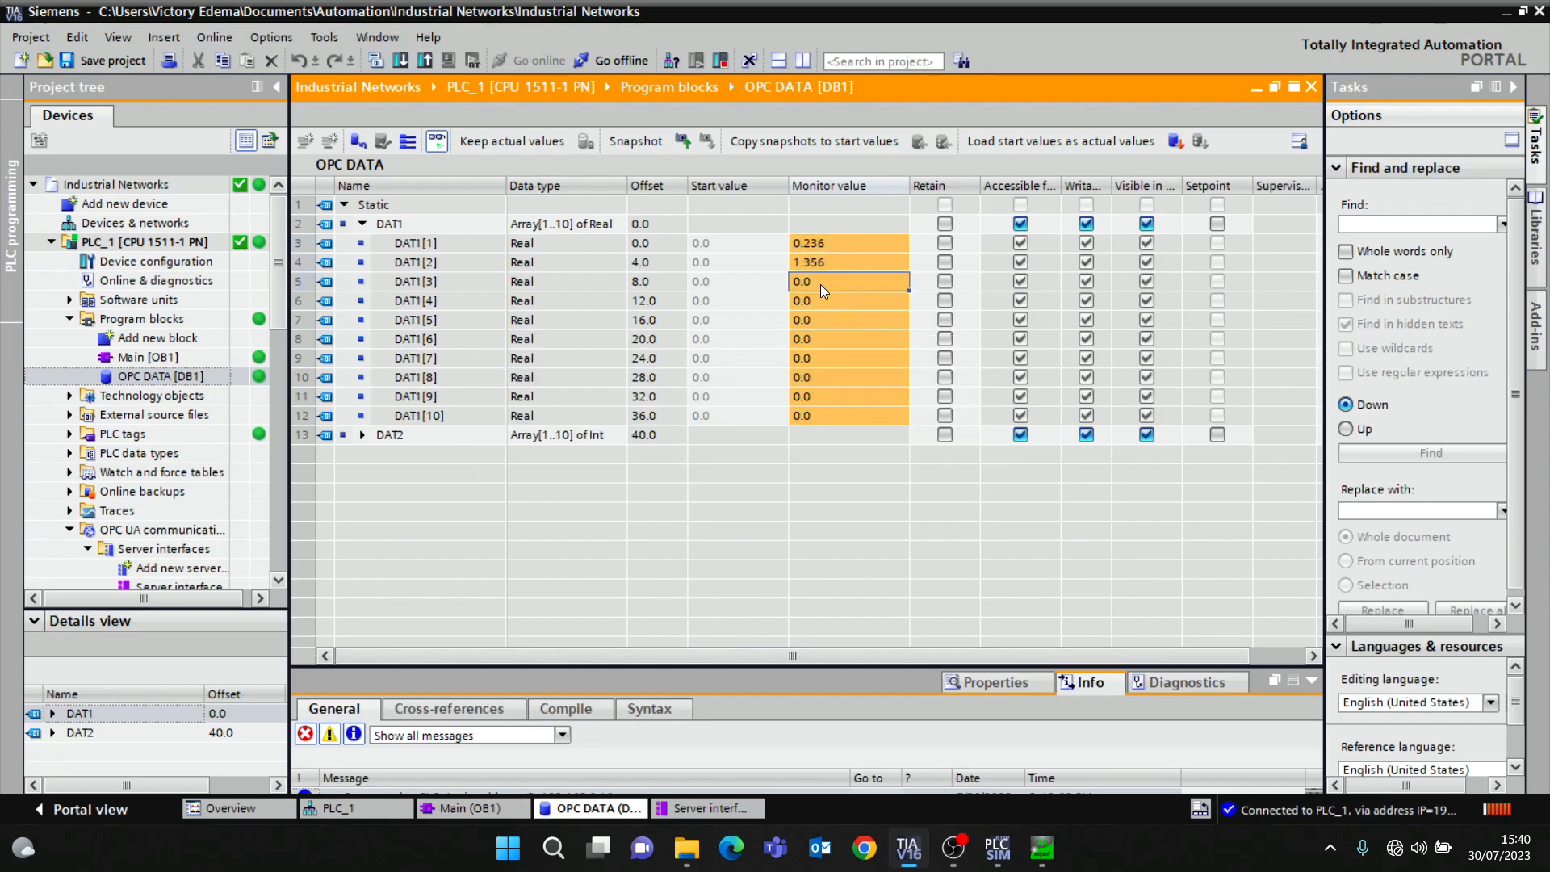
double_click(820, 284)
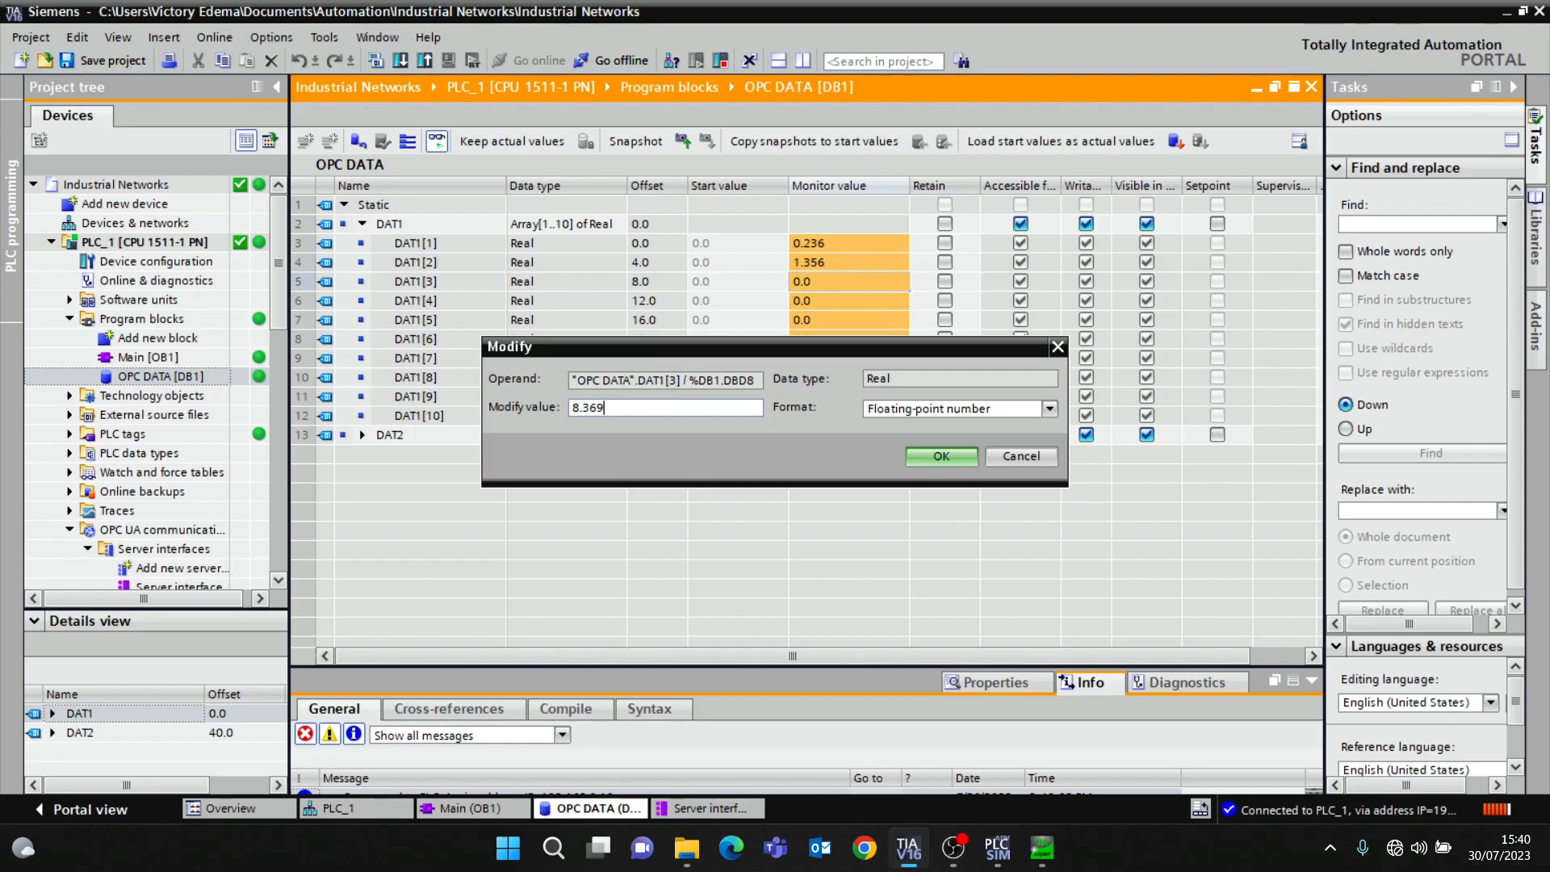
key(Return)
Modify the online values of DAT1[6] to 45.36 and DAT1[8] to 78.36
click(831, 334)
key(ctrl+F2)
text(45.3)
key(Return)
click(846, 371)
key(ctrl+F2)
text(78.36)
key(Return)
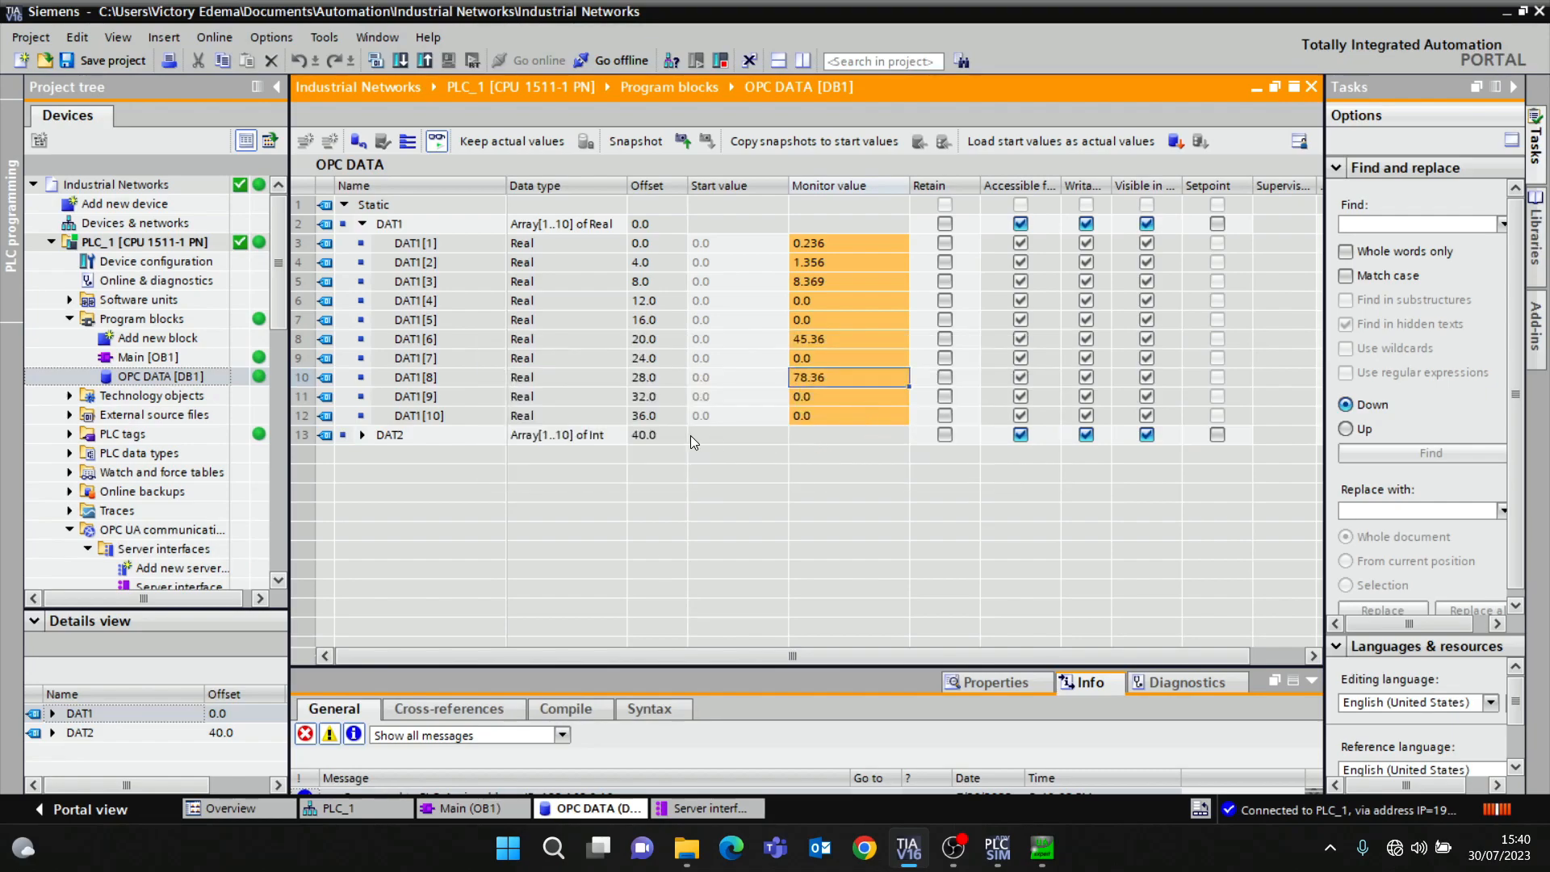
Expand the DAT2 array and modify the online values of DAT2[1] to 125, DAT2[5] to 3000 and DAT2[8] to 568
click(363, 434)
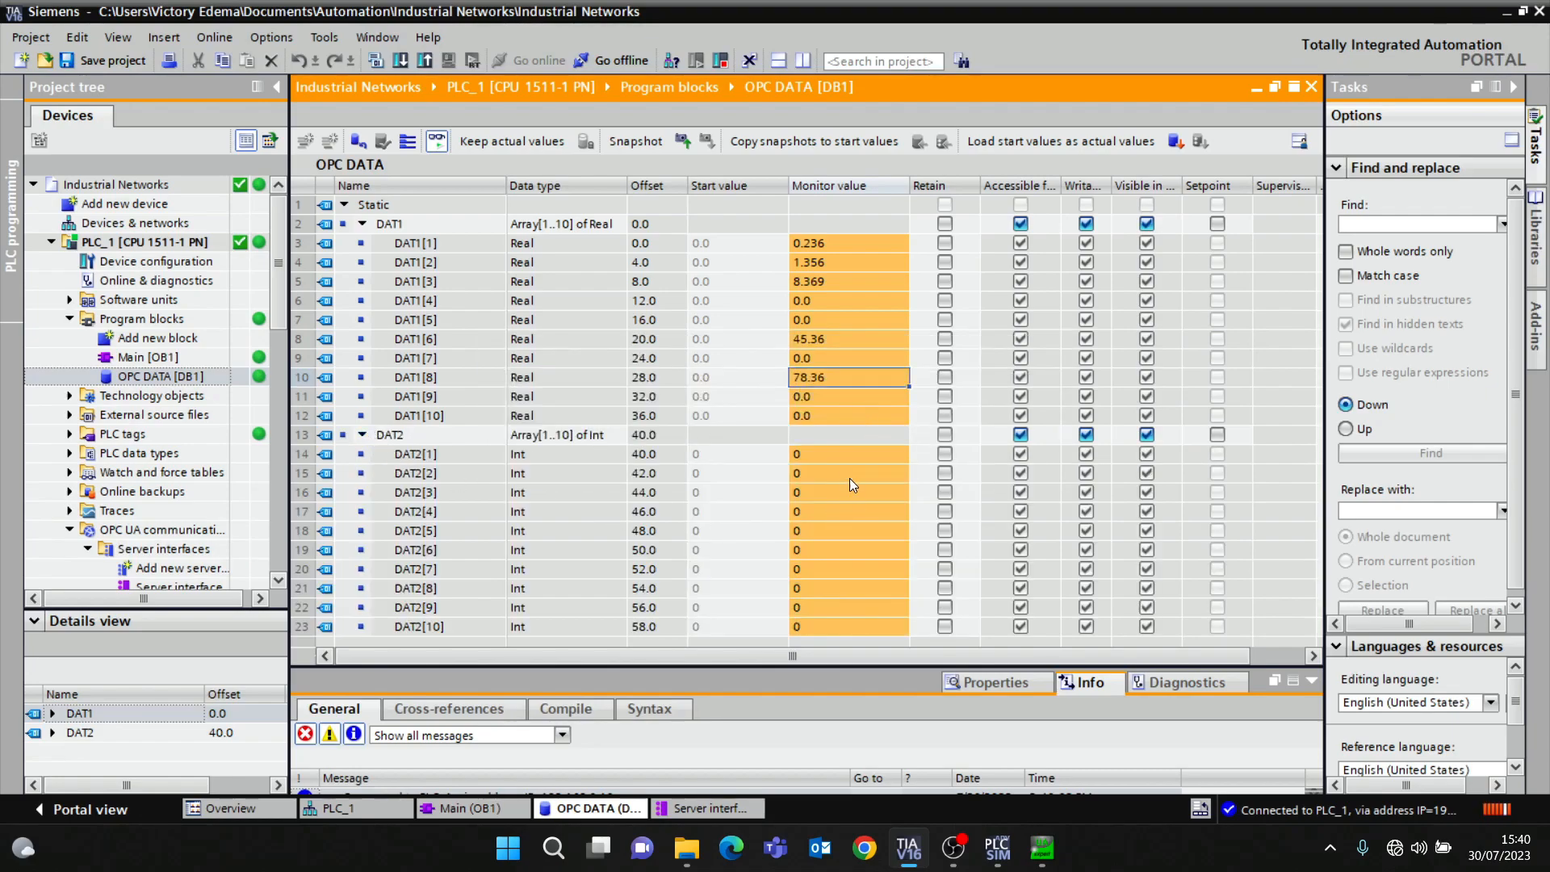
click(836, 455)
key(ctrl+F2)
text(12)
key(Return)
click(844, 536)
key(ctrl+F2)
text(3000)
key(Return)
click(855, 588)
key(ctrl+F2)
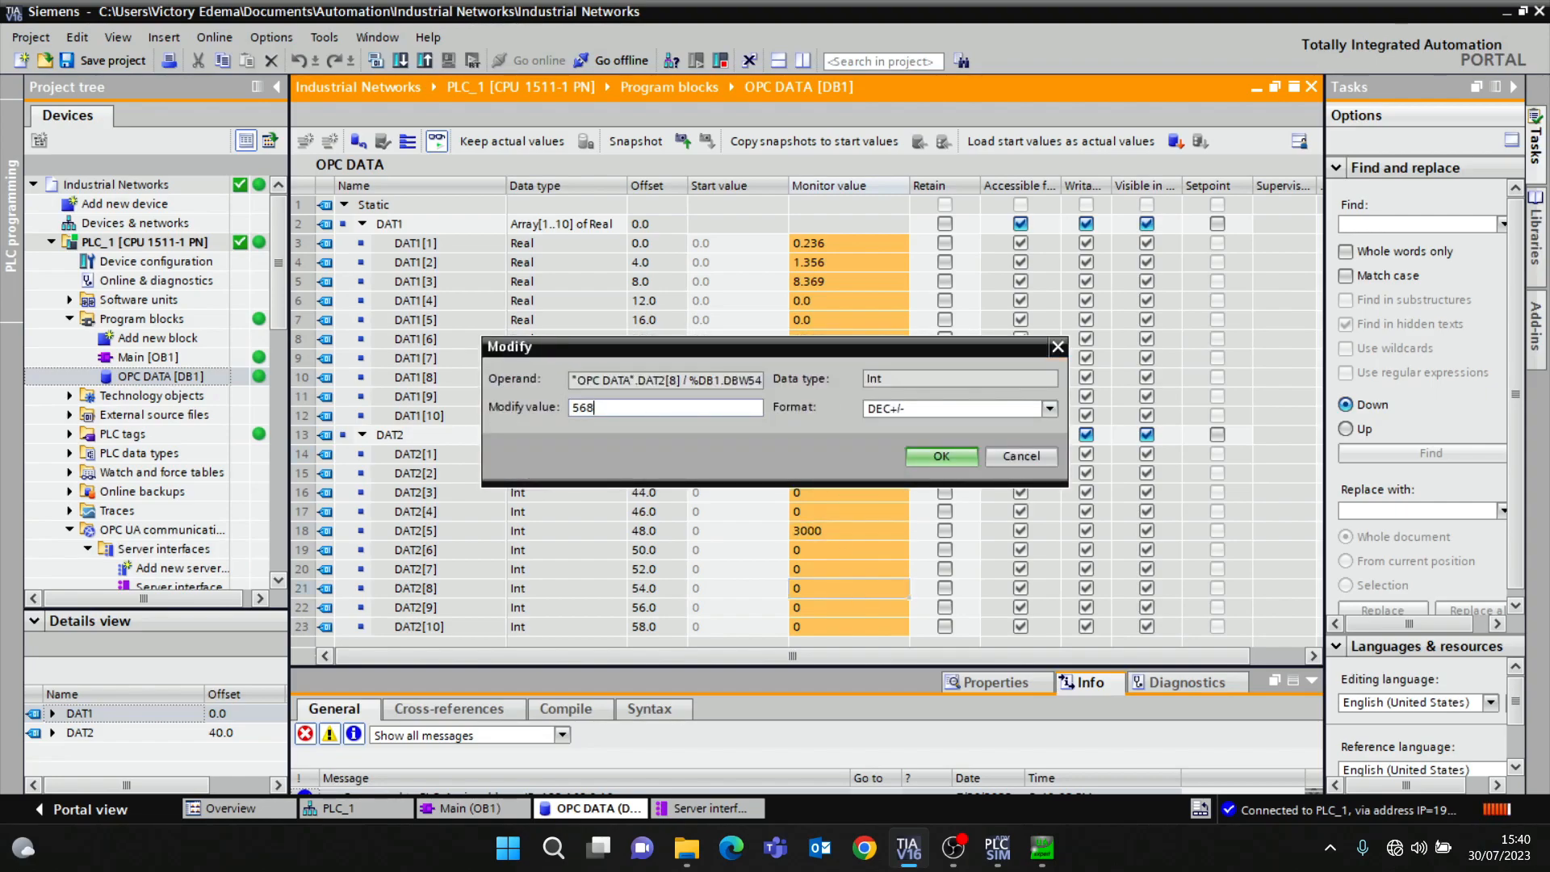
text(568)
key(Return)
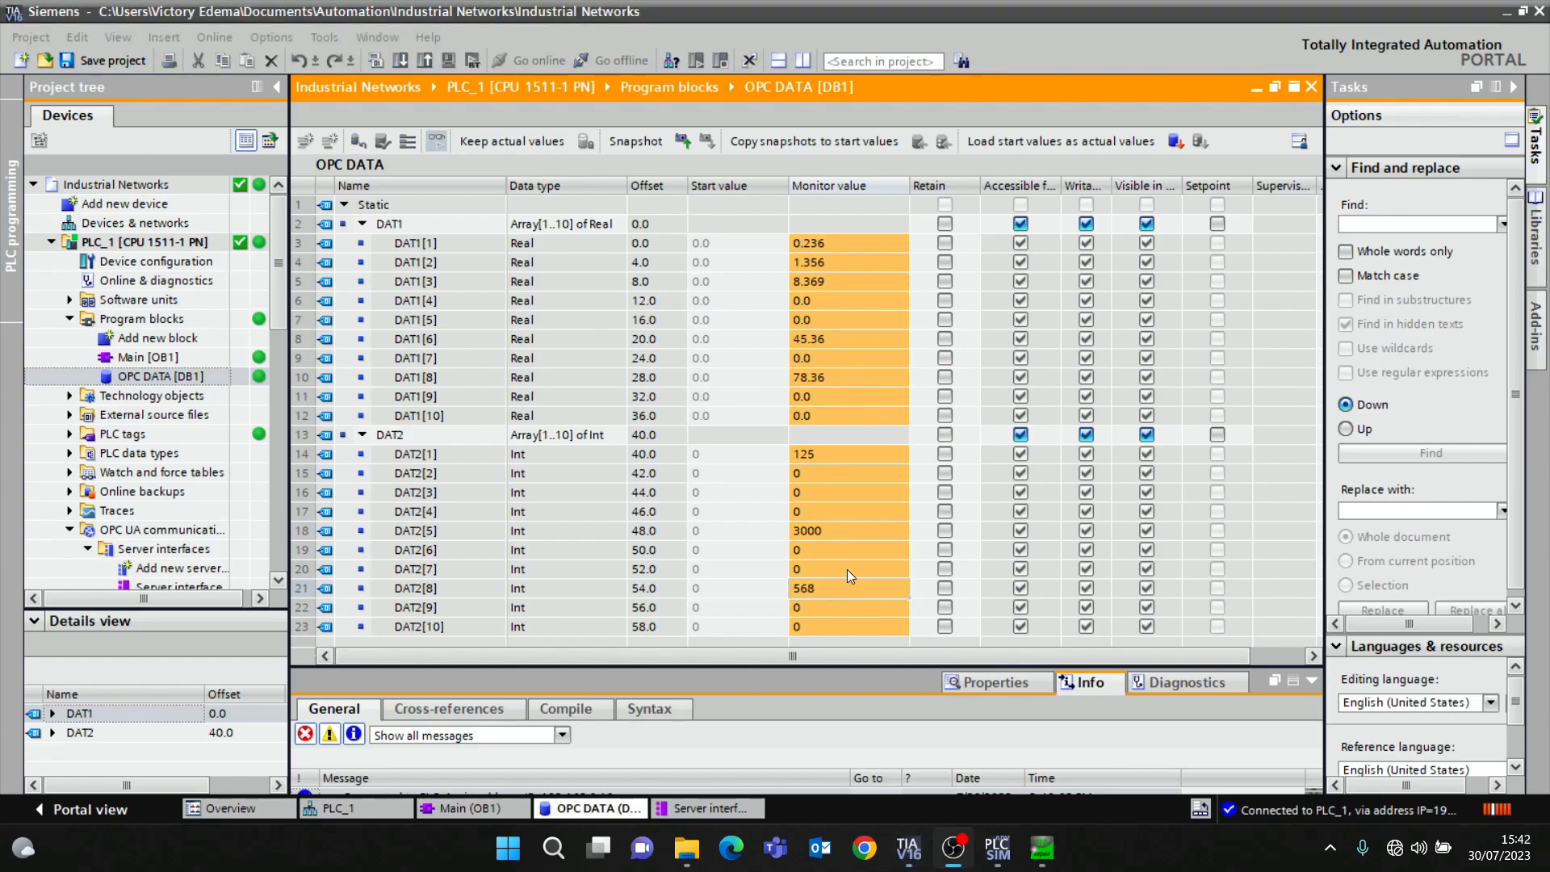
Switch to UaExpert, start adding a server with the configuration name INDUSTRIAL NETWORKS, and open a new custom discovery entry
click(827, 605)
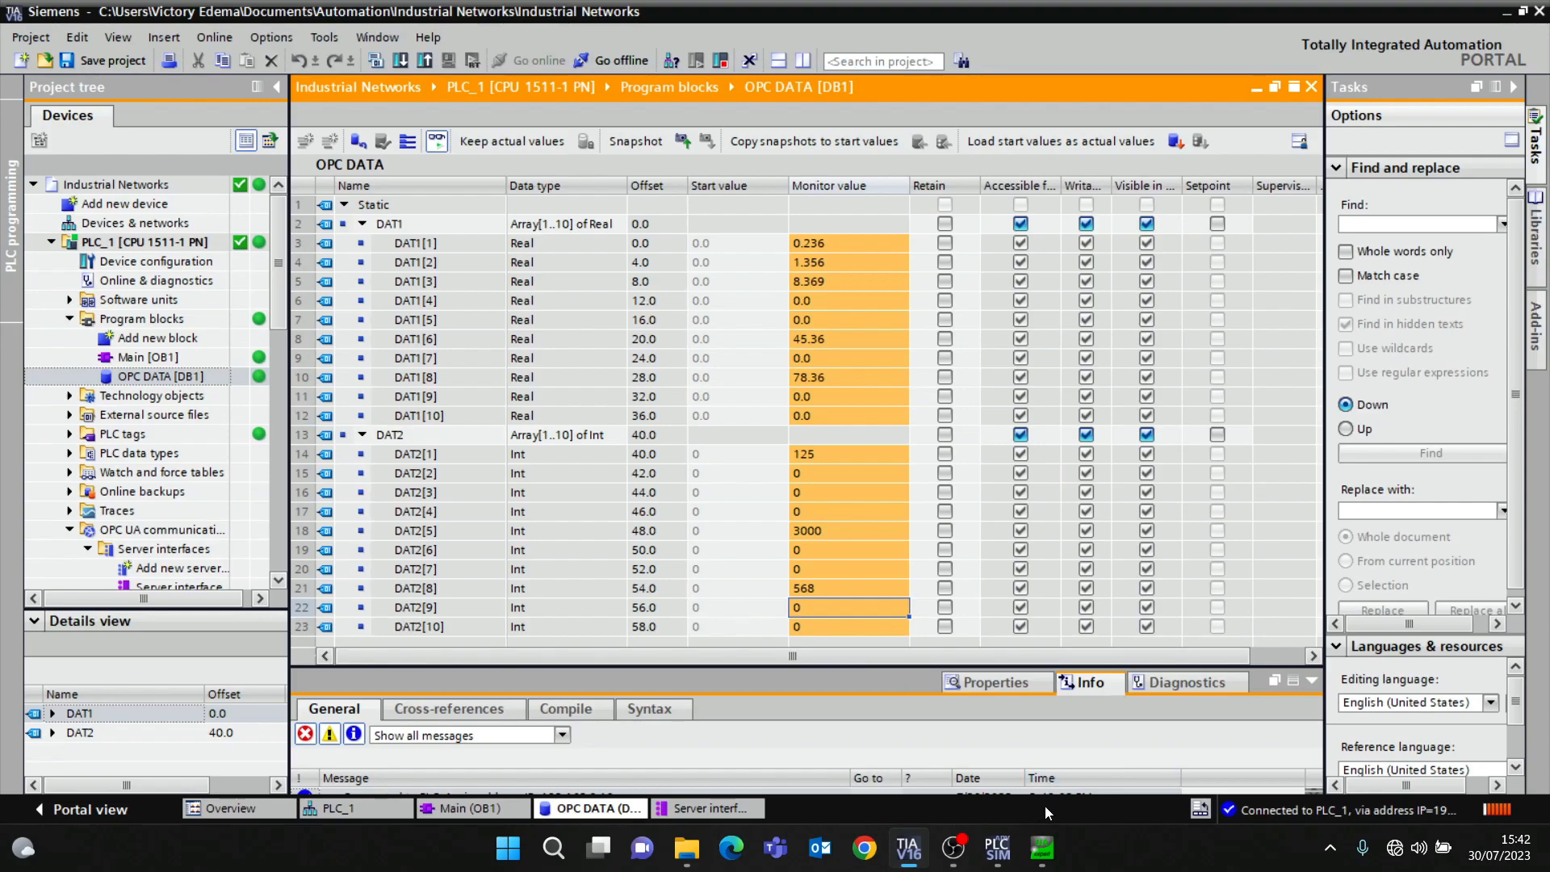
click(1044, 847)
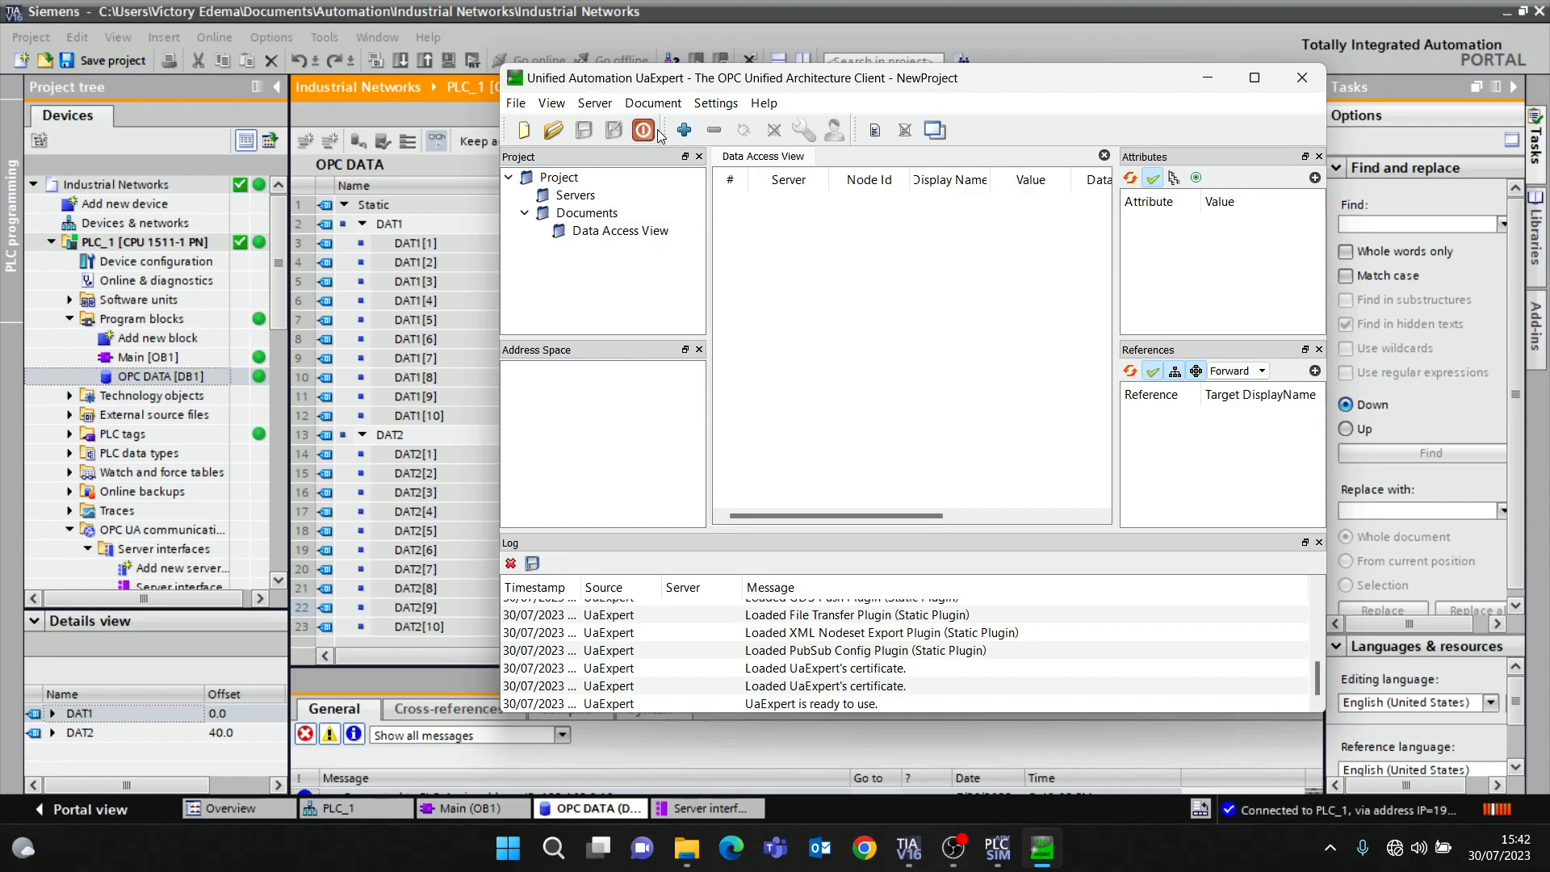
click(685, 131)
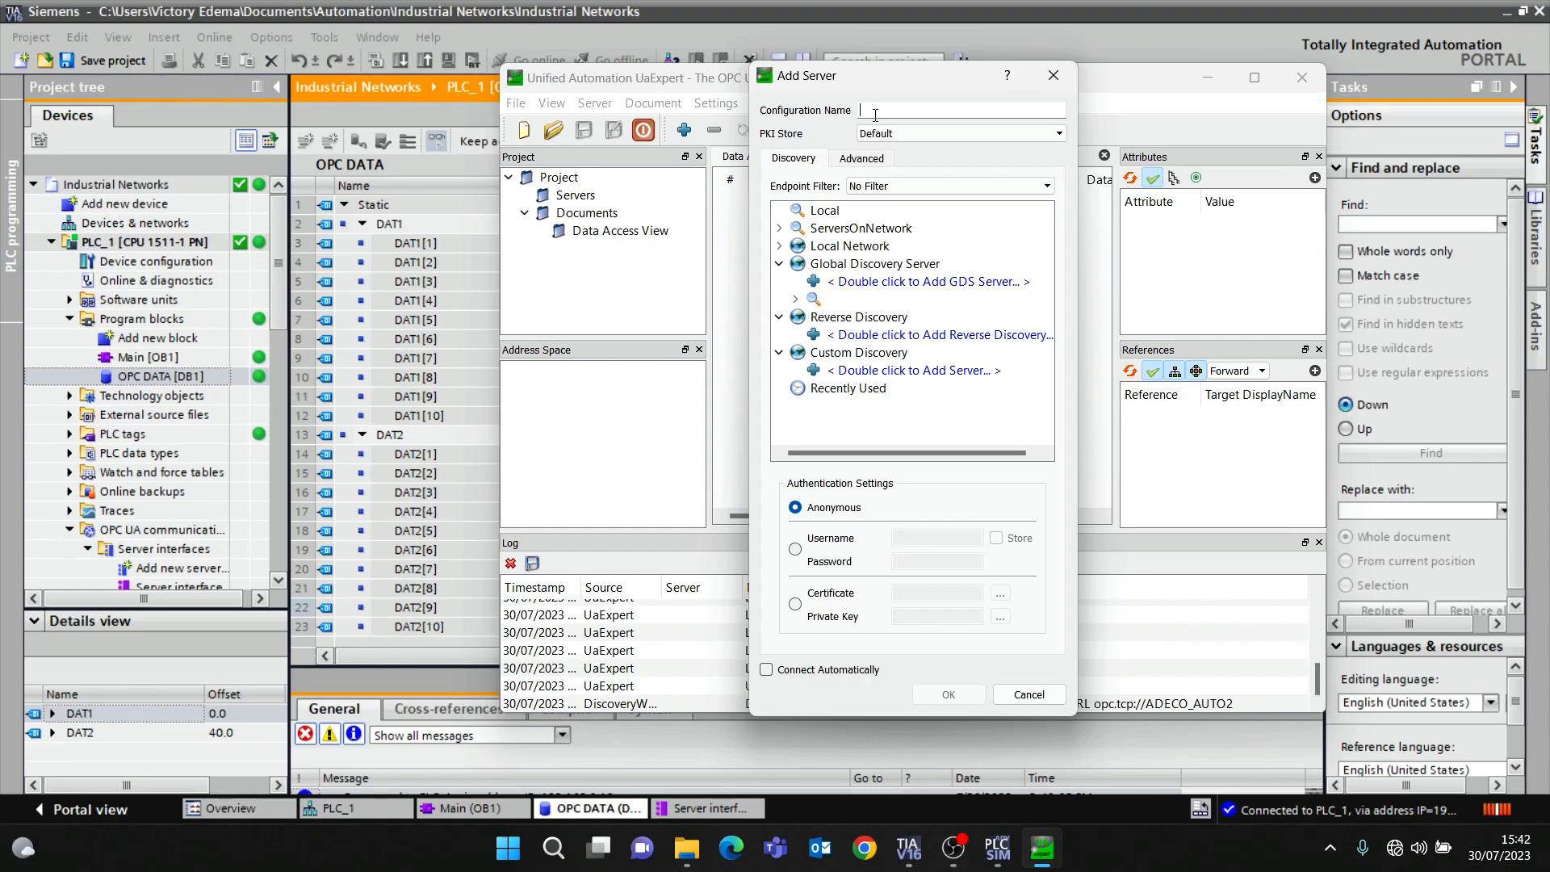
text(INDUSTRIAL )
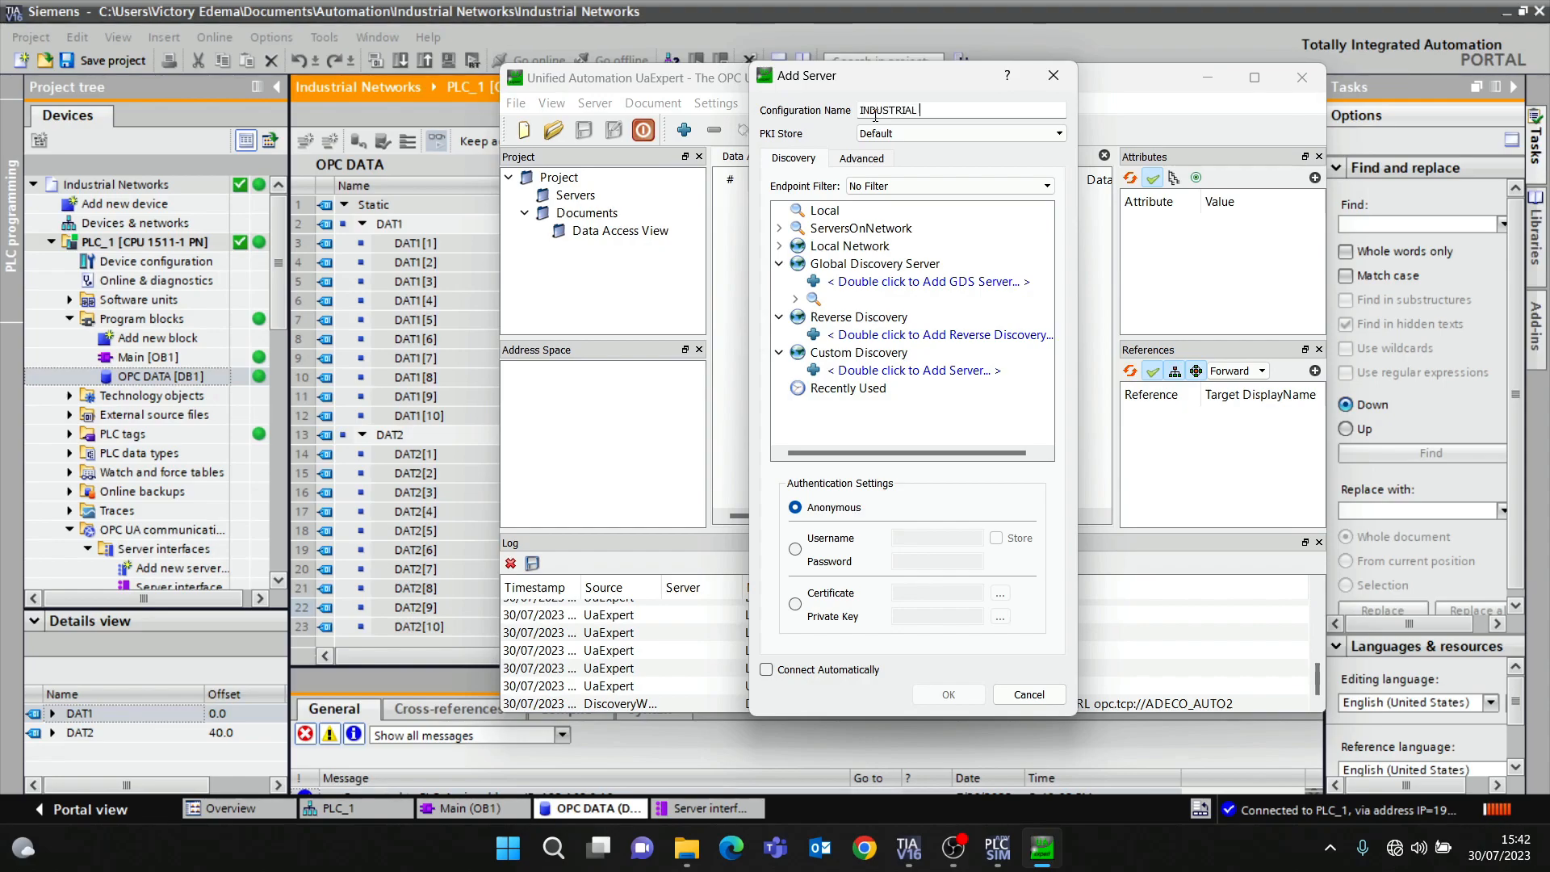
text(NETWORKS)
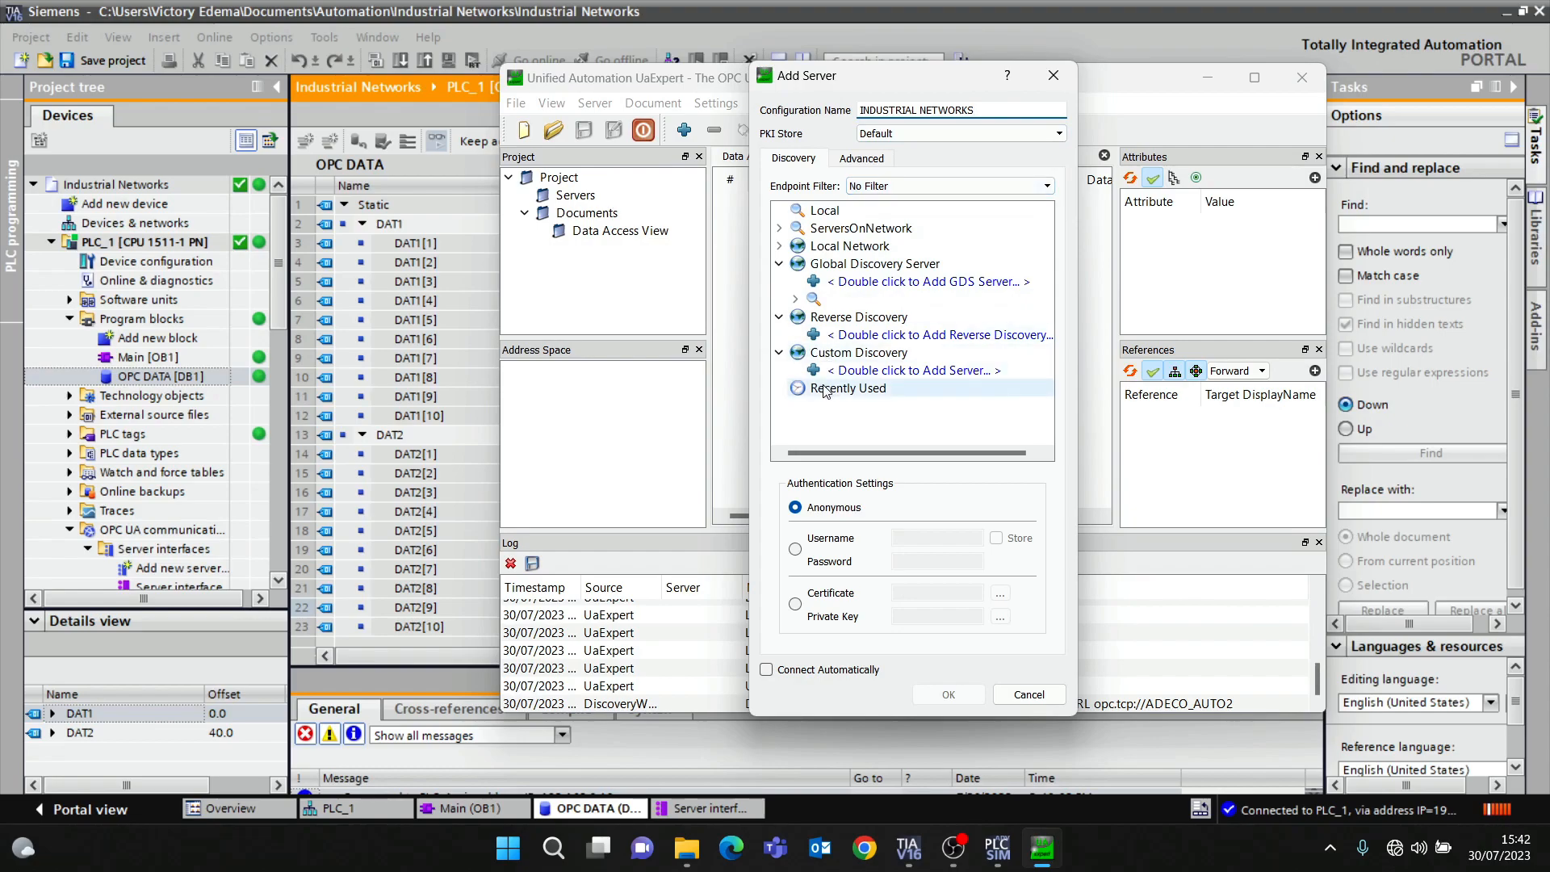
click(862, 376)
double_click(862, 376)
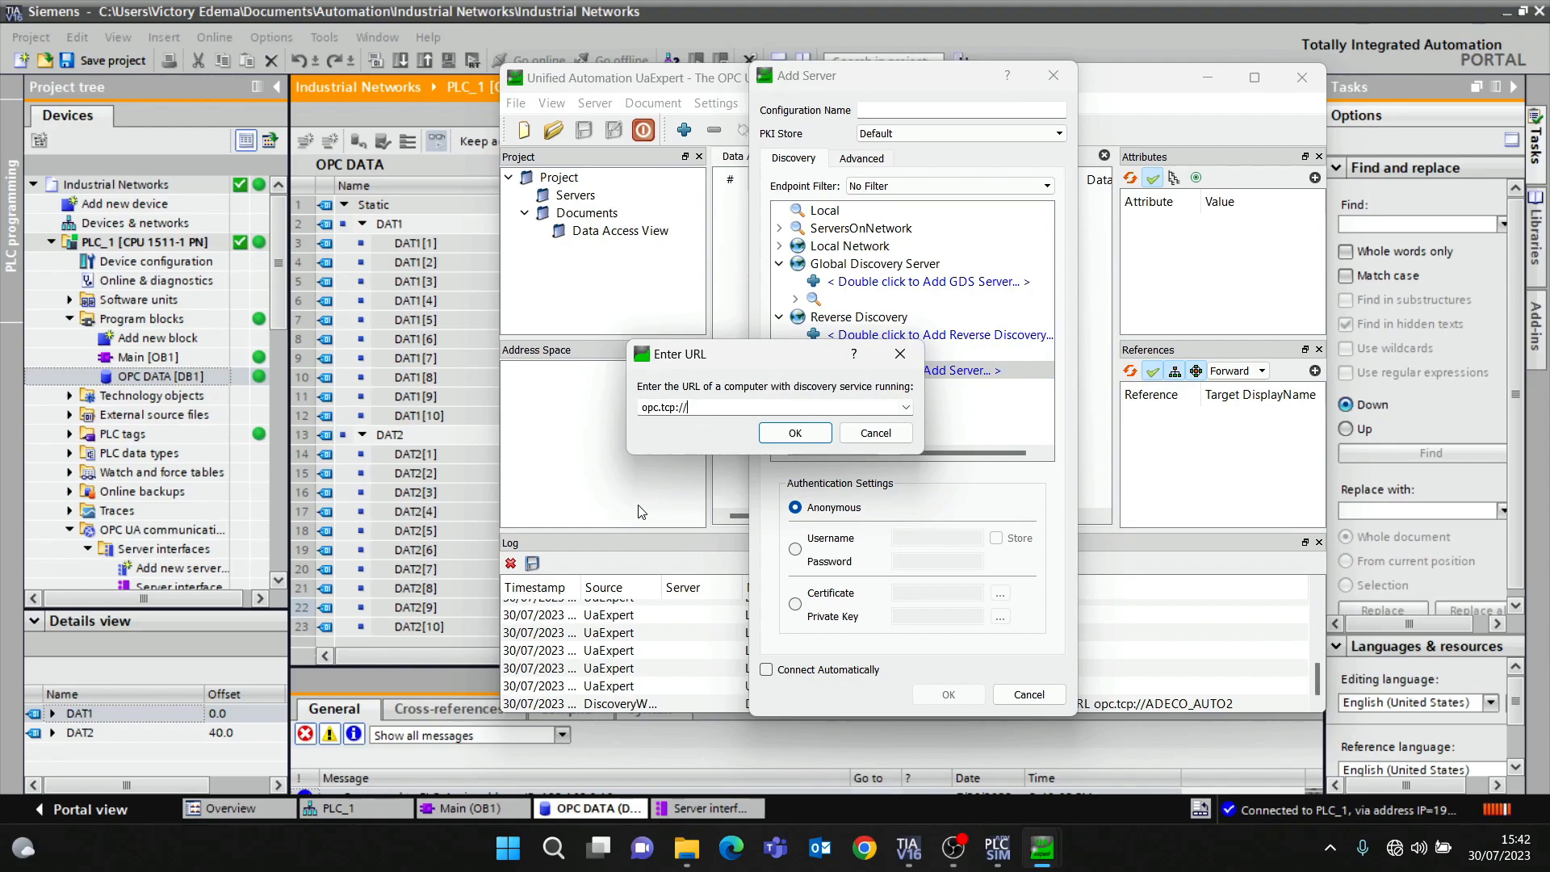
Switch to TIA Portal and look up the server address in the OPC UA properties of PLC_1
click(396, 817)
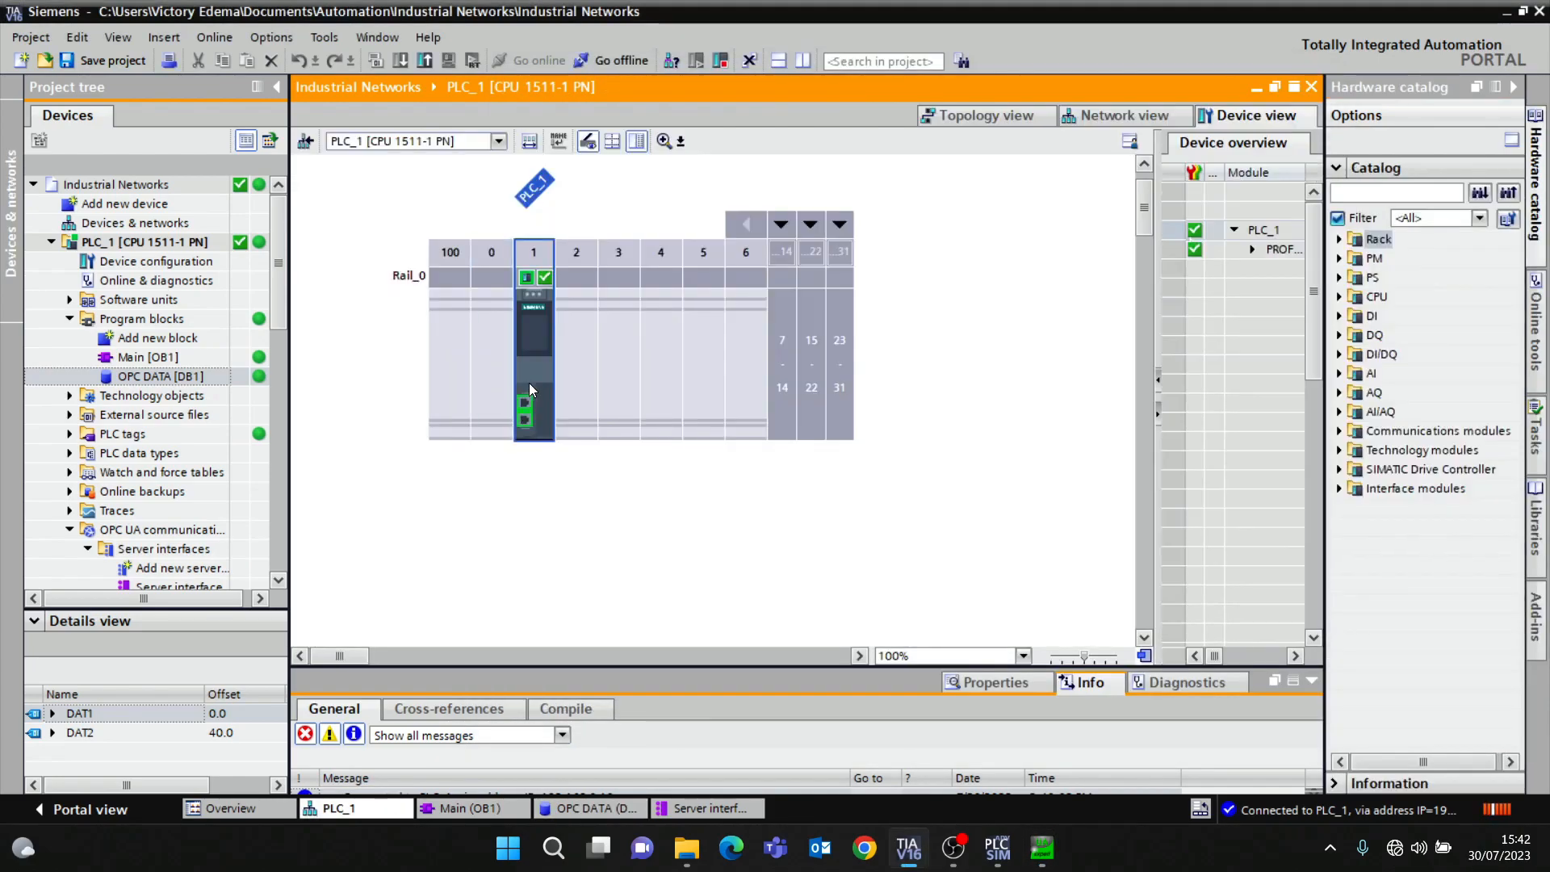
click(528, 385)
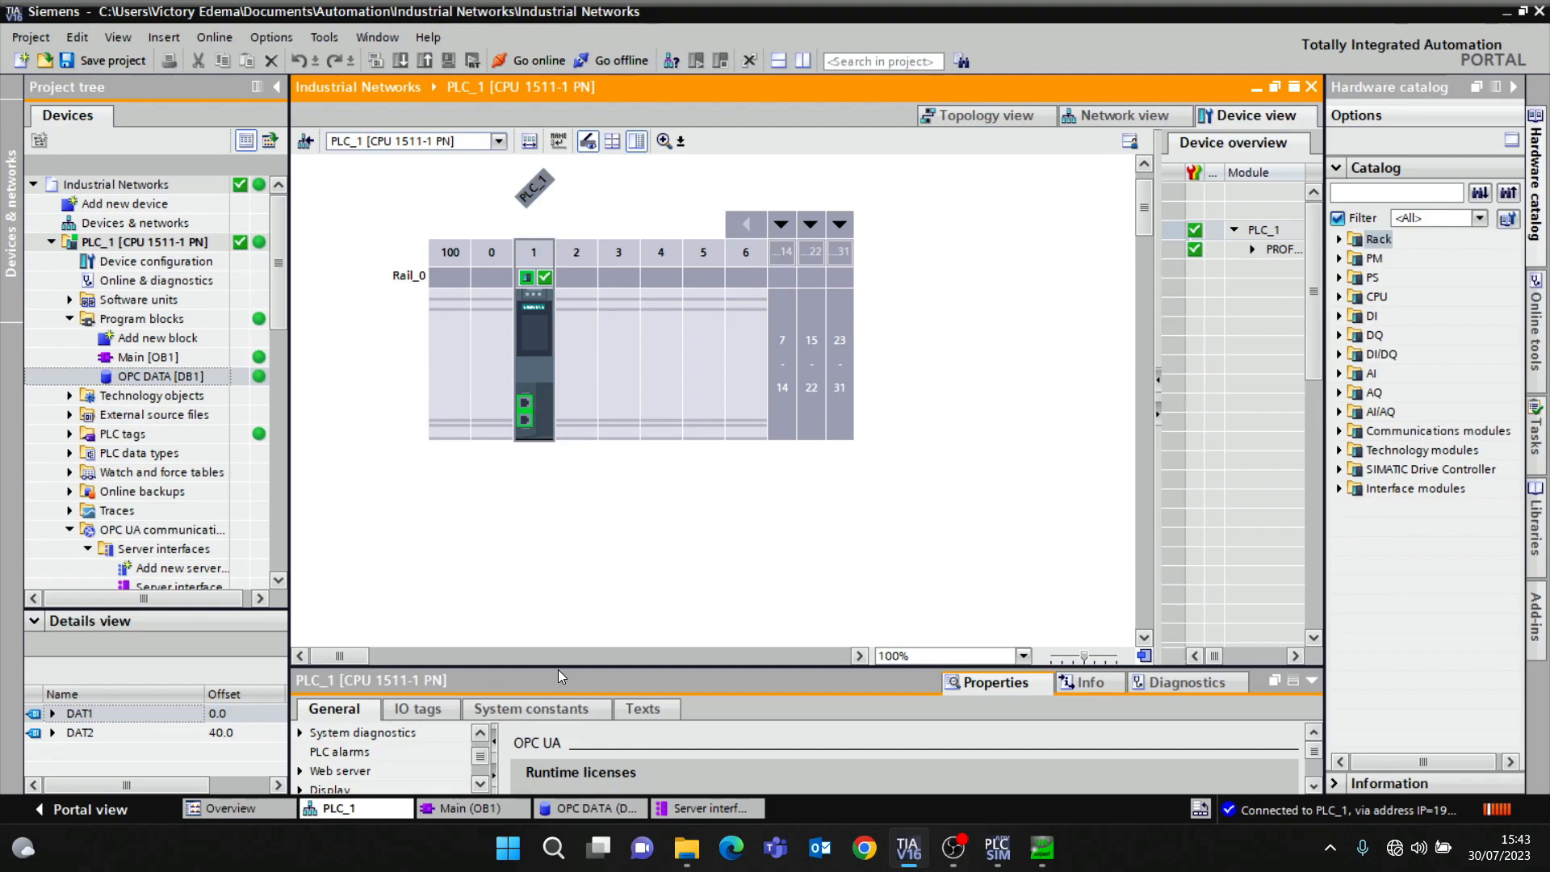
drag(558, 670, 483, 498)
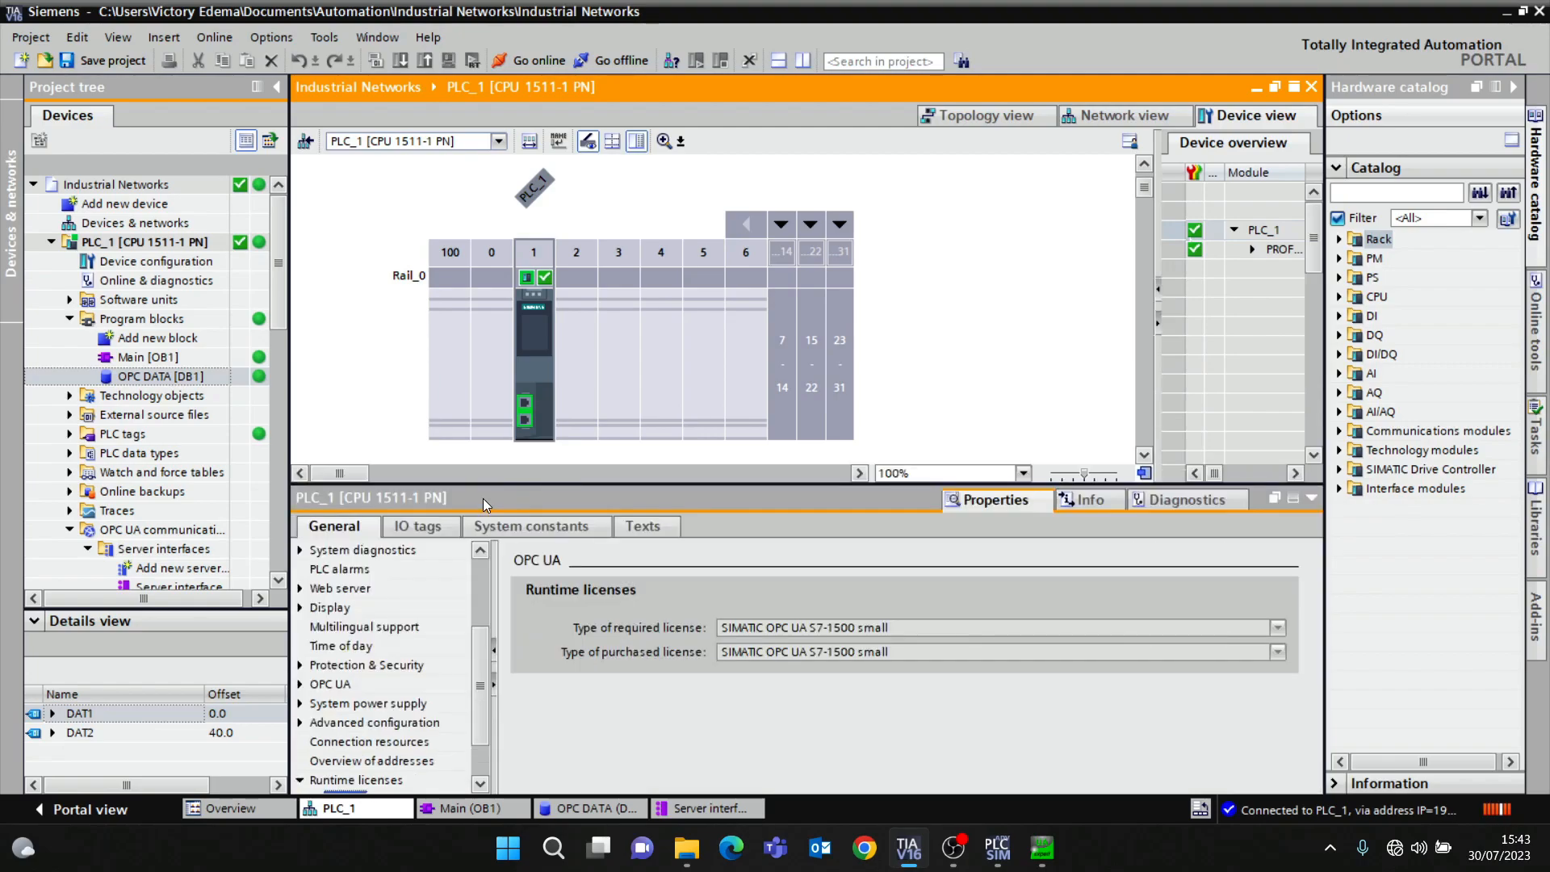
click(330, 685)
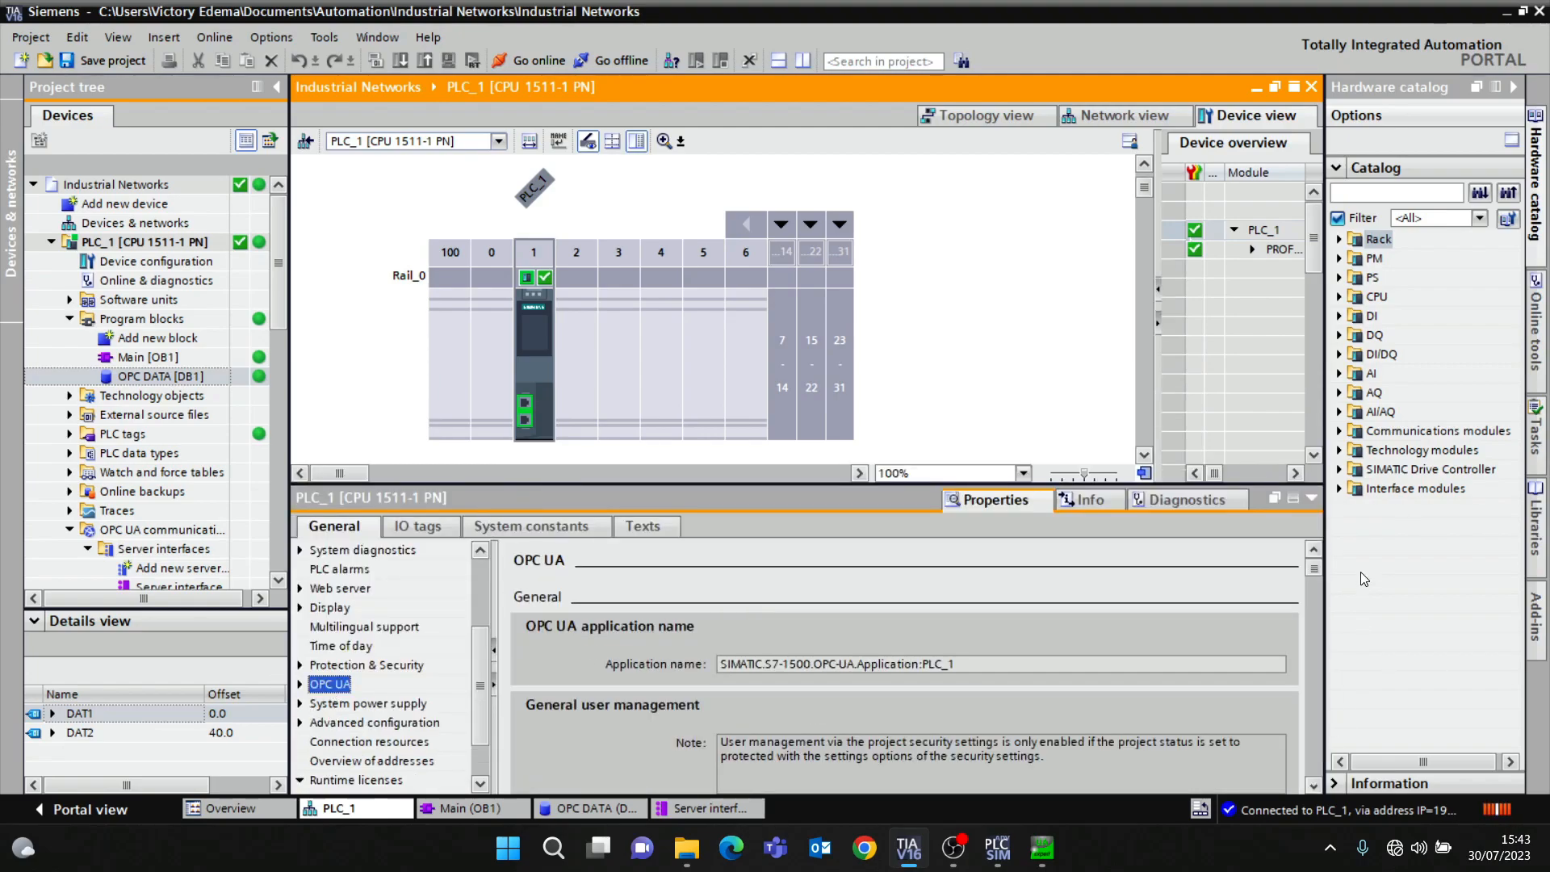
drag(1315, 568, 1335, 595)
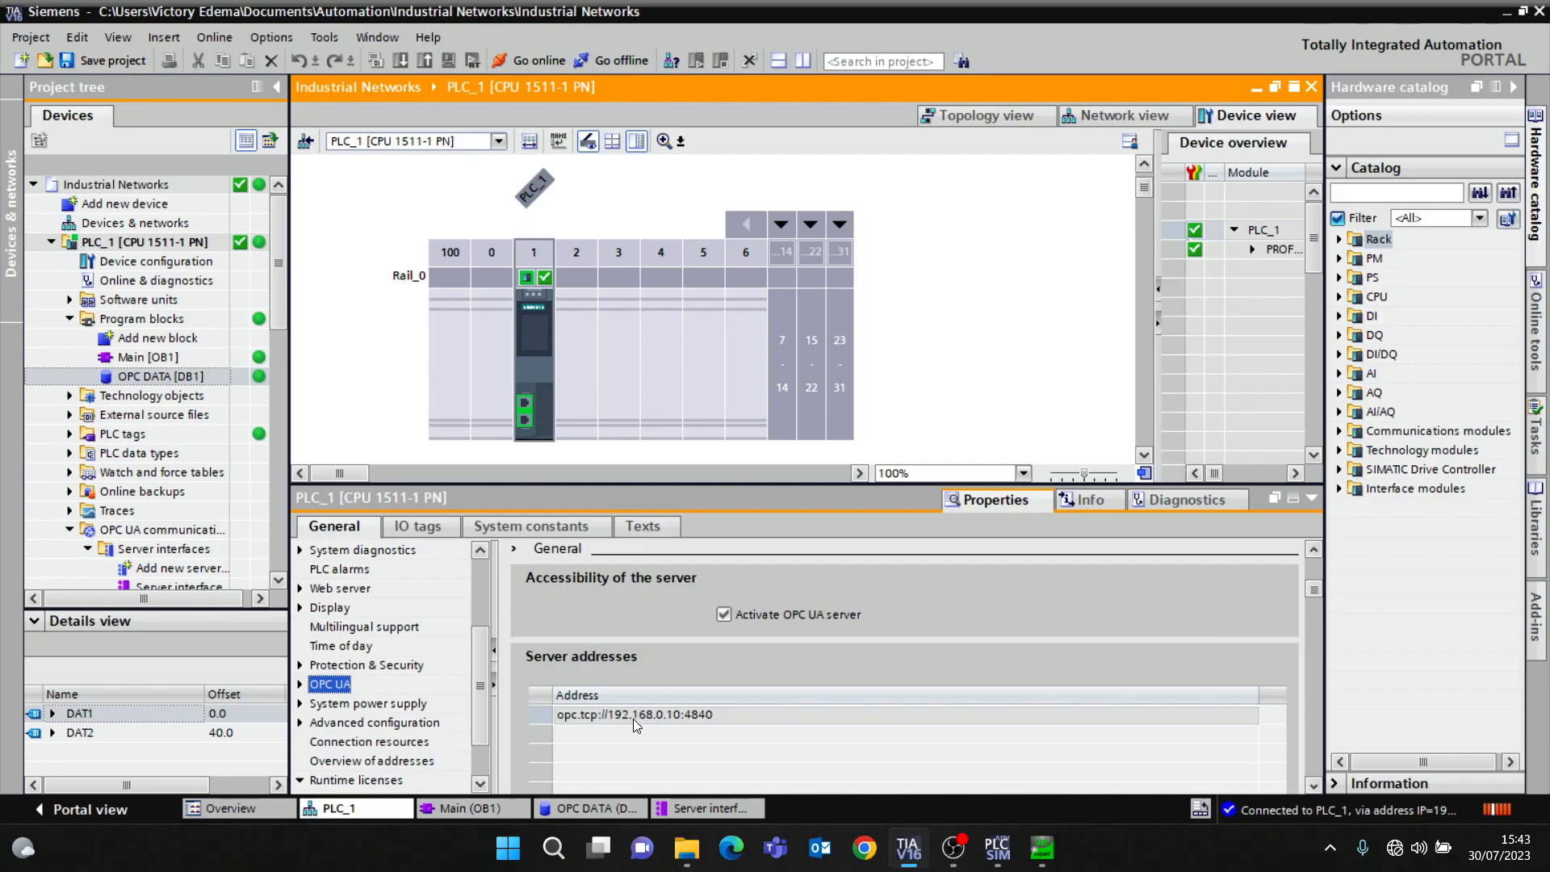
Return to UaExpert's URL prompt and add opc.tcp://192.168.0.10:4840 as the custom discovery server
mouse_move(1042, 848)
click(1098, 729)
drag(700, 408, 639, 398)
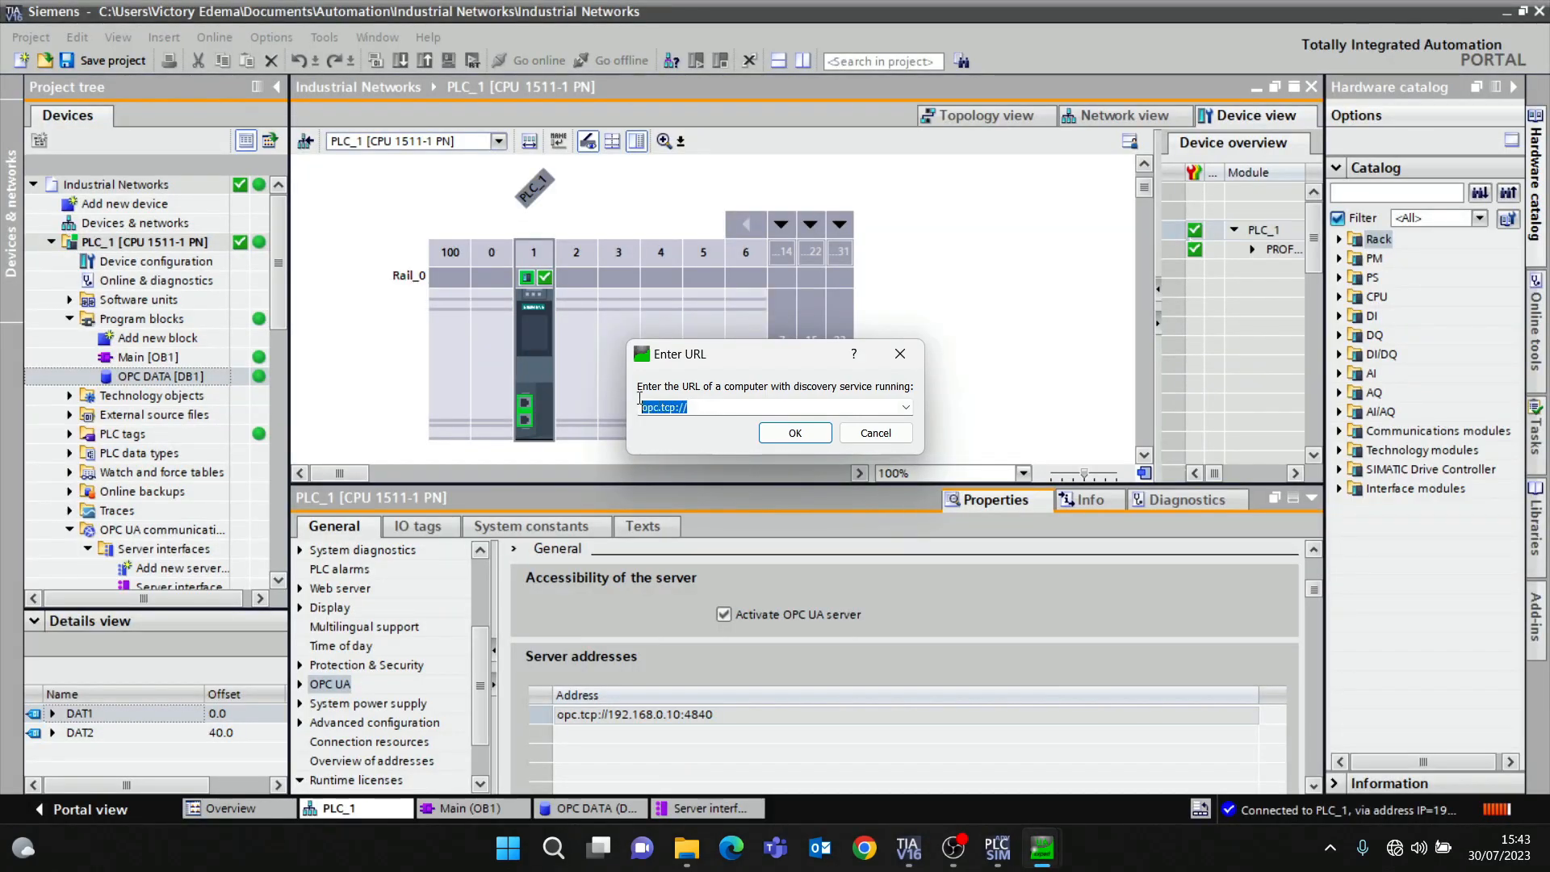
right_click(668, 407)
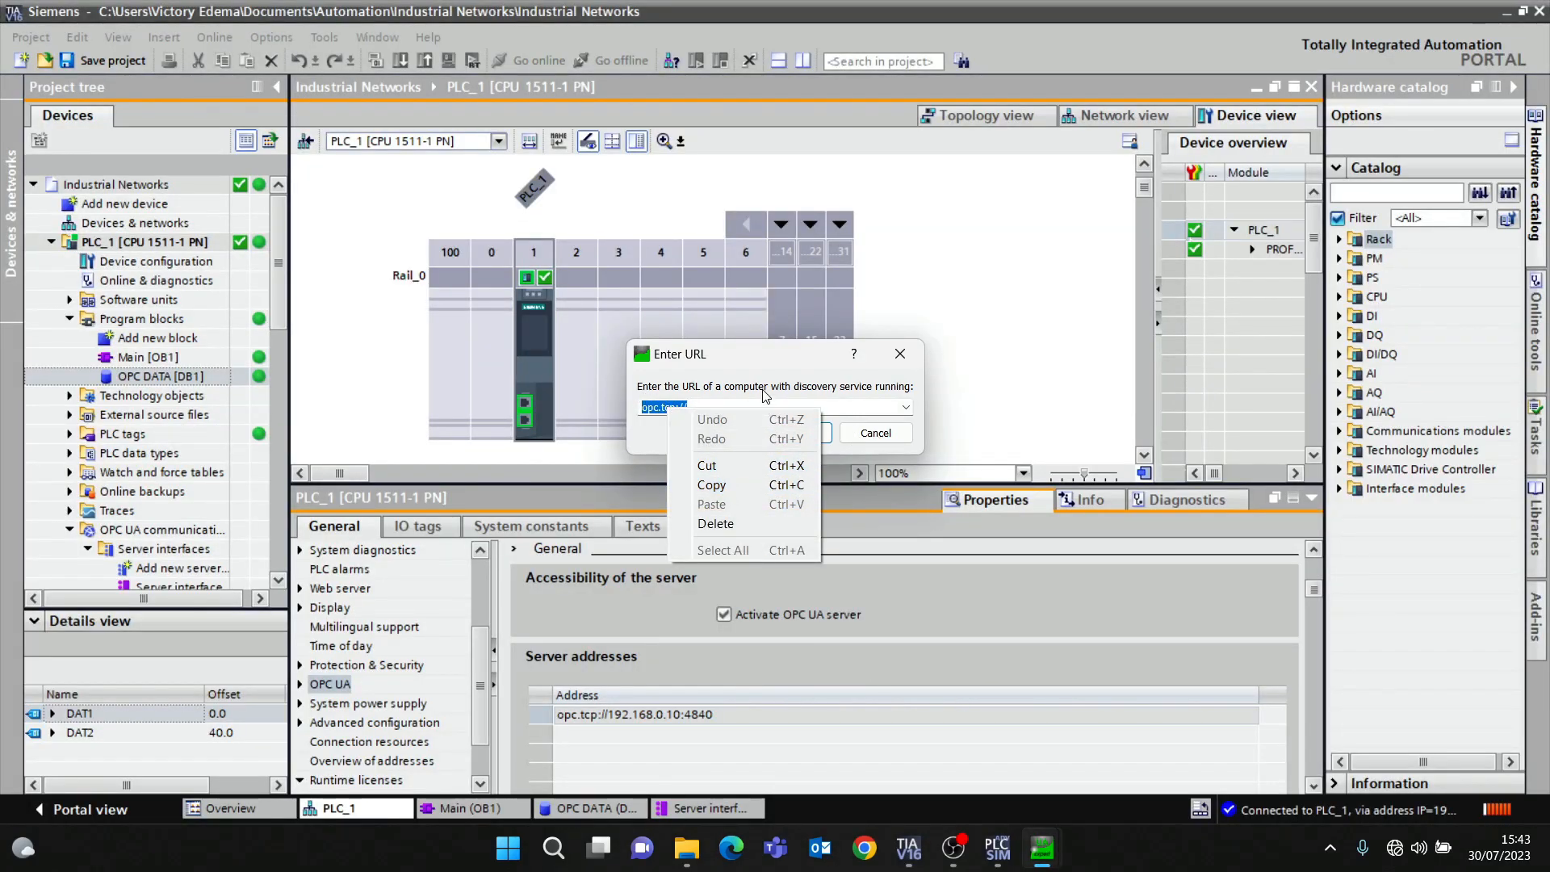
click(758, 351)
click(741, 408)
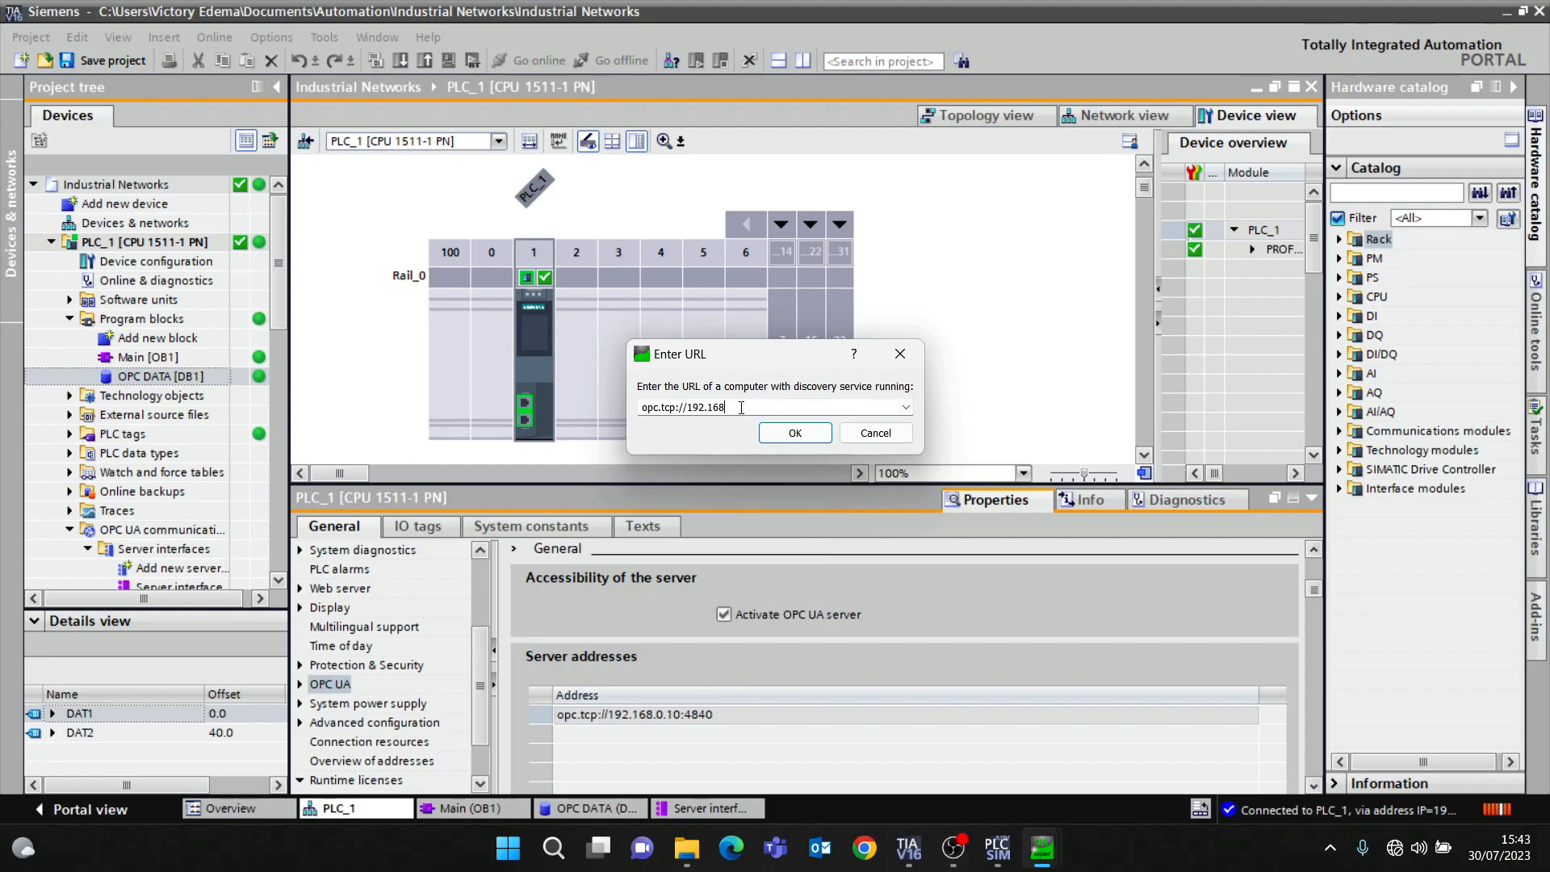
text(192.168.0.10:4840)
click(781, 436)
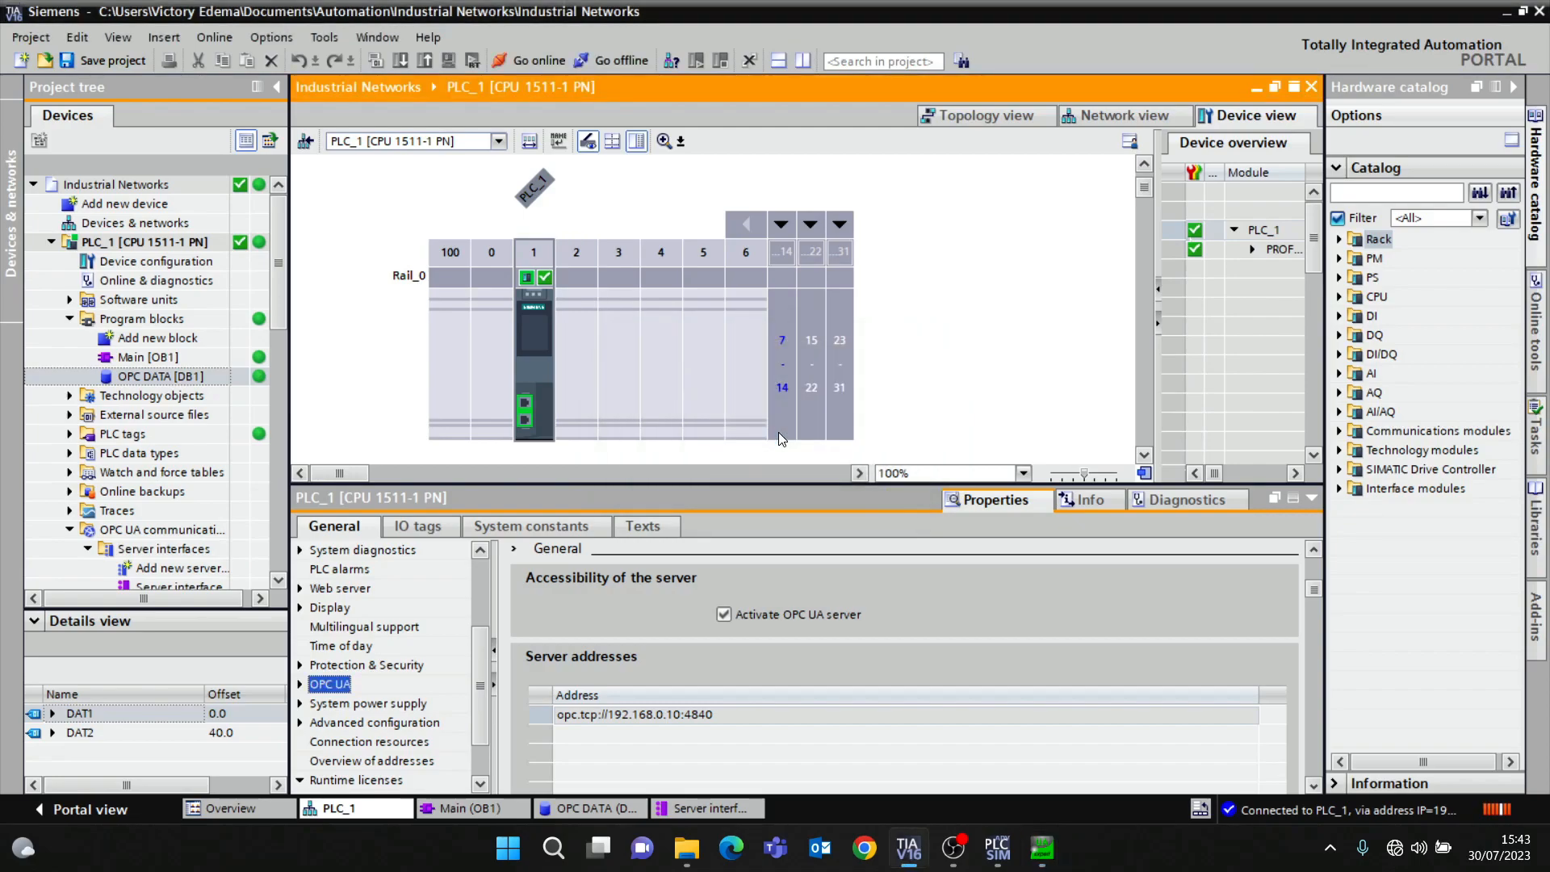
Add the S7-1500 server found under opc.tcp://192.168.0.10:4840 using its None - None endpoint with anonymous authentication
click(1041, 848)
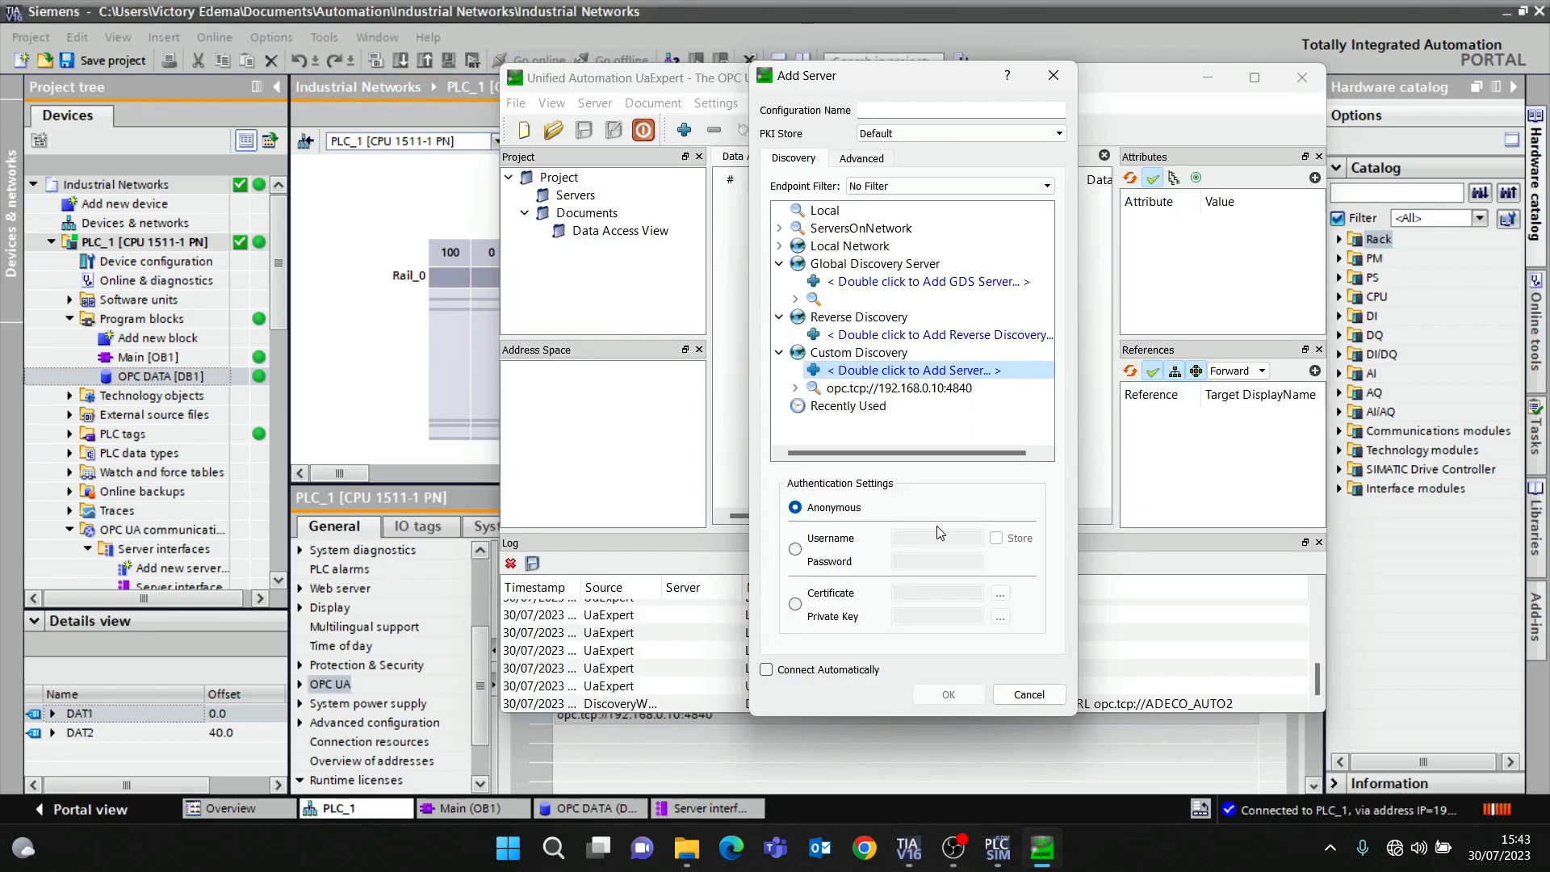
click(914, 390)
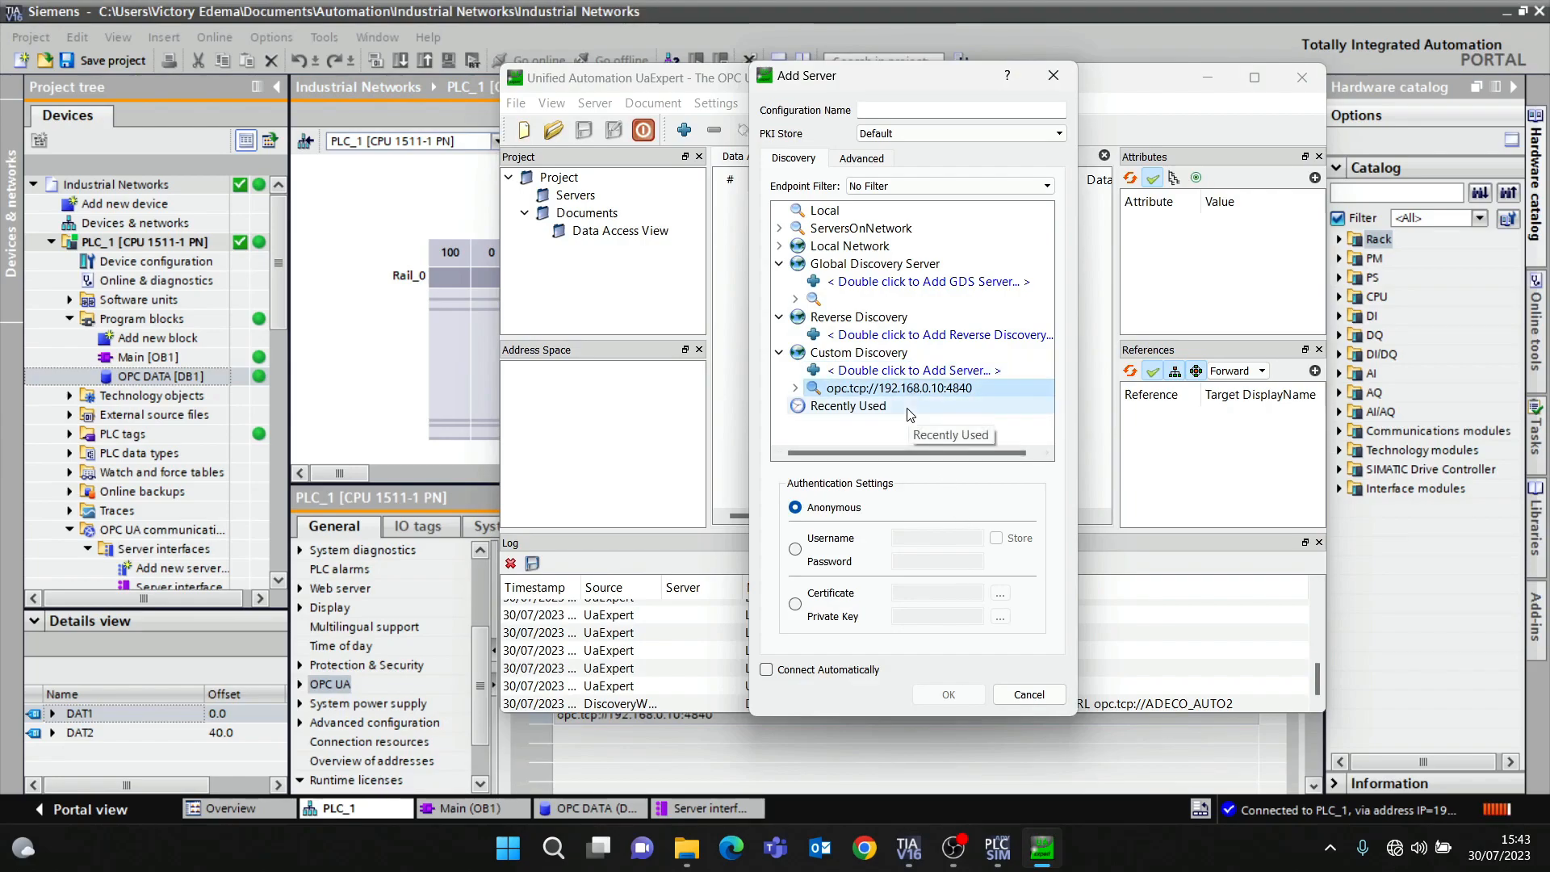
drag(885, 87, 756, 72)
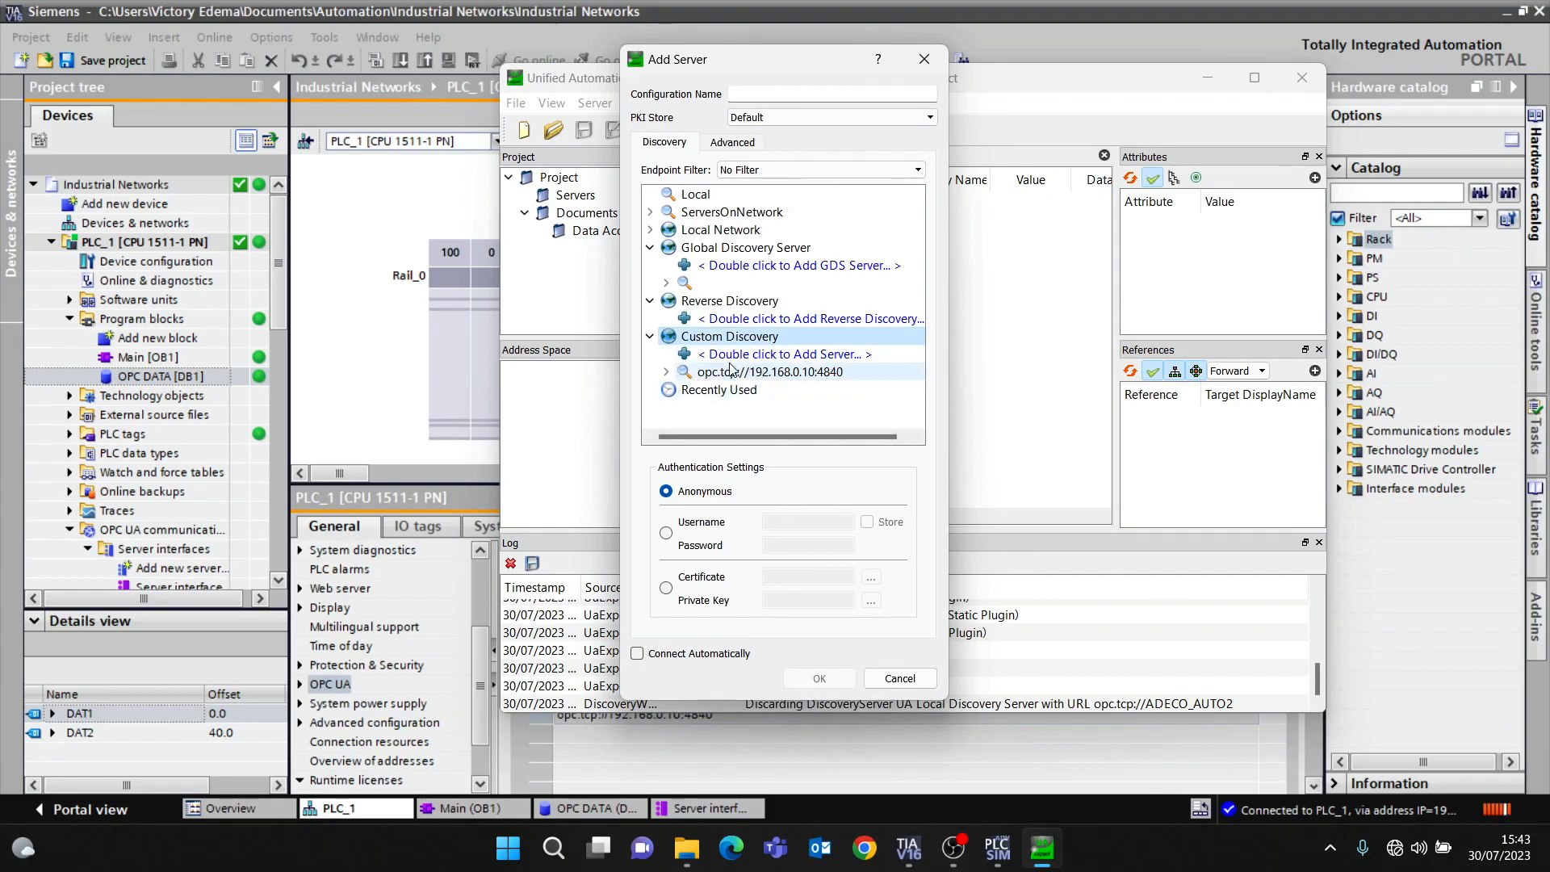
click(666, 371)
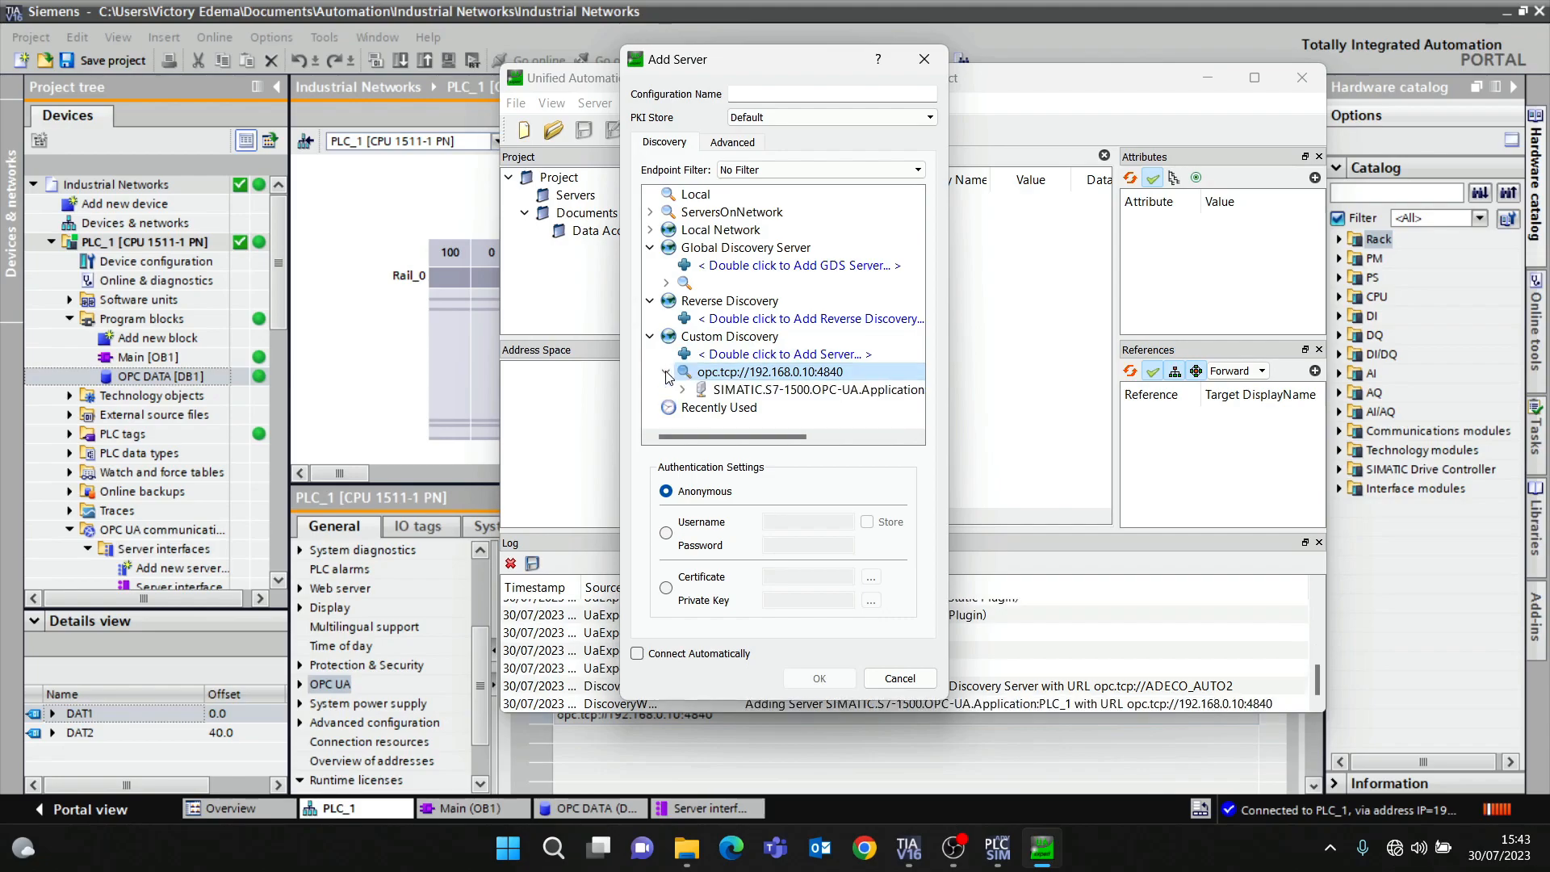
click(799, 392)
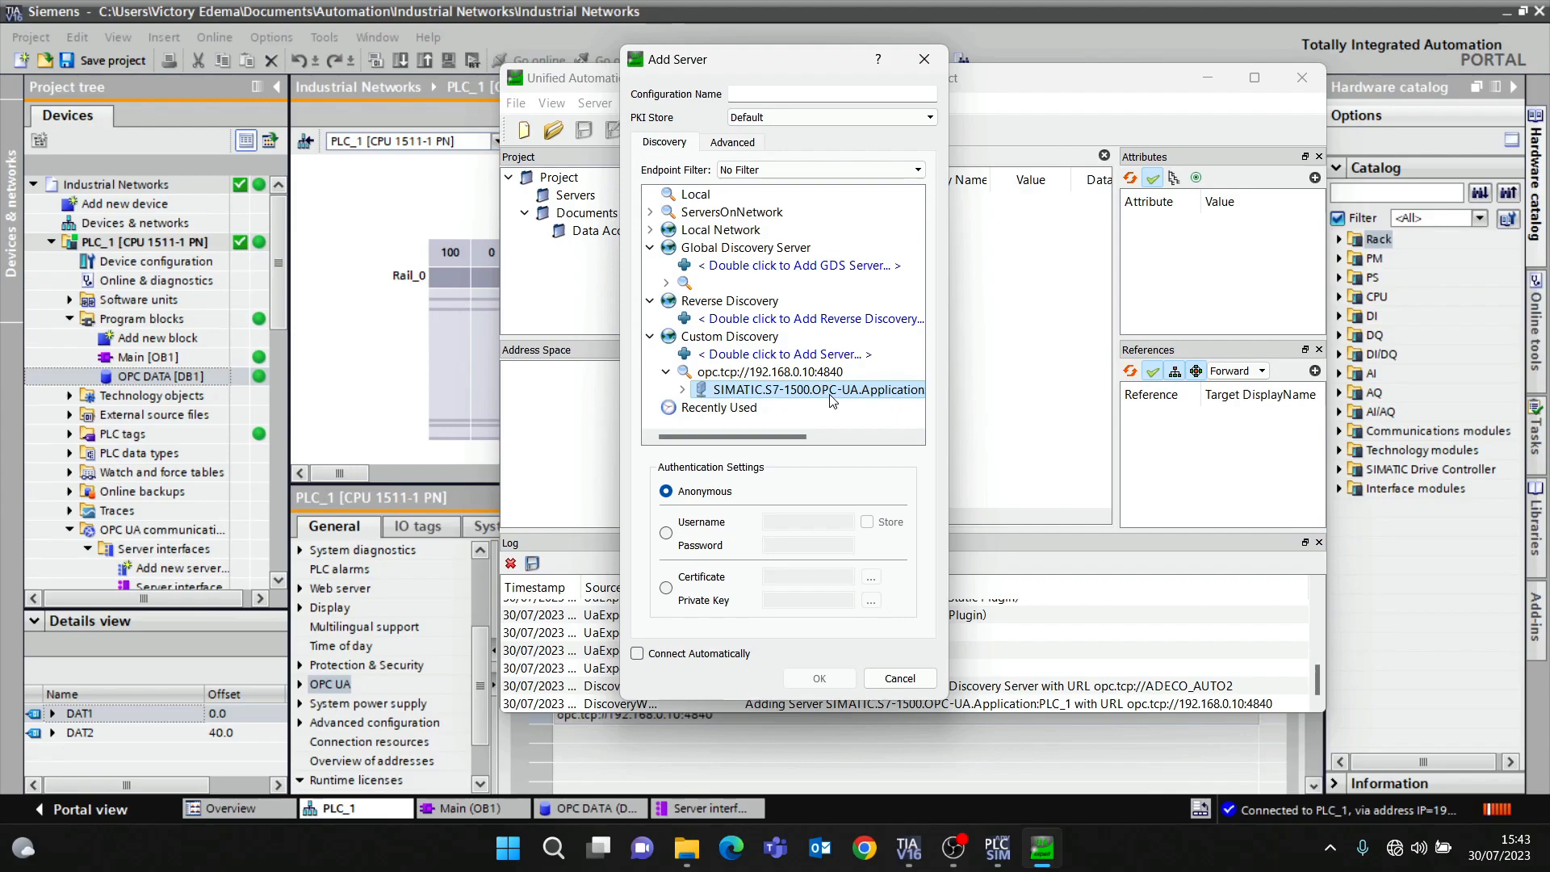
click(683, 392)
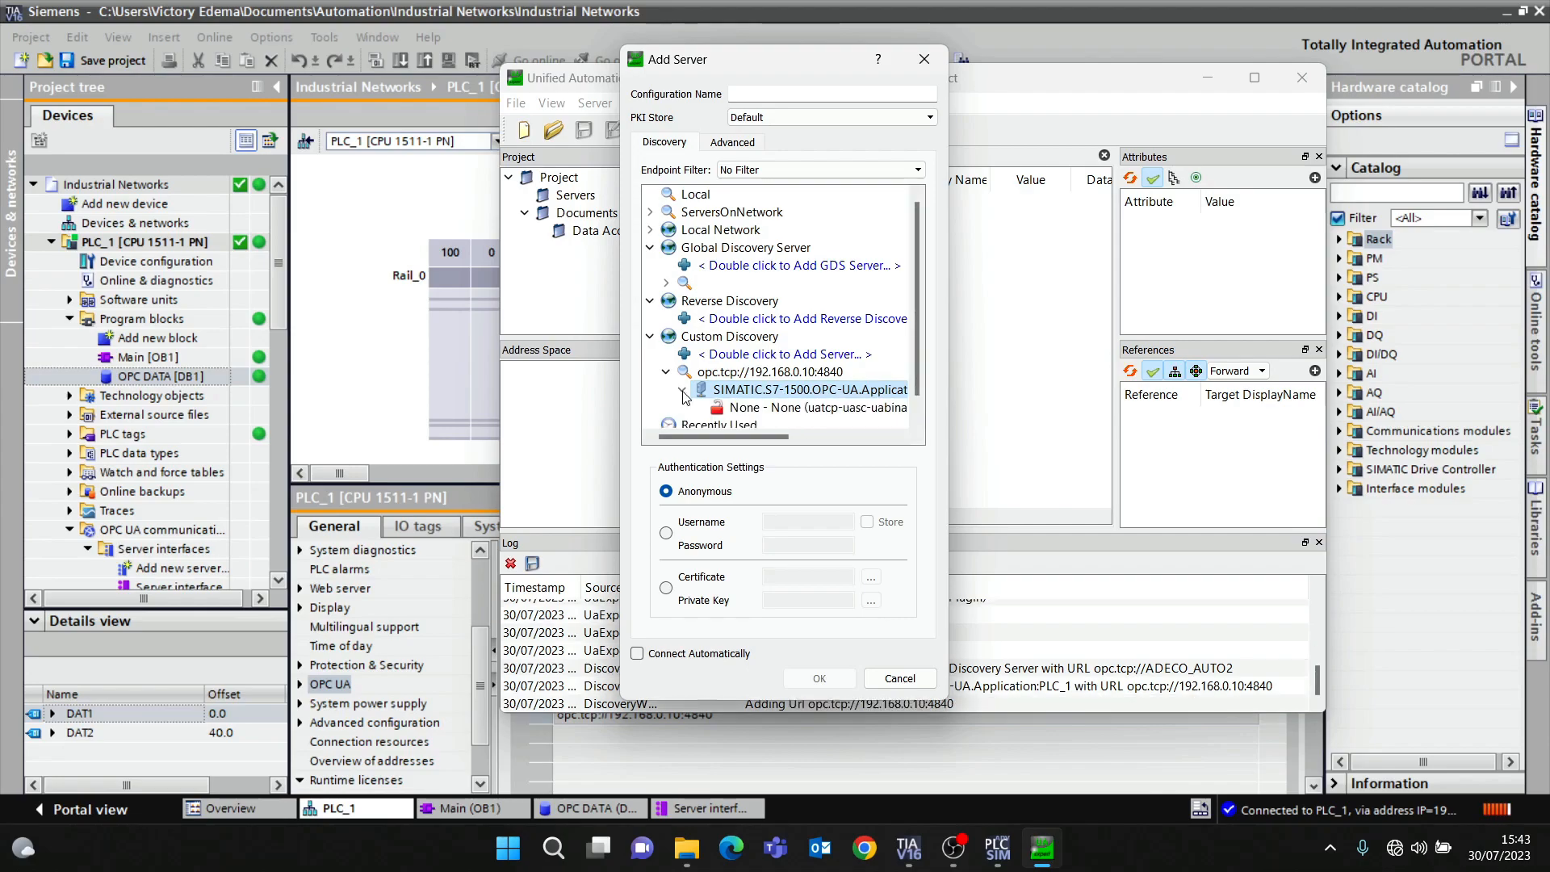
scroll(727, 400, down, 1)
click(805, 396)
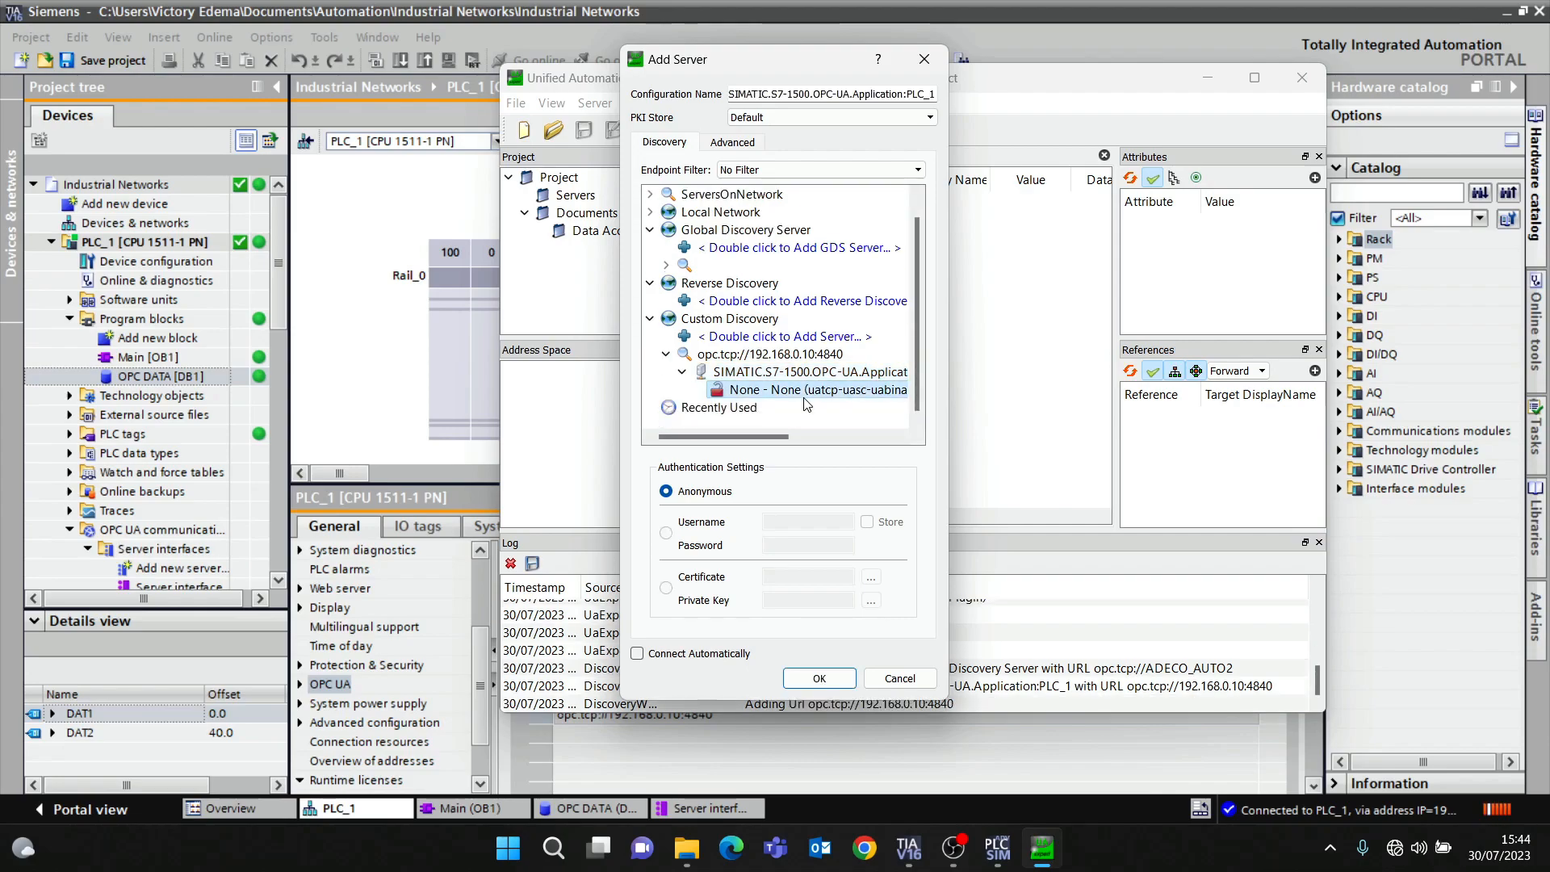
click(823, 680)
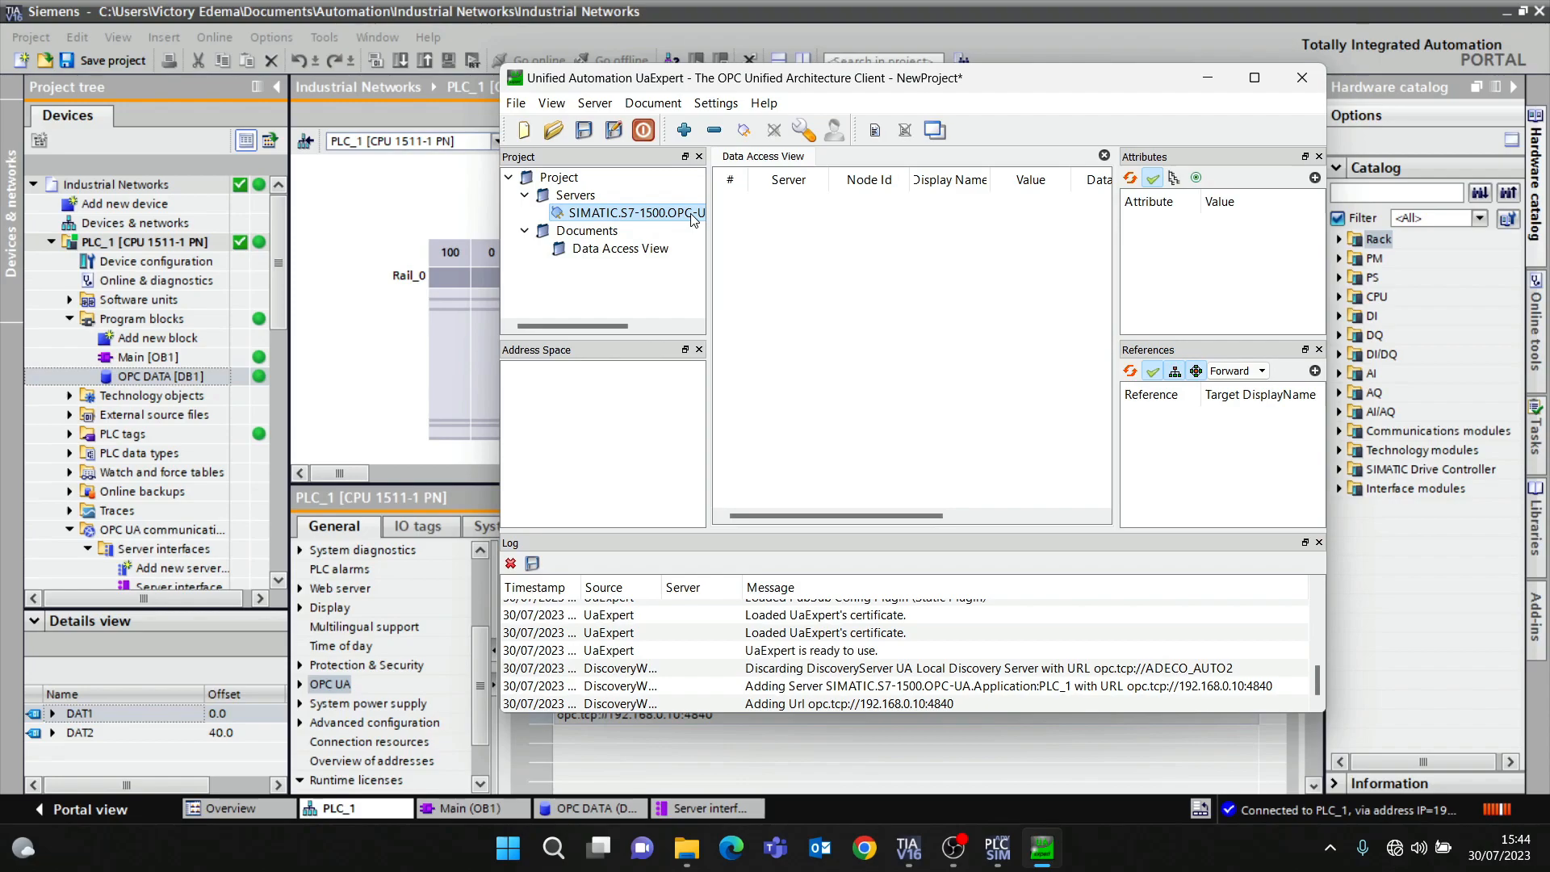
Connect to the added SIMATIC S7-1500 server, trusting its PLCSim Advanced certificate
click(585, 232)
click(590, 252)
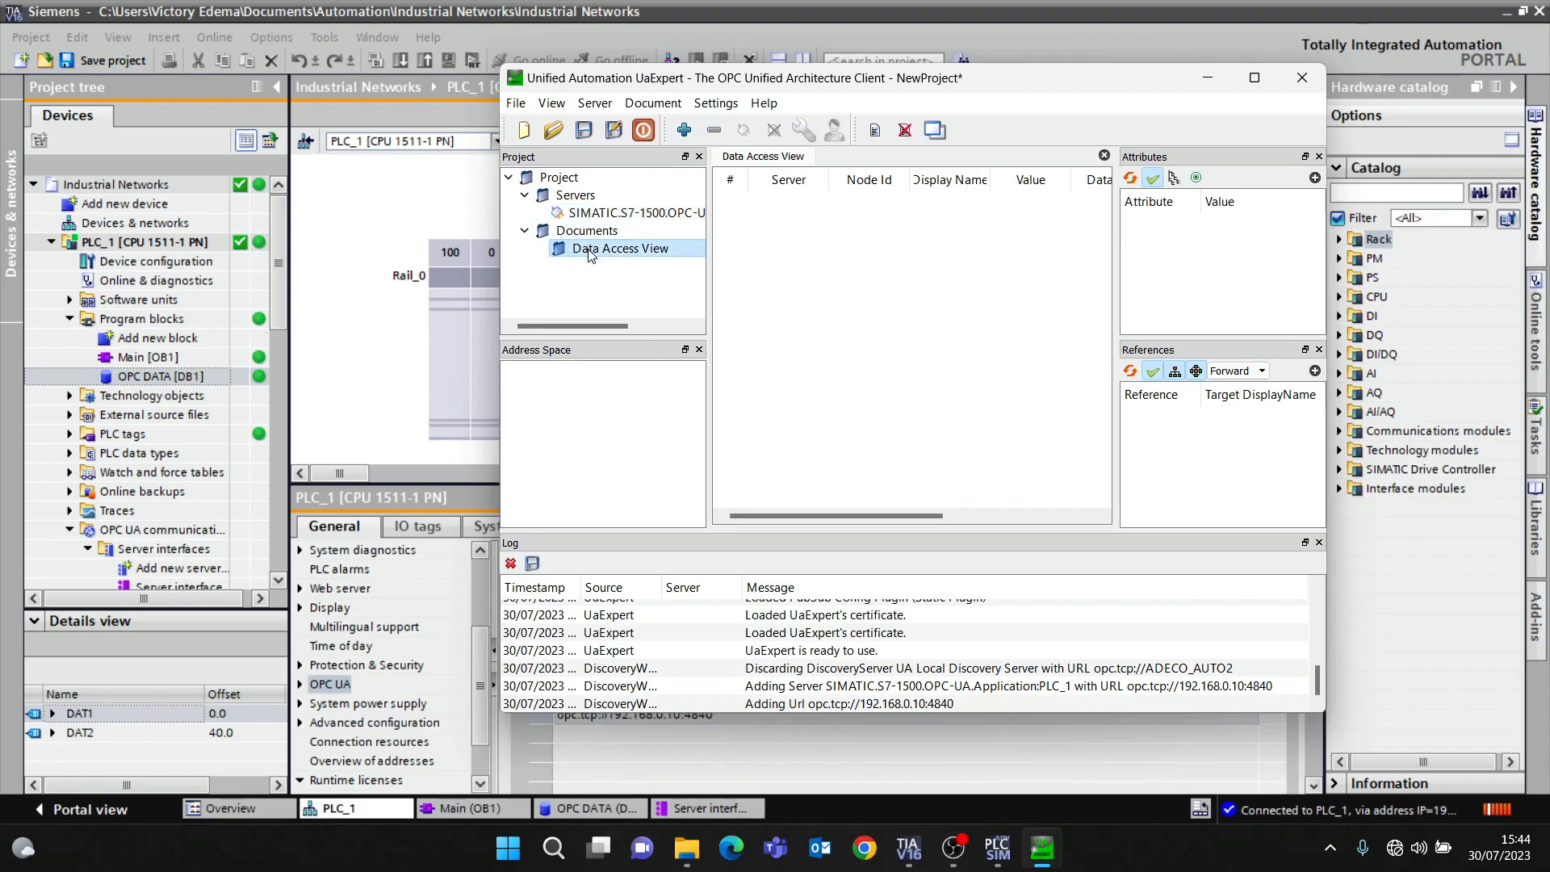
click(579, 215)
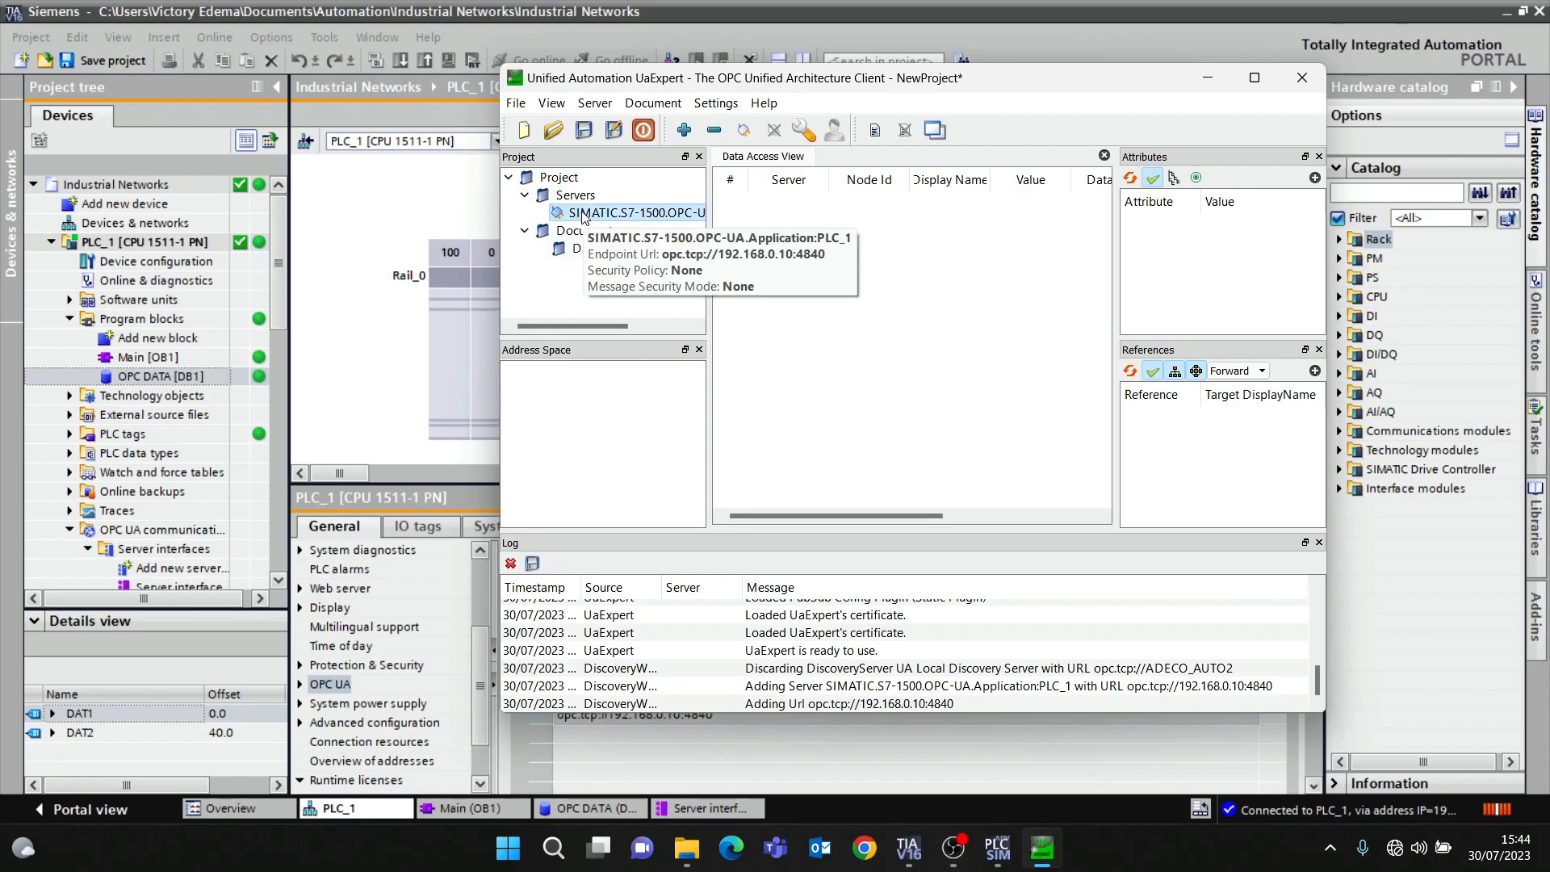
right_click(582, 216)
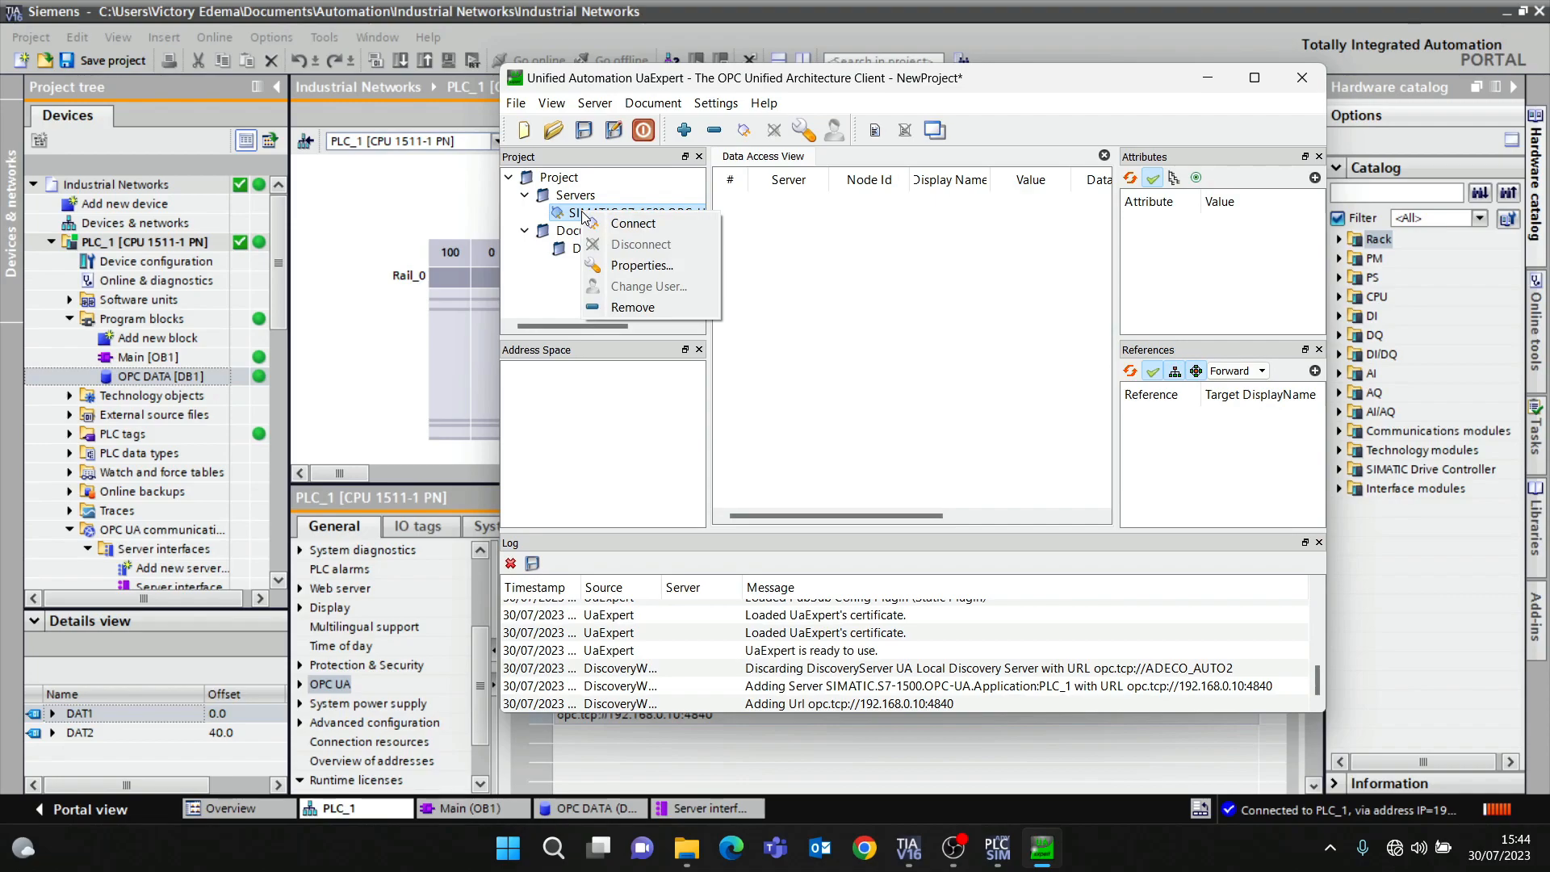
click(656, 231)
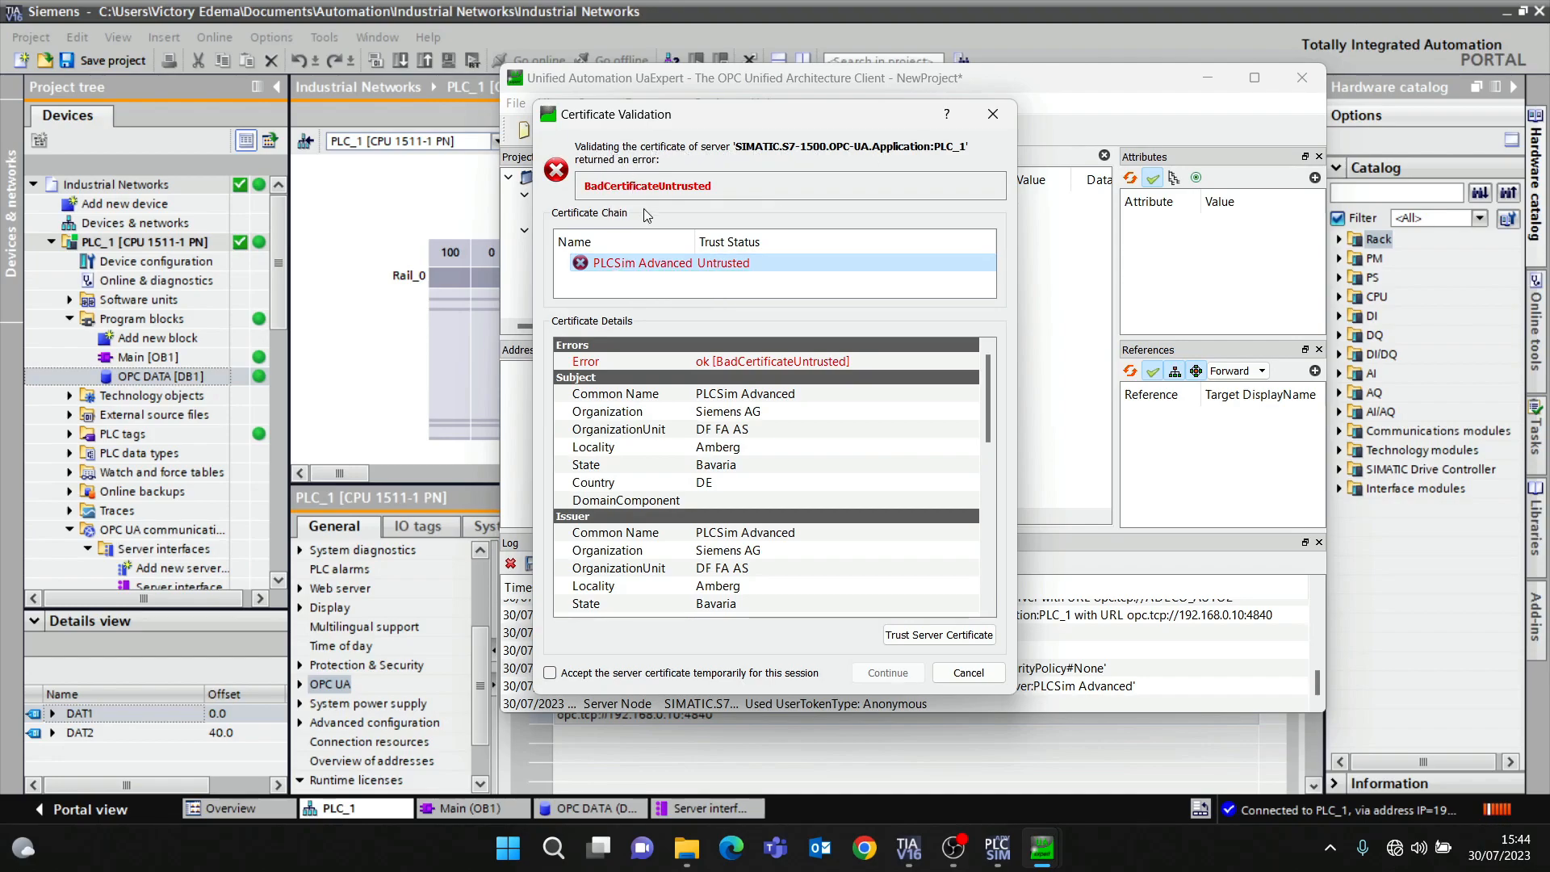
click(914, 632)
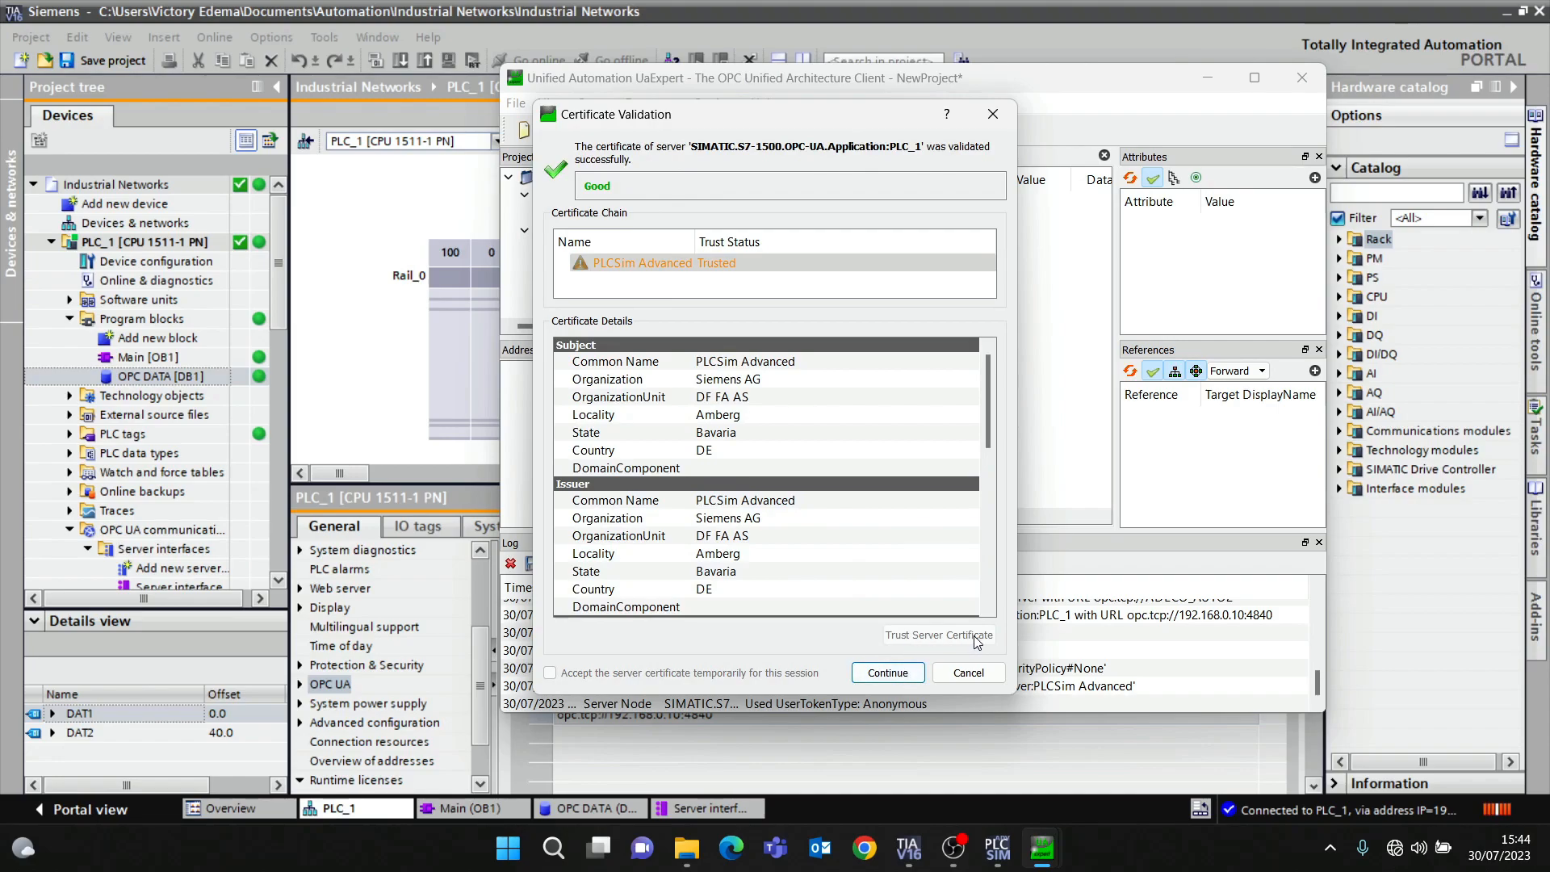
click(886, 675)
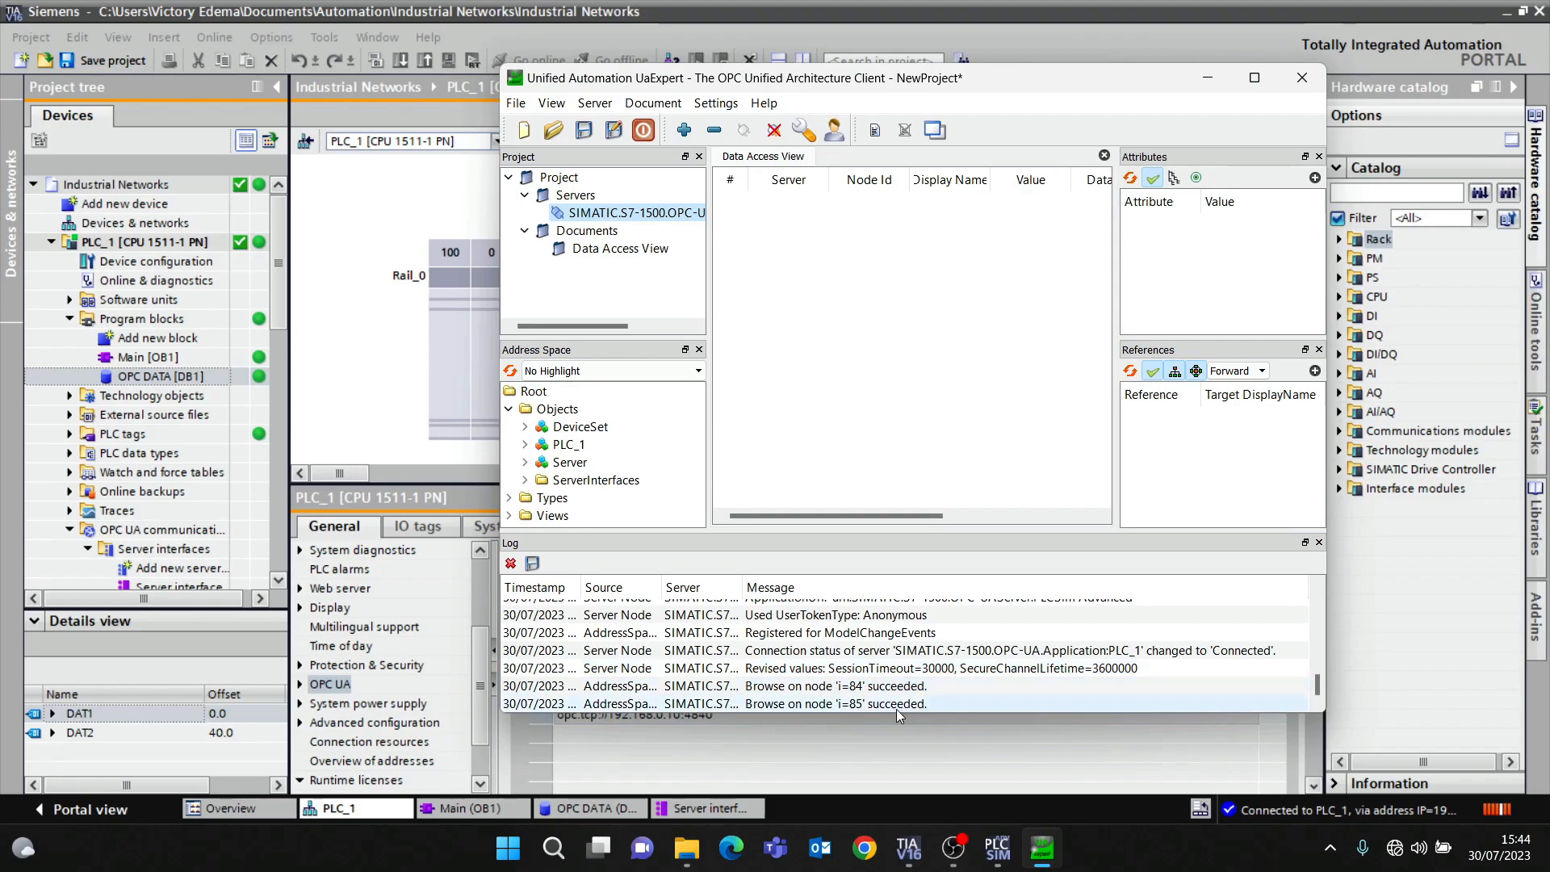
Review the connected SIMATIC server's connection properties, then close them without changes
right_click(589, 214)
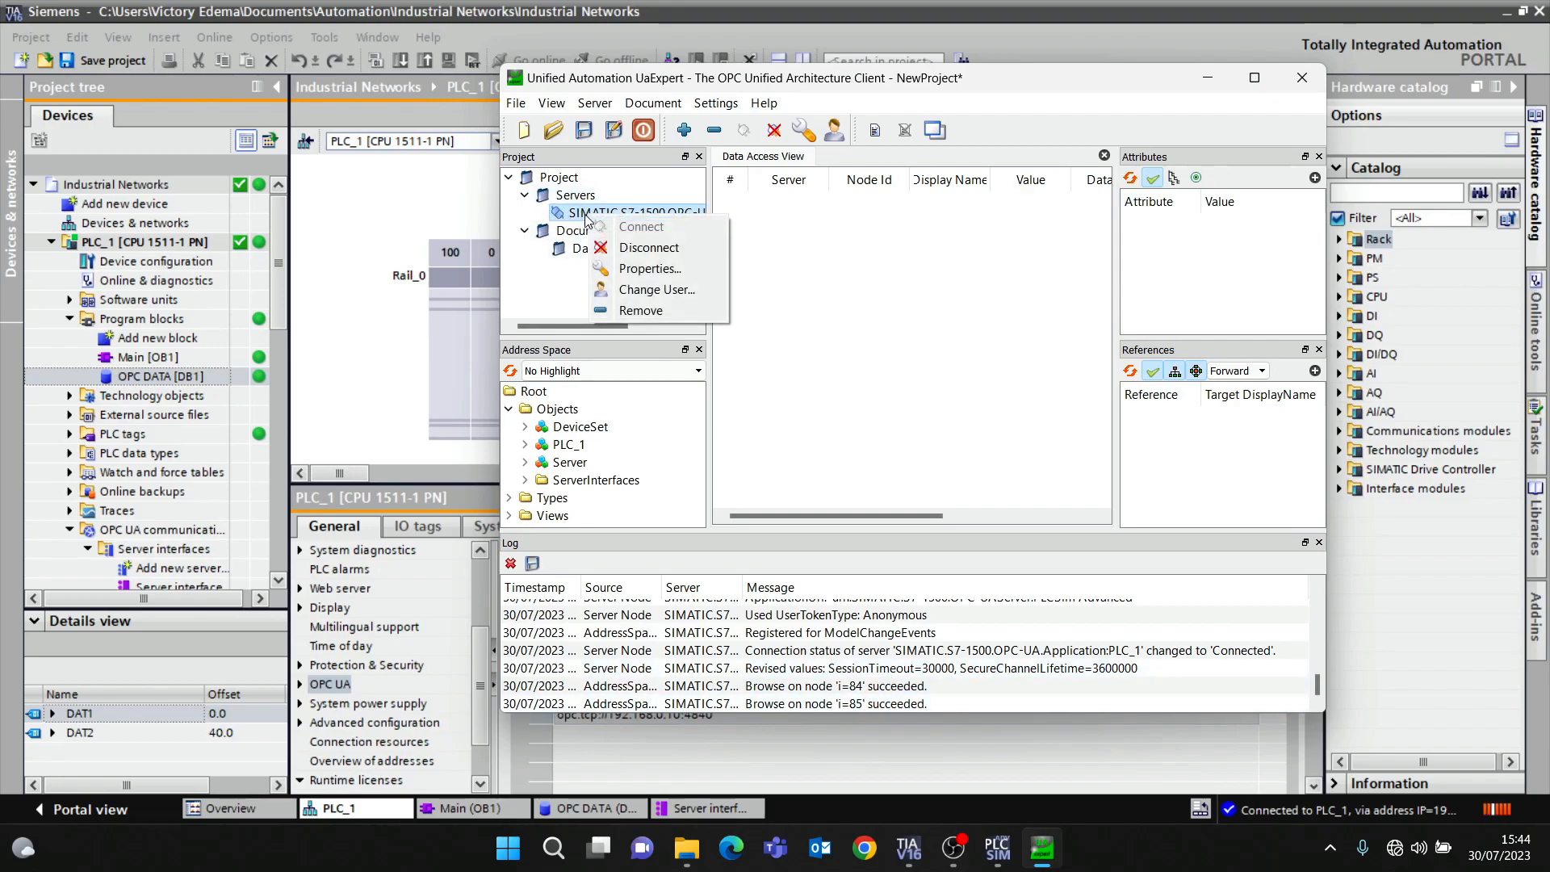
click(648, 268)
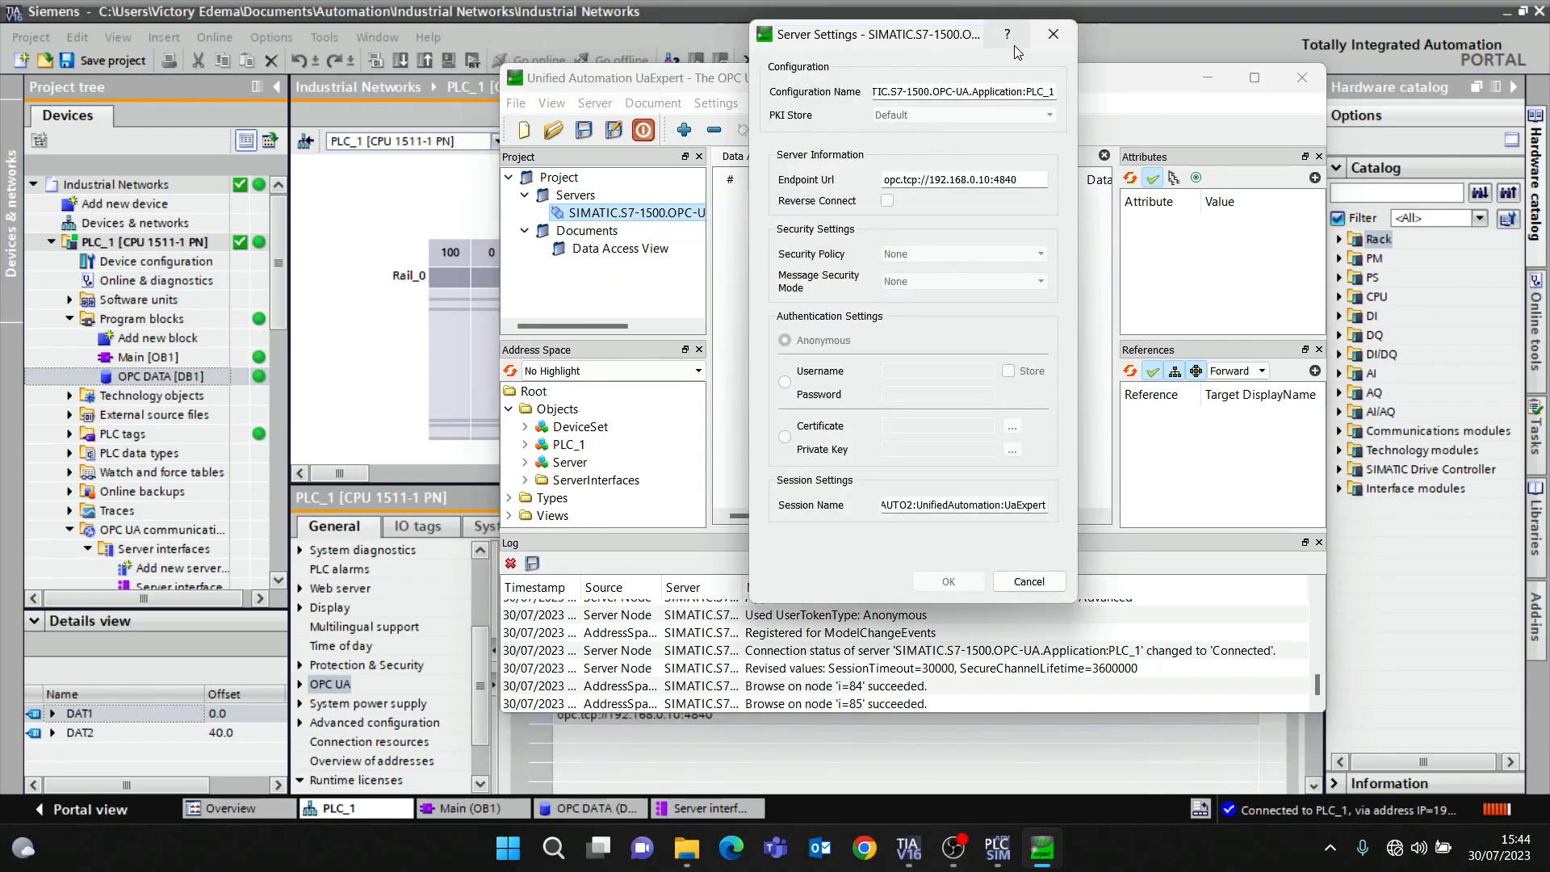
click(1053, 34)
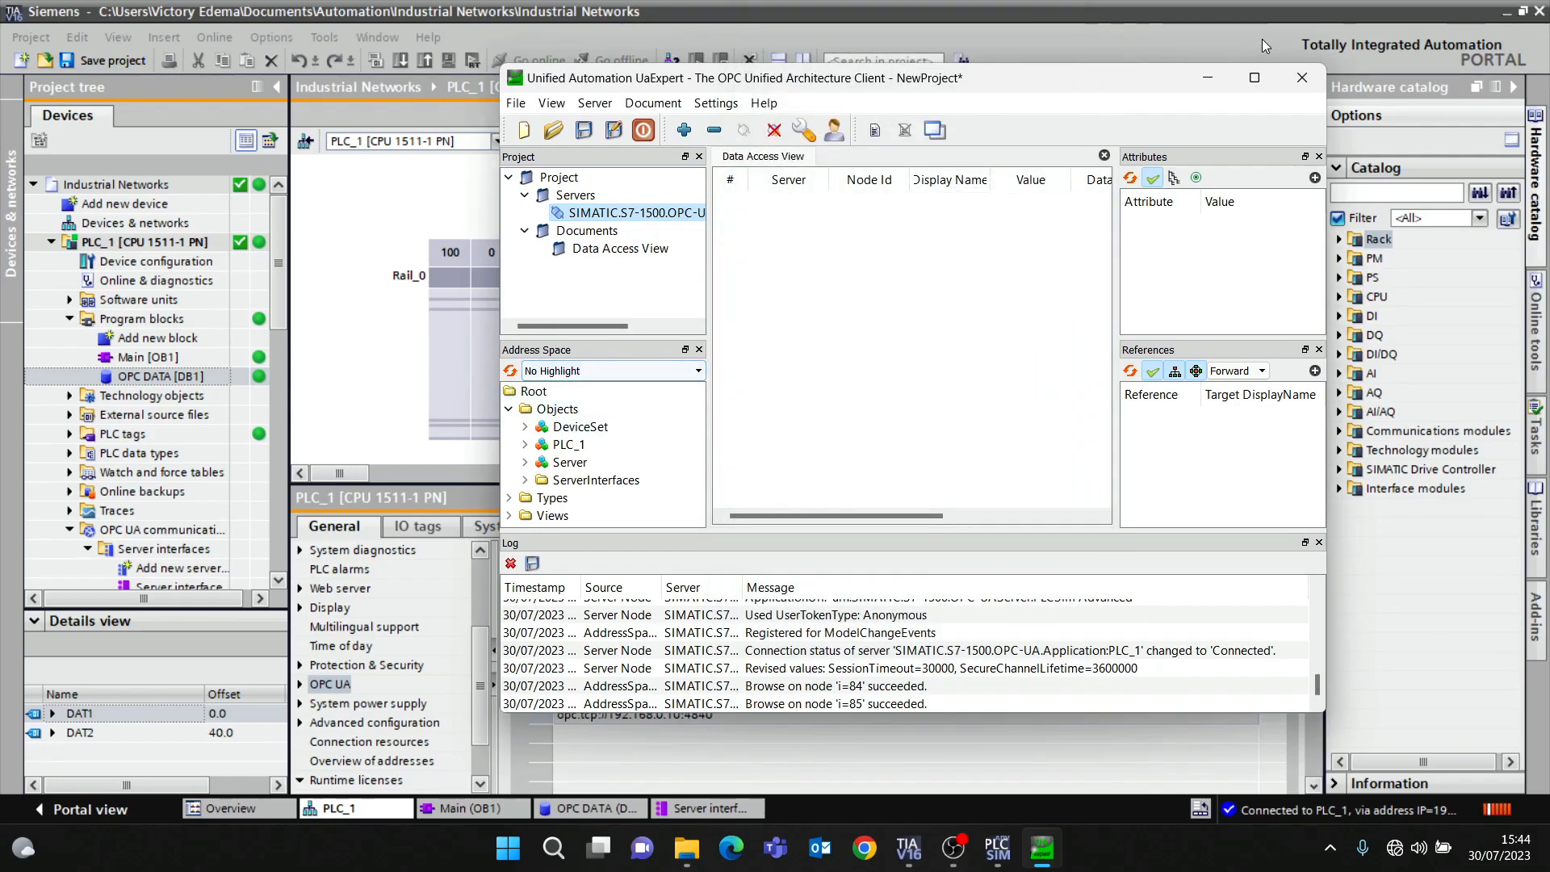
Maximize the UaExpert window, expand PLC_1 in the address space and show the attributes of DeviceRevision
click(1254, 77)
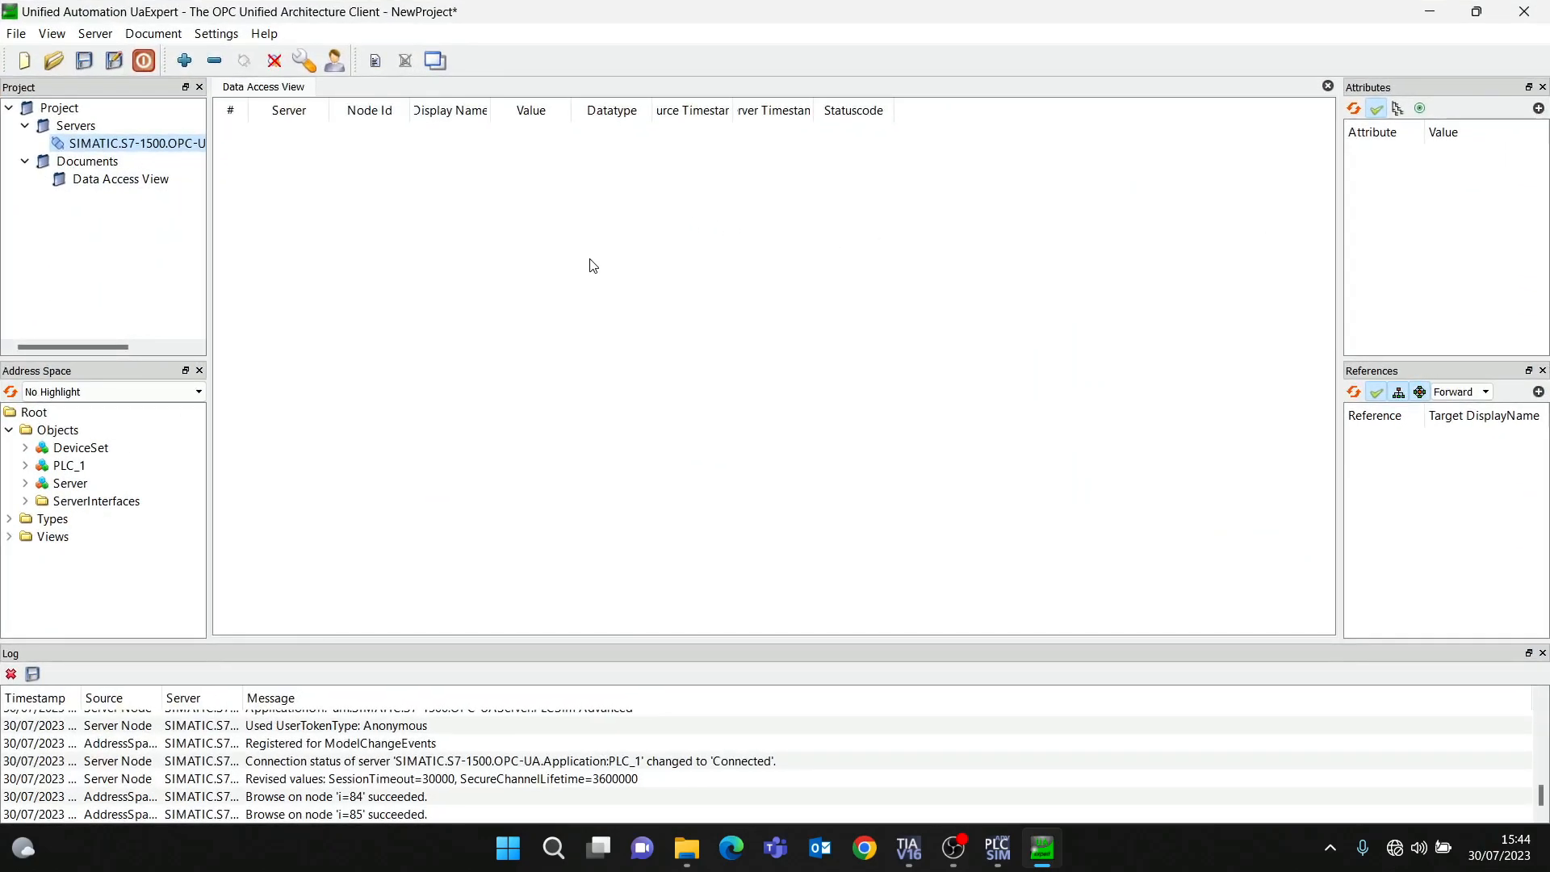
click(27, 467)
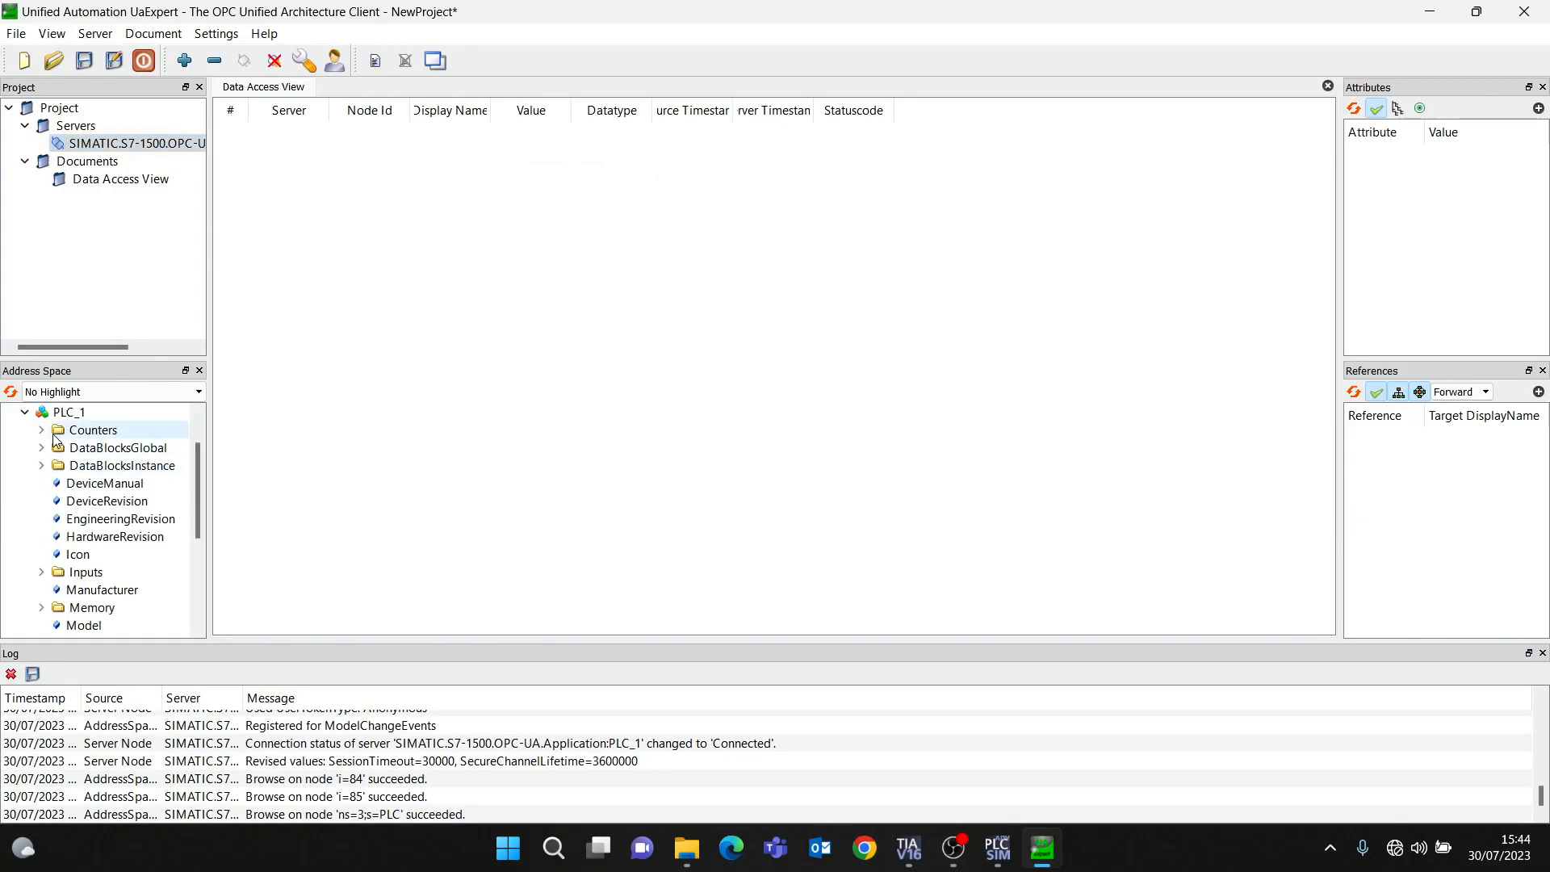
click(107, 501)
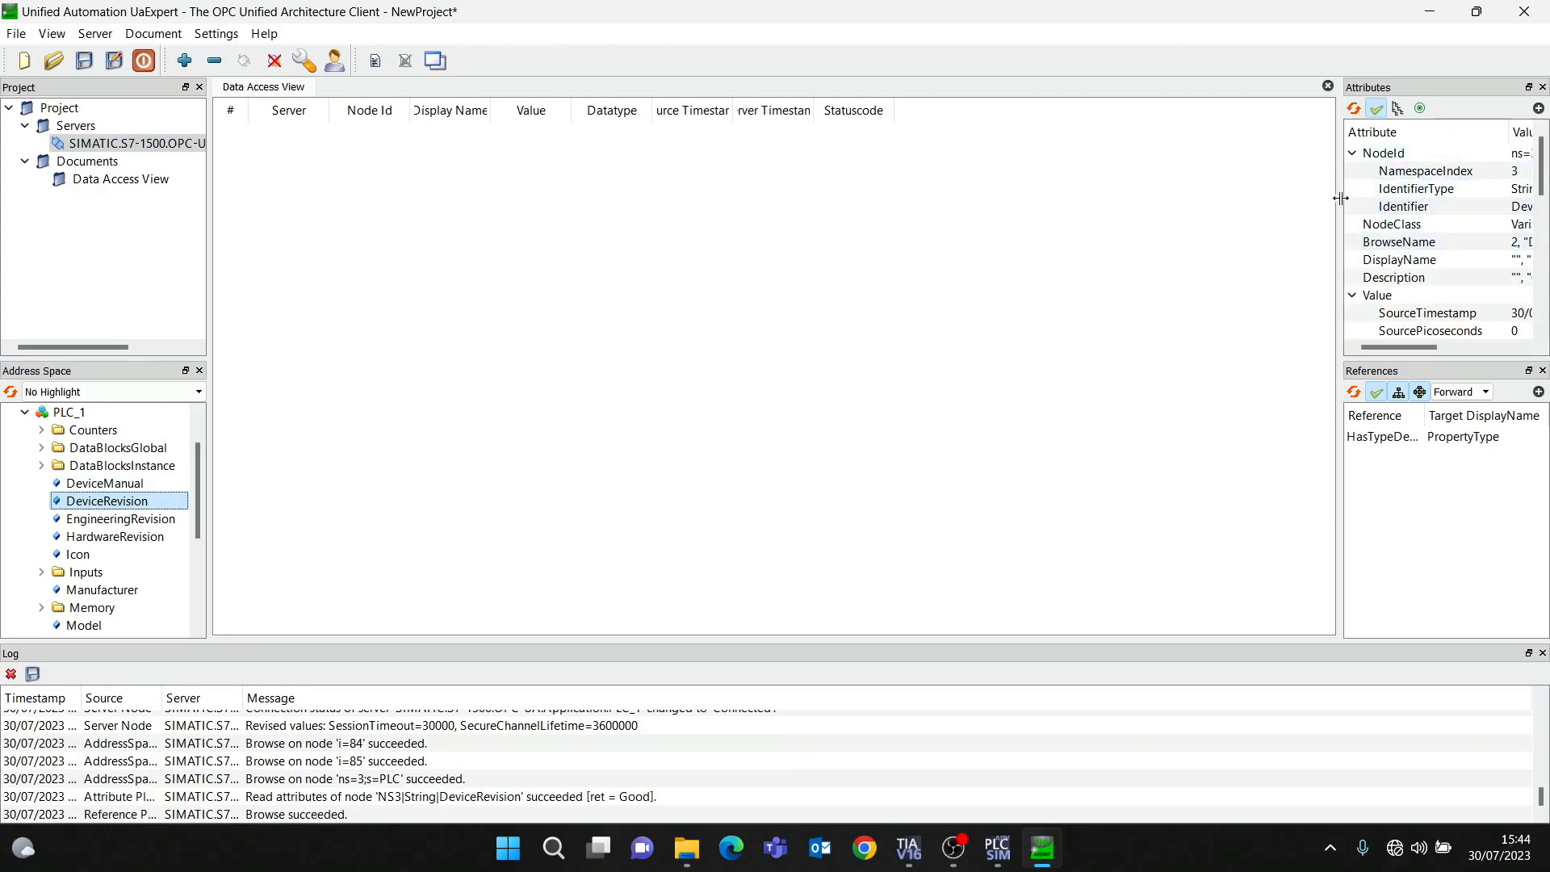
Widen the Attributes pane so its values are fully readable and look through the DeviceRevision node's attributes
drag(1340, 198, 970, 197)
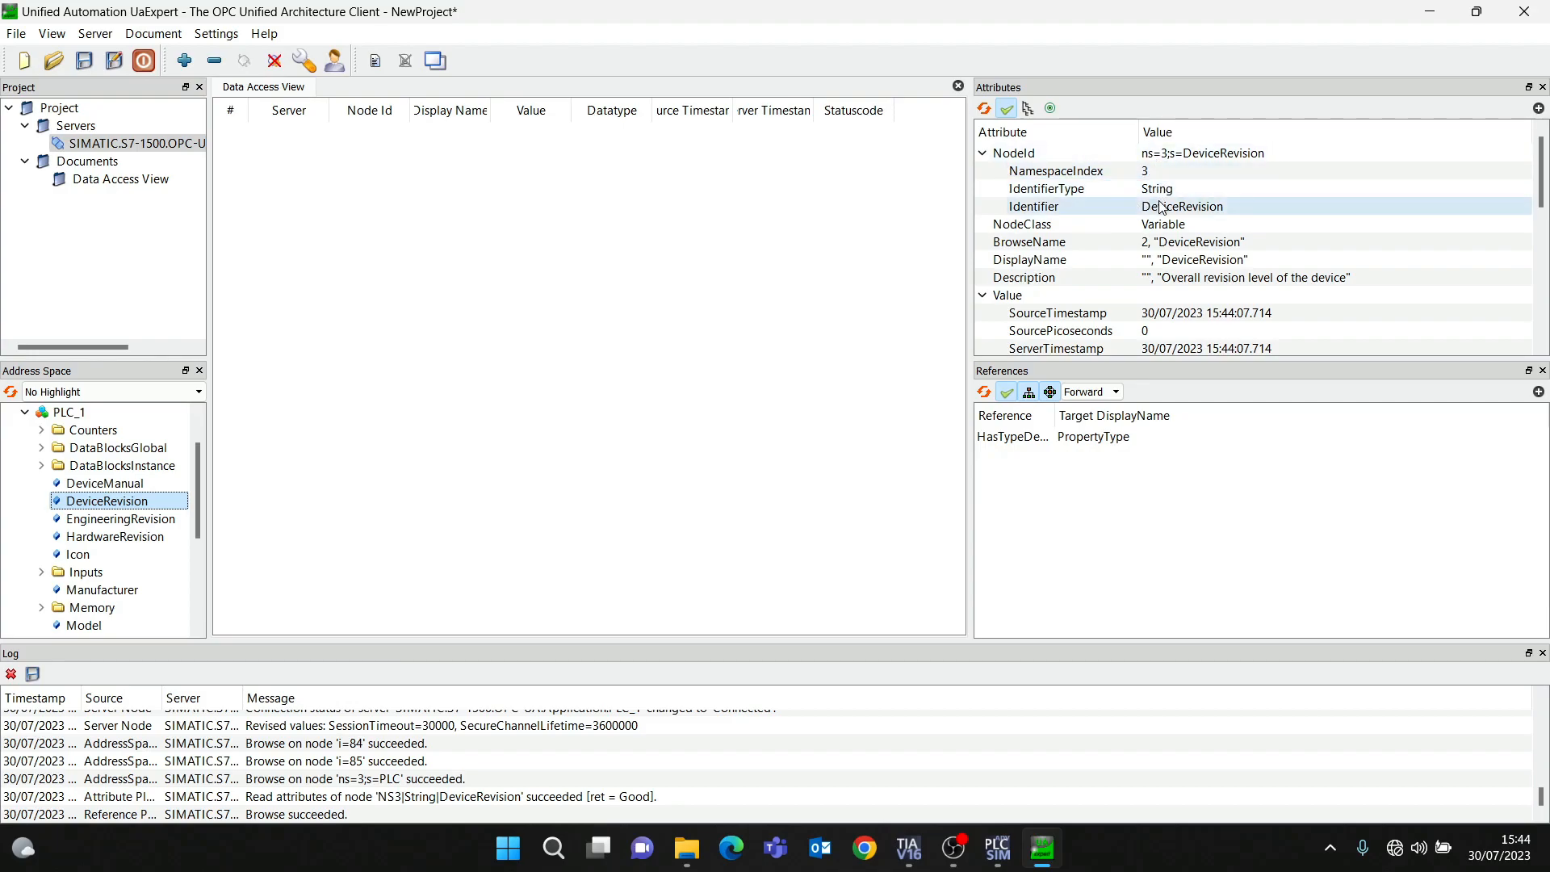
scroll(1114, 211, down, 3)
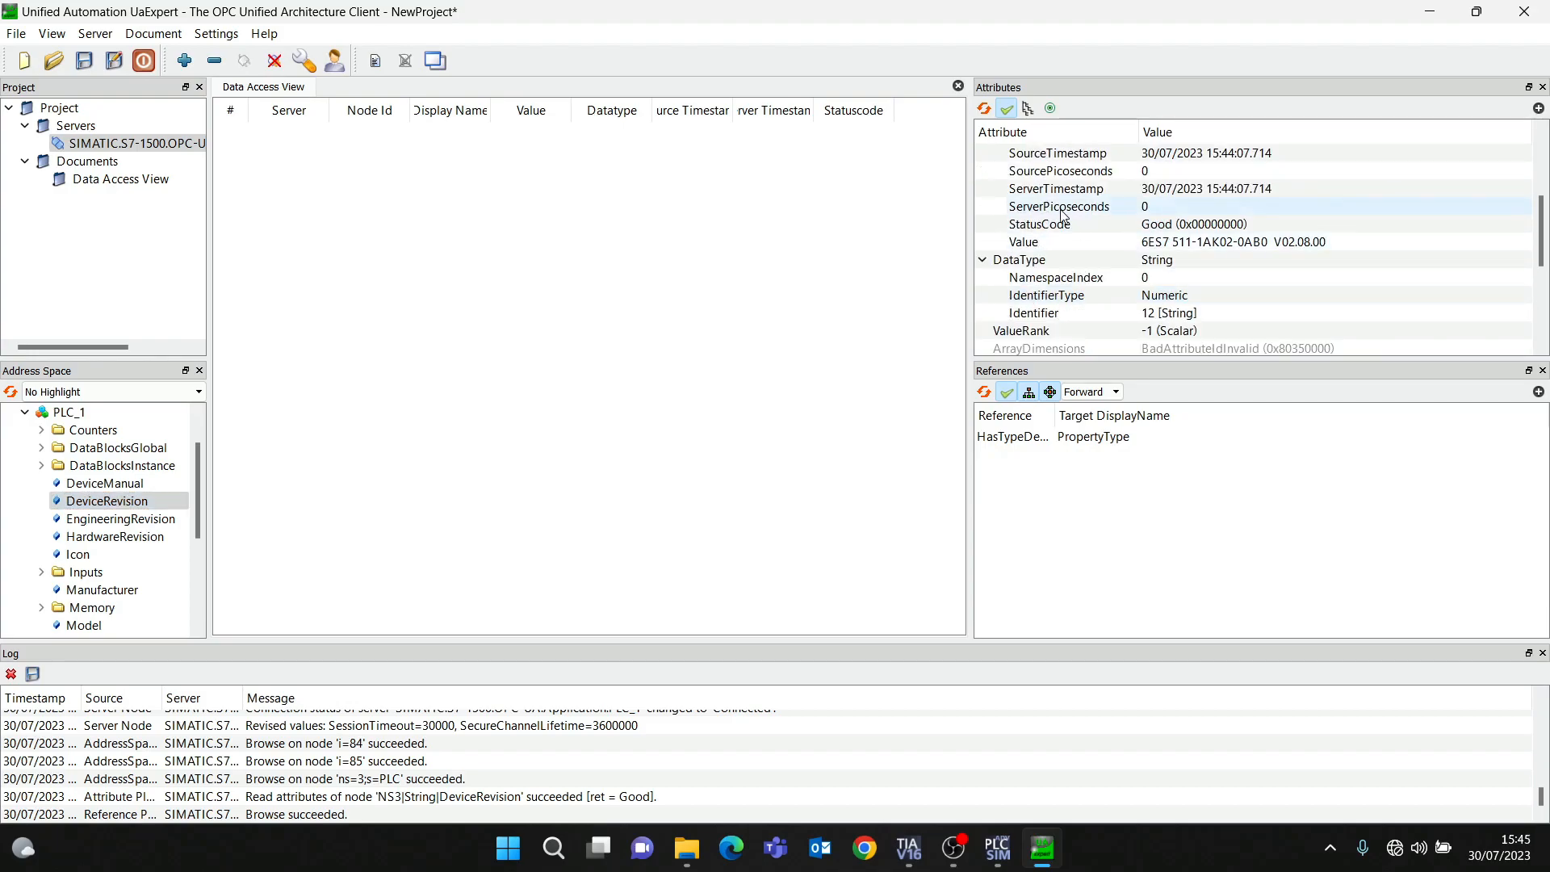
scroll(1165, 244, down, 1)
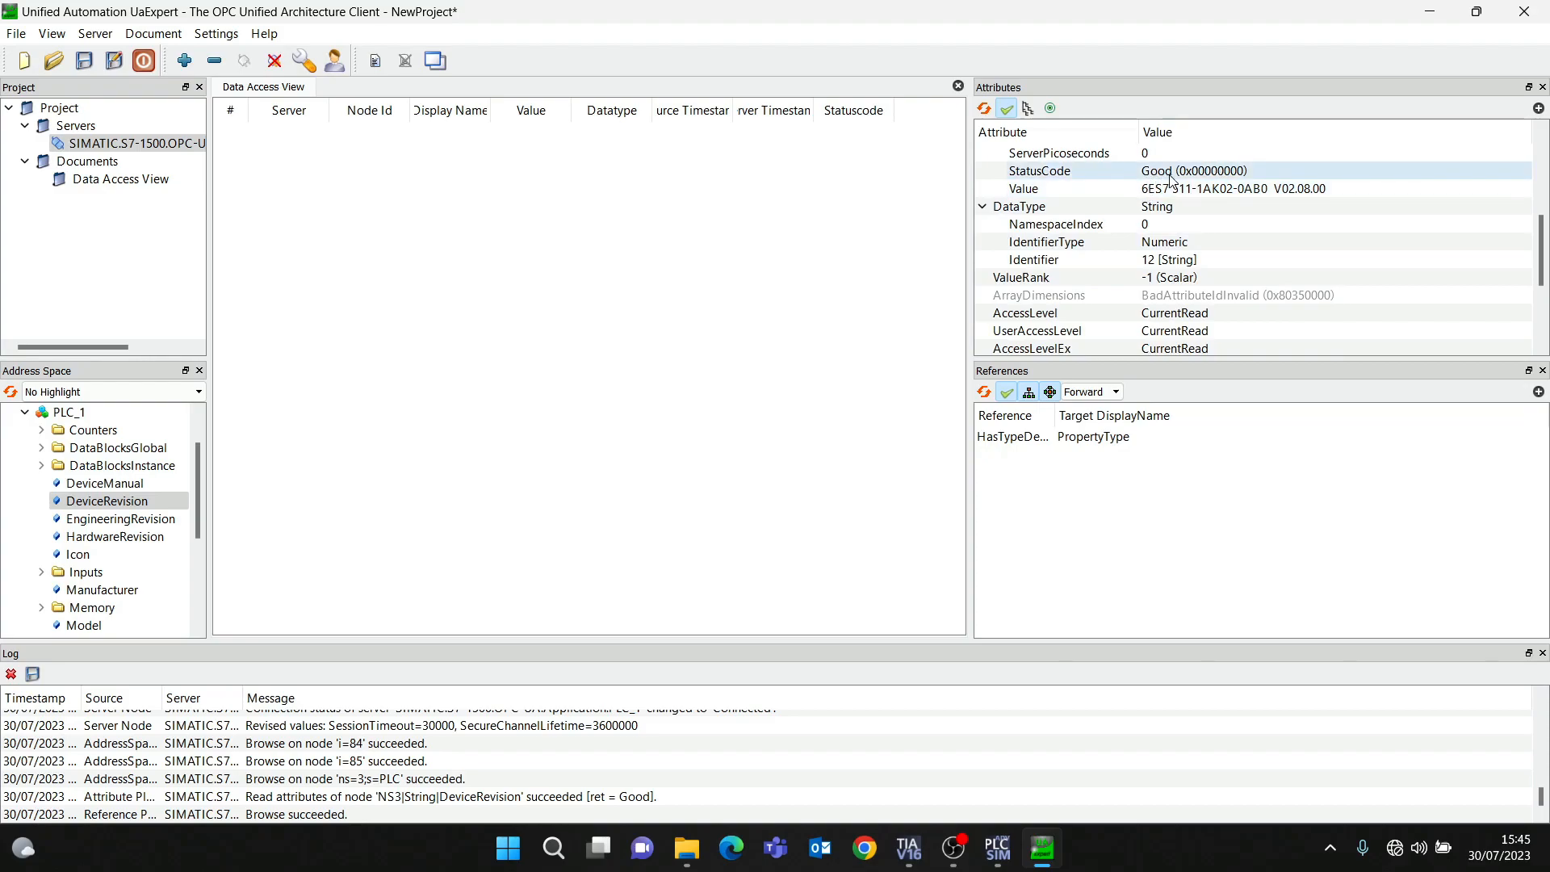
scroll(1186, 277, down, 2)
scroll(1186, 276, up, 6)
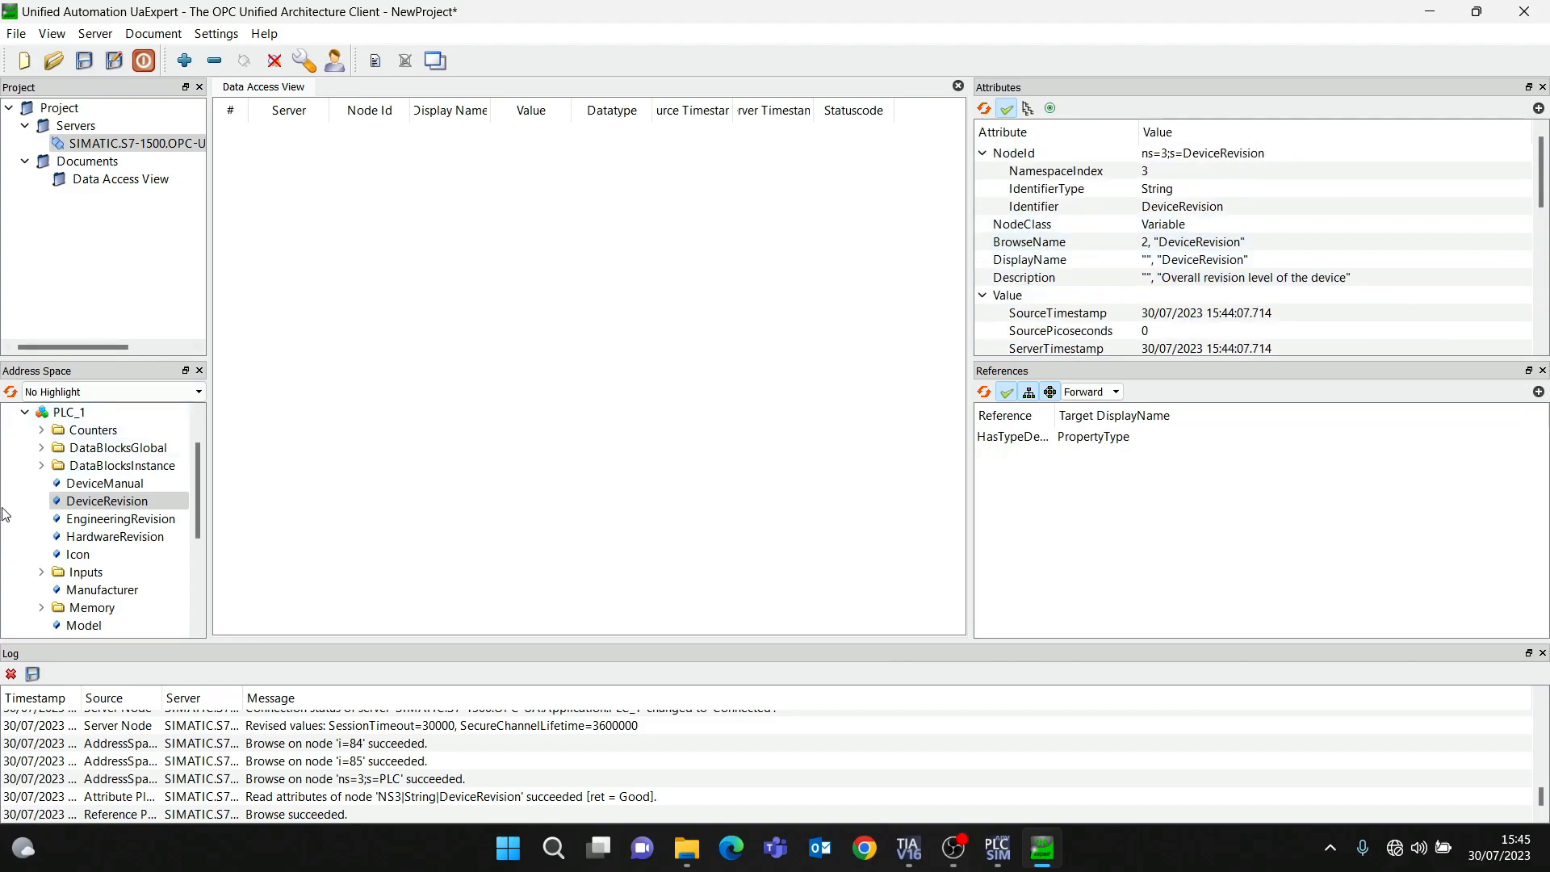
Review the Manufacturer node's attributes, opening its Description value for editing and closing it without writing
click(103, 590)
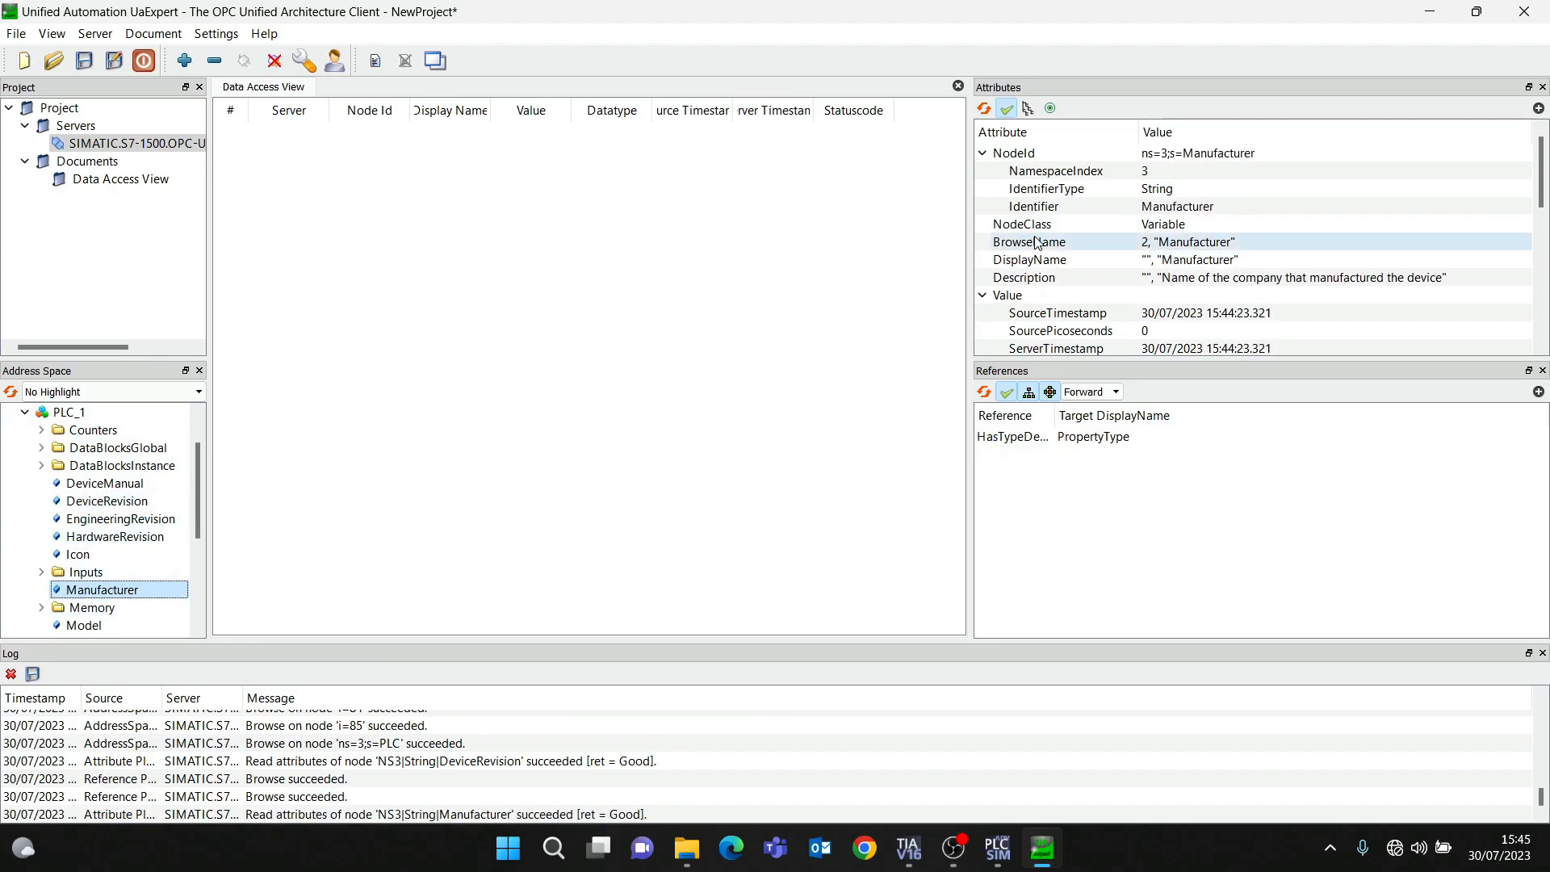
double_click(1195, 280)
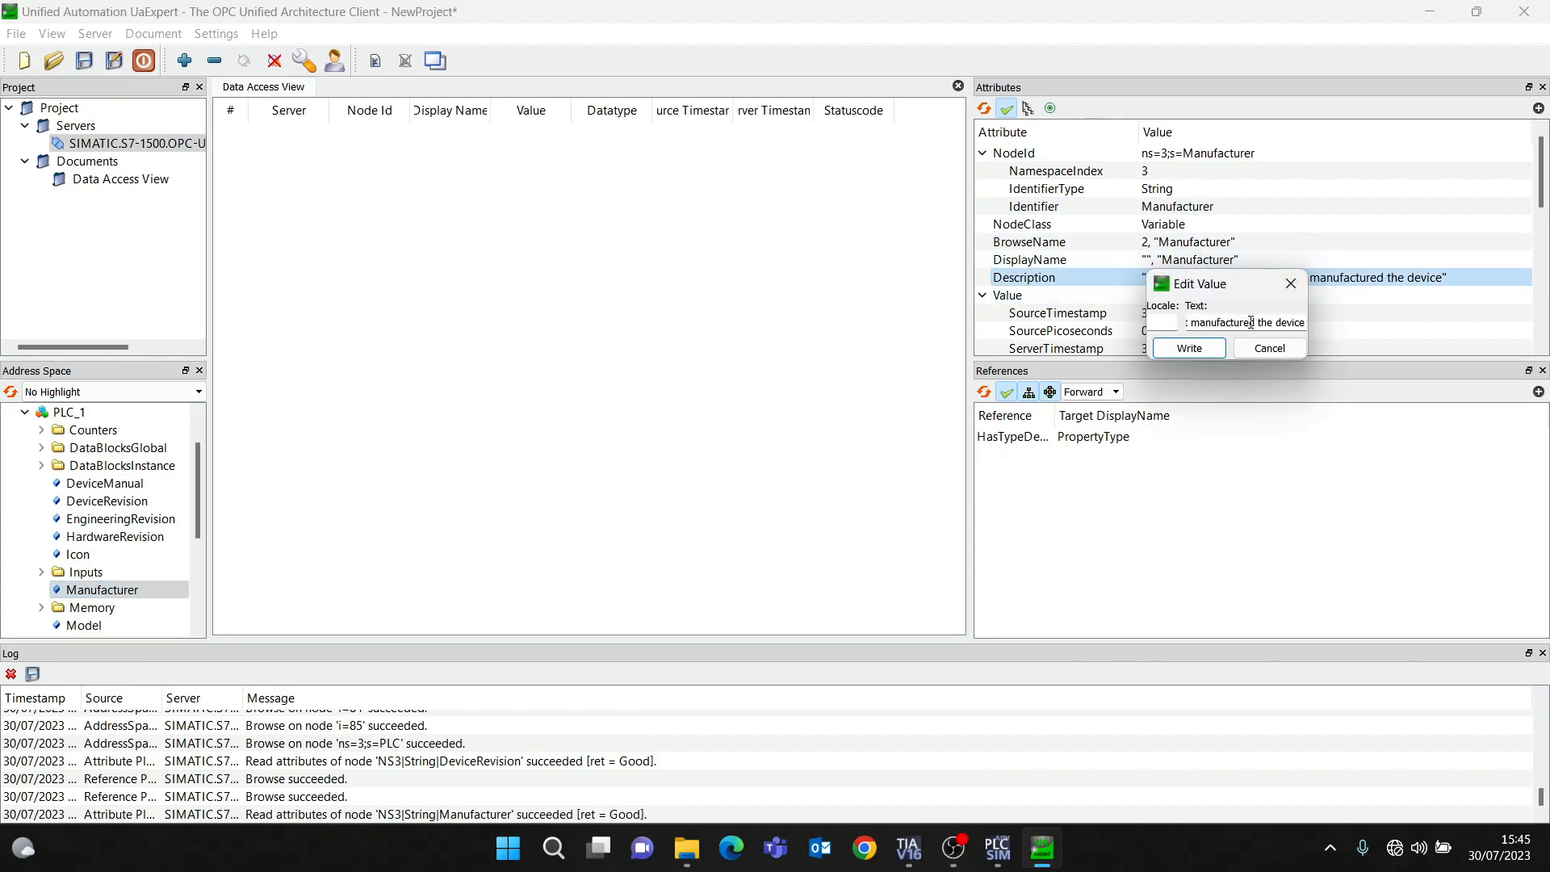
click(1302, 283)
scroll(1204, 250, down, 6)
click(102, 591)
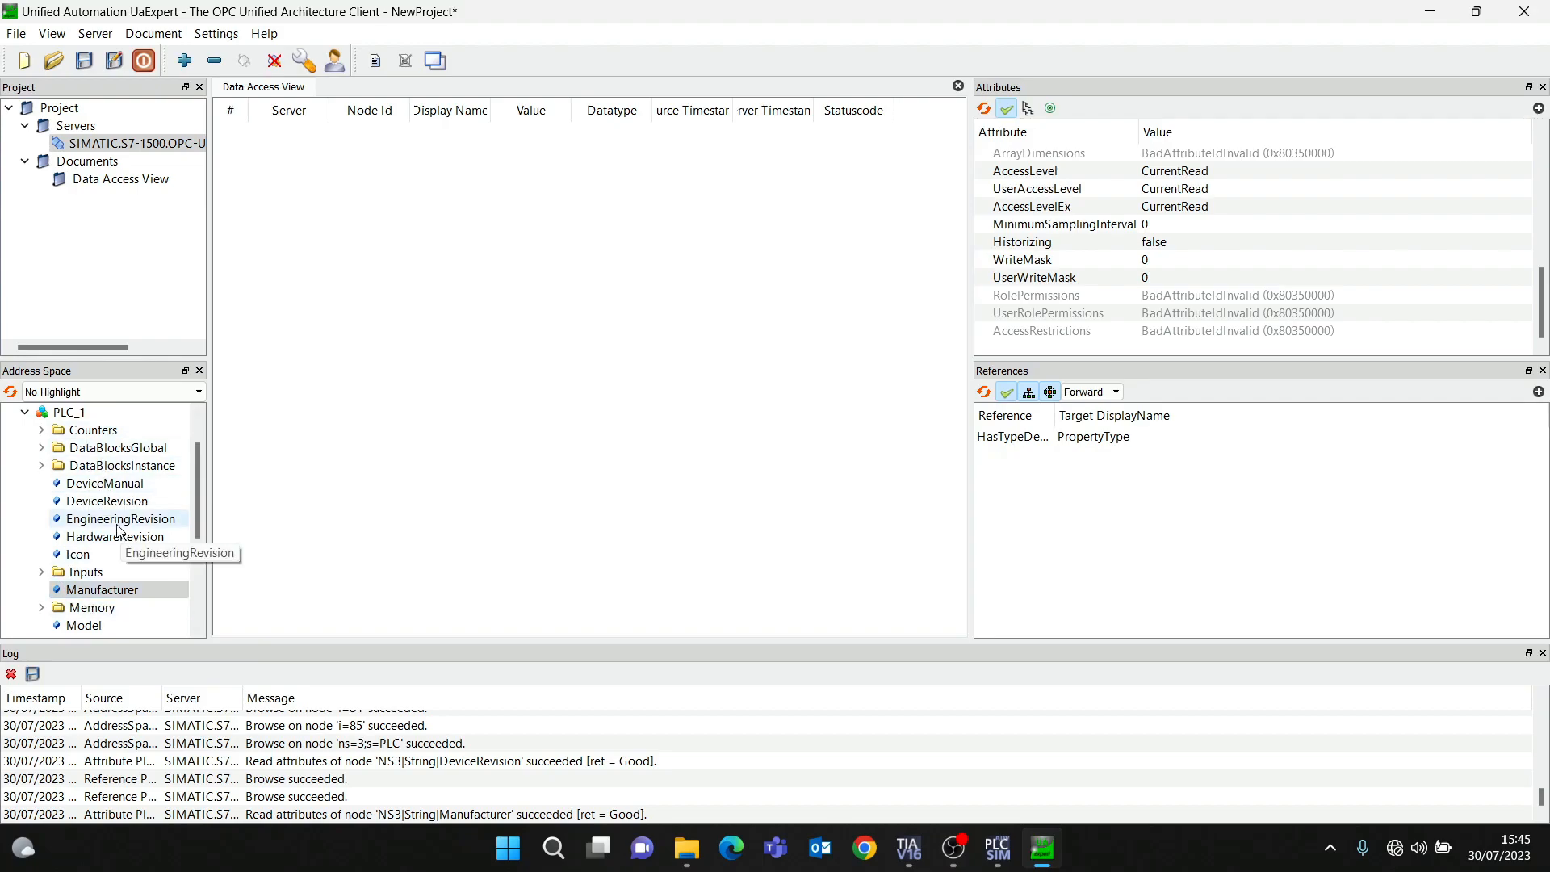
Look inside the Counters folder and collapse it, and review the attributes of the DeviceManual node
click(41, 430)
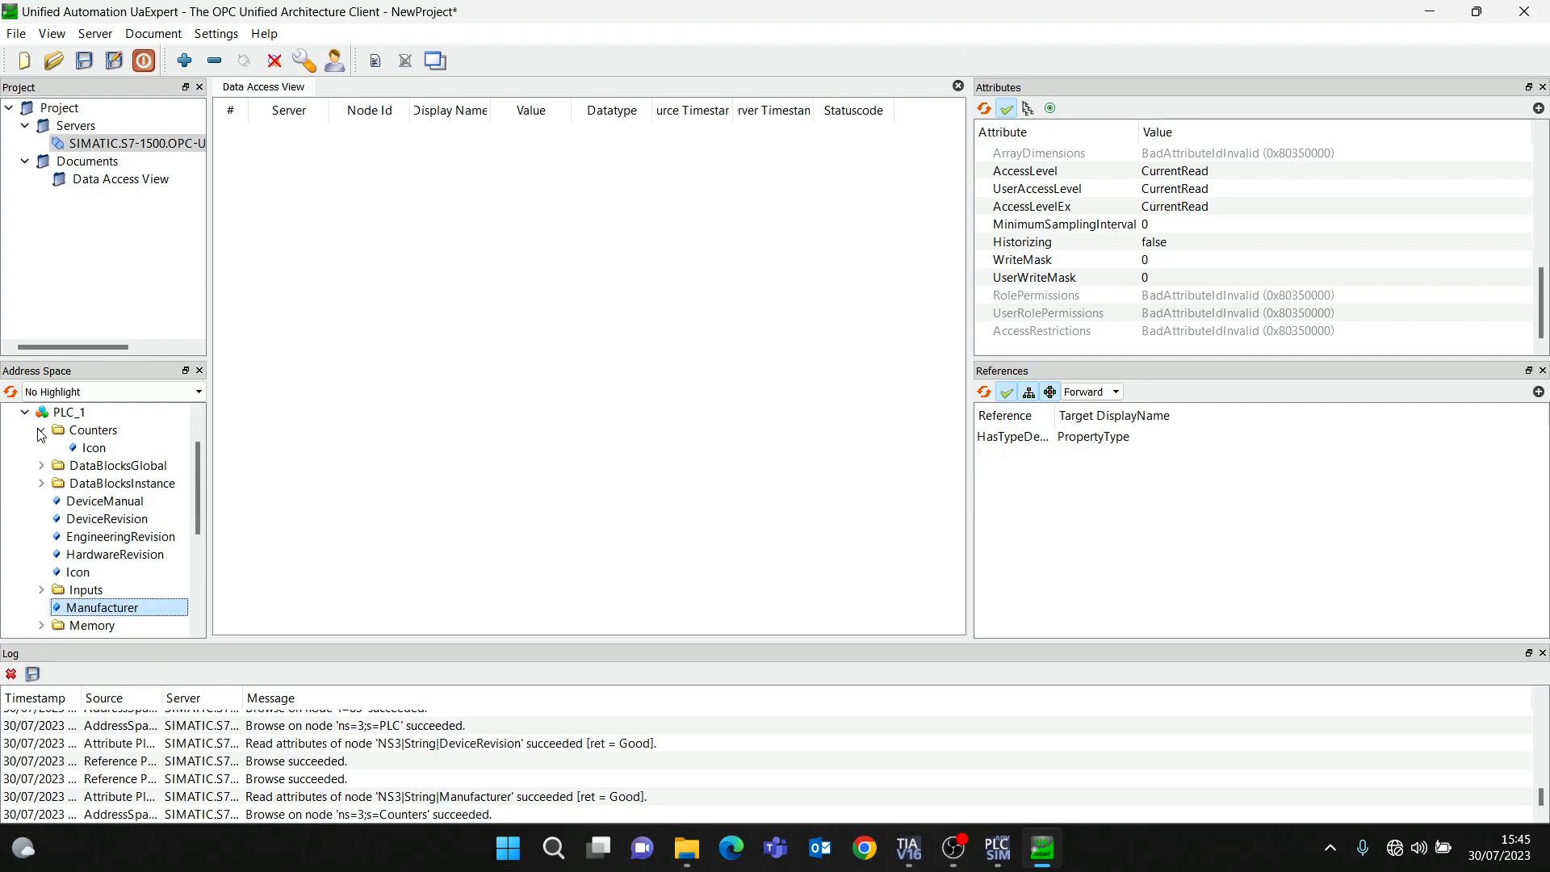
click(42, 431)
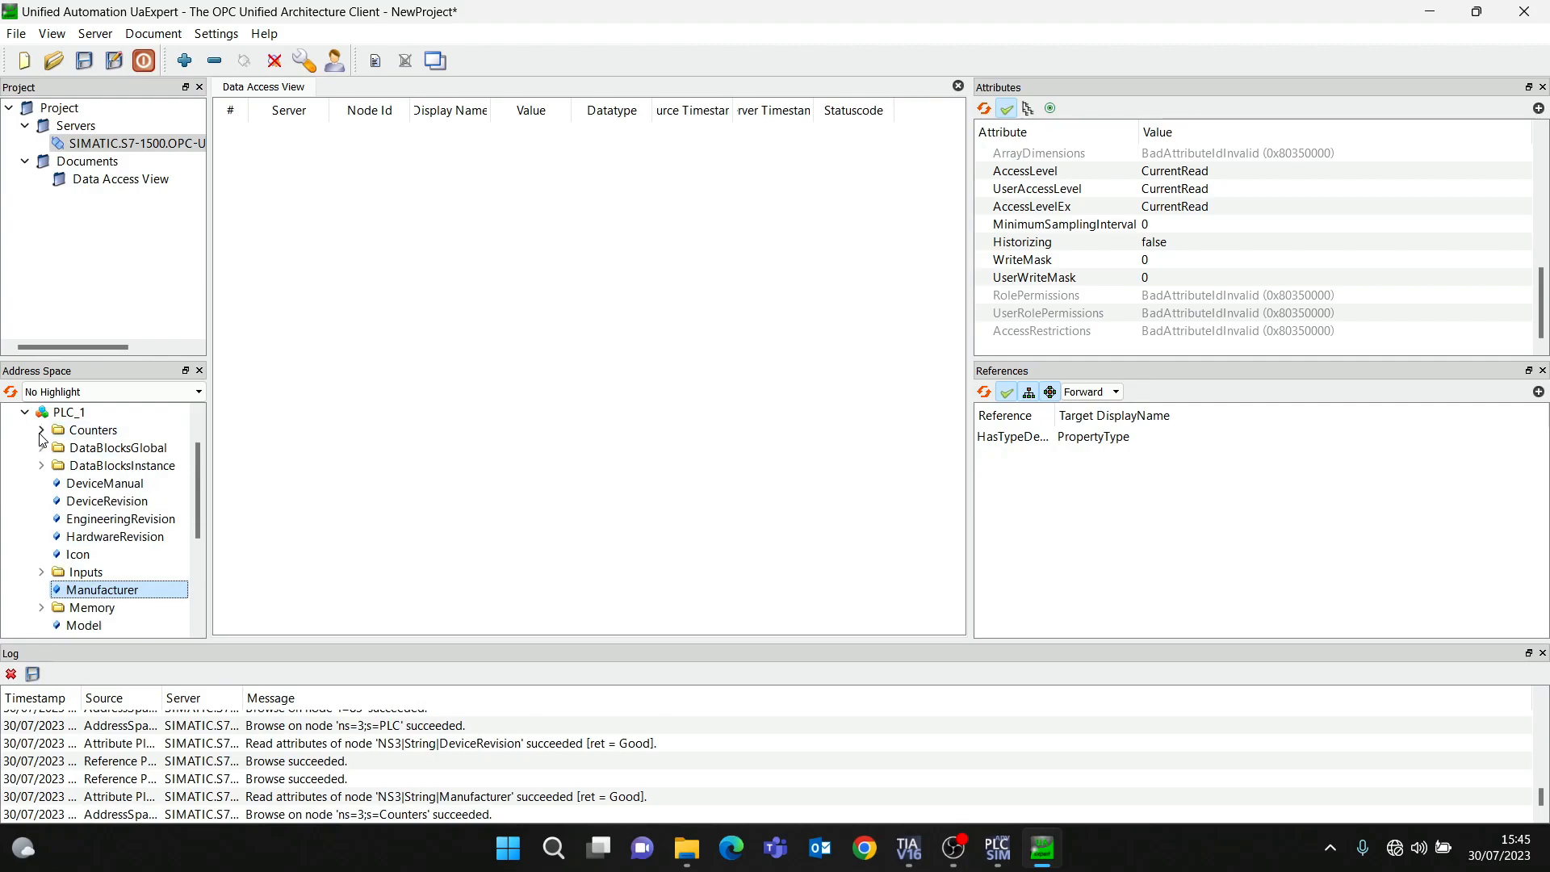
click(96, 484)
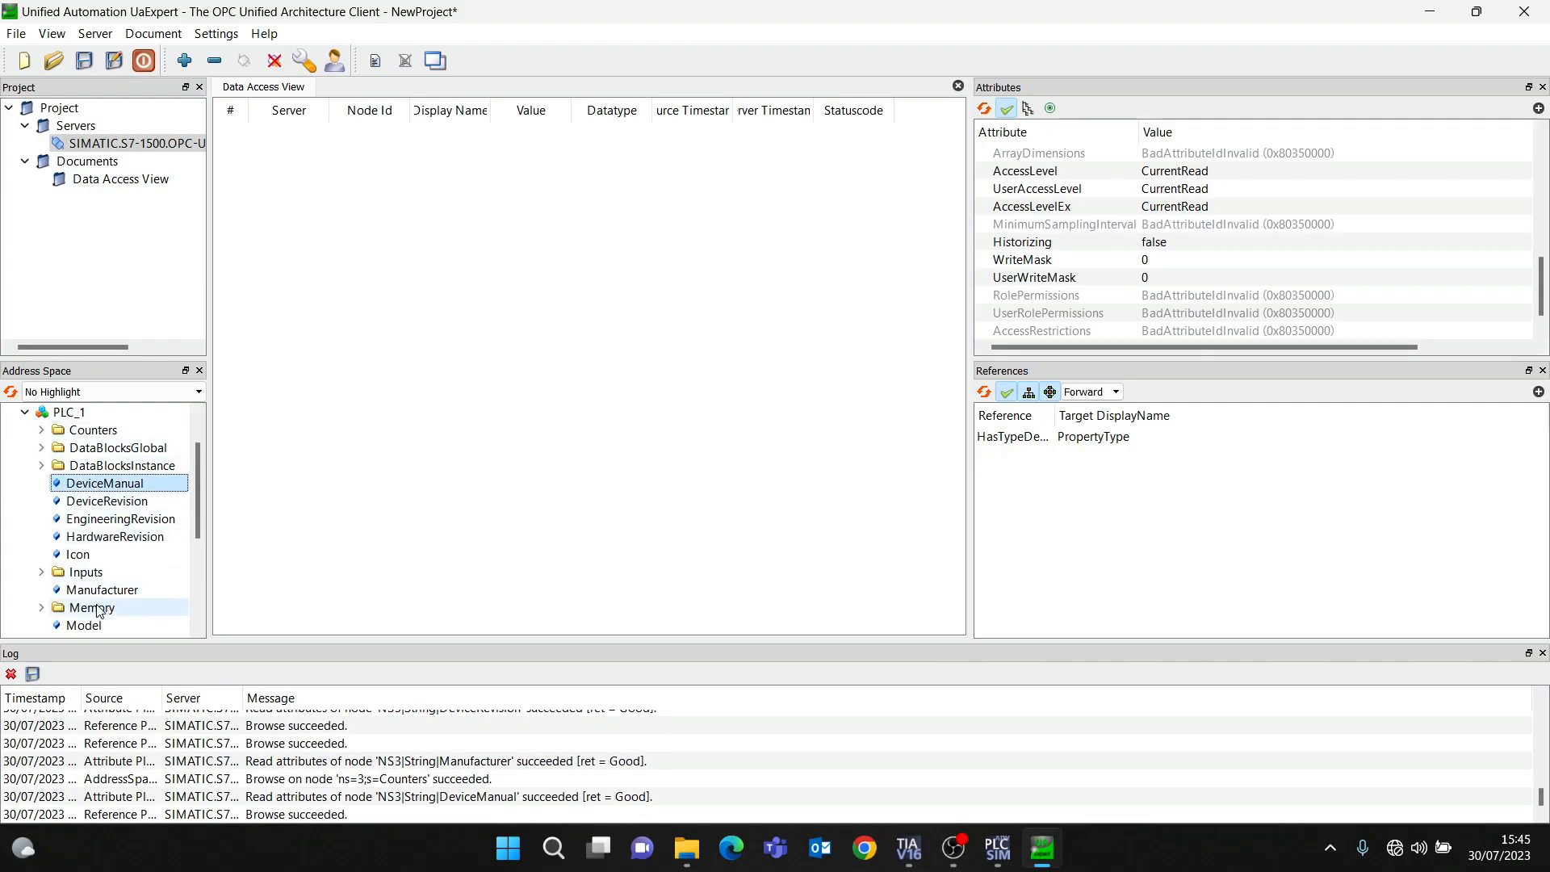
scroll(1168, 191, up, 7)
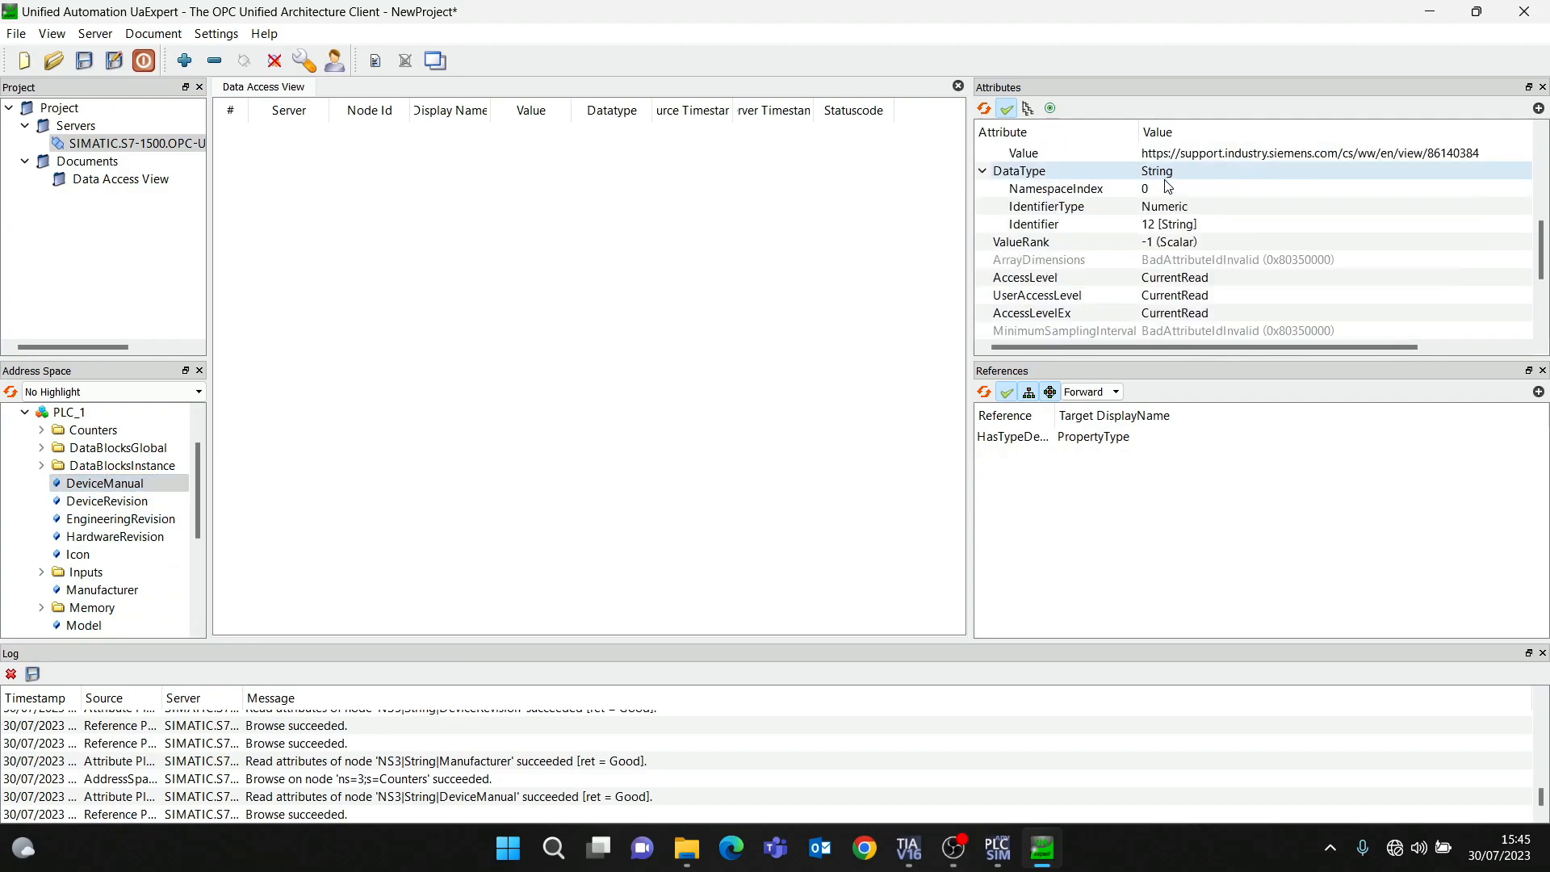
scroll(1170, 191, down, 7)
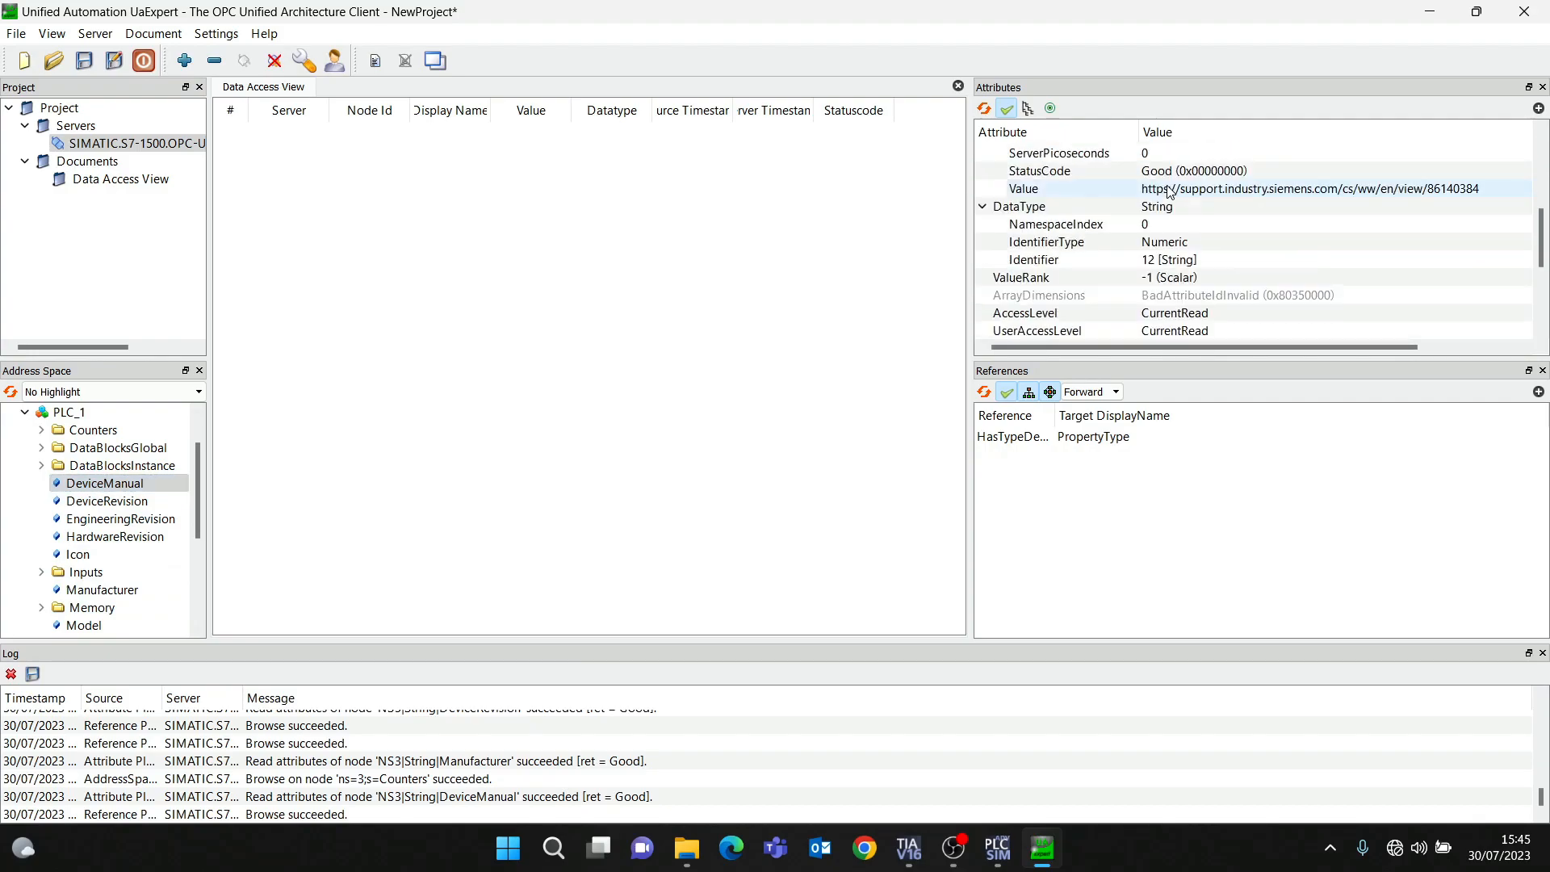
scroll(1179, 262, up, 7)
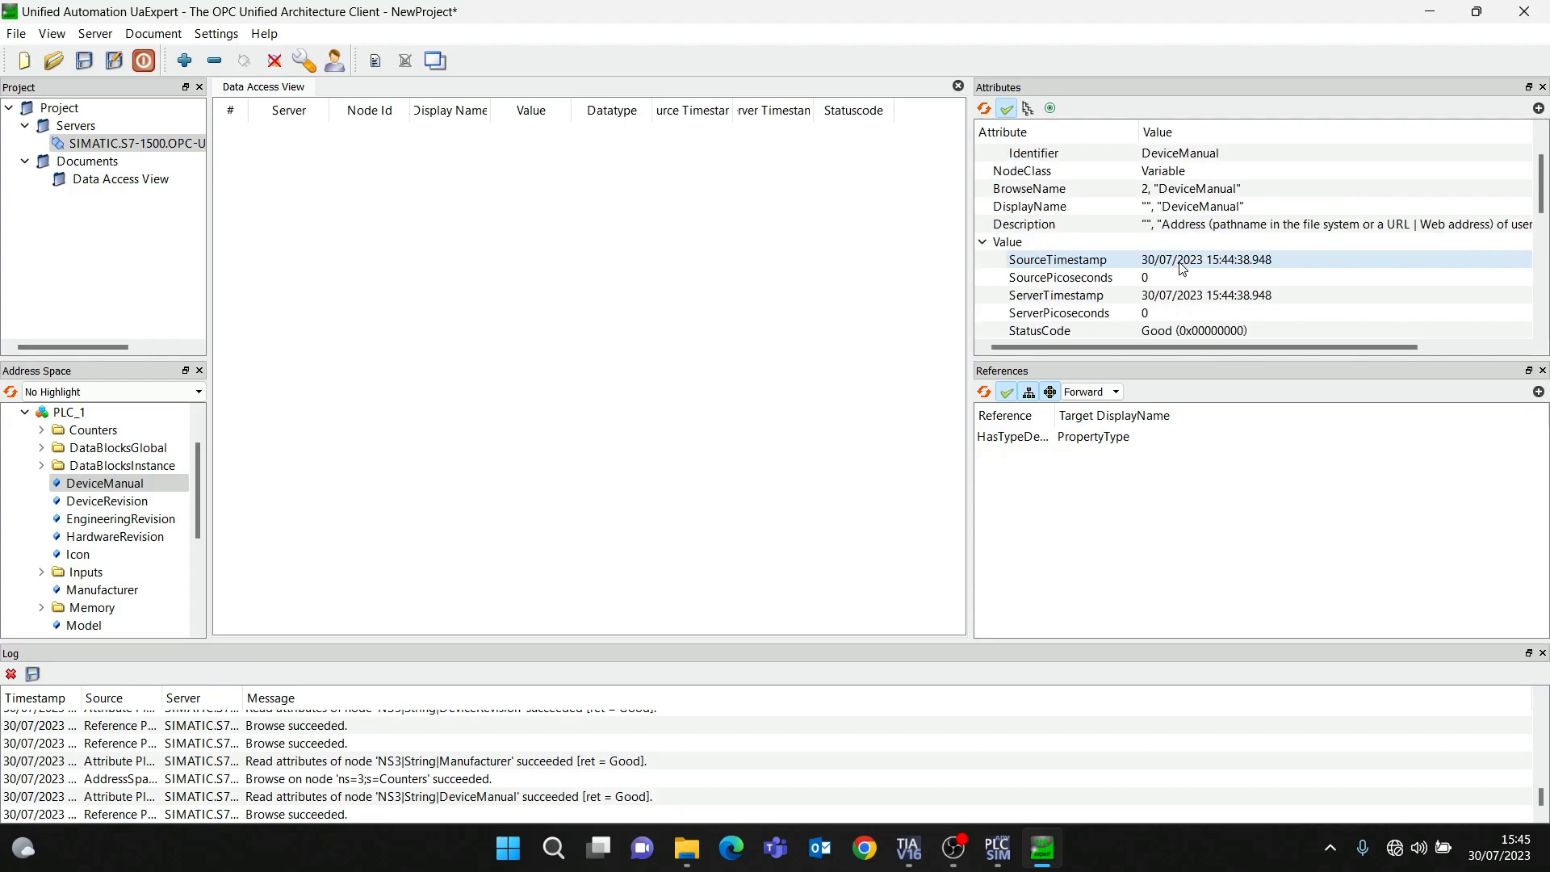
Review the attributes of the EngineeringRevision node, including its value and data type
click(121, 518)
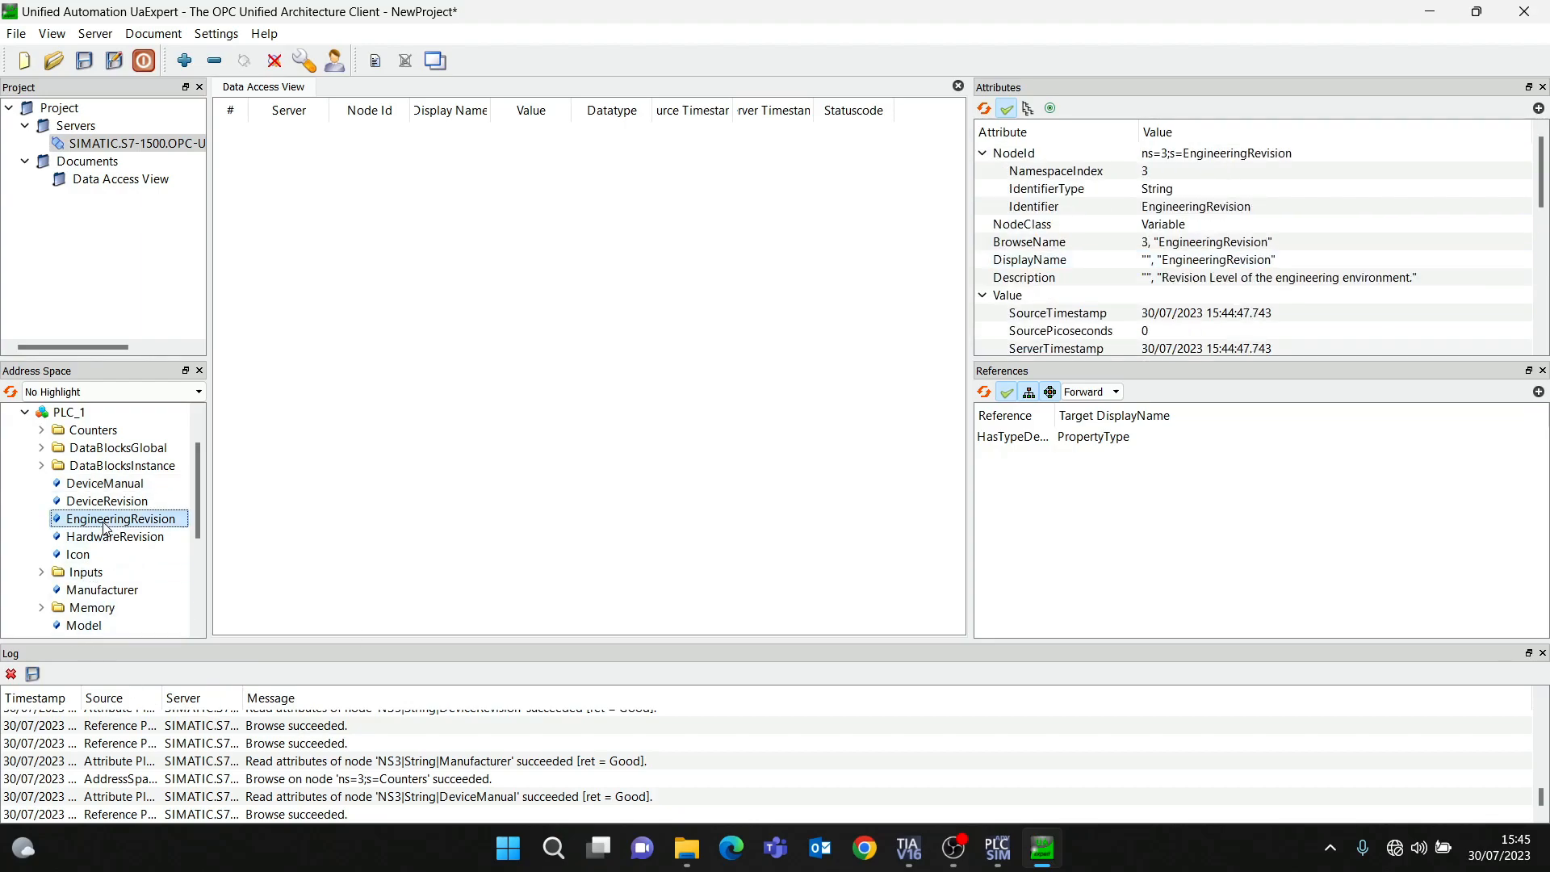
scroll(1260, 248, down, 7)
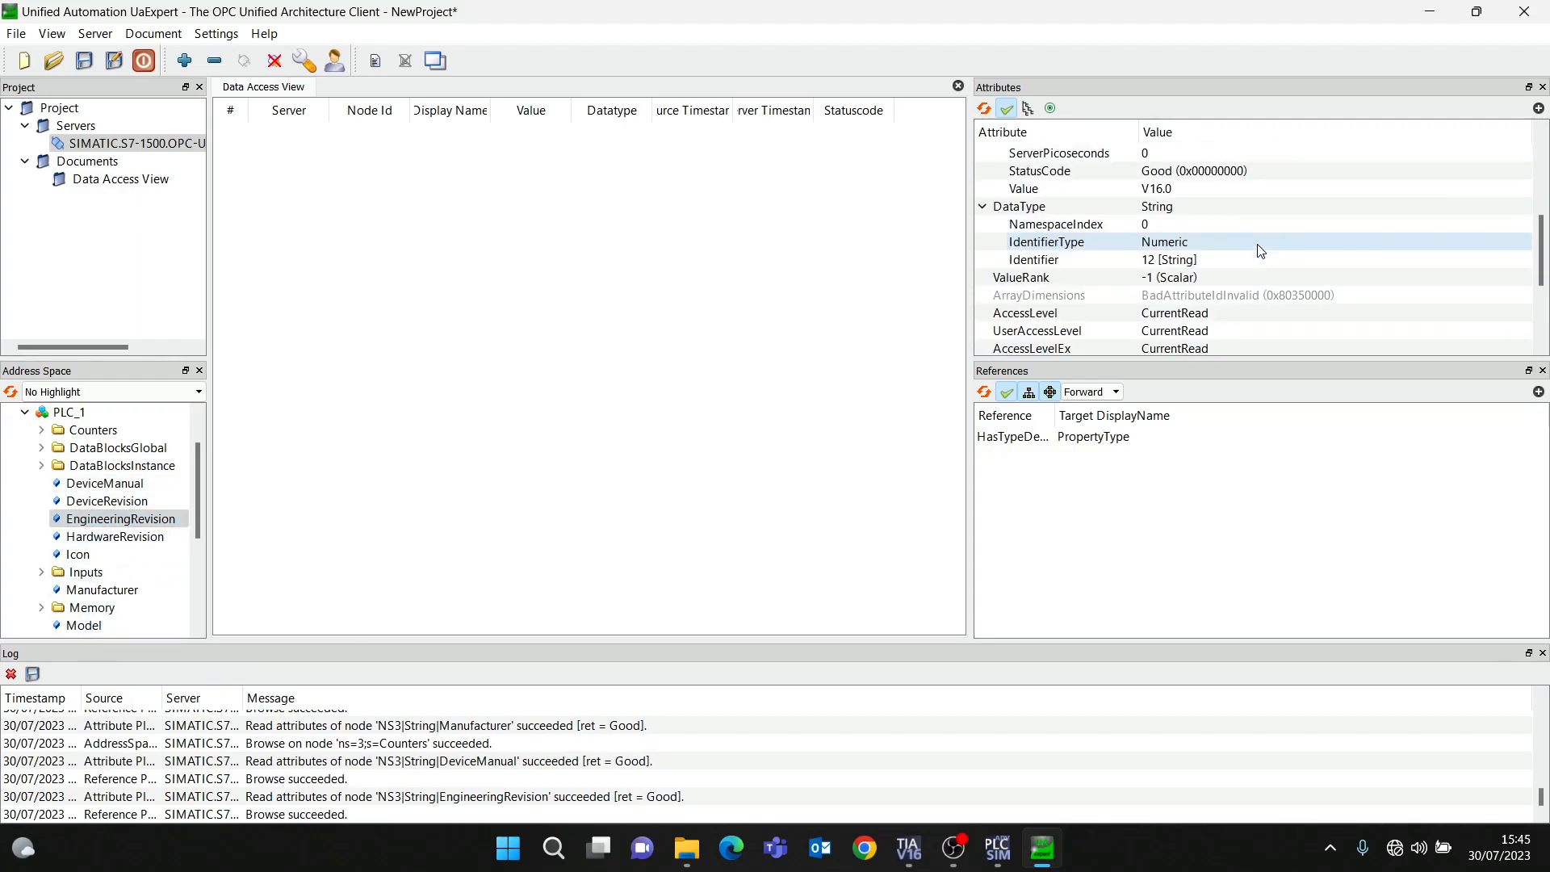
scroll(1260, 249, up, 7)
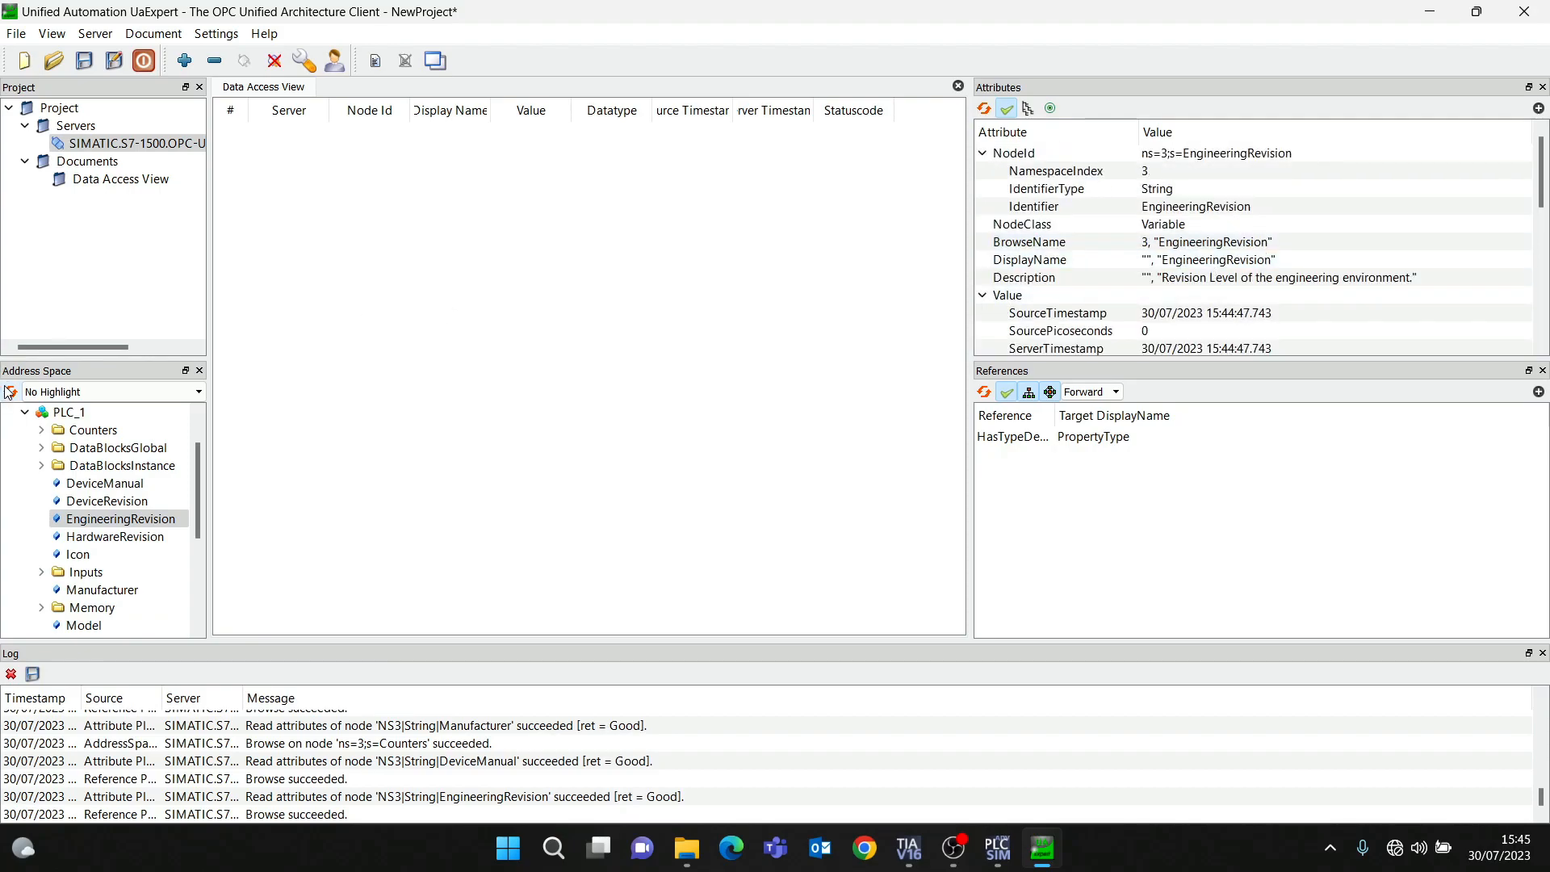
Expand DataBlocksGlobal, DataBlocksInstance and the OPC DATA block in the address space, reviewing OPC DATA's attributes
click(42, 449)
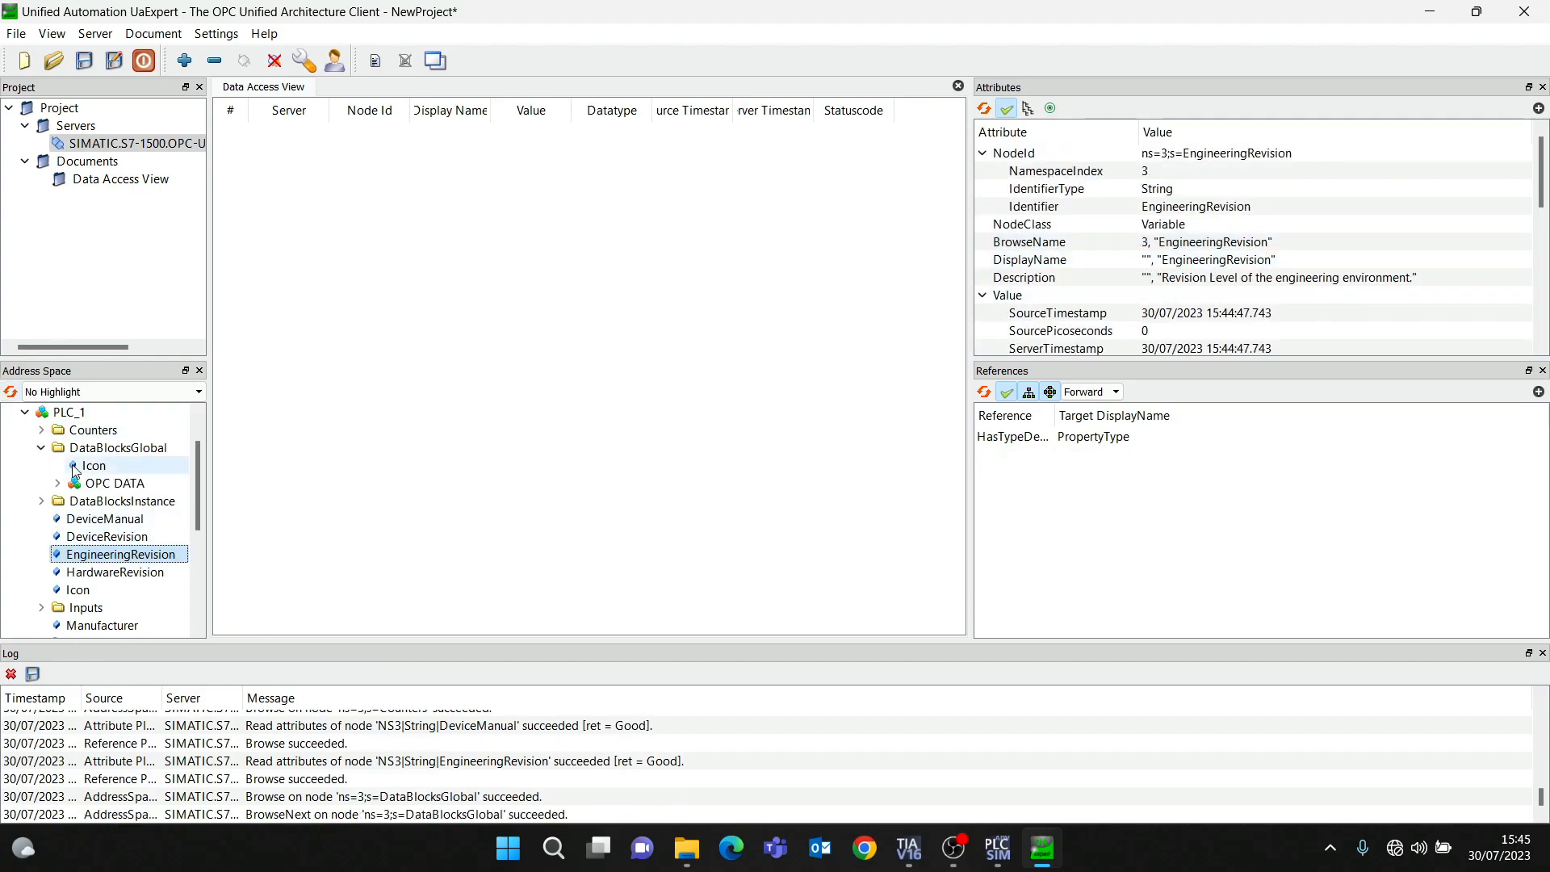
click(103, 485)
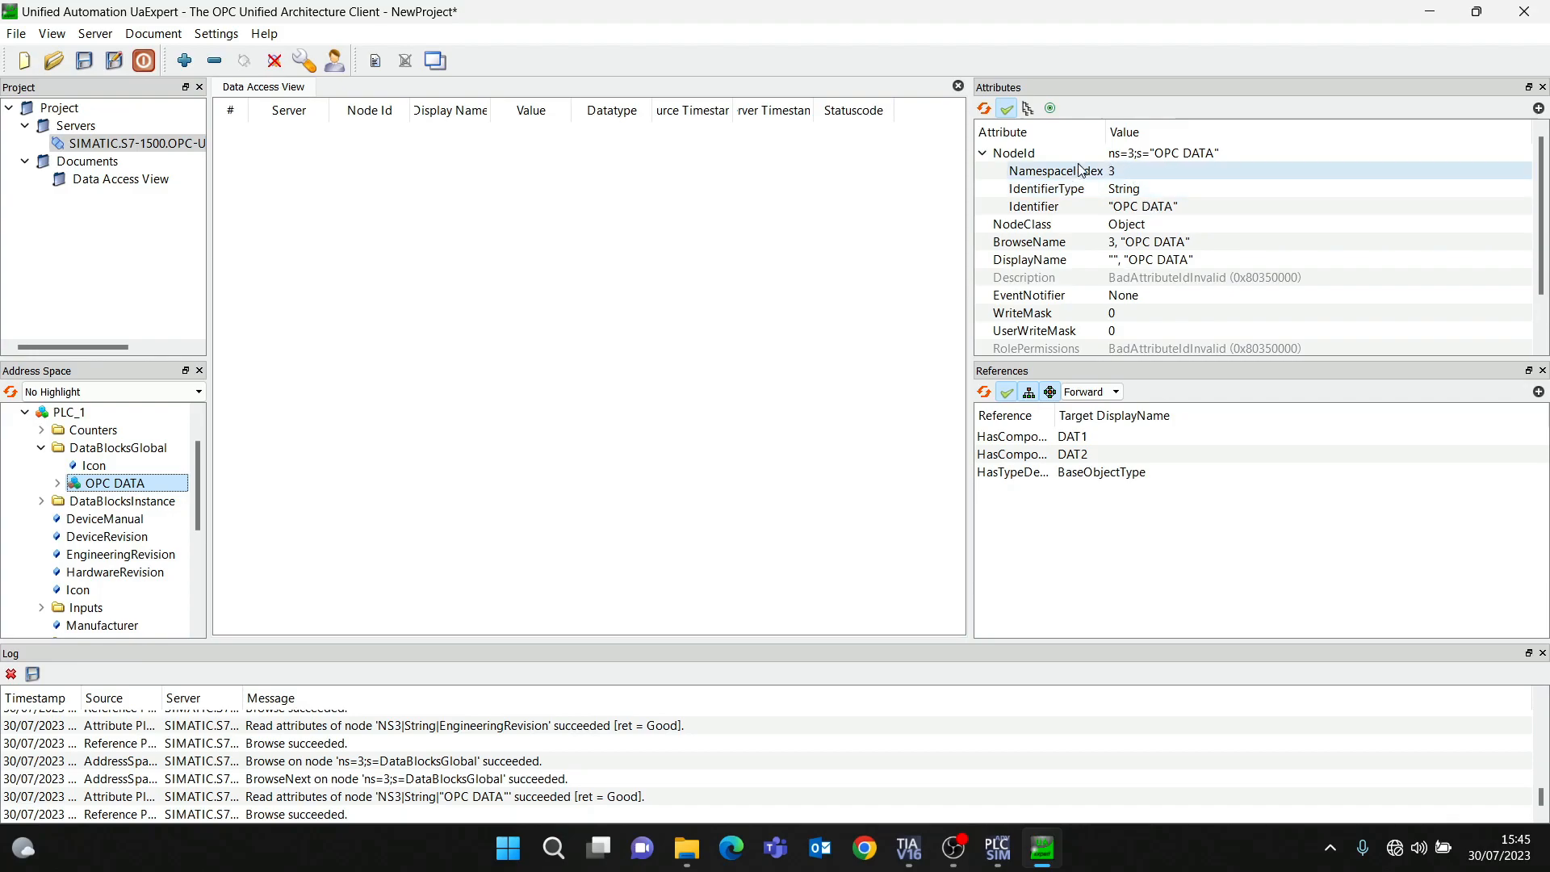
scroll(1215, 322, down, 1)
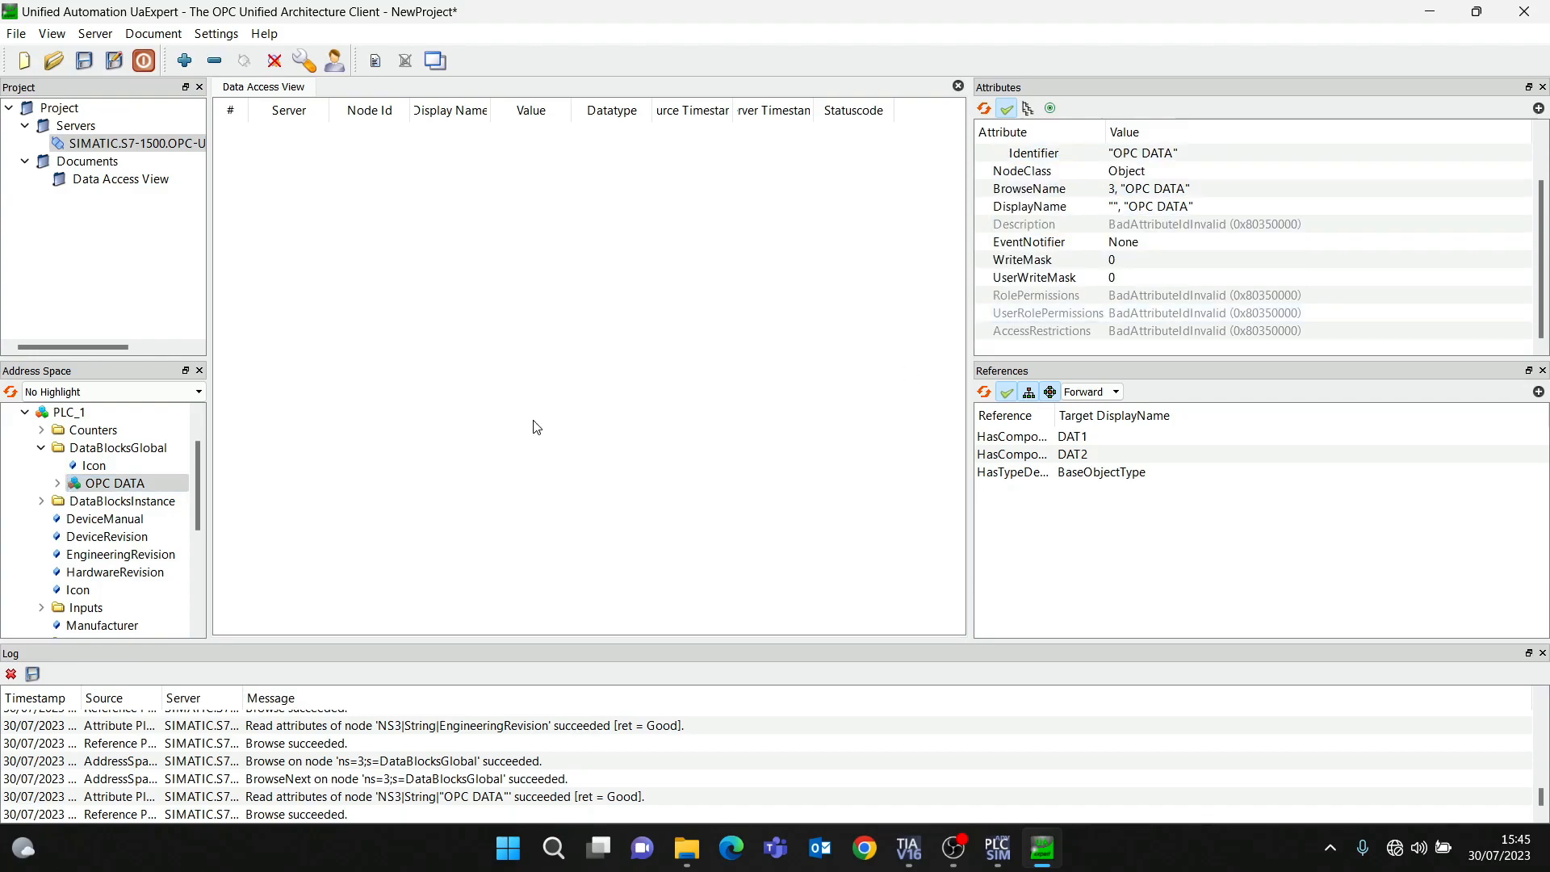
click(41, 501)
click(58, 484)
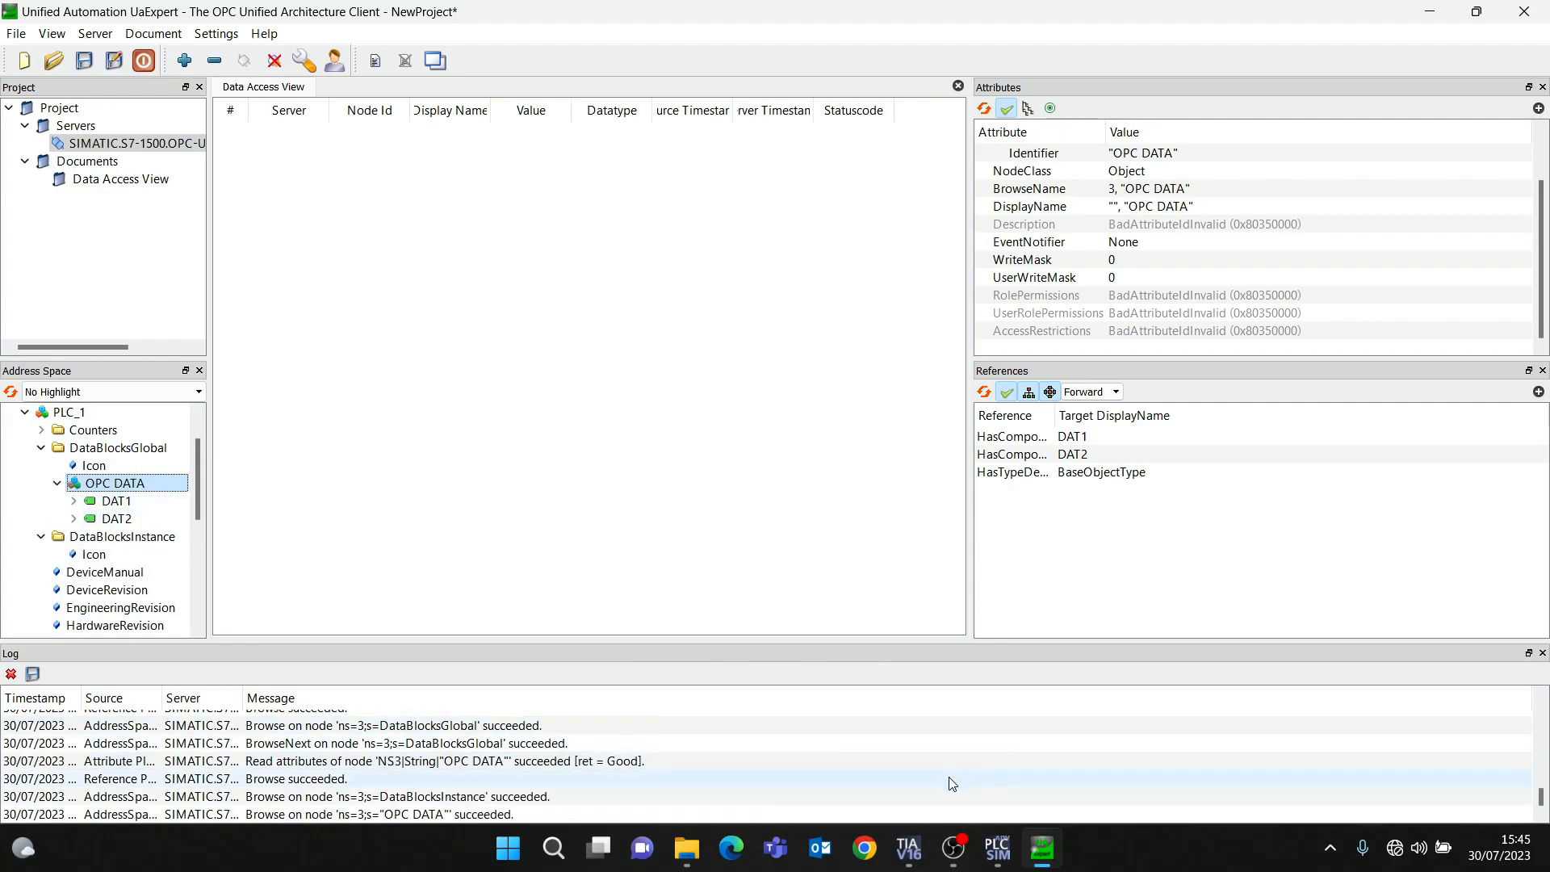
Switch to TIA Portal to view the OPC DATA [DB1] block's monitor values, and return to UaExpert
click(905, 846)
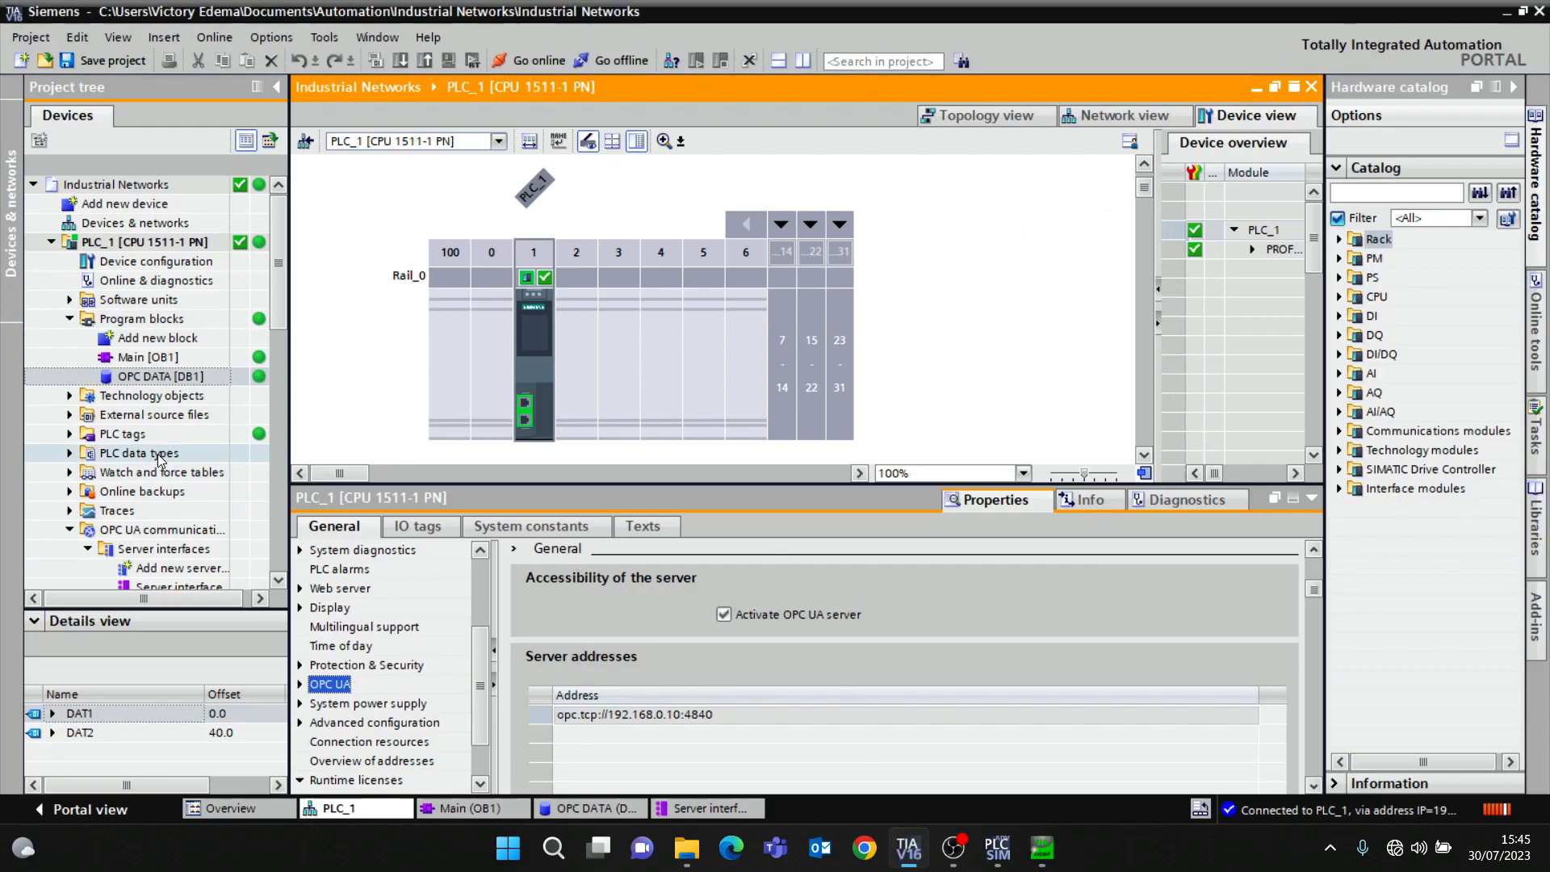
click(161, 376)
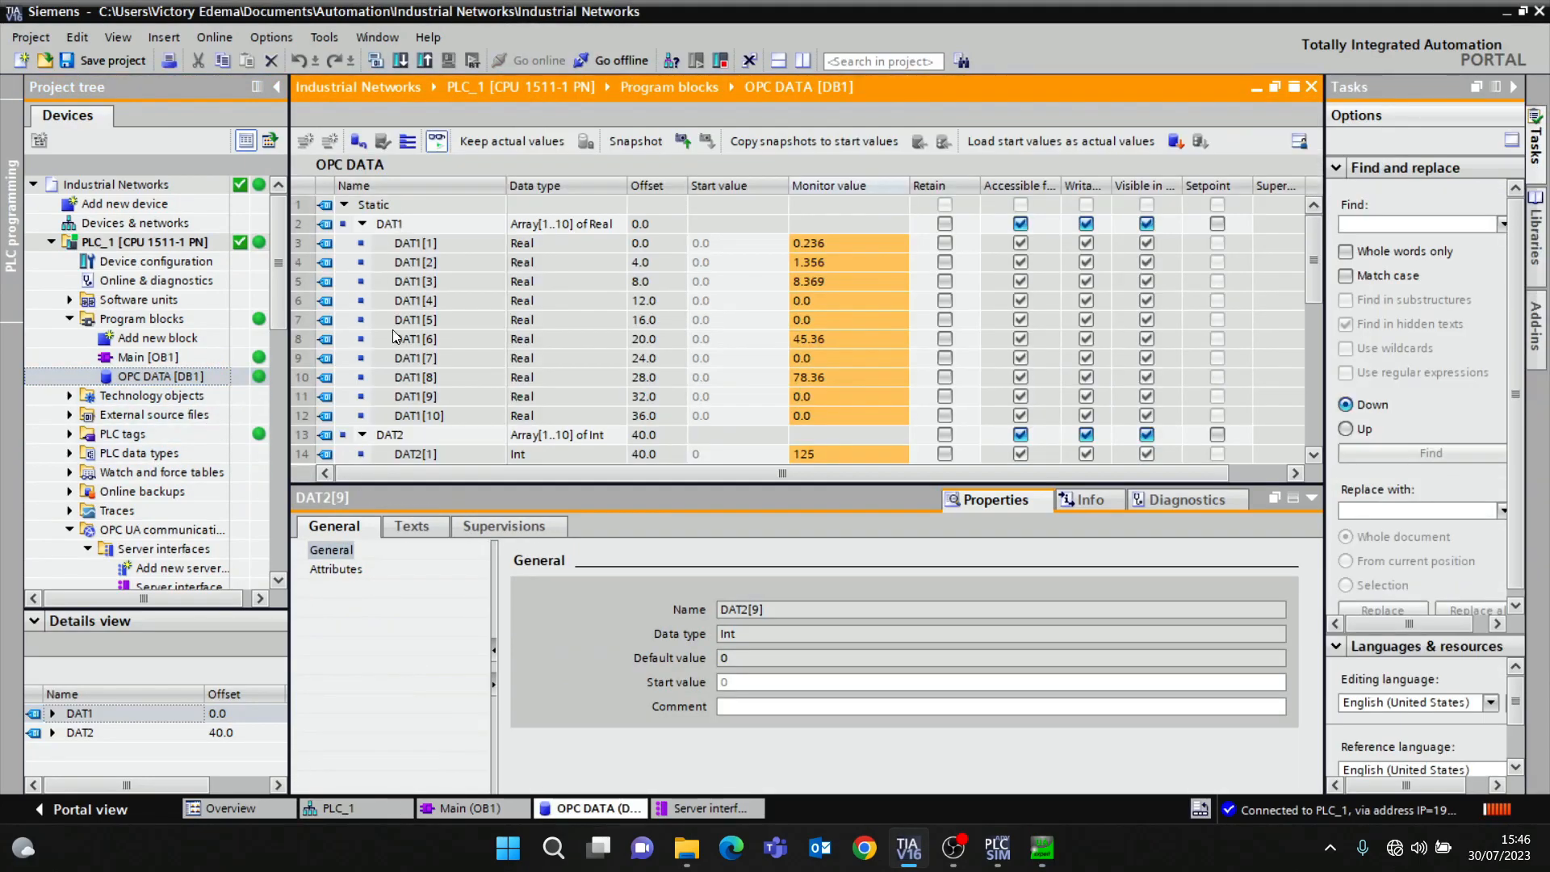
click(1049, 854)
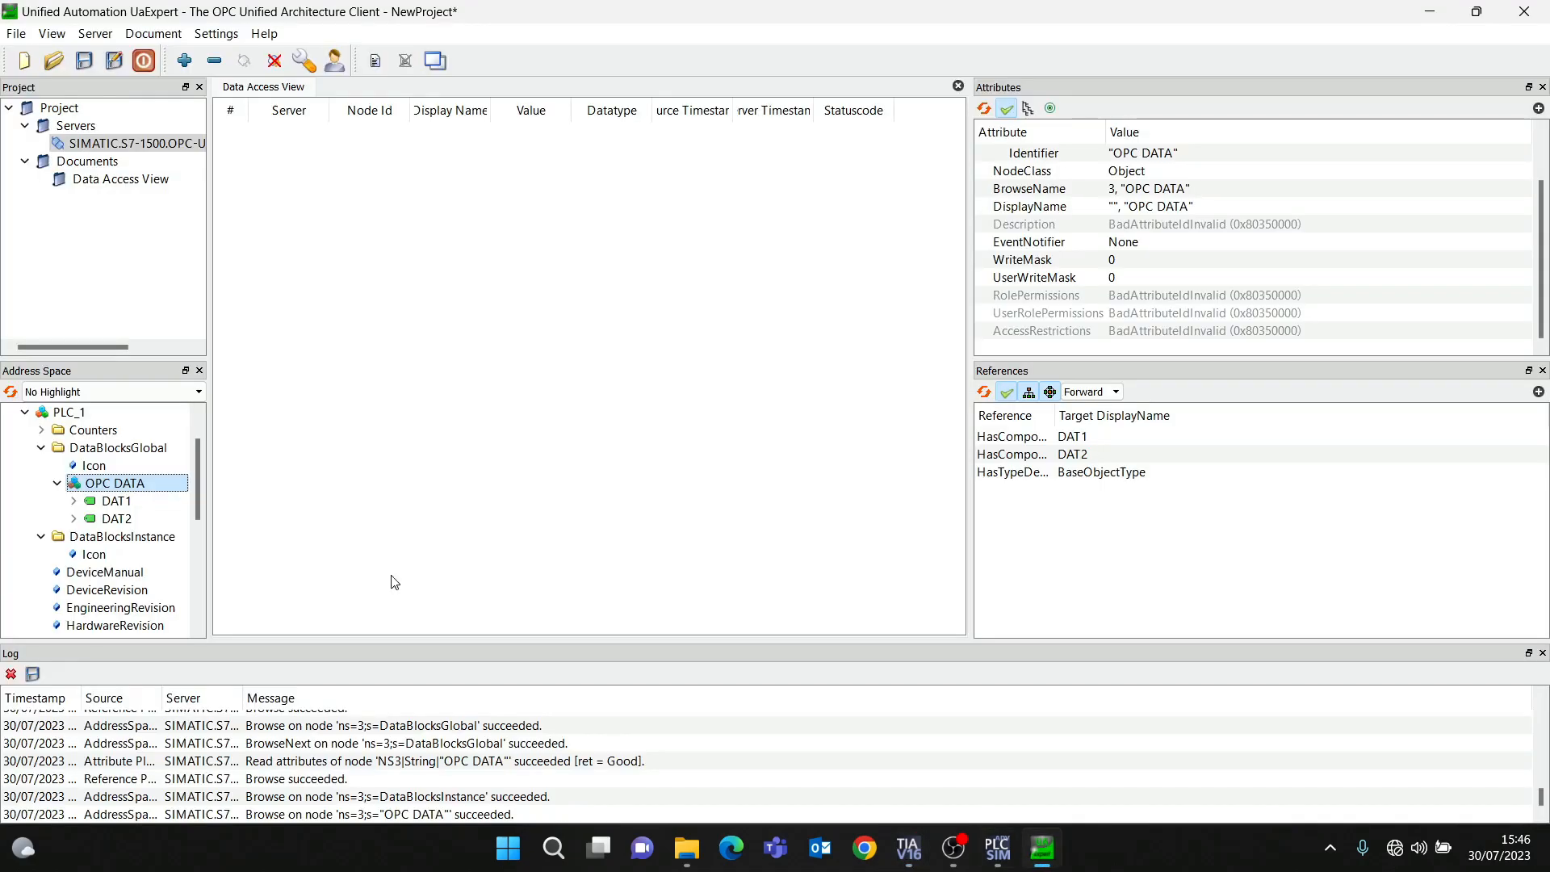
Expand the DAT1 array under OPC DATA and examine the identifier, value, data type and access level of element 0
click(116, 502)
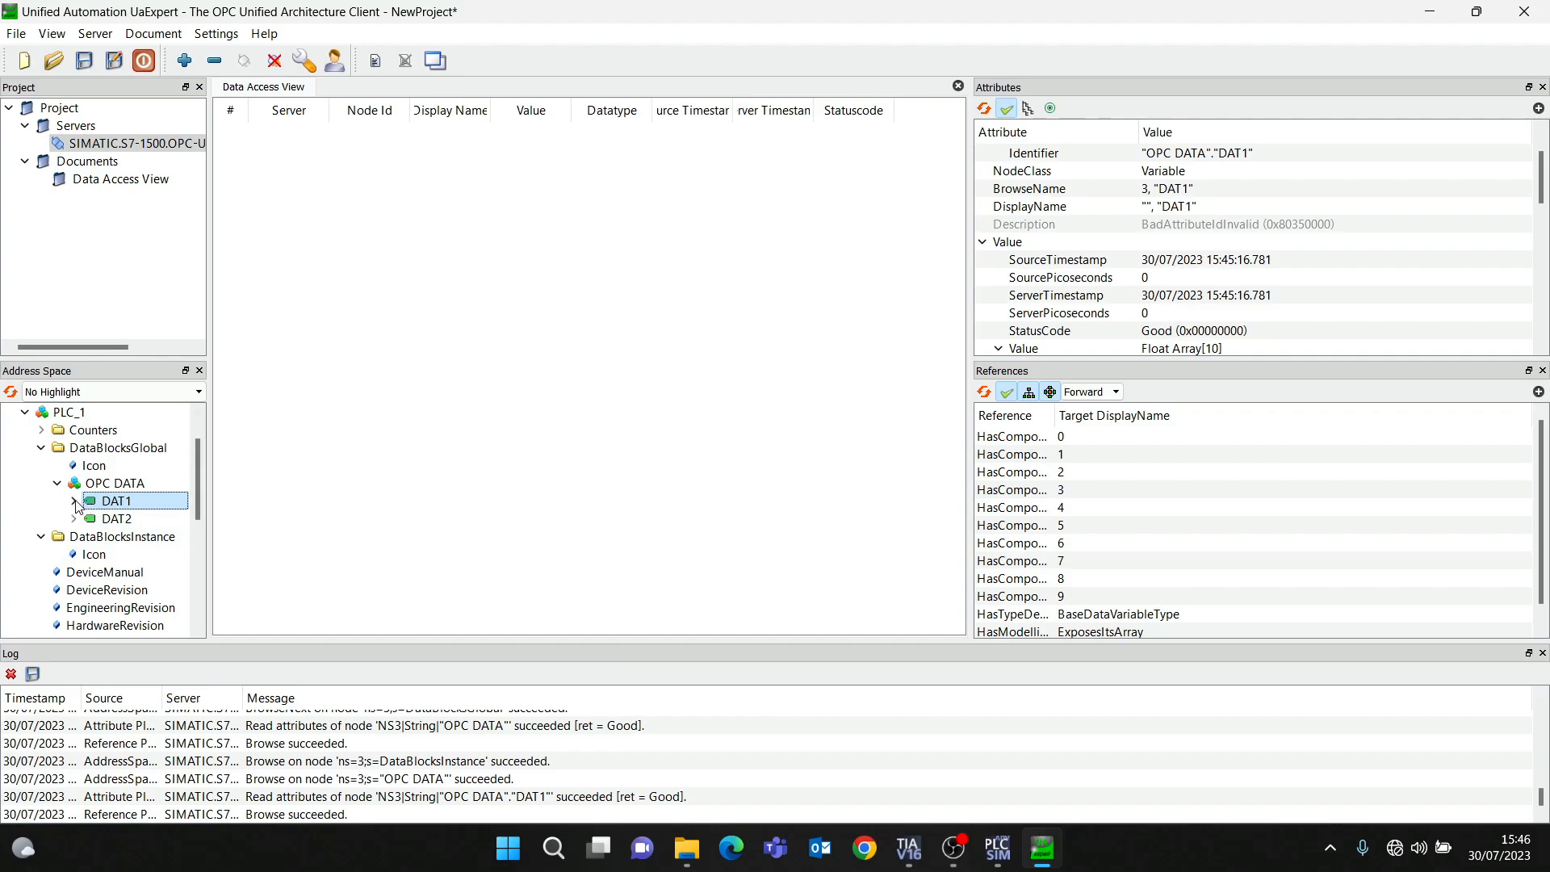
click(76, 501)
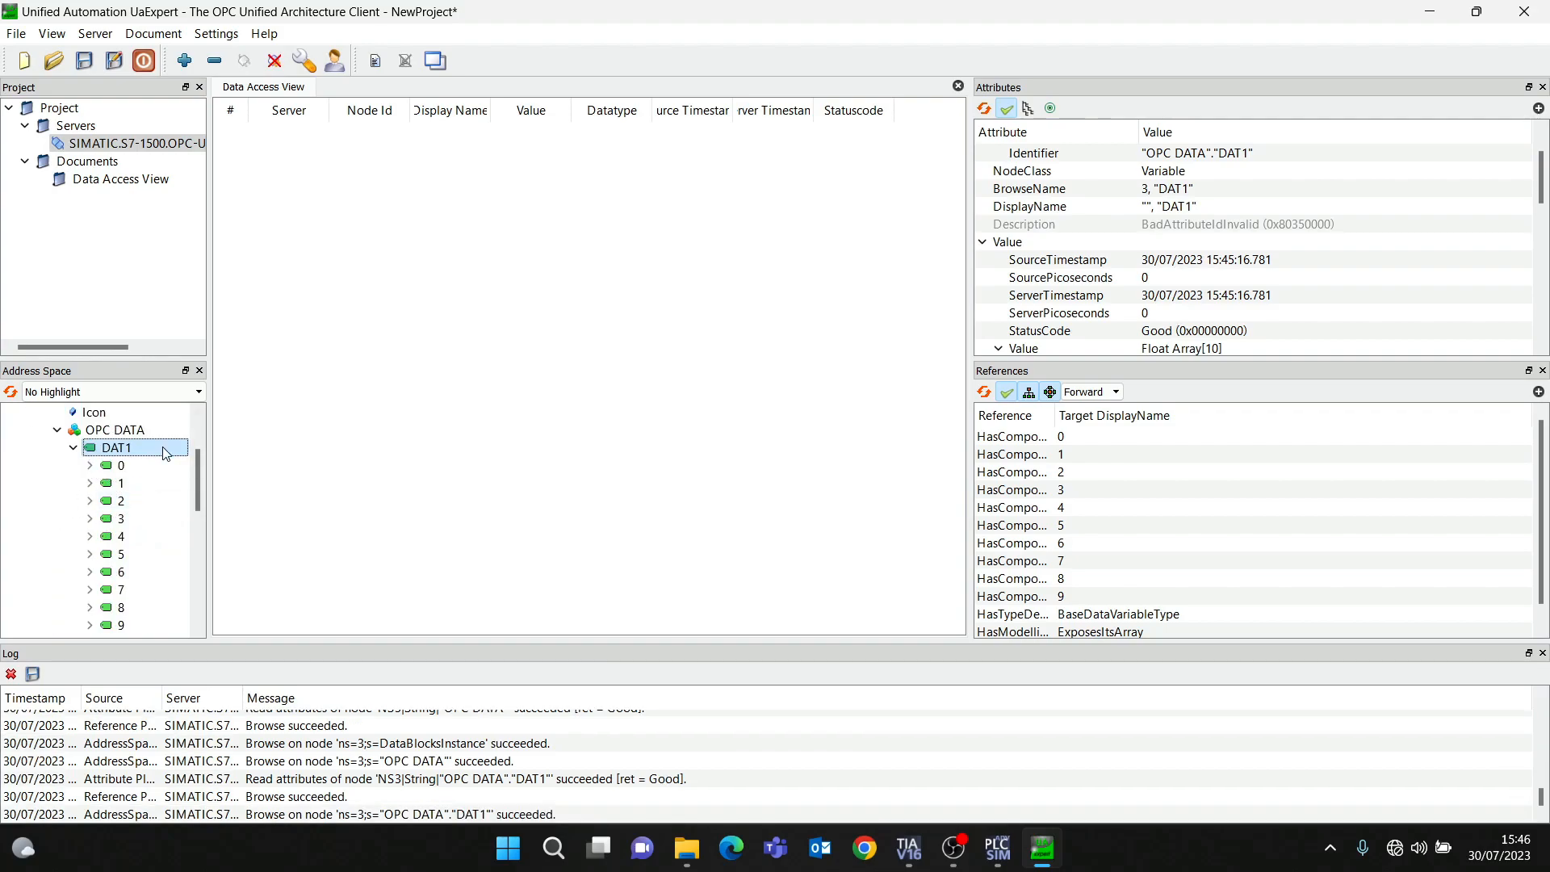
scroll(196, 492, up, 1)
click(121, 482)
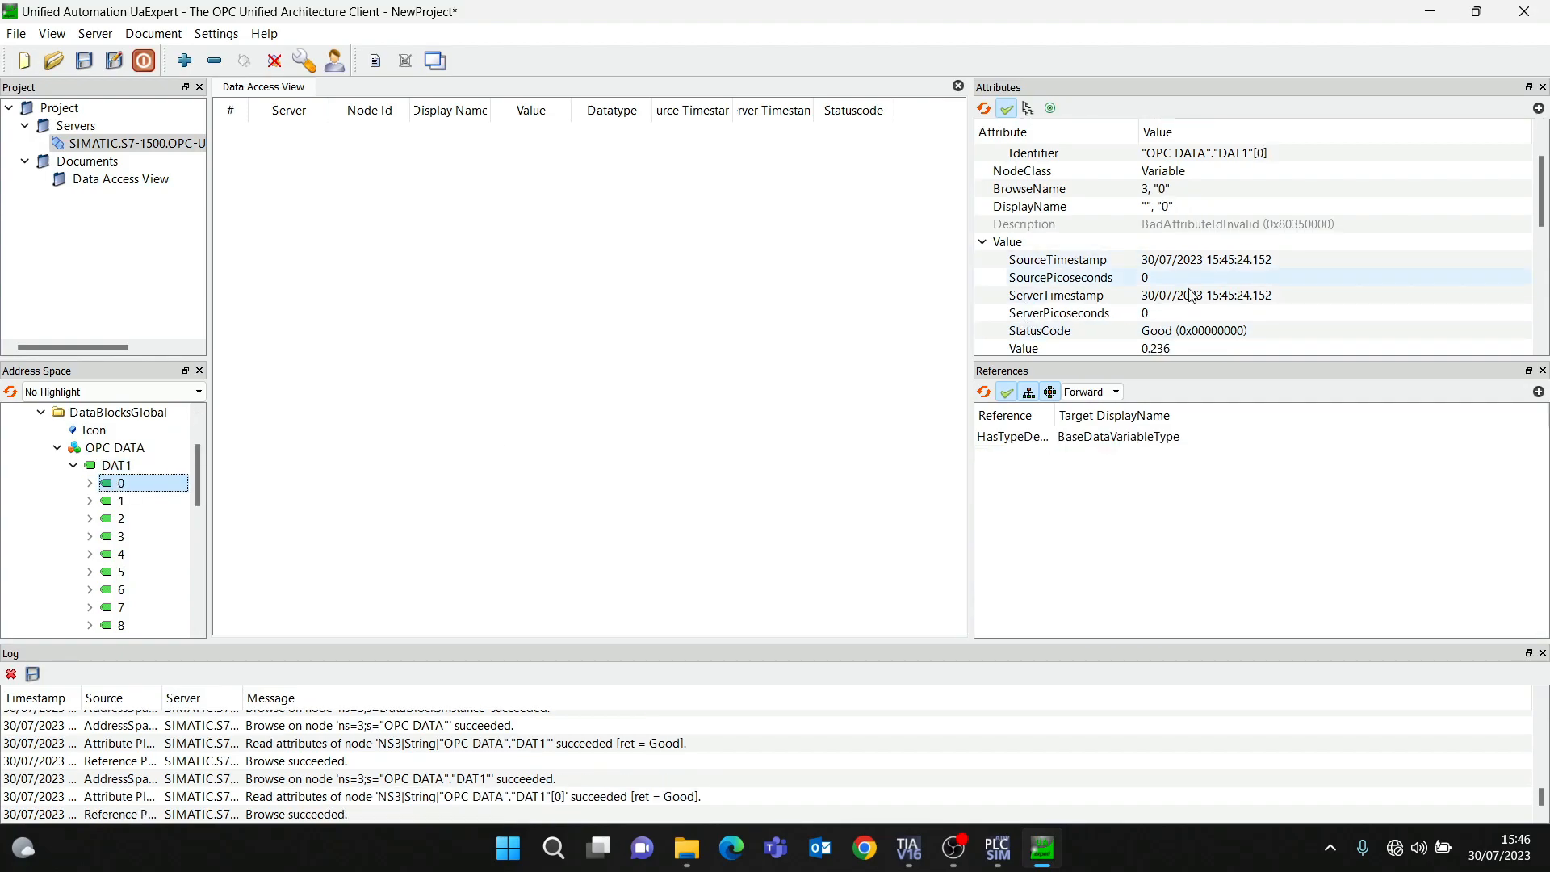
scroll(1152, 269, down, 2)
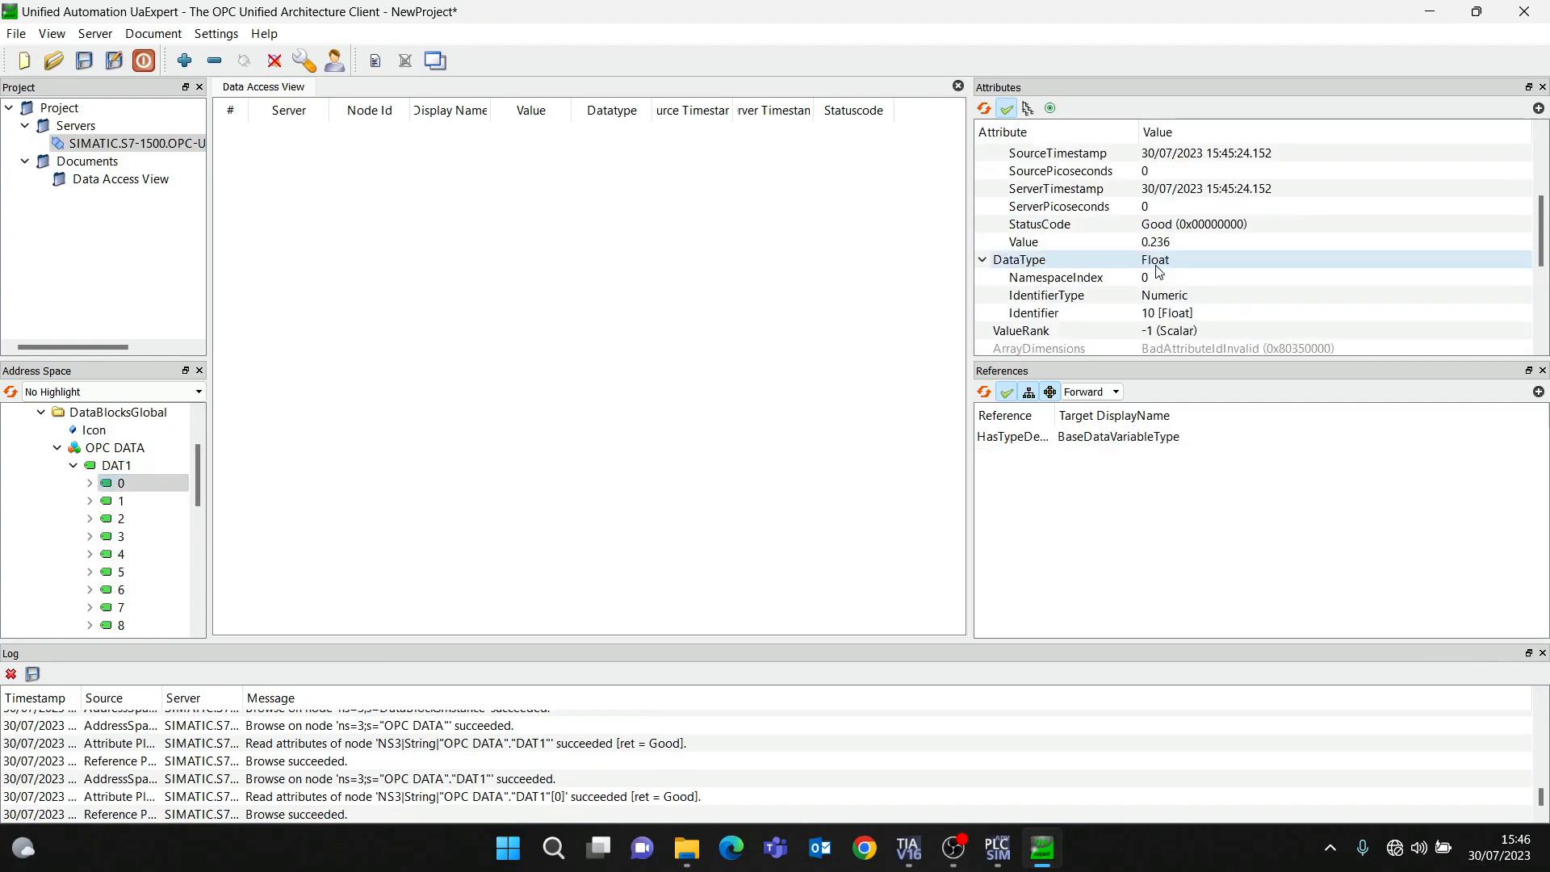
scroll(1049, 307, up, 1)
scroll(1133, 305, down, 1)
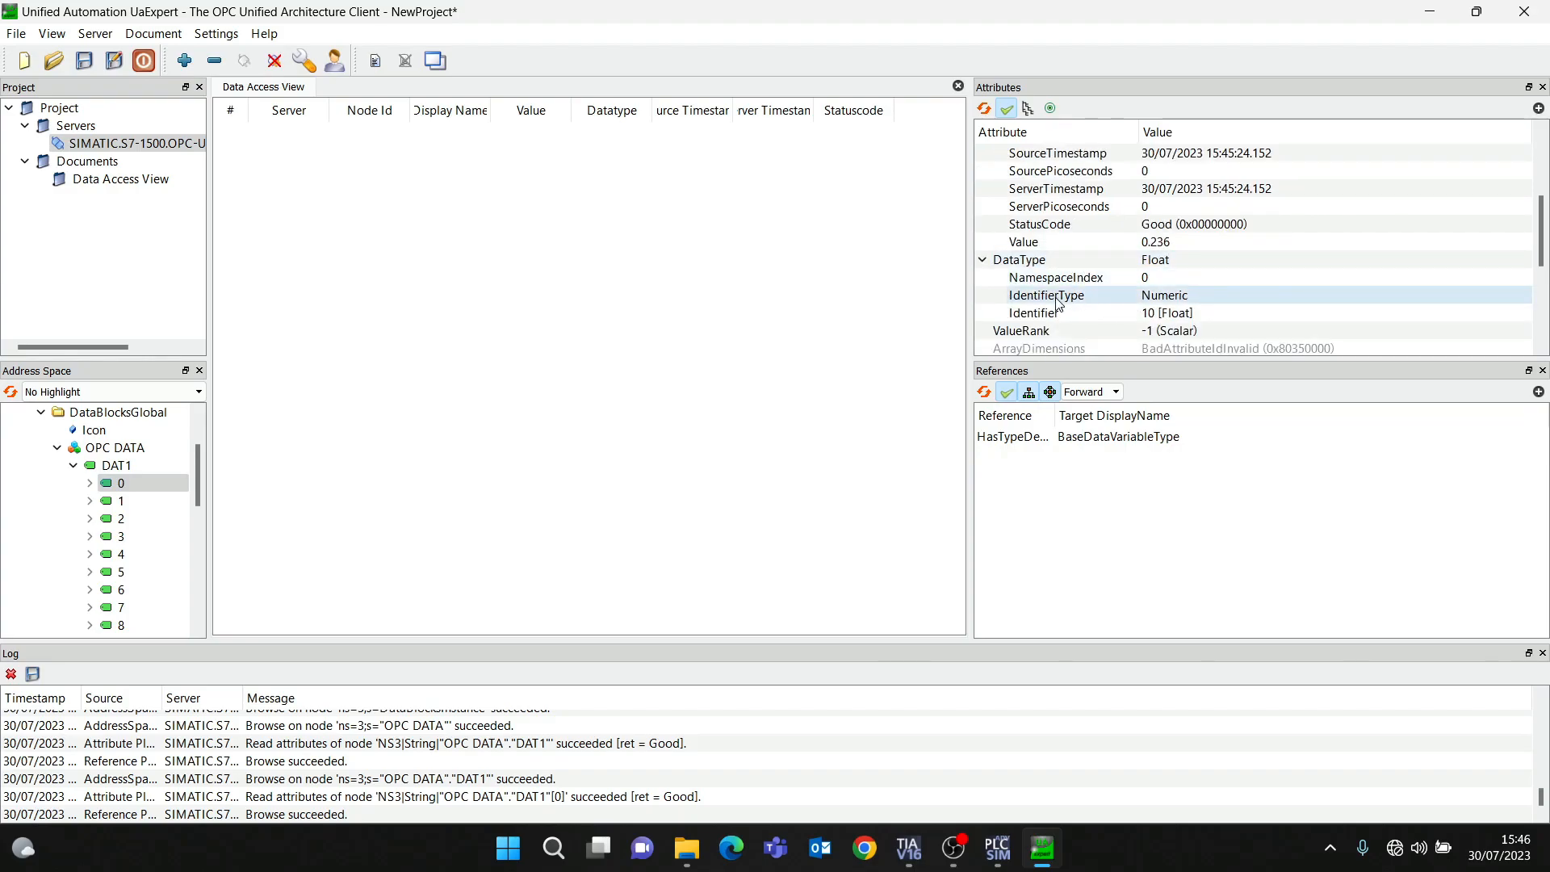
scroll(1082, 318, down, 1)
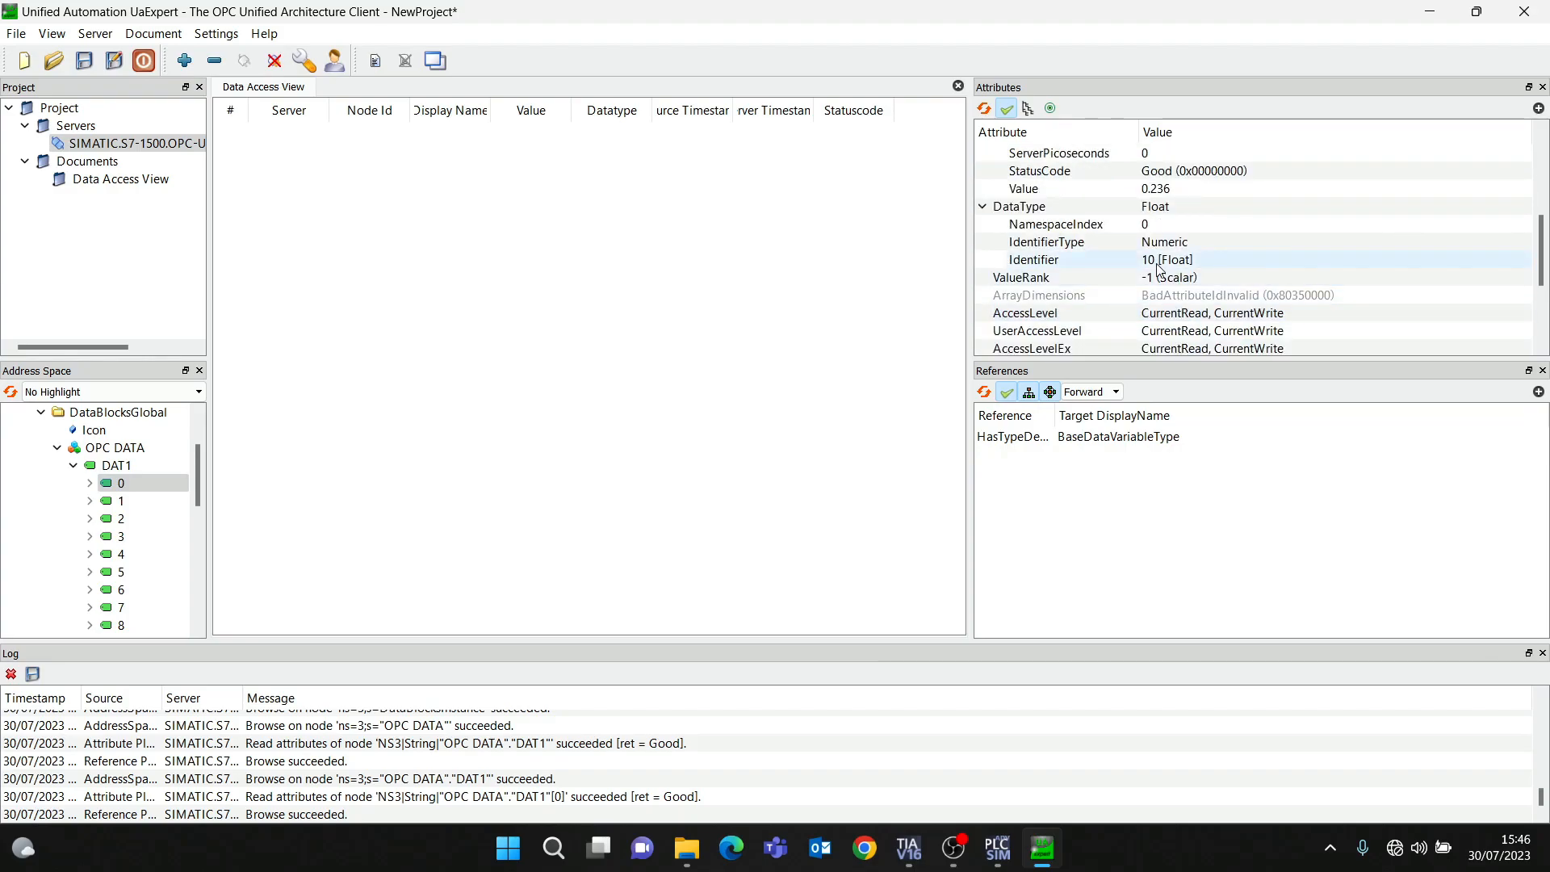
scroll(1146, 273, down, 3)
scroll(1163, 273, up, 6)
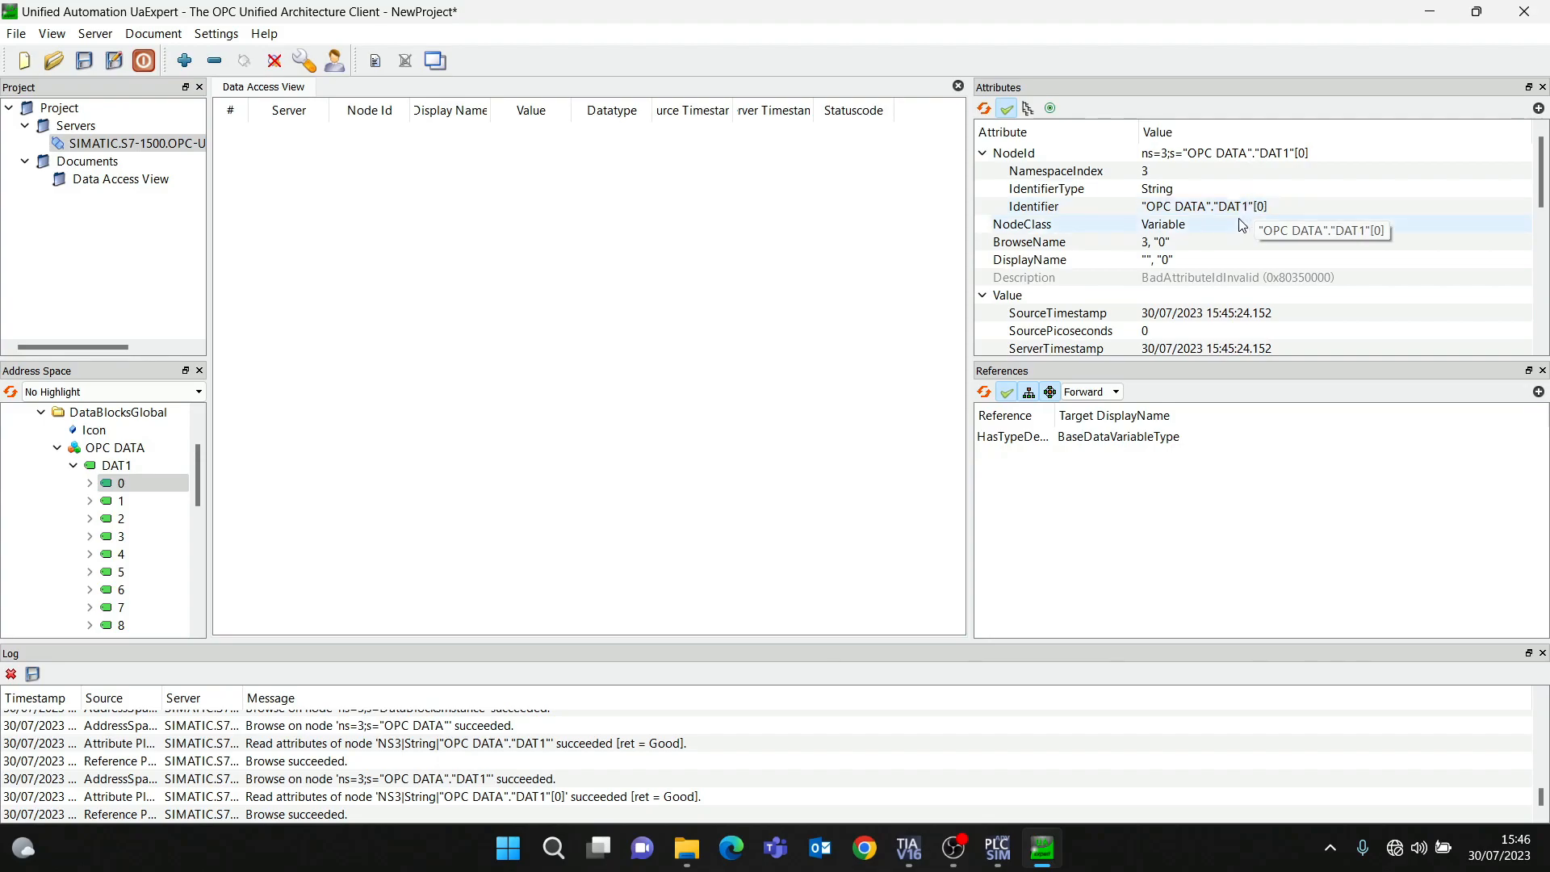
scroll(1233, 238, down, 1)
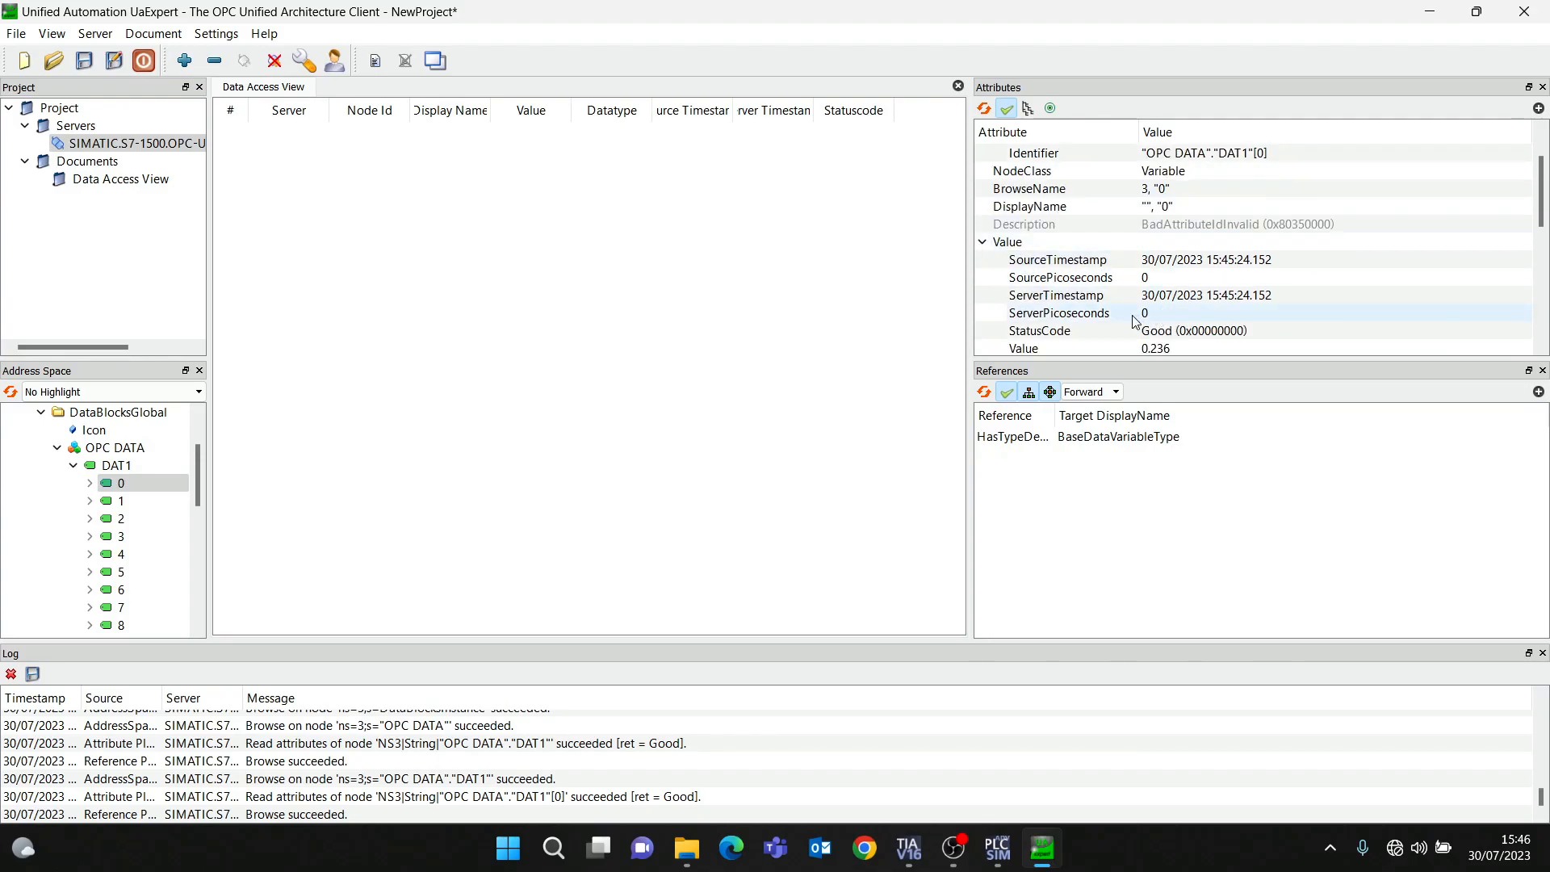
scroll(1131, 330, down, 1)
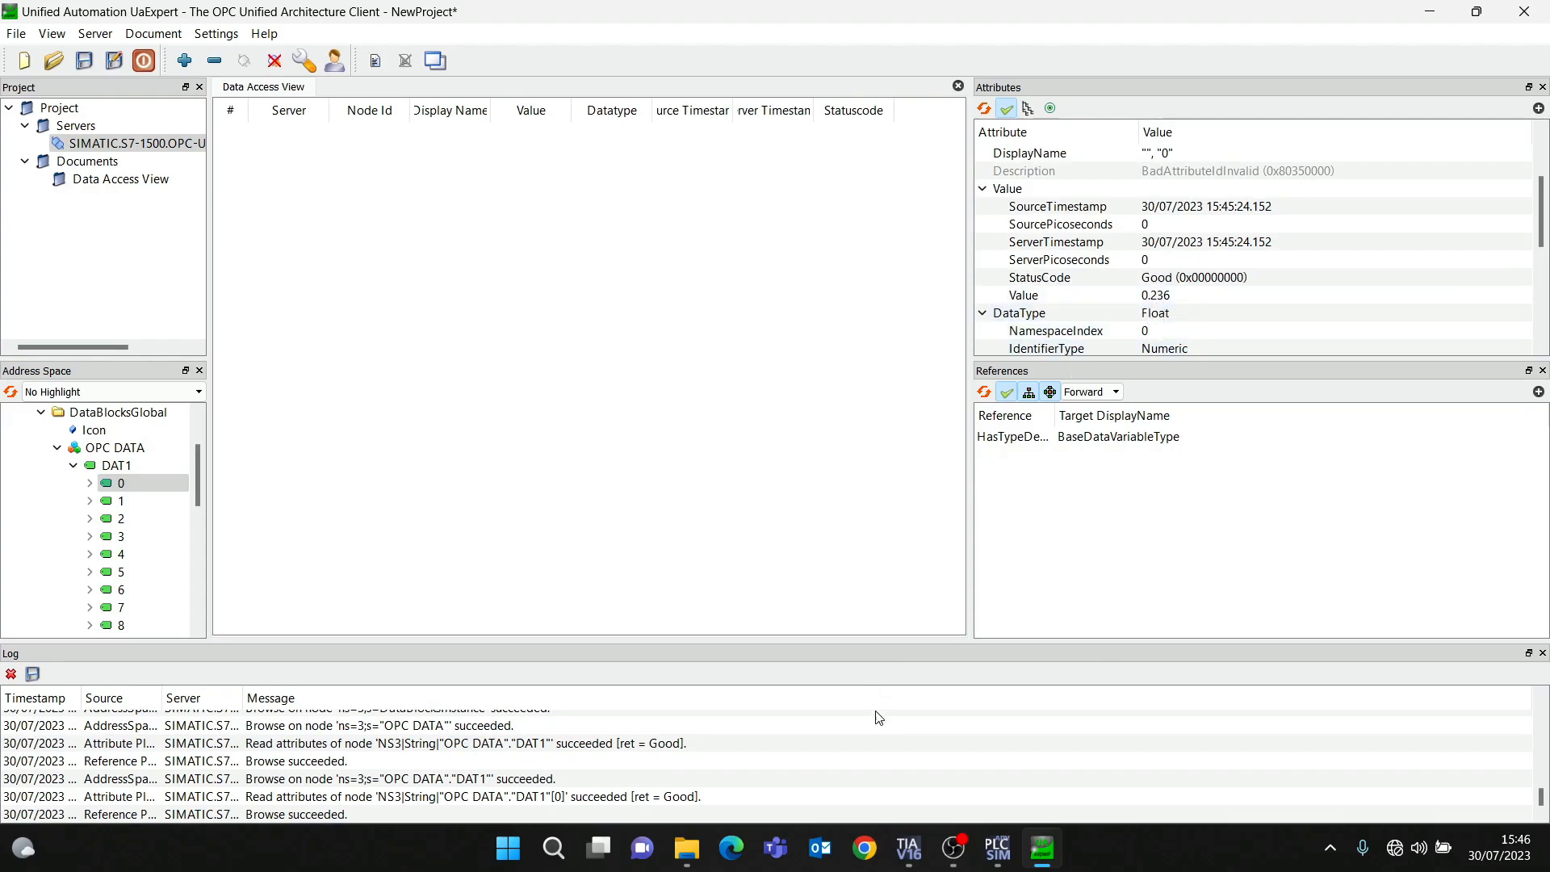
Compare with the DAT1 monitor values in TIA Portal, and show the attributes of DAT1 element 1 in UaExpert
click(909, 848)
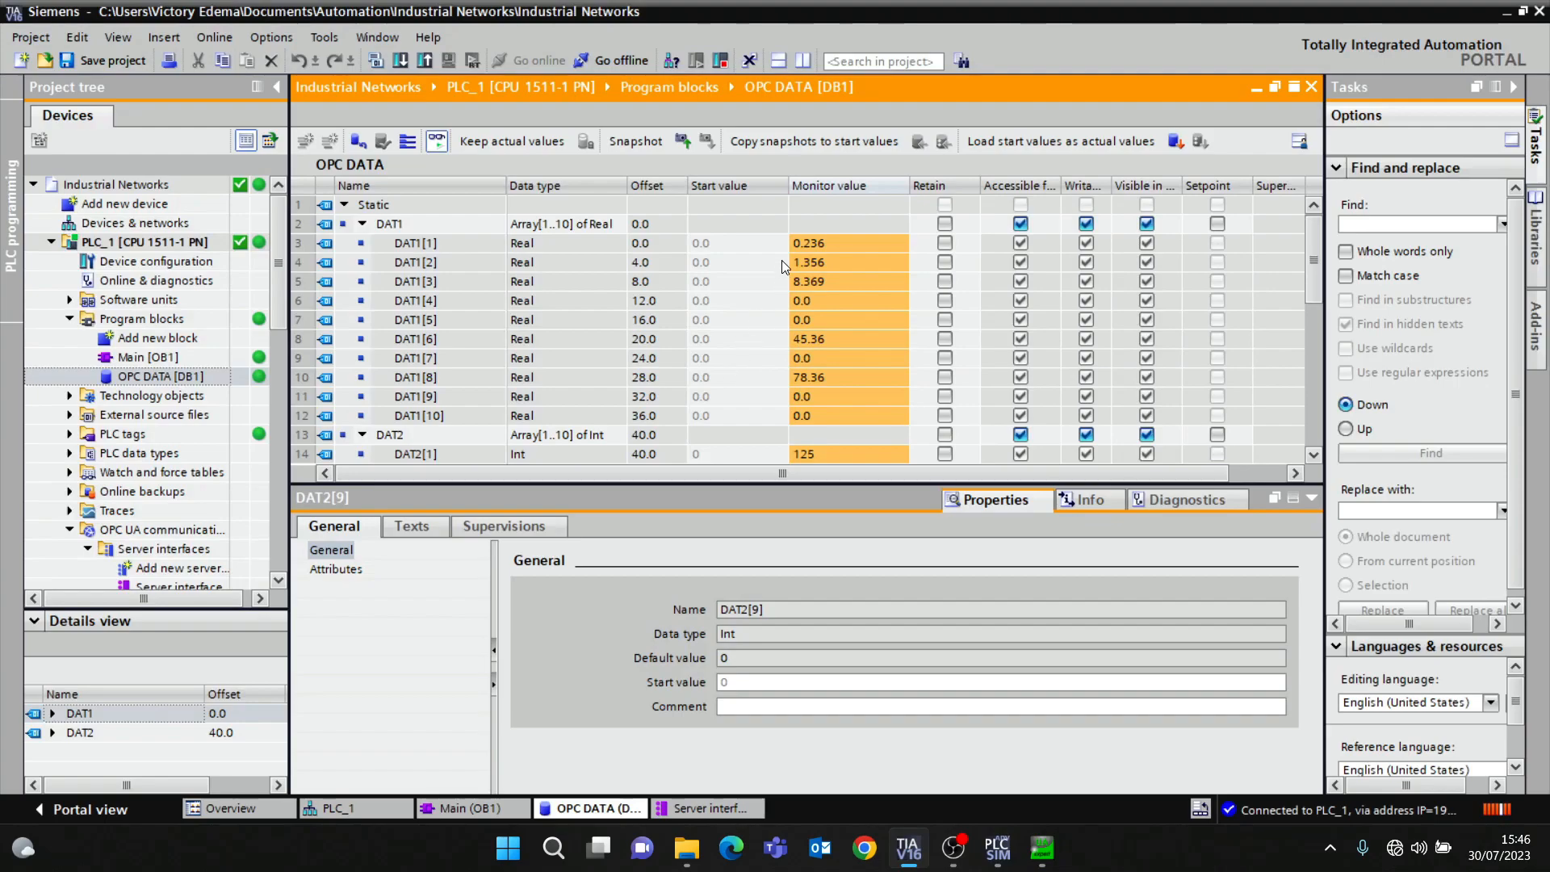
click(921, 853)
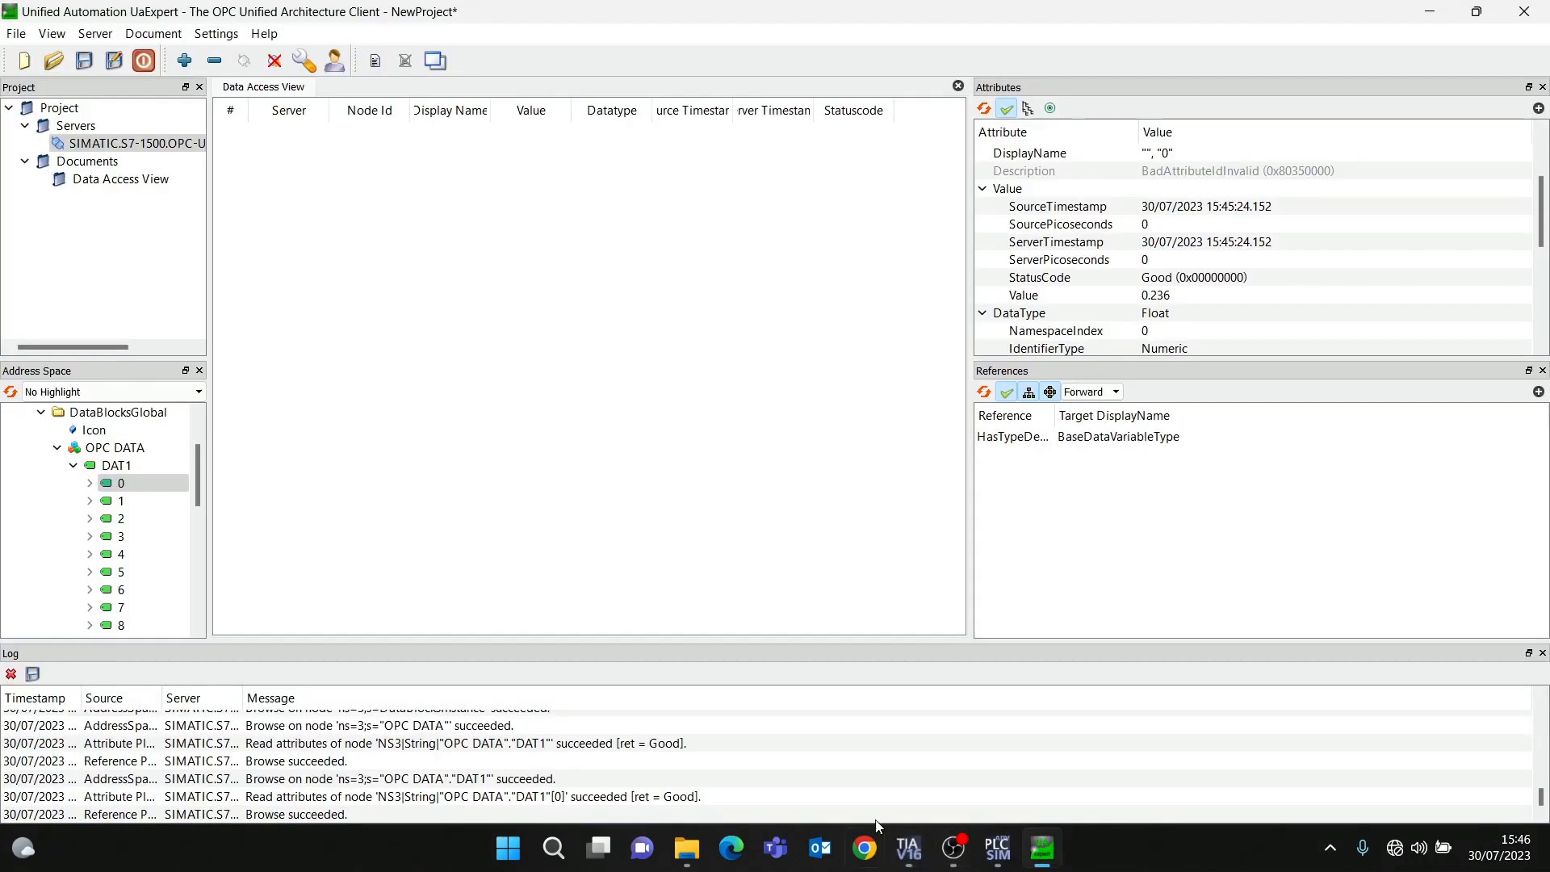
click(129, 502)
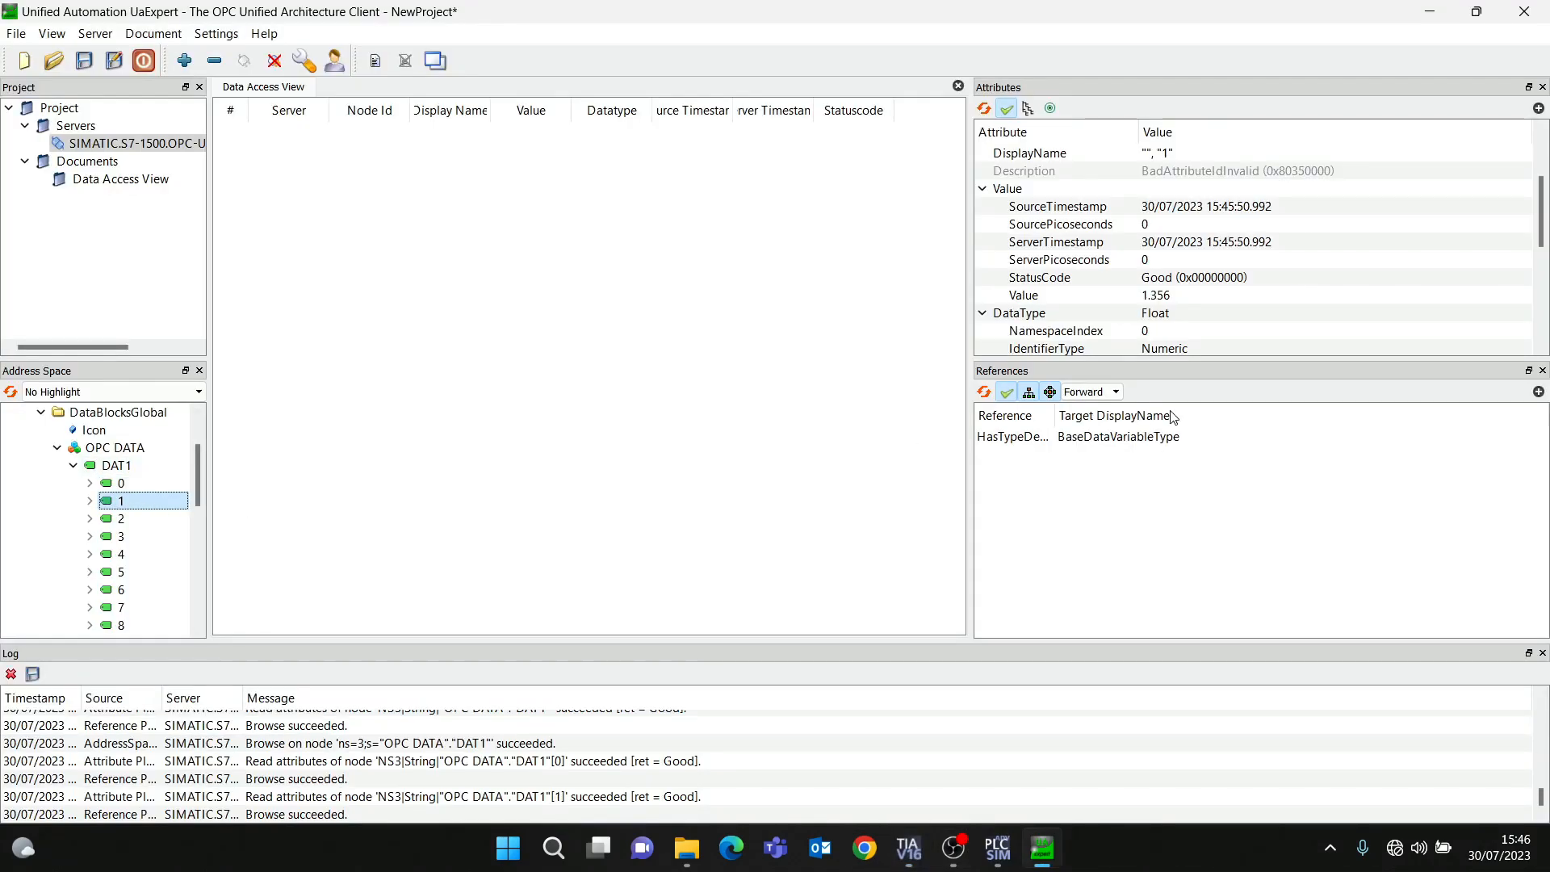
Check the DAT1 monitor values in TIA Portal, and show the attributes of DAT1 element 2 in UaExpert
click(909, 849)
click(920, 852)
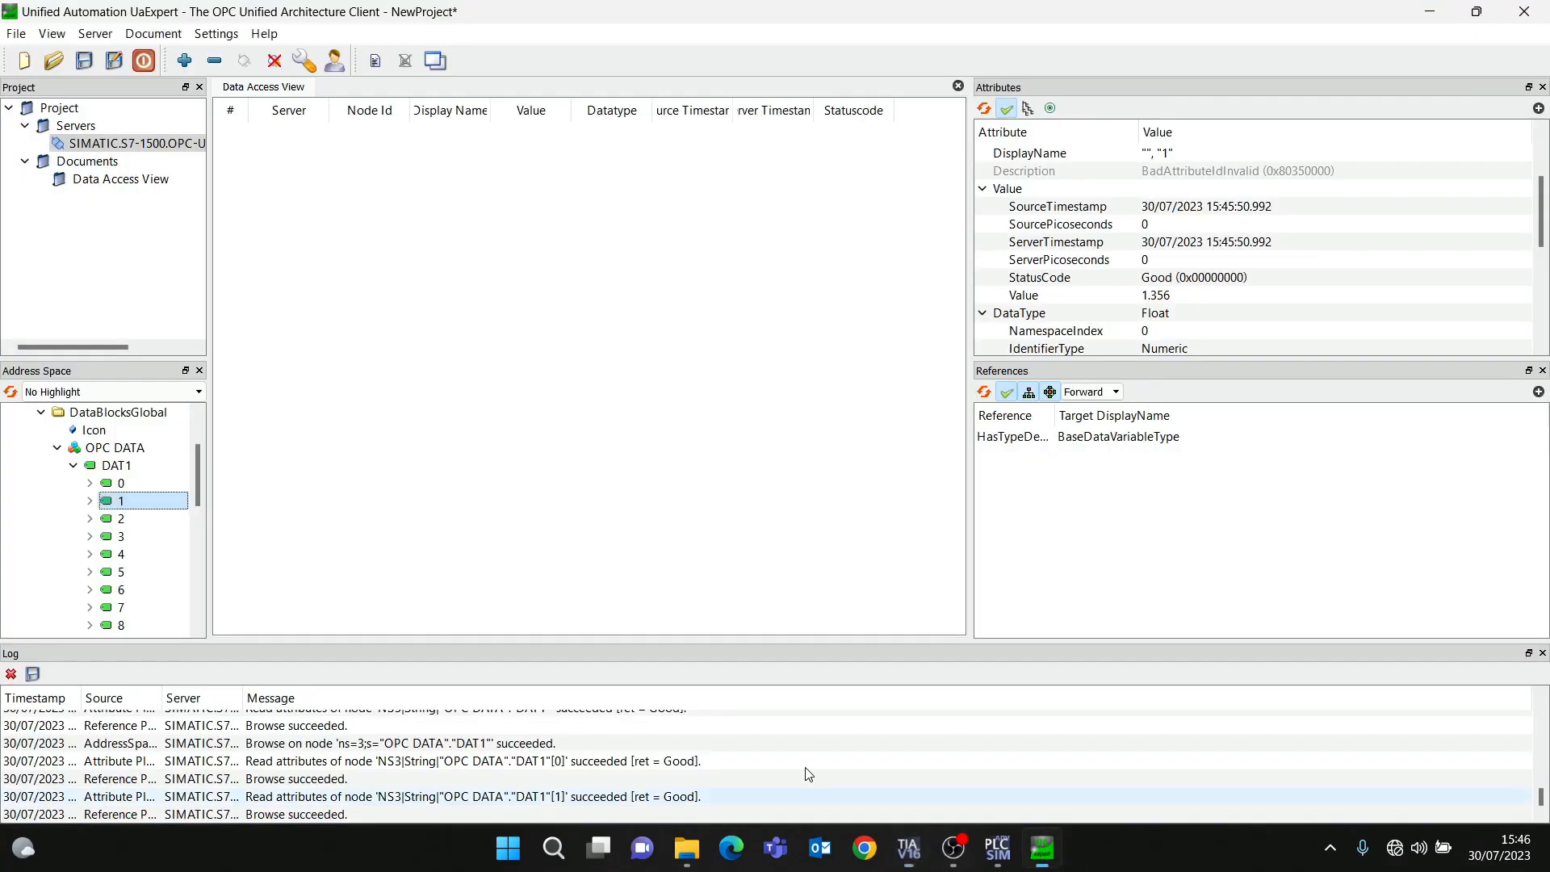
click(121, 518)
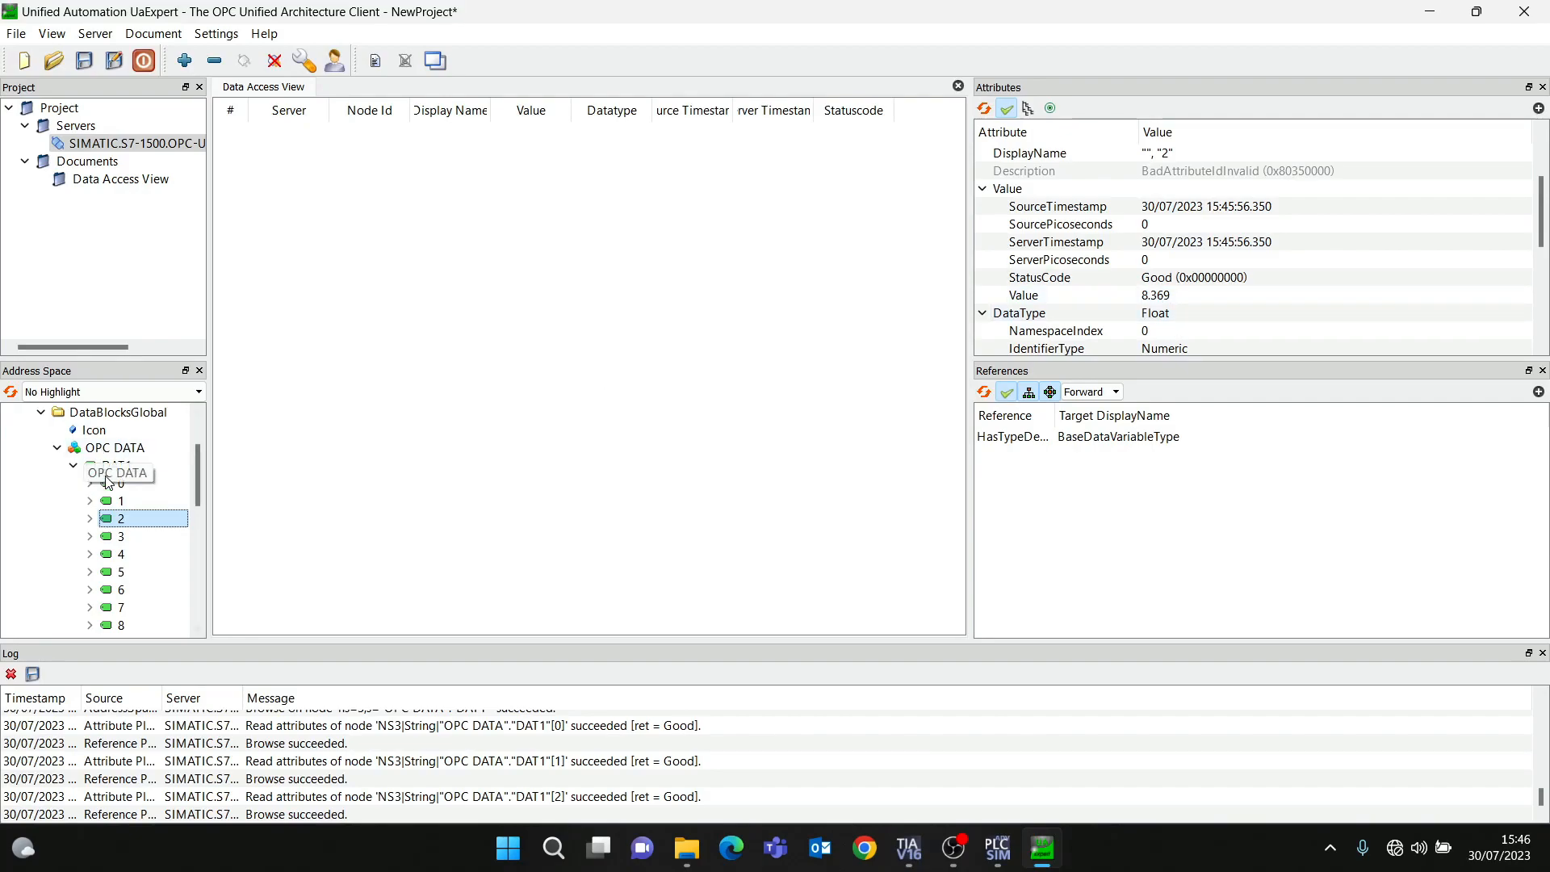
Collapse DAT1, expand the DAT2 array under OPC DATA and show the value and data type of element 0
click(73, 465)
click(73, 482)
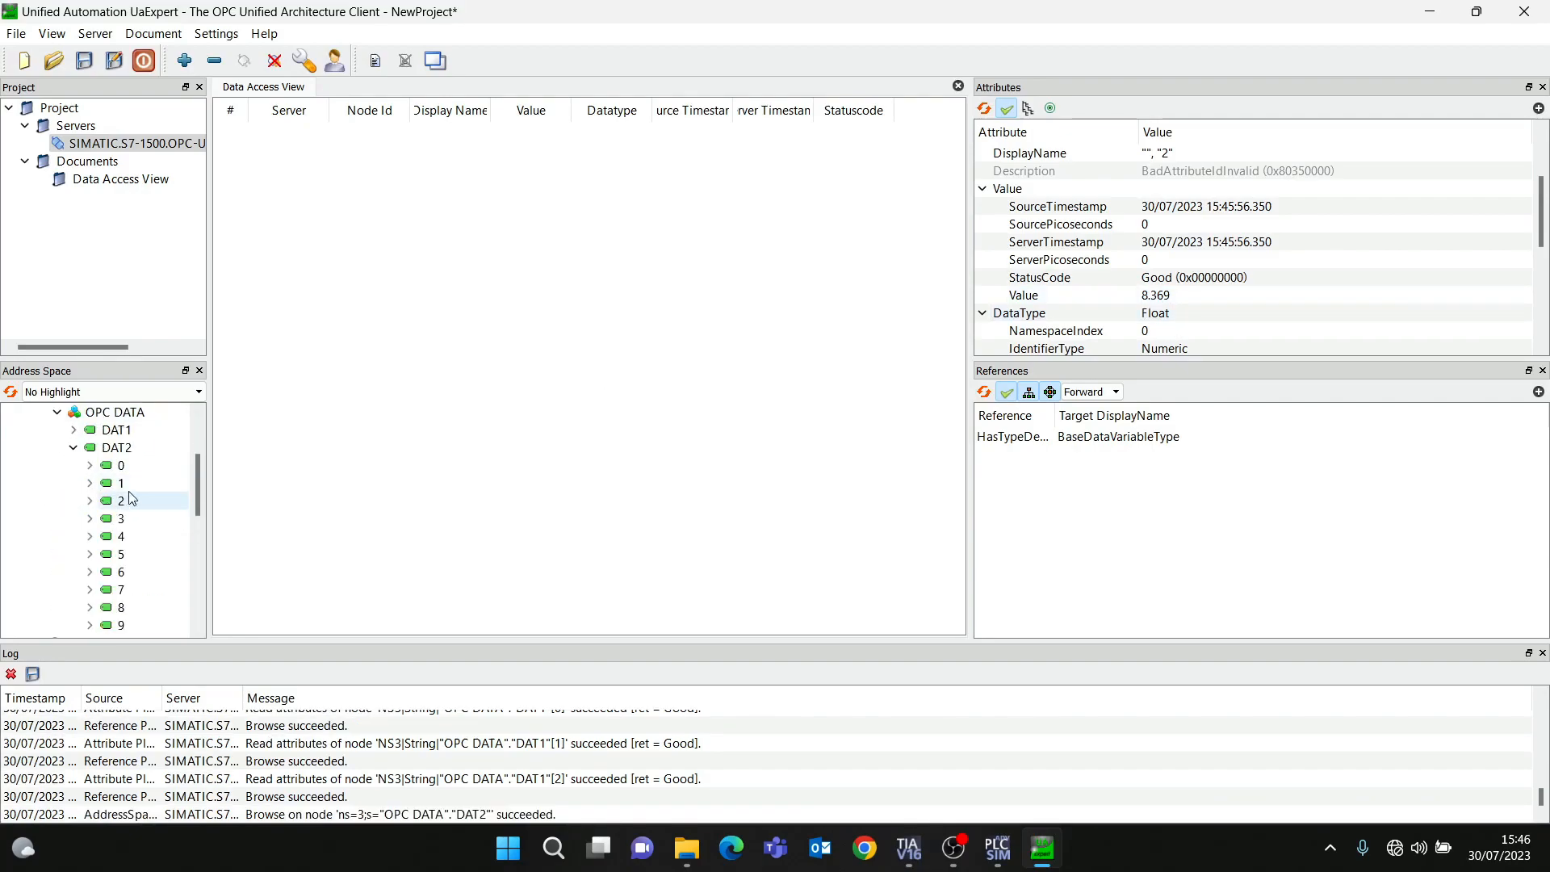
click(122, 468)
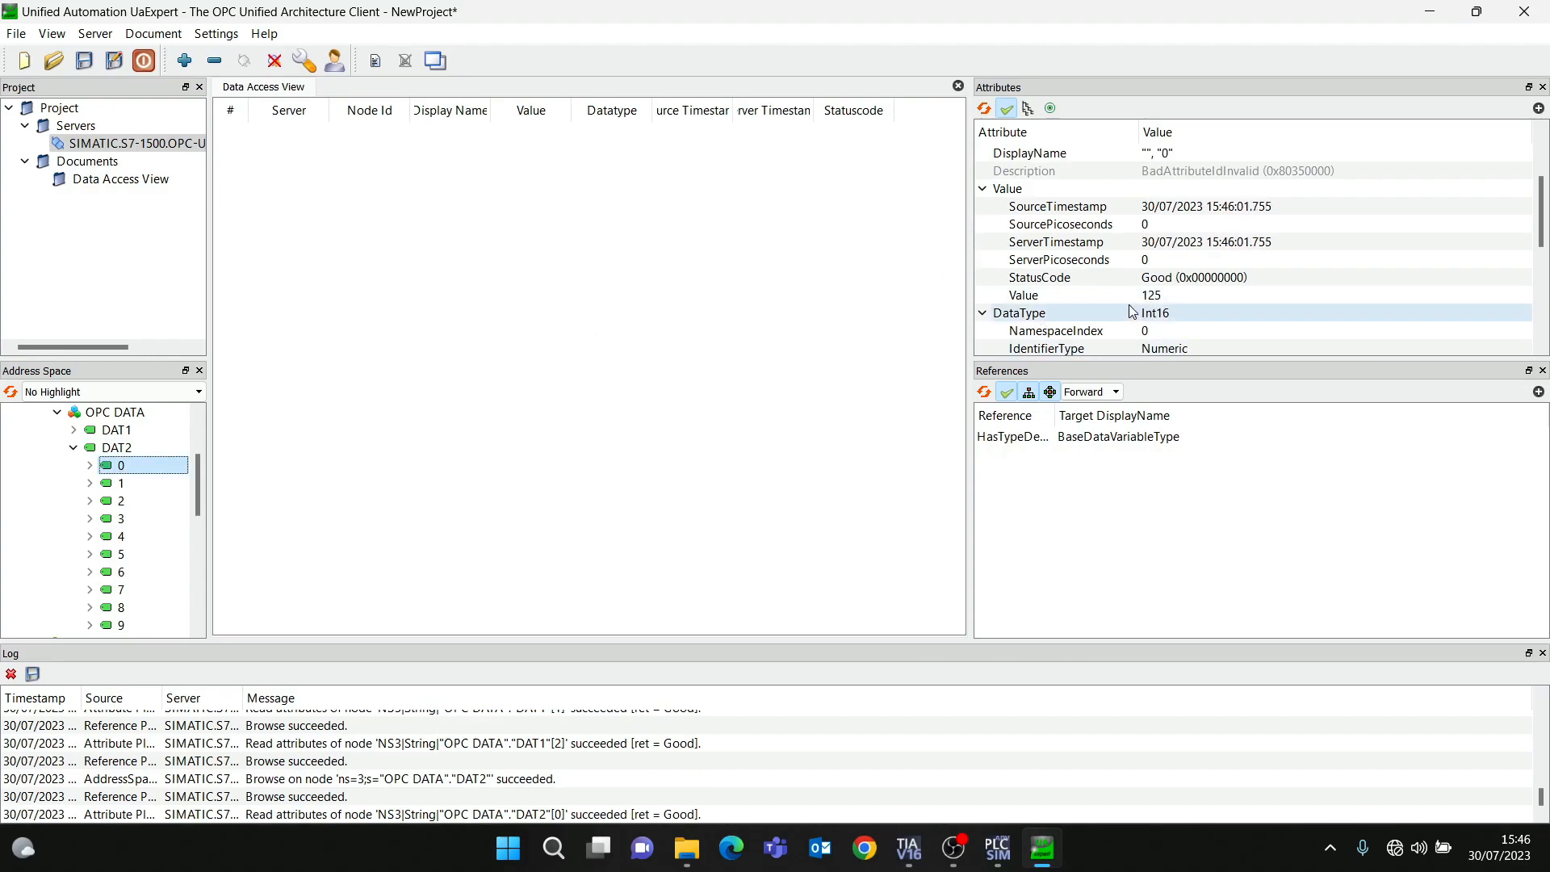
Compare with the DAT2 monitor values in TIA Portal, and show the value of DAT2 element 4 in UaExpert
click(907, 849)
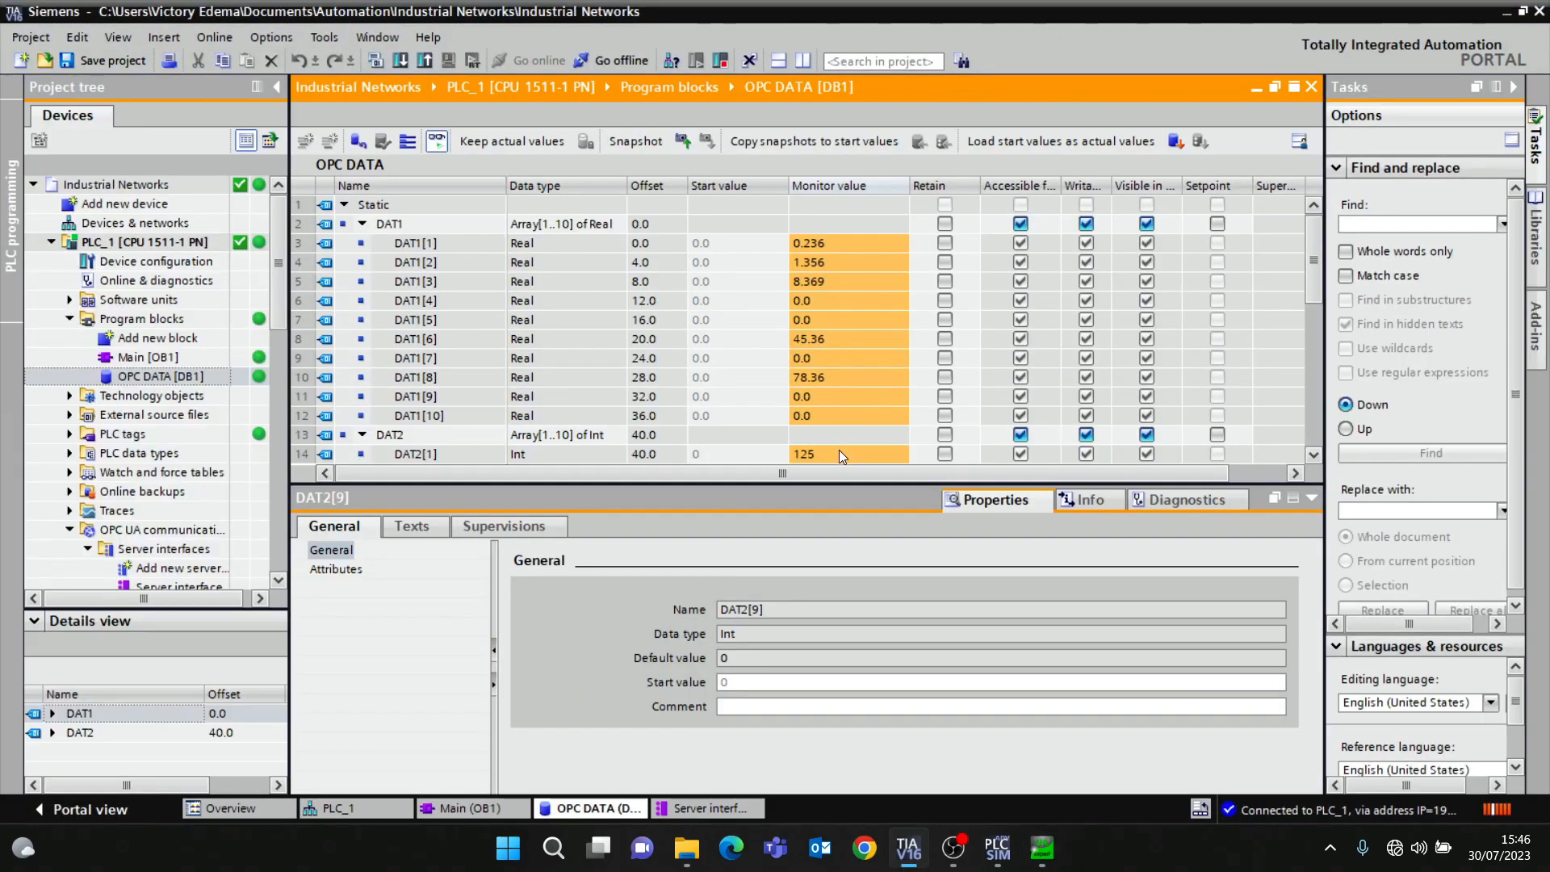
scroll(840, 449, down, 2)
click(1041, 847)
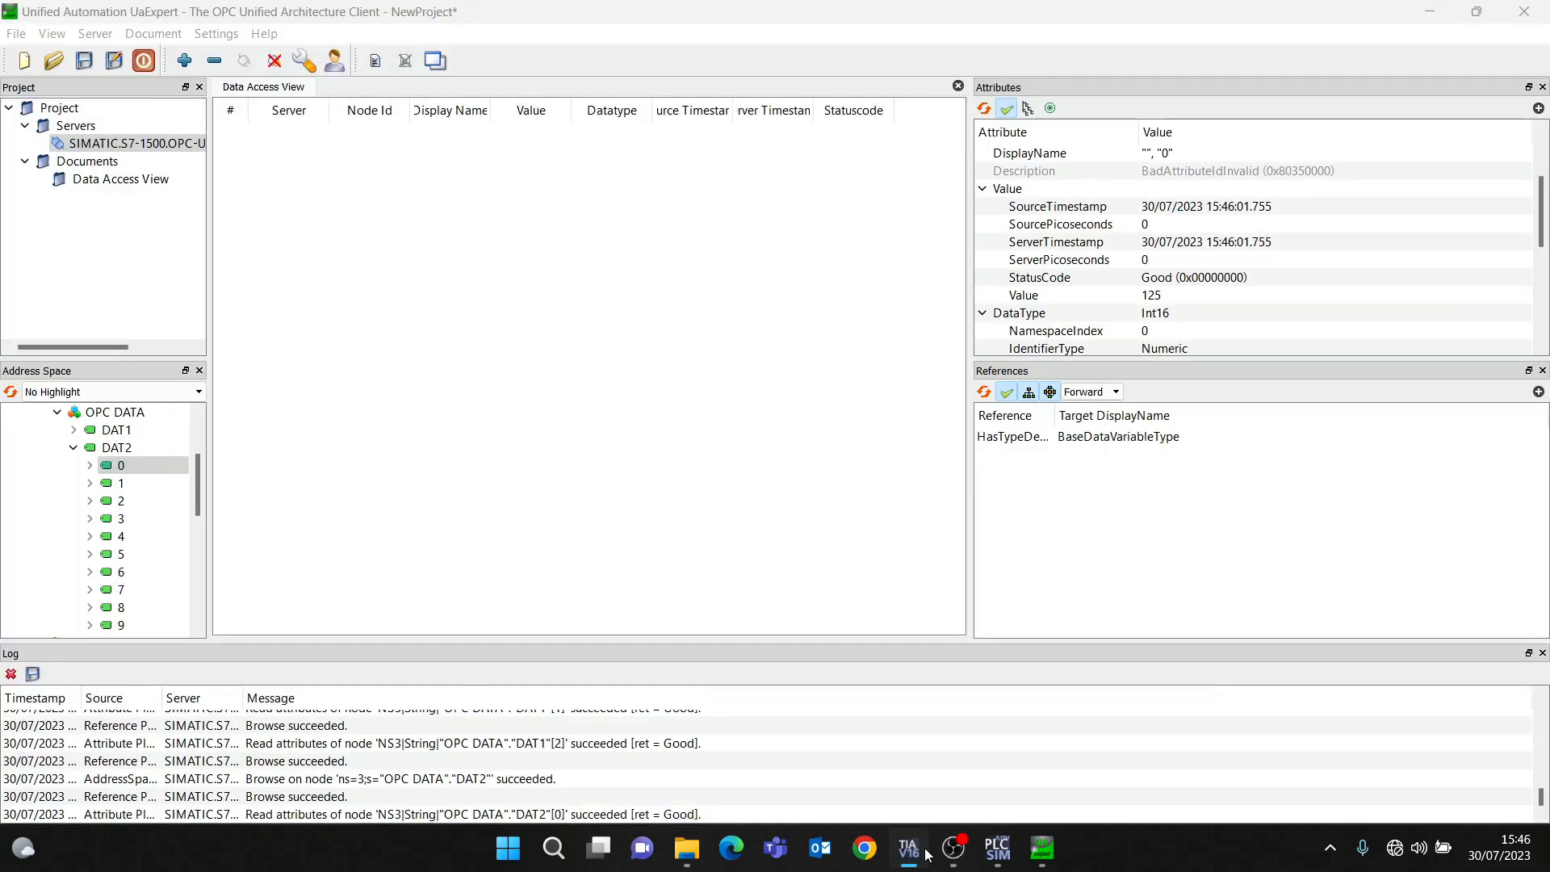
click(122, 537)
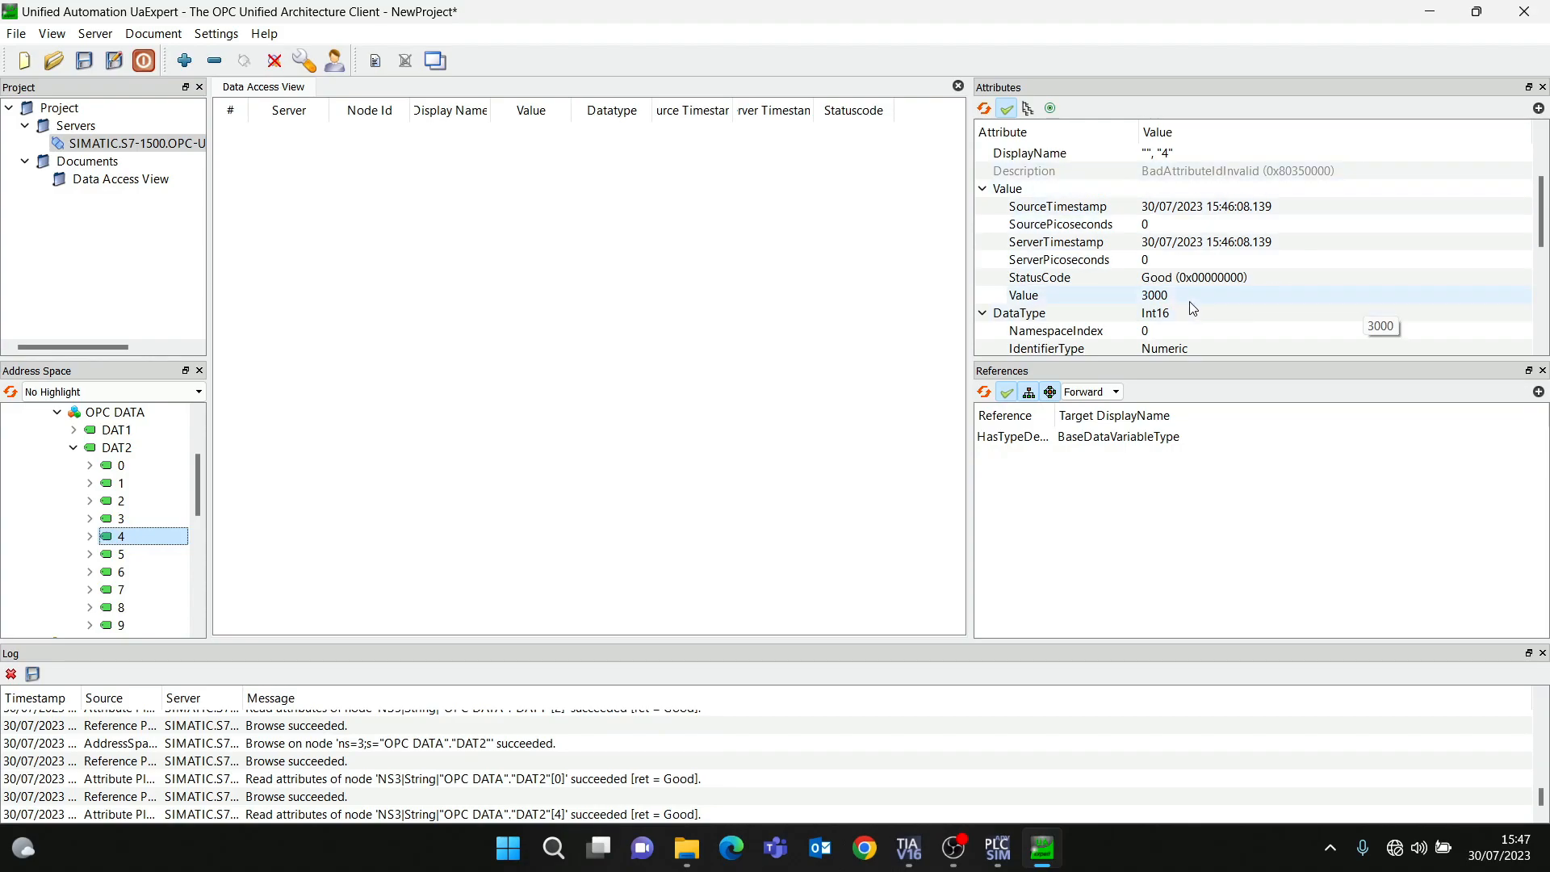
click(1167, 303)
Switch to TIA Portal and modify the monitor value of DAT2[5] in OPC DATA to 1500
click(920, 850)
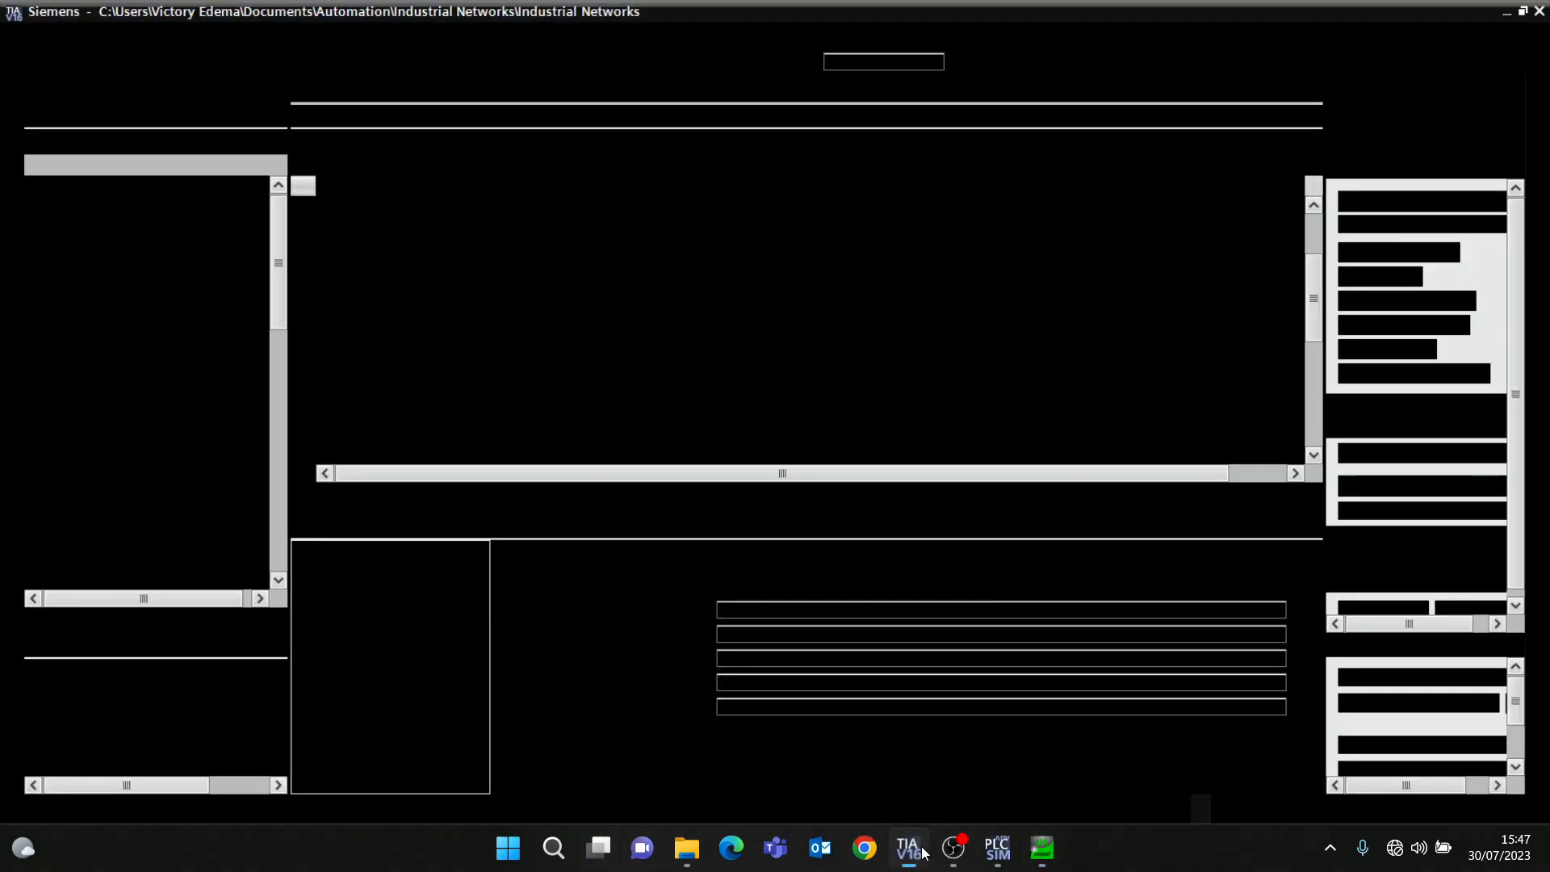
double_click(841, 417)
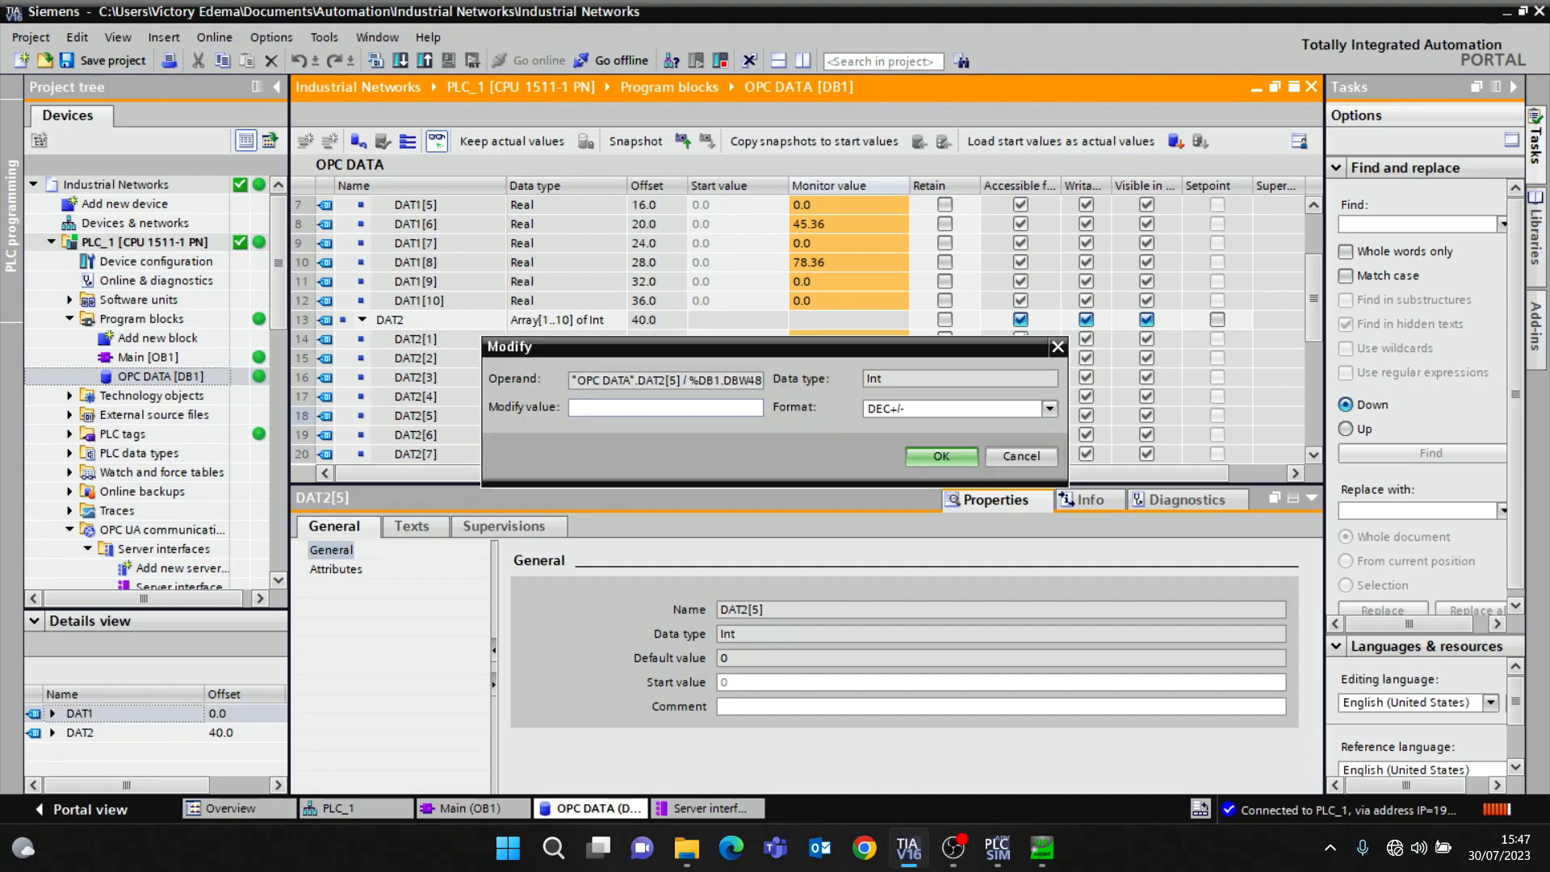
key(Return)
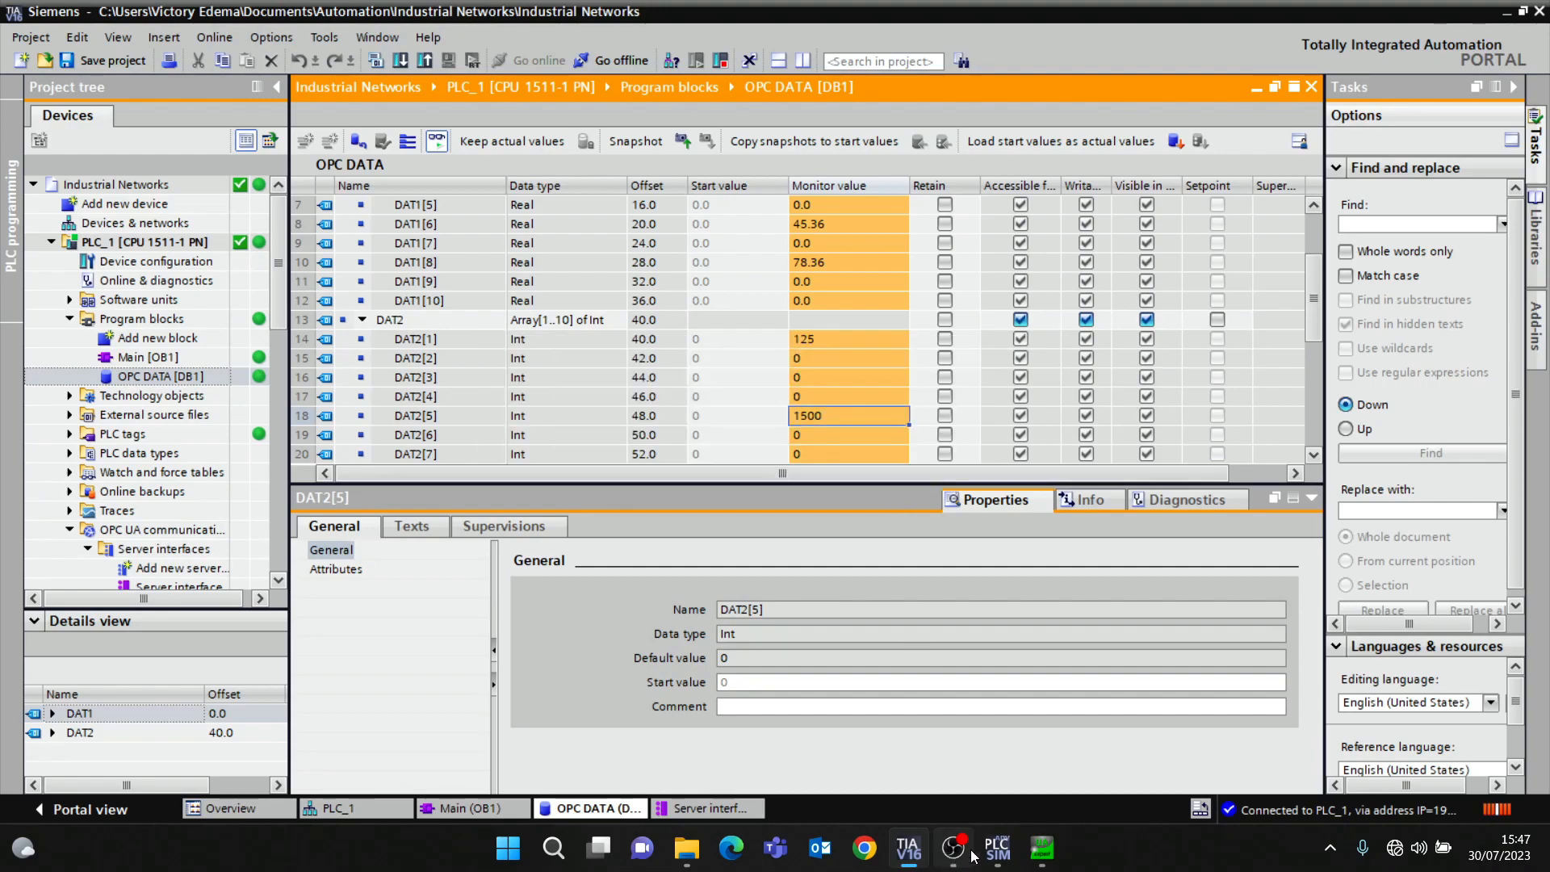
Return to UaExpert and reread DAT2 element 4, examining its updated value, timestamps and access level
click(1041, 849)
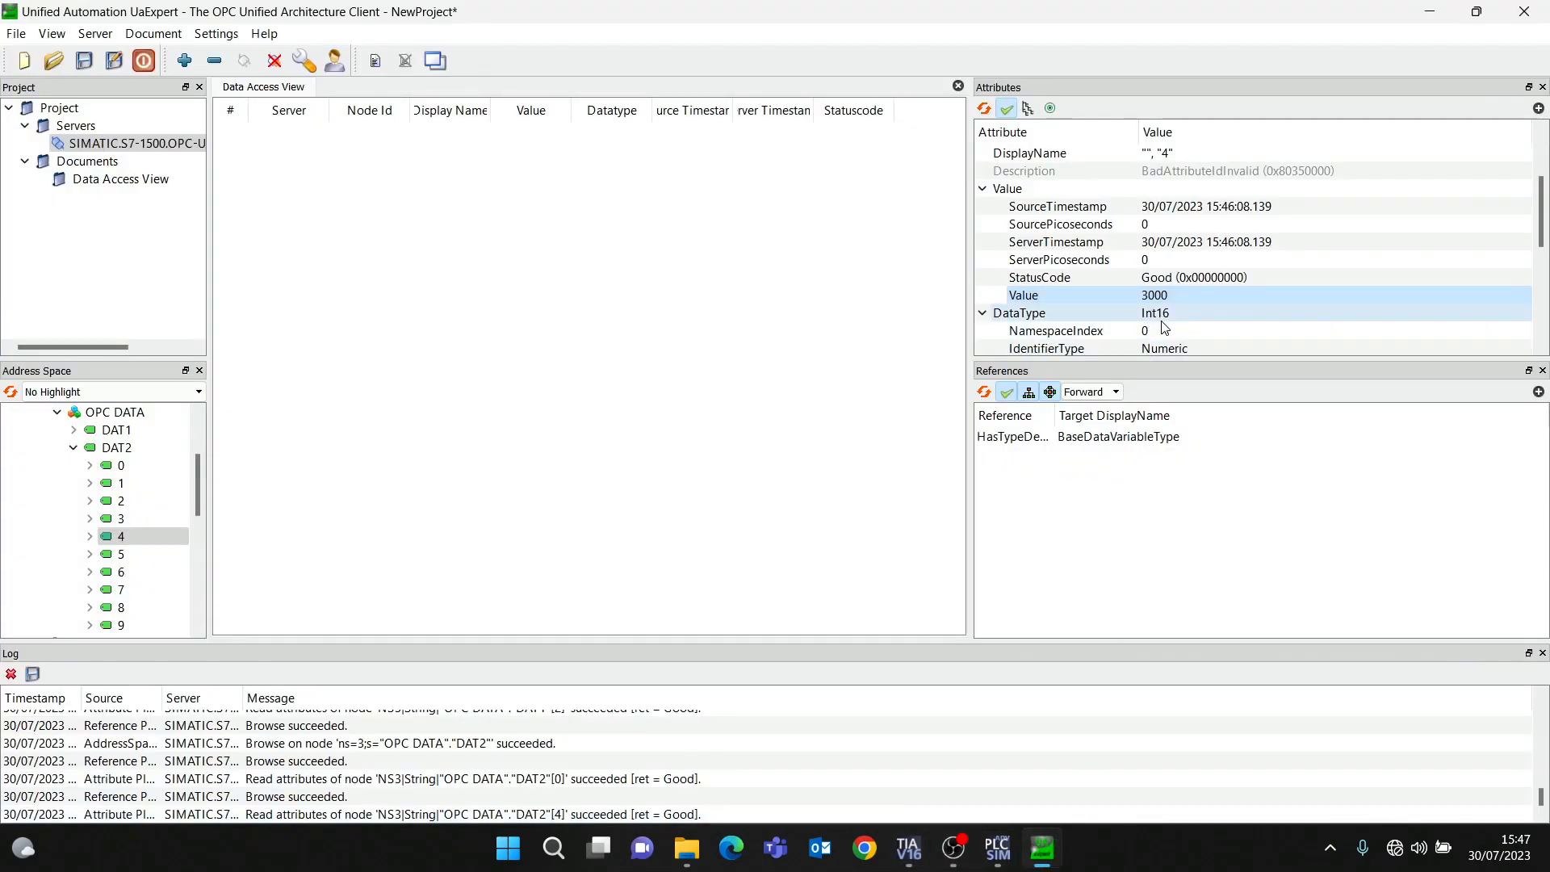
click(1130, 330)
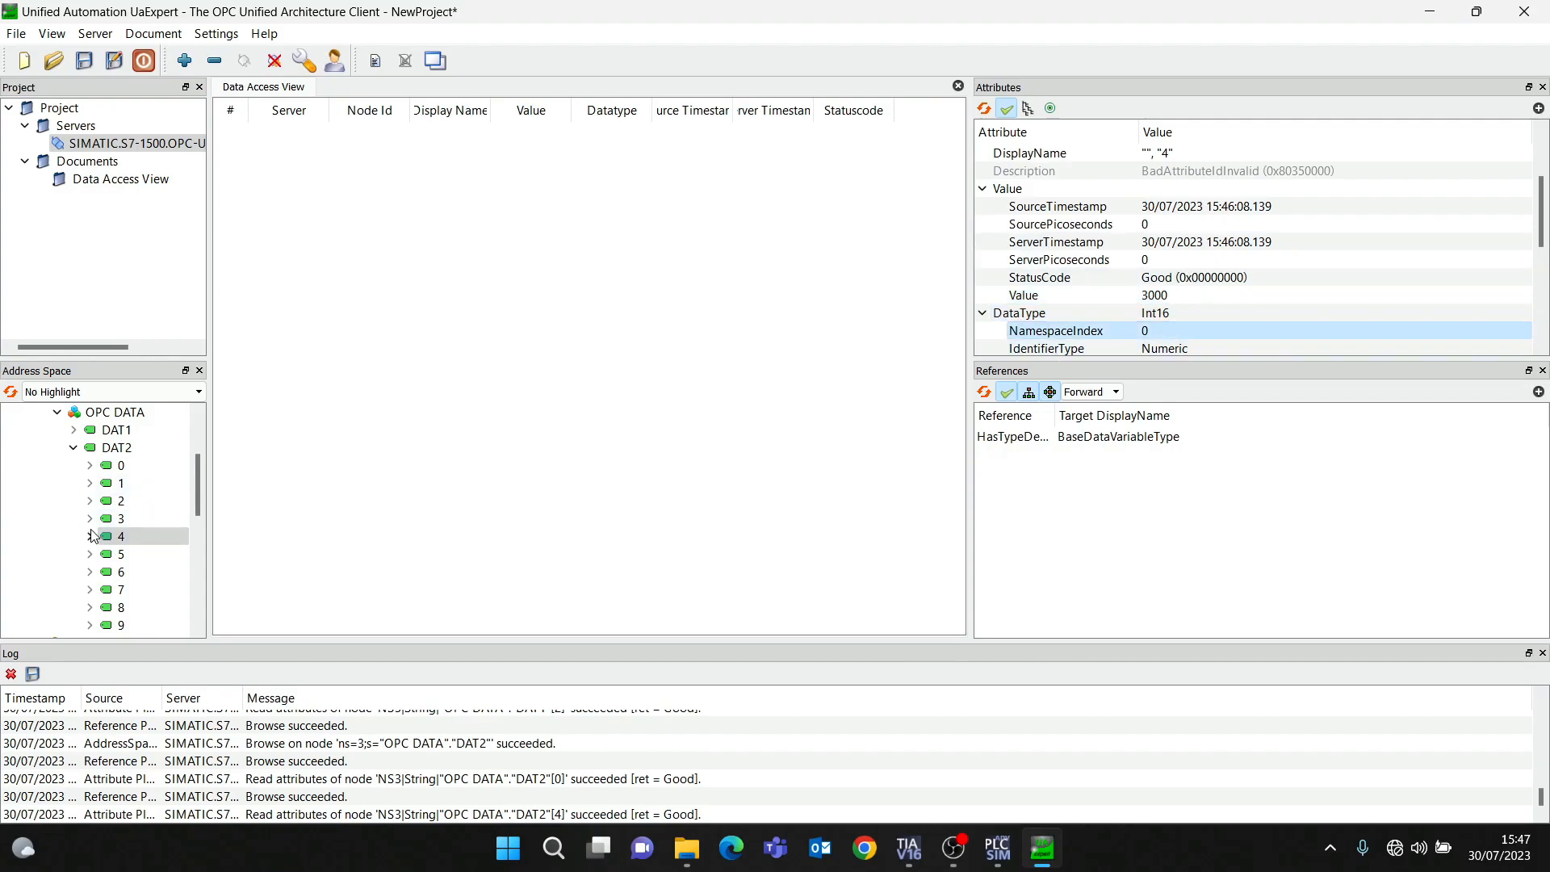
click(119, 518)
click(125, 536)
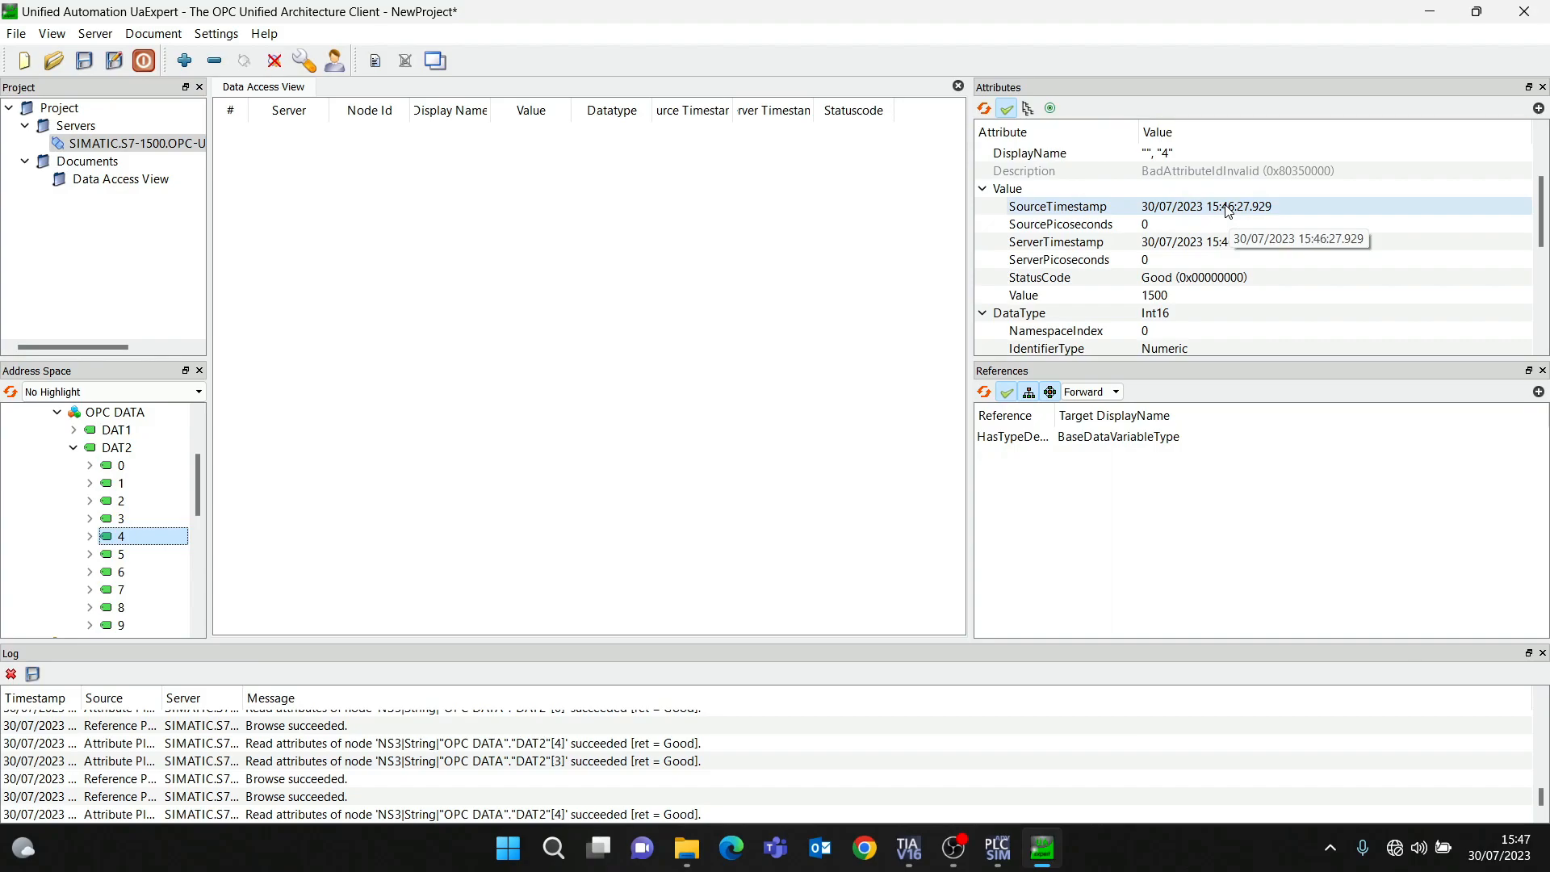
scroll(1229, 226, down, 5)
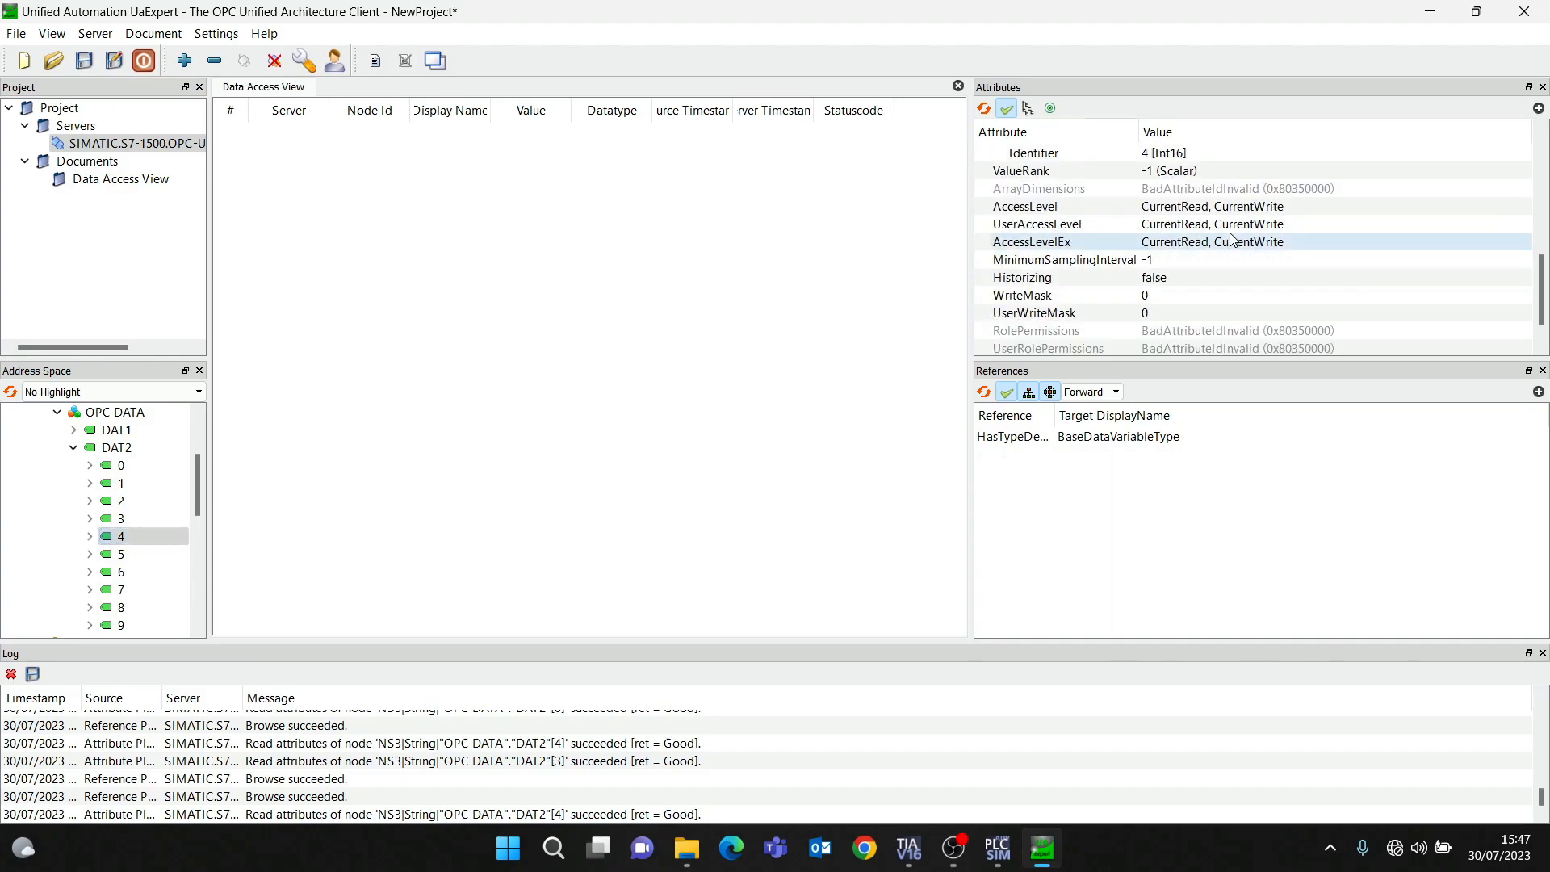
scroll(1229, 233, up, 3)
scroll(1232, 240, up, 3)
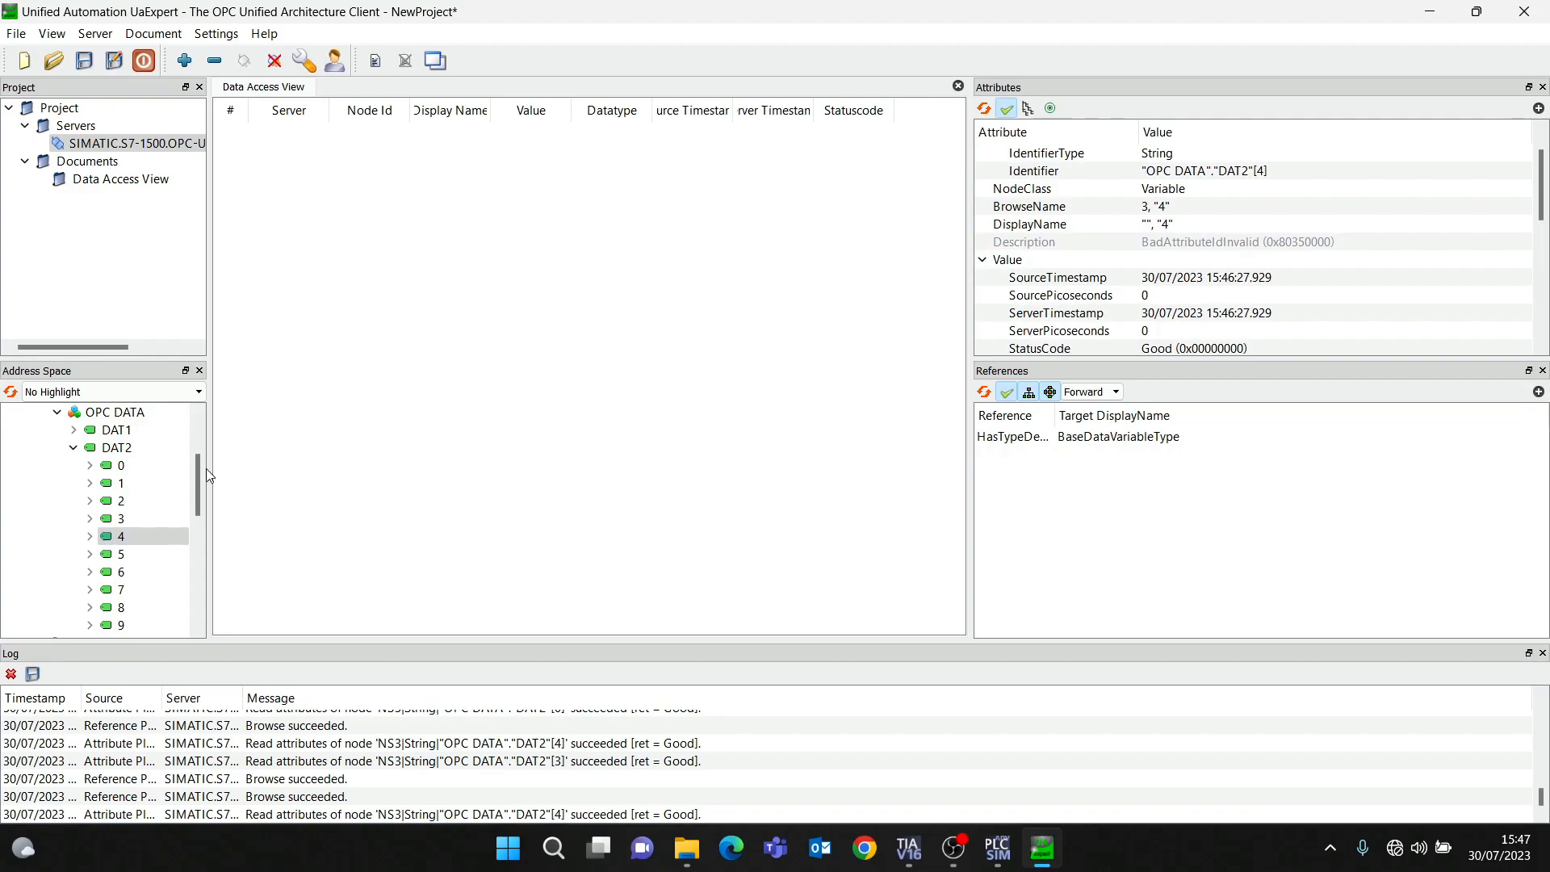
Collapse DAT2 and examine the attributes of the PLC's Manufacturer and OperatingMode nodes
click(74, 447)
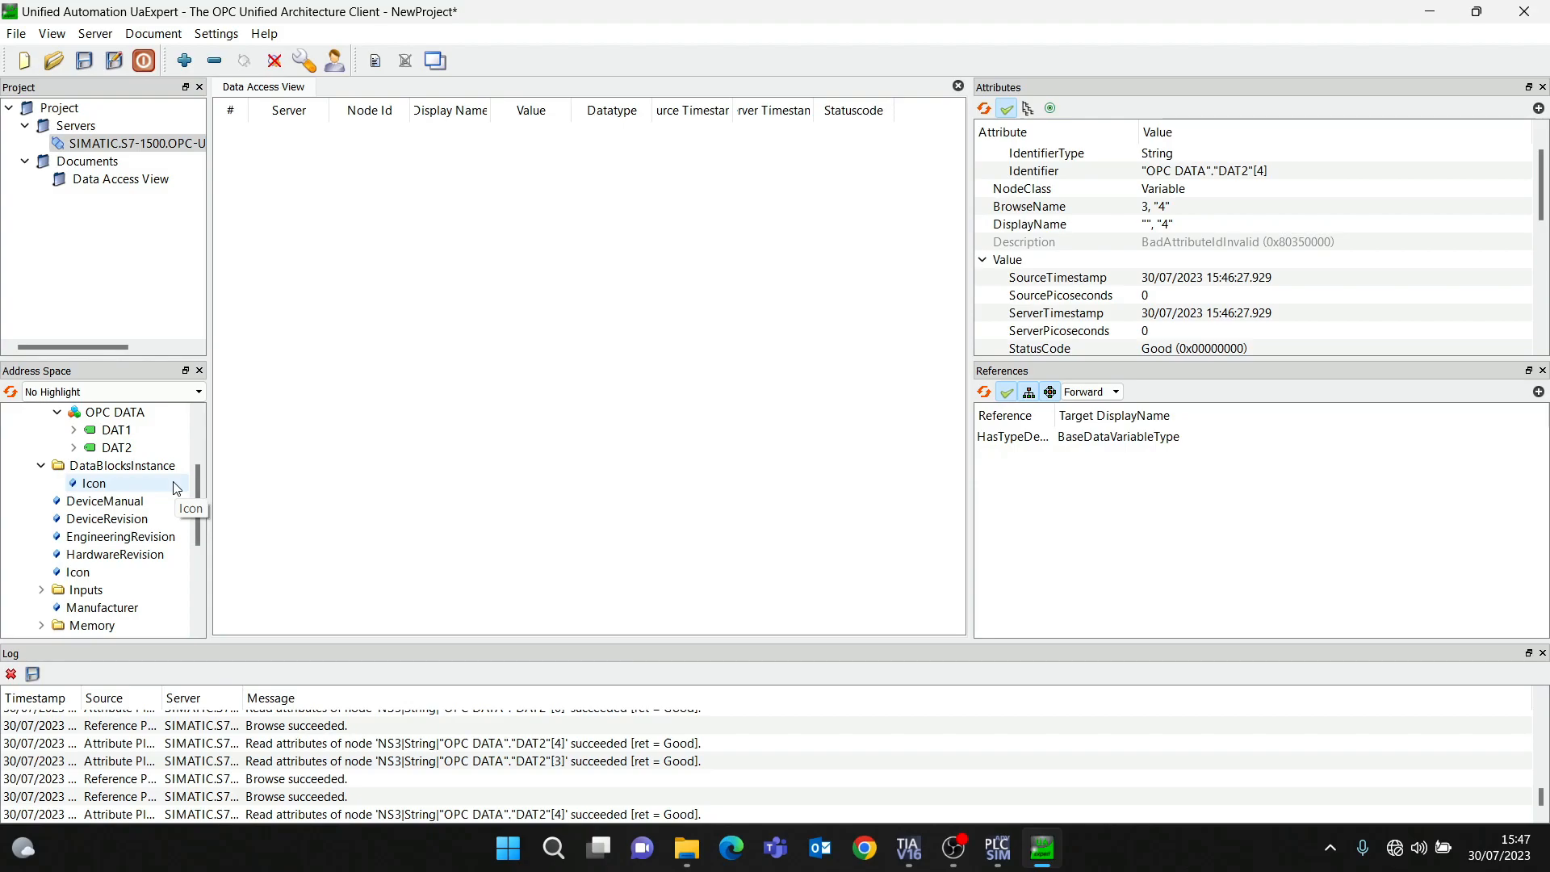
click(101, 606)
scroll(97, 601, down, 3)
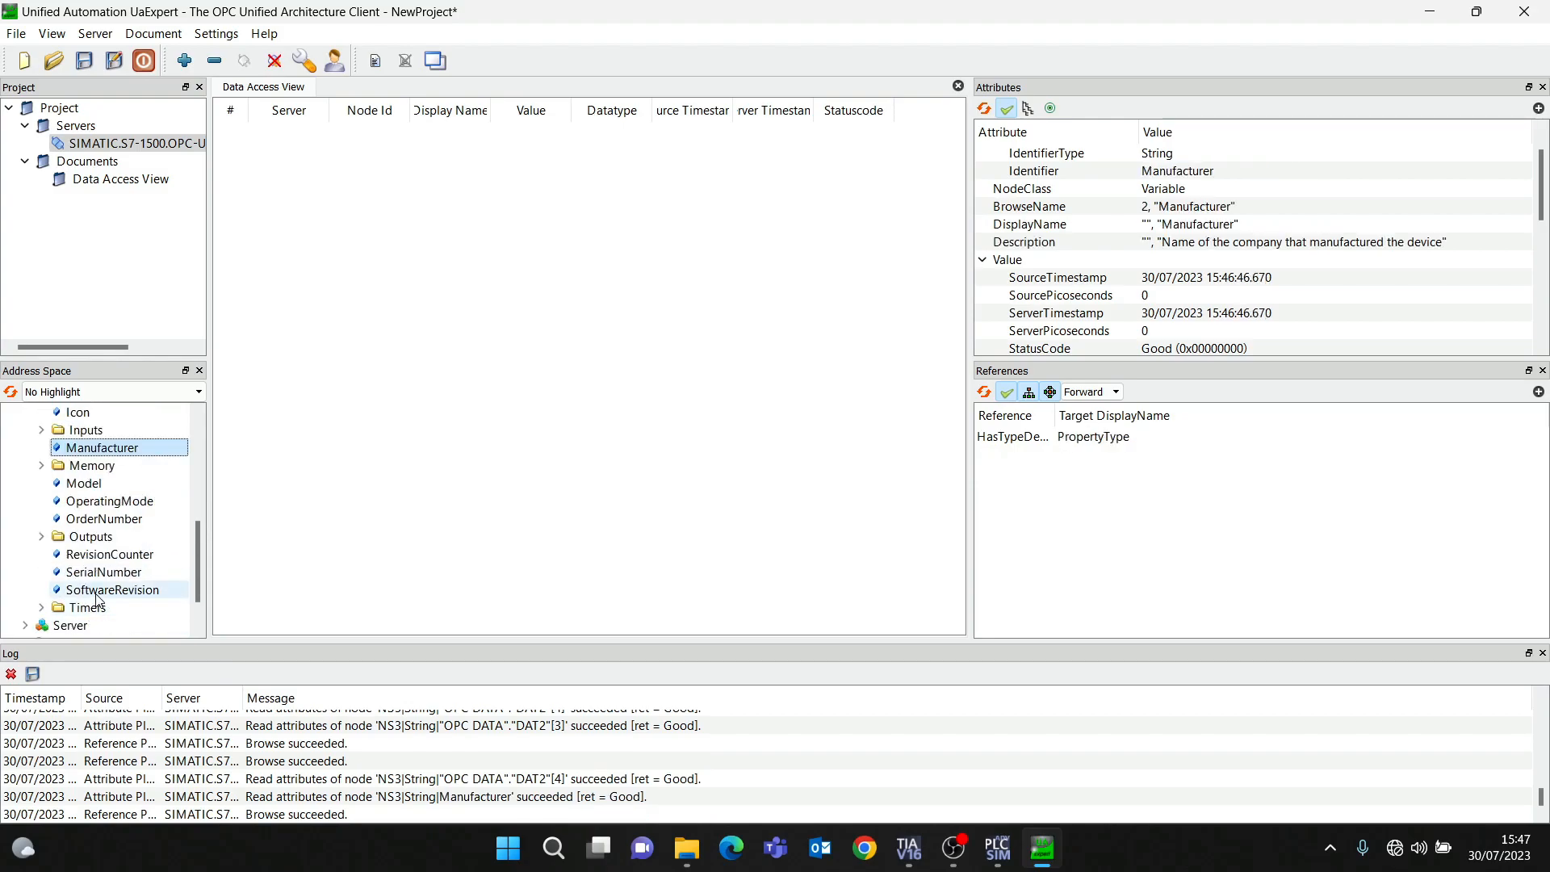
scroll(99, 606, down, 1)
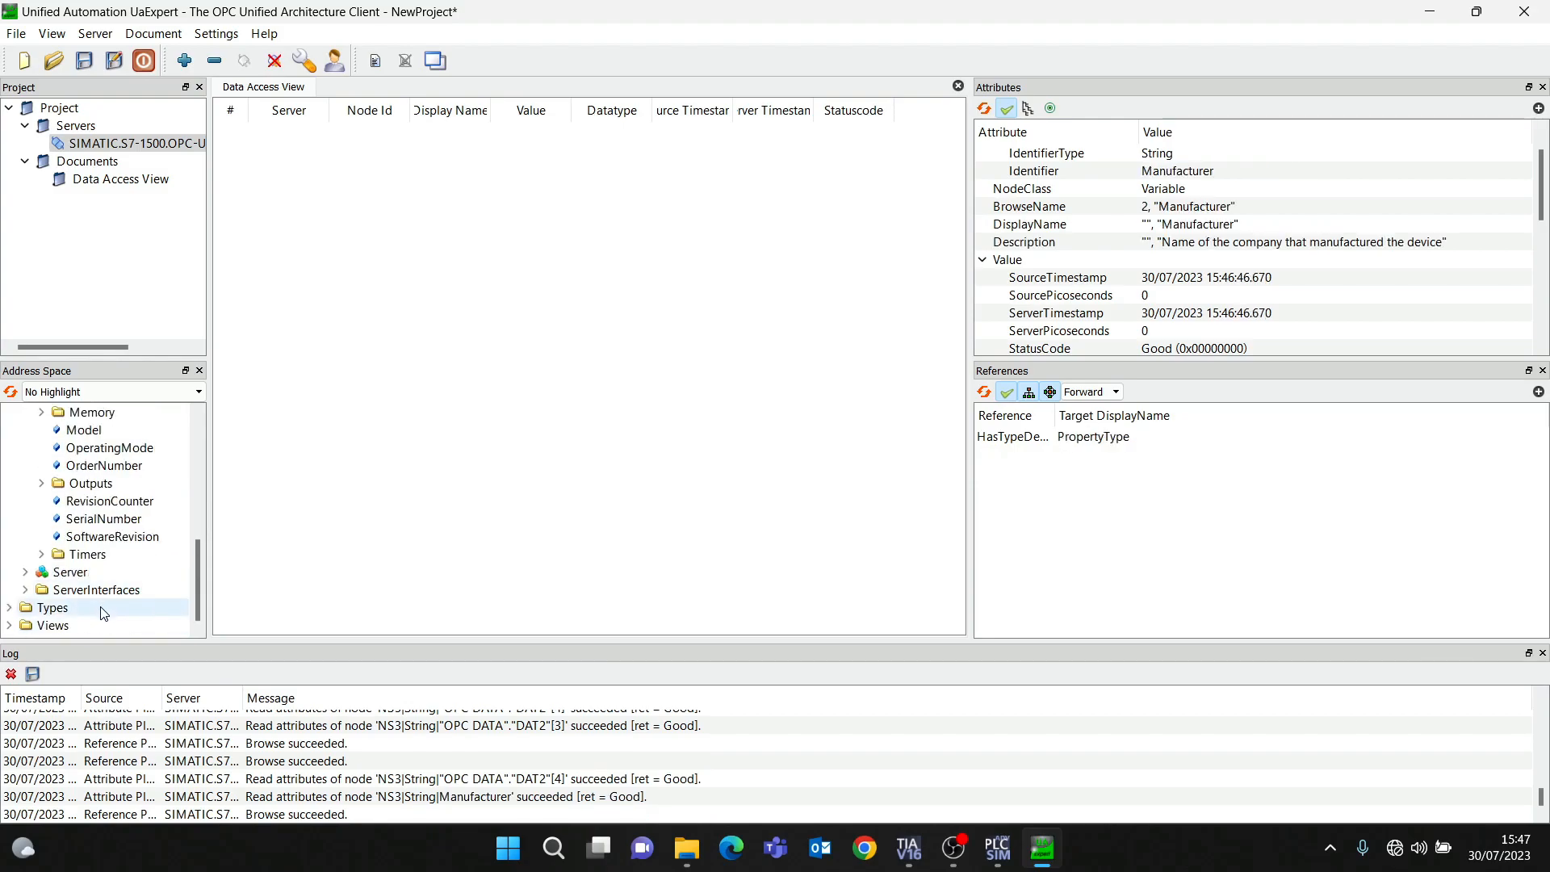
click(103, 449)
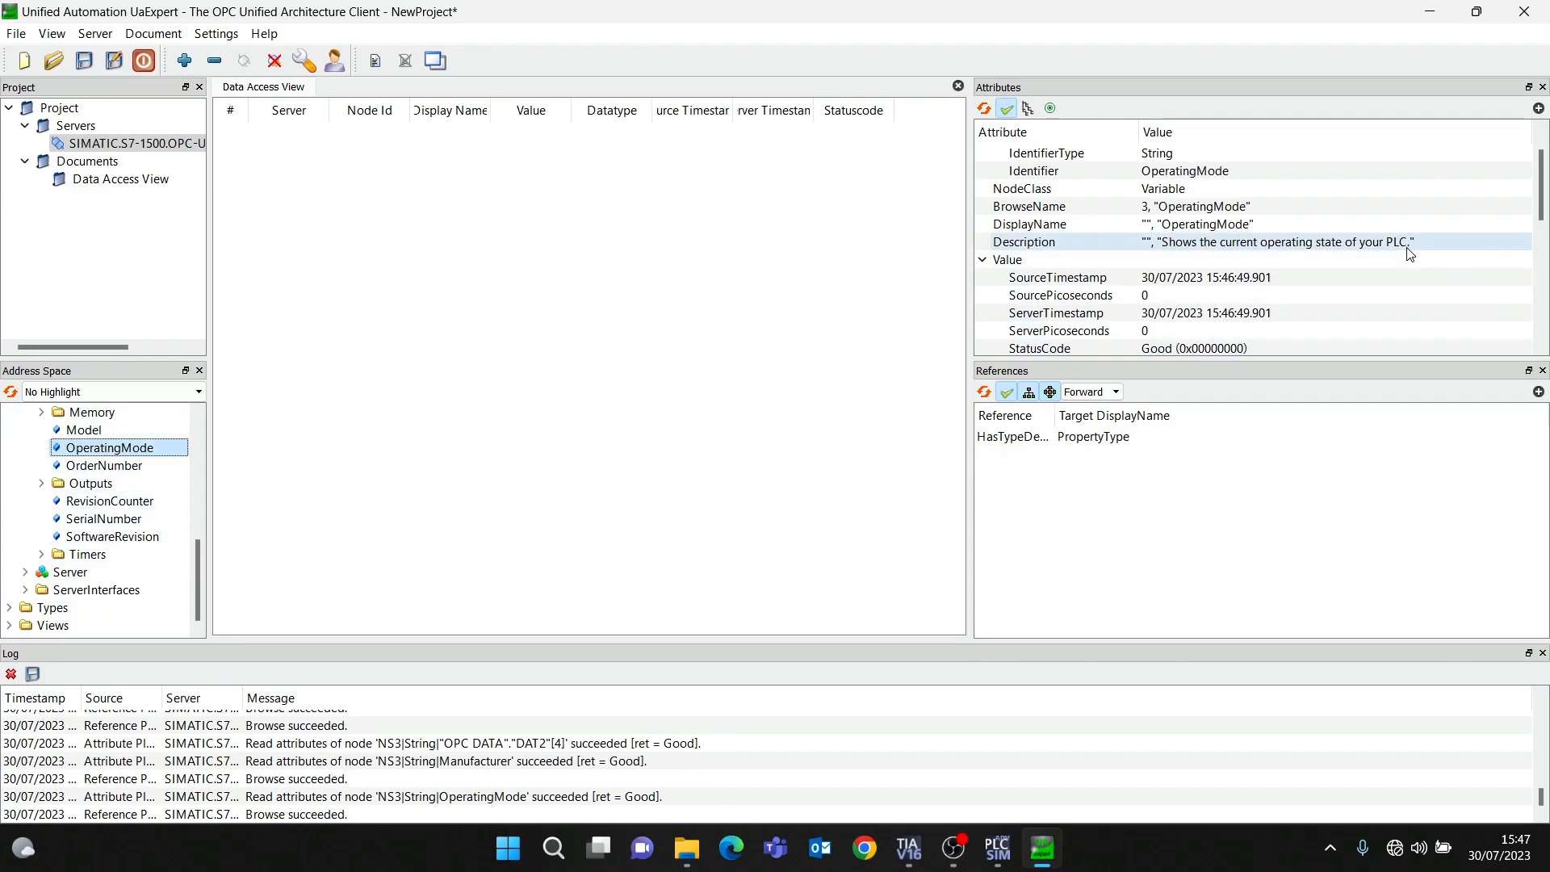
scroll(1098, 298, down, 4)
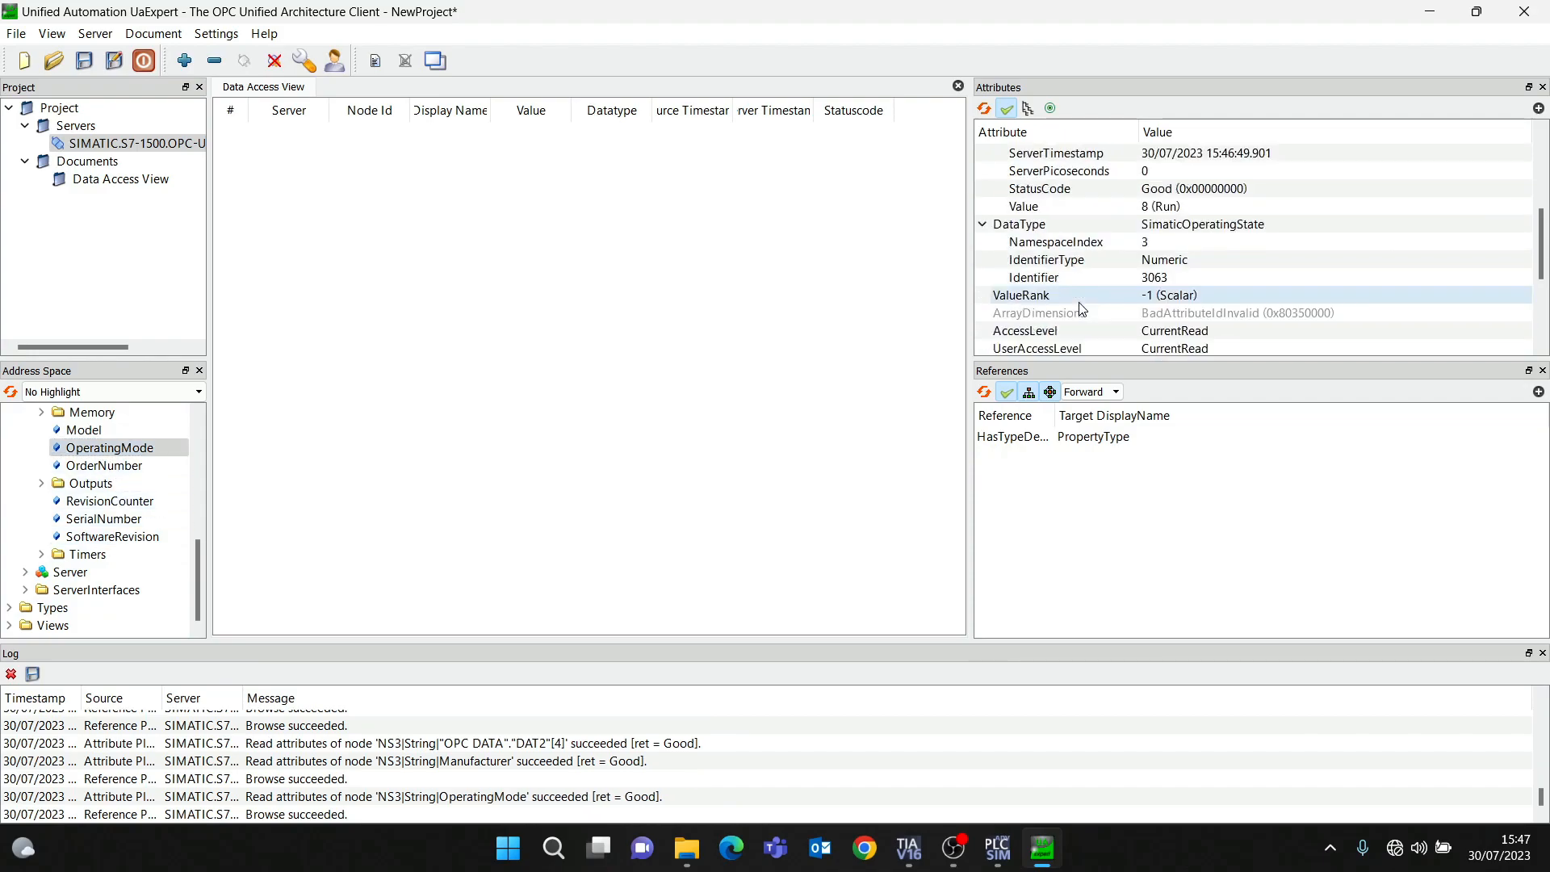
scroll(1082, 309, up, 2)
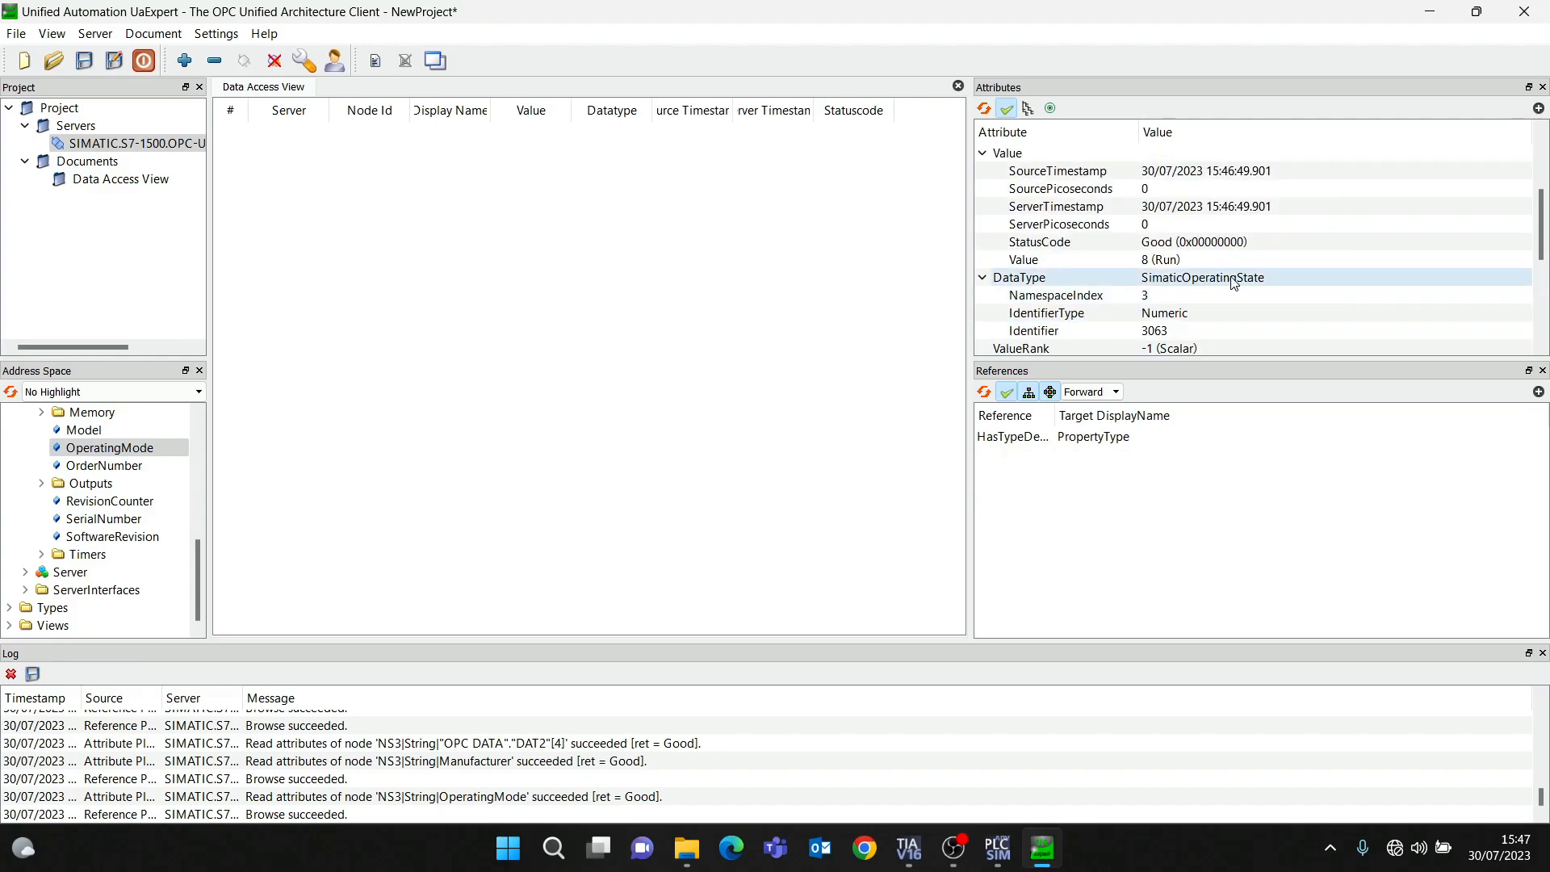
Examine the attributes of the PLC's SerialNumber and SoftwareRevision nodes
click(82, 519)
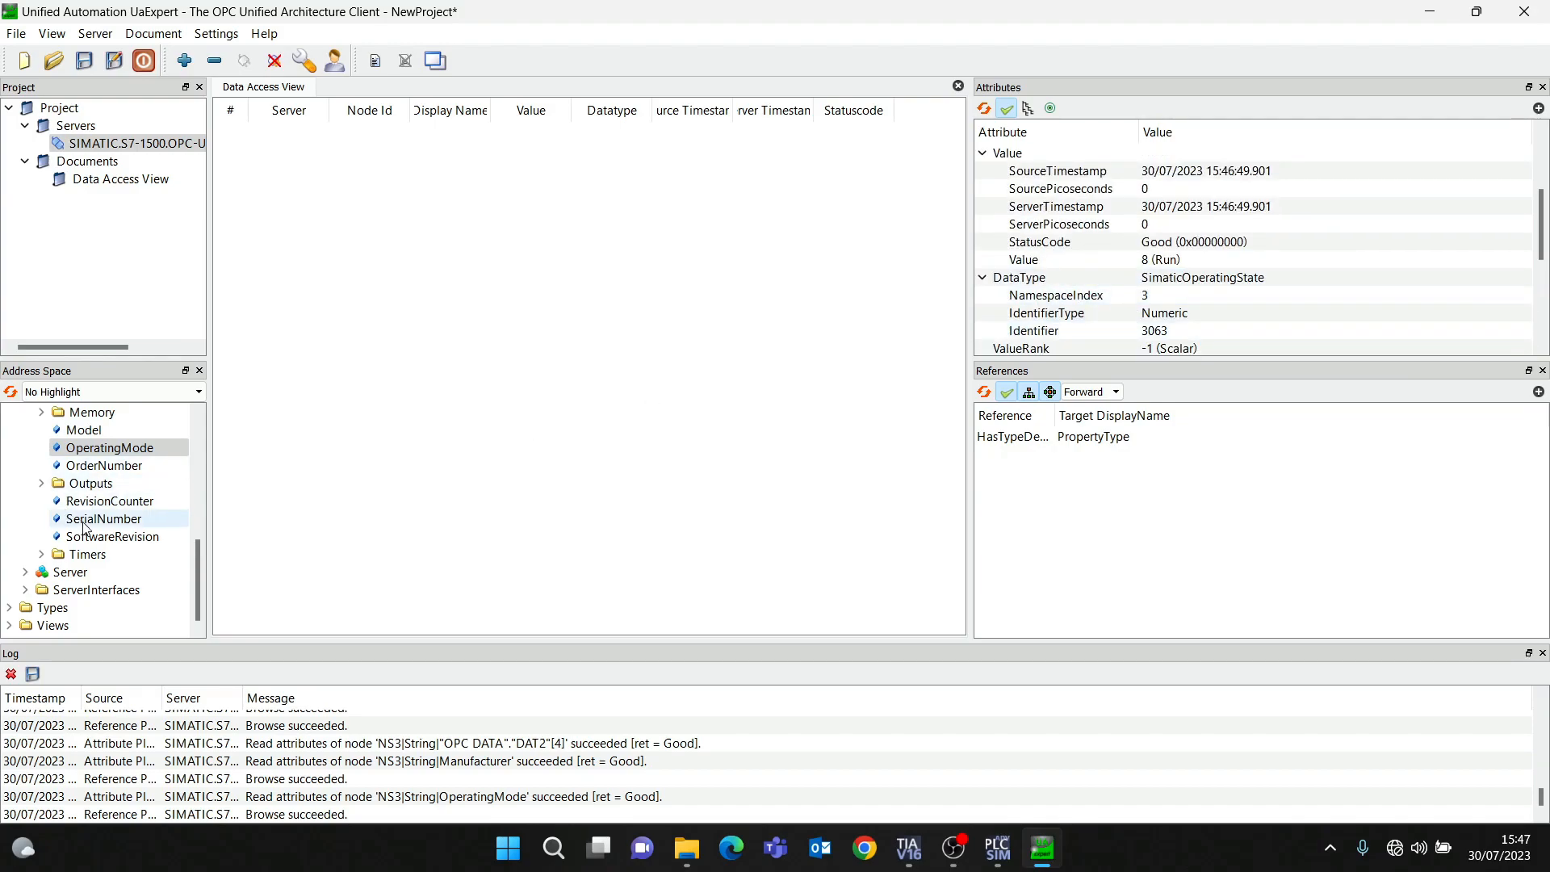
scroll(1215, 277, down, 2)
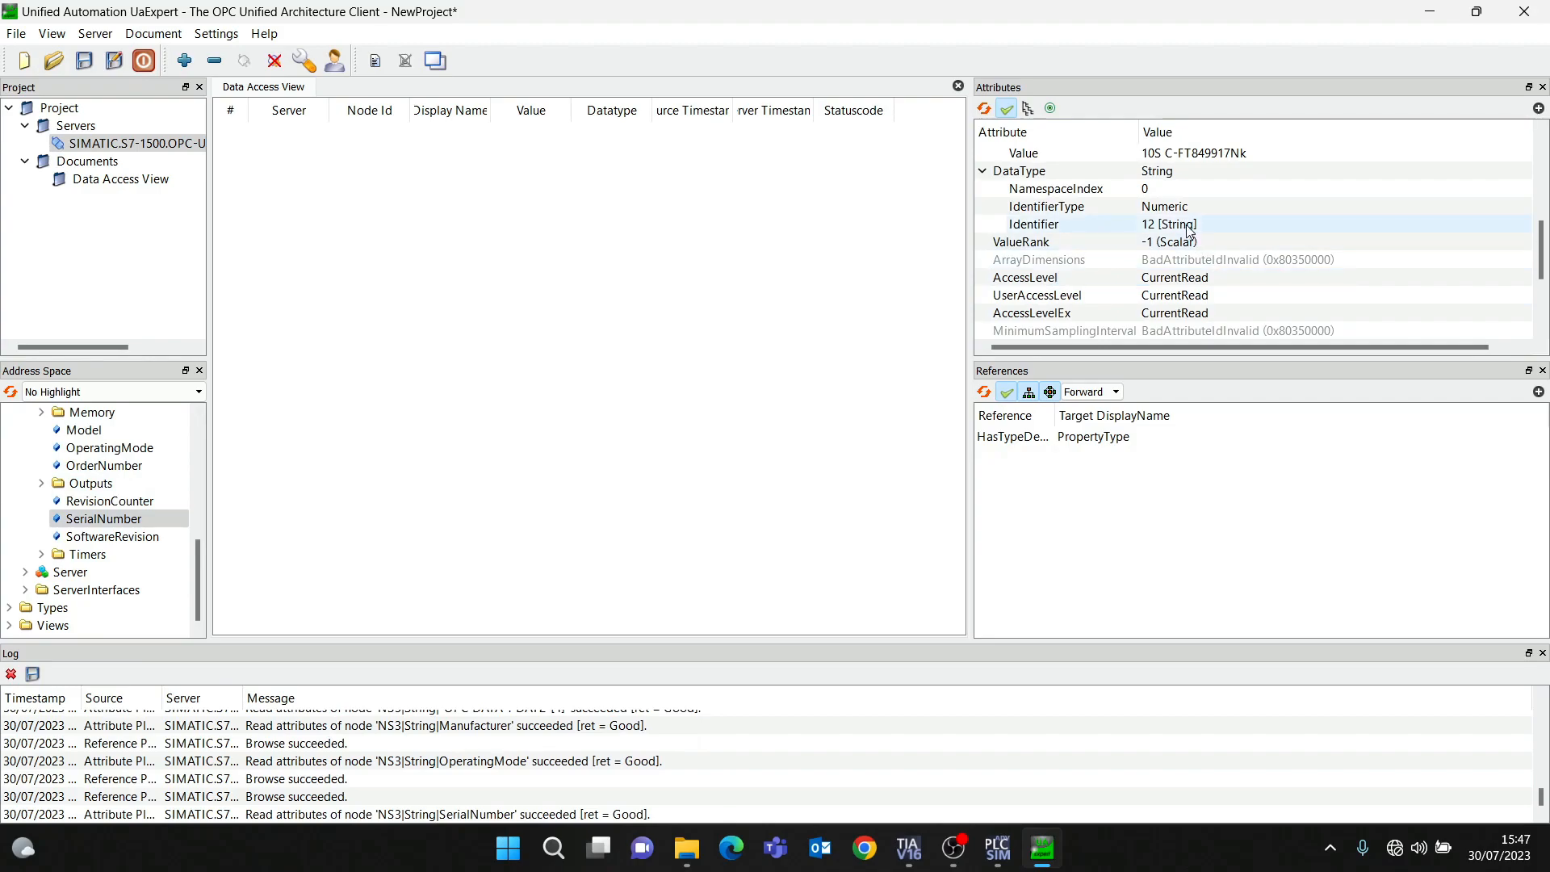
click(95, 540)
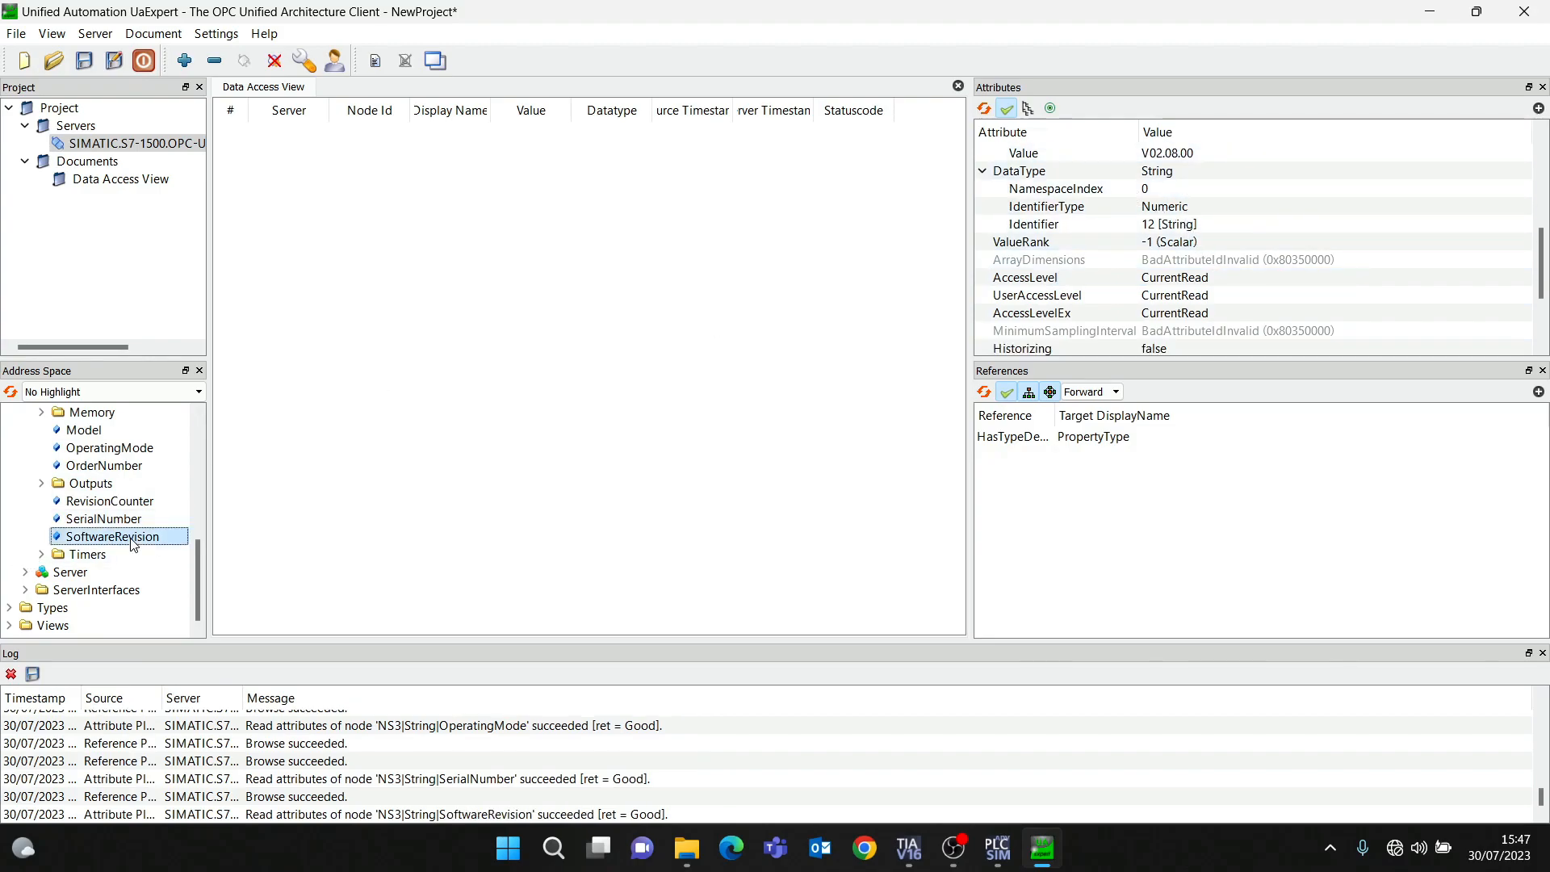
scroll(1208, 279, down, 4)
scroll(1208, 278, up, 6)
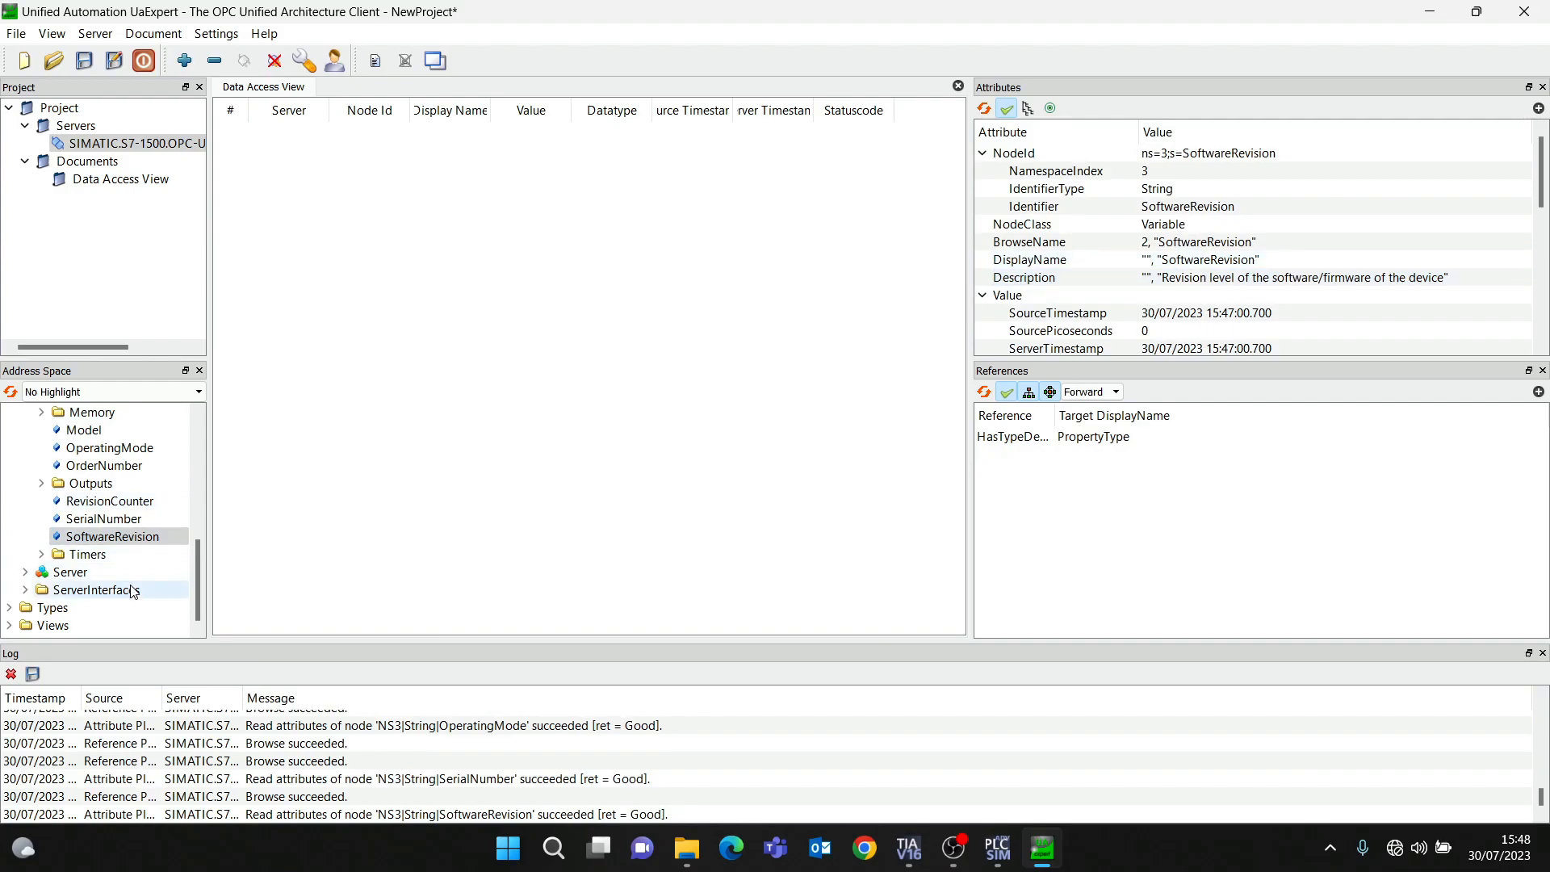
Expand ServerInterfaces, Server interface_1 and its OPC DATA node, and compare its arrays with those under DataBlocksGlobal
click(25, 589)
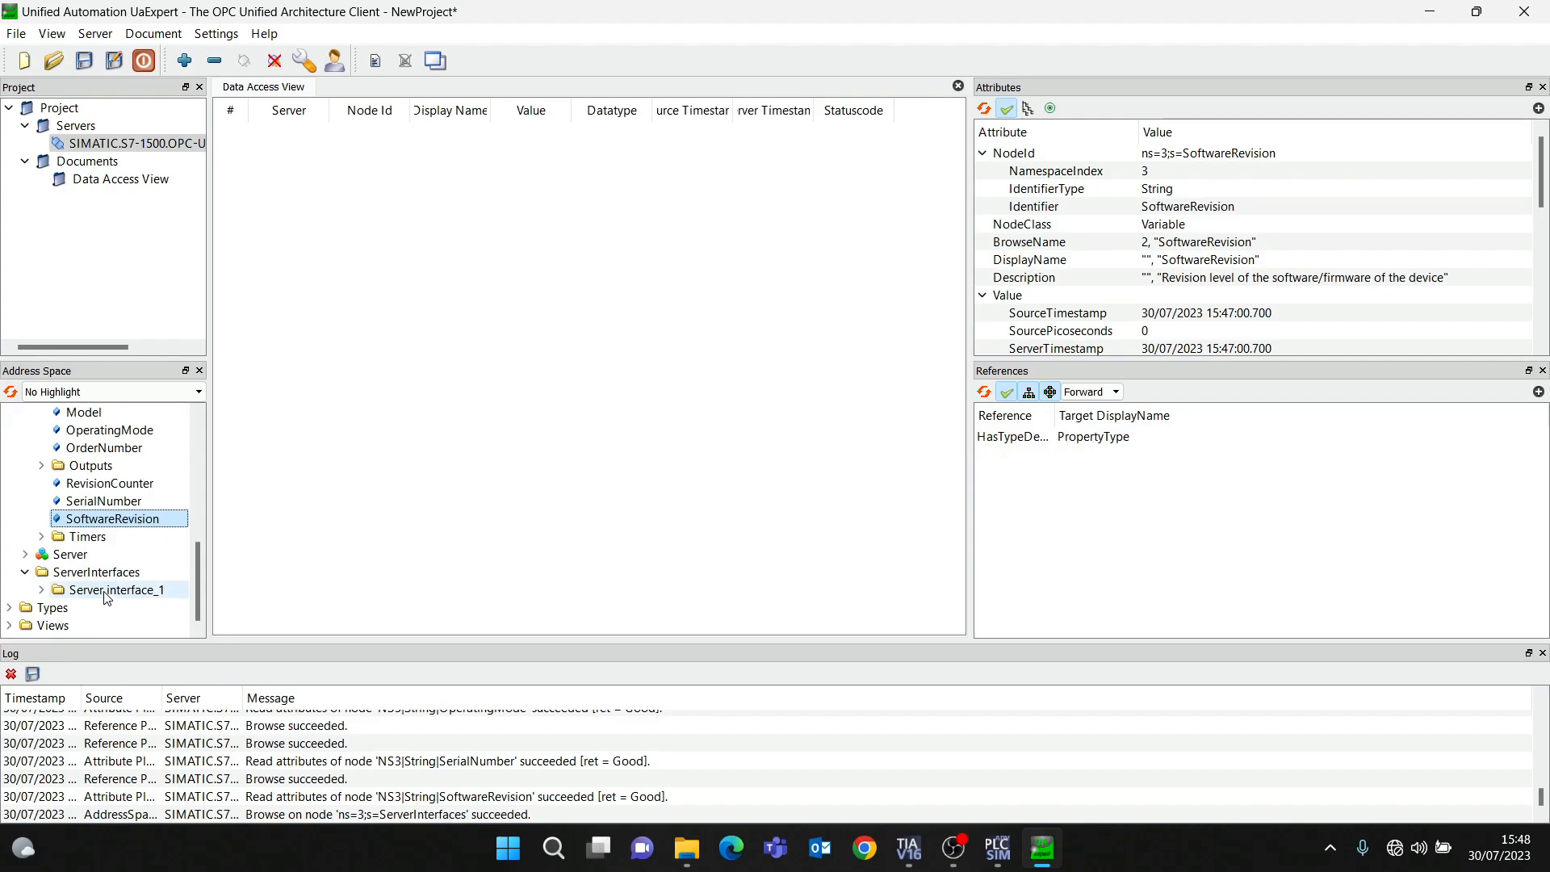
click(41, 590)
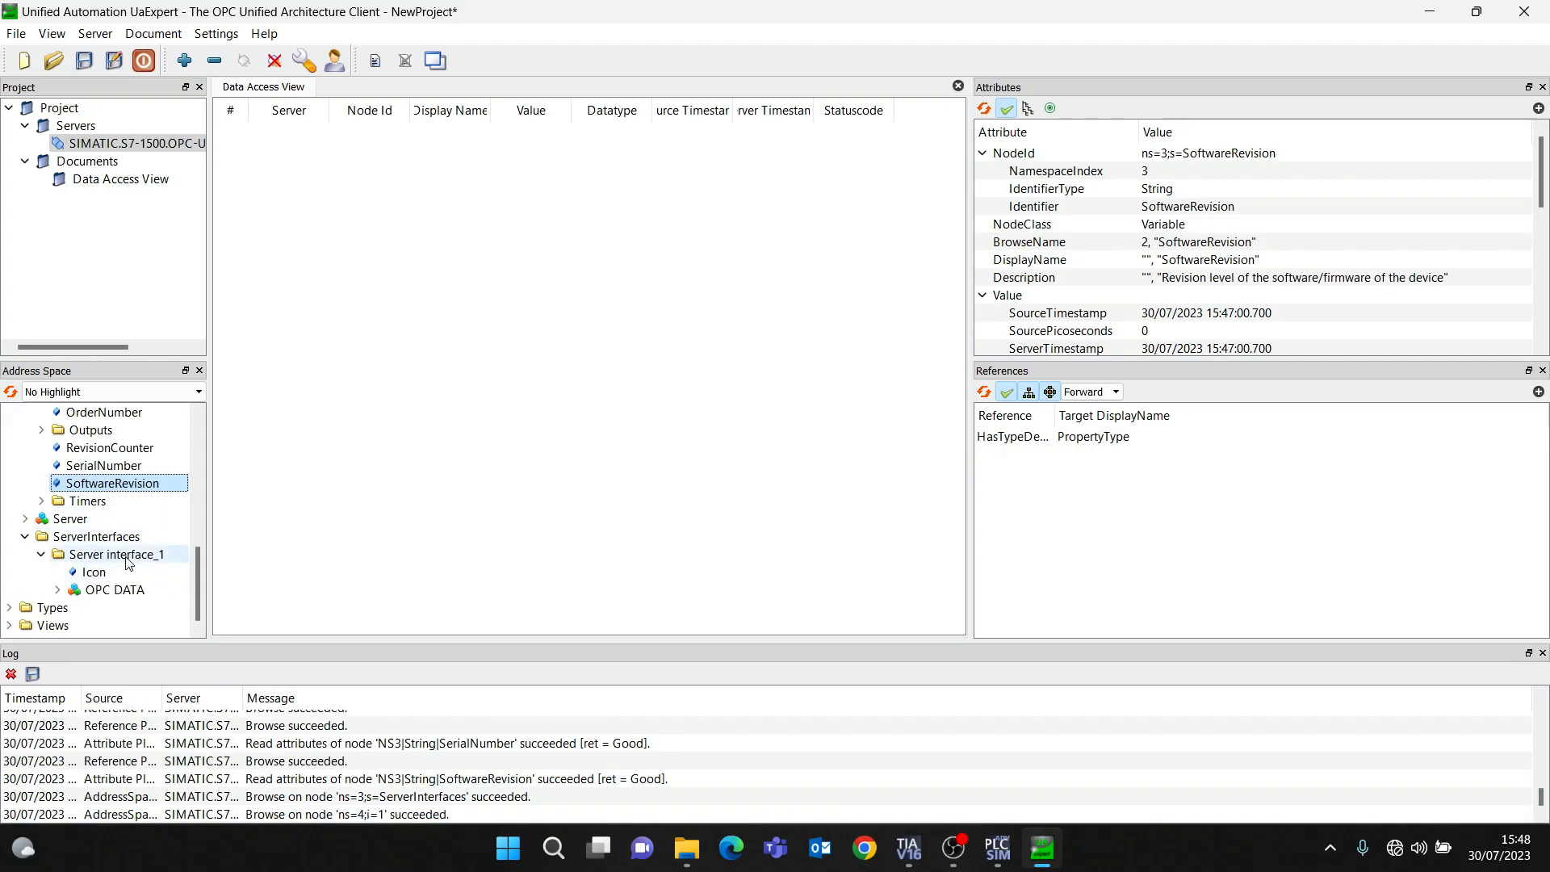
click(58, 590)
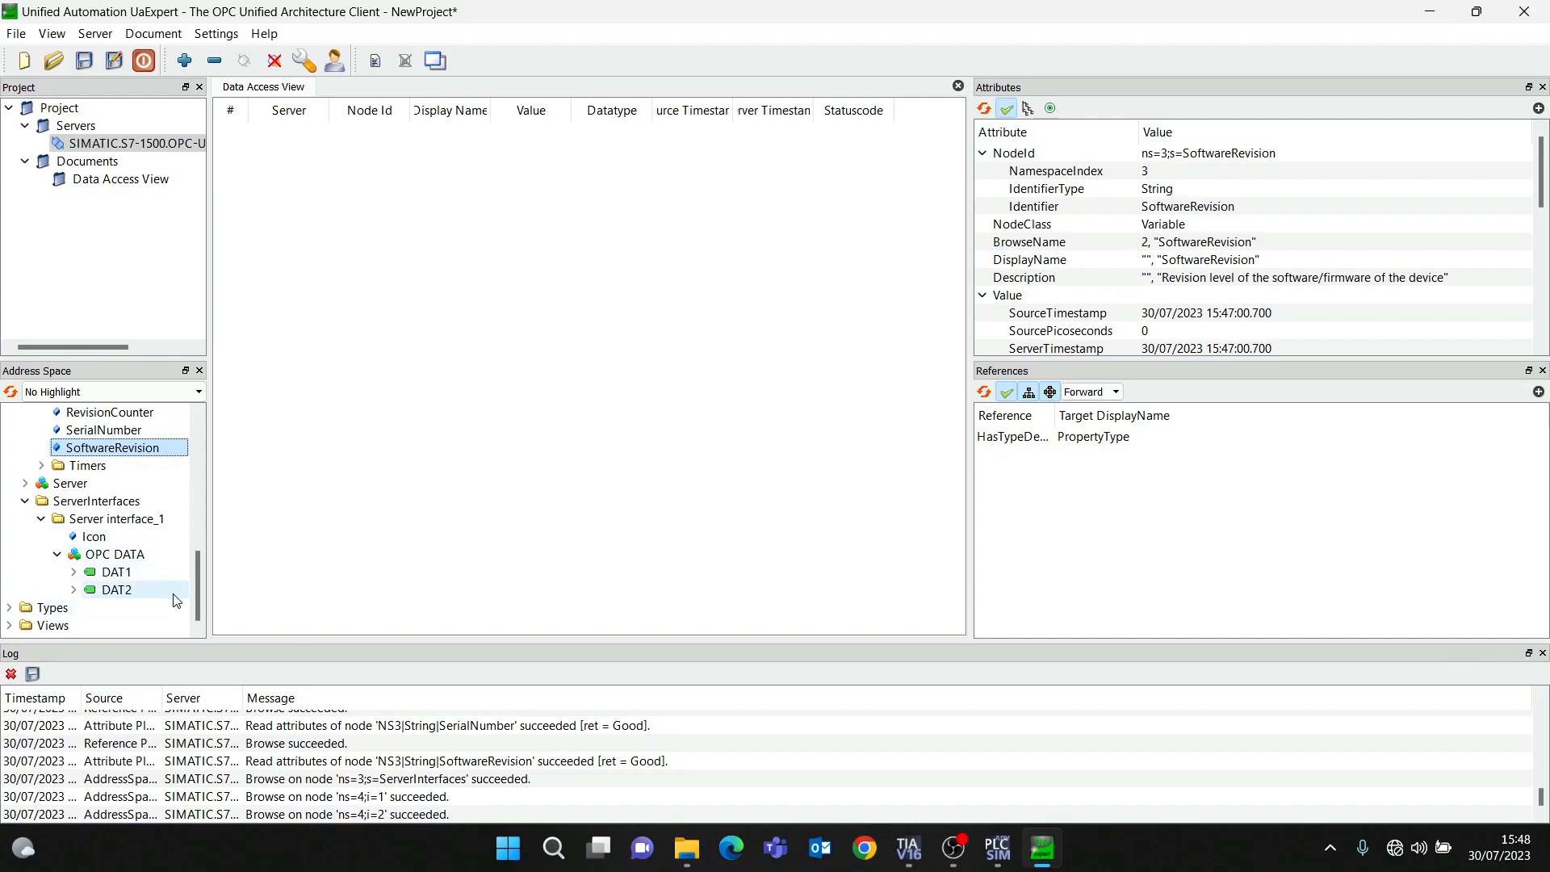
drag(195, 574, 197, 429)
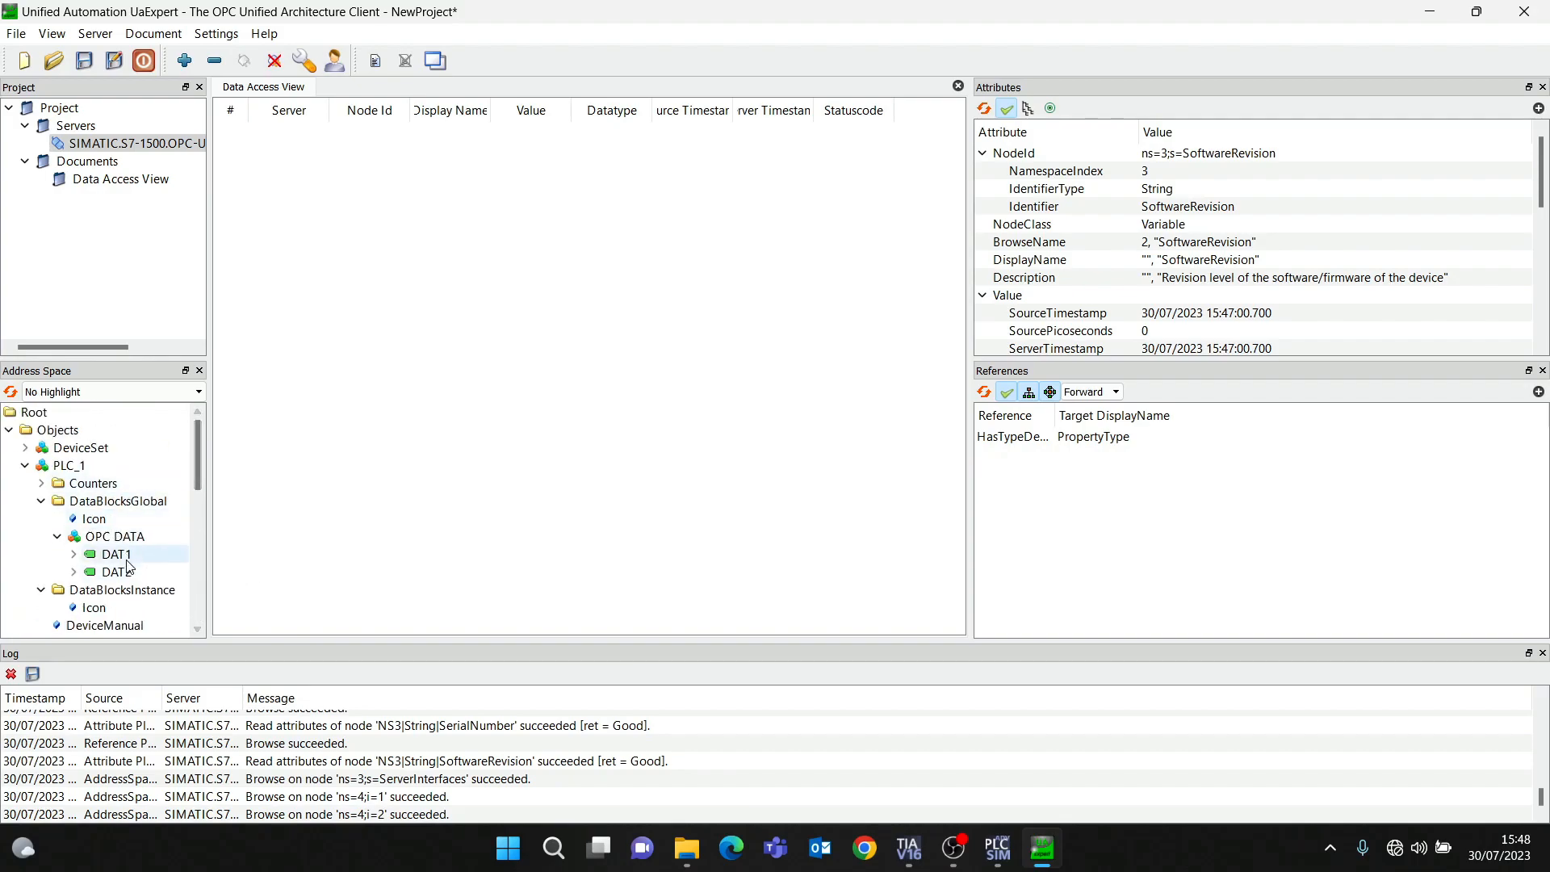
scroll(93, 524, down, 8)
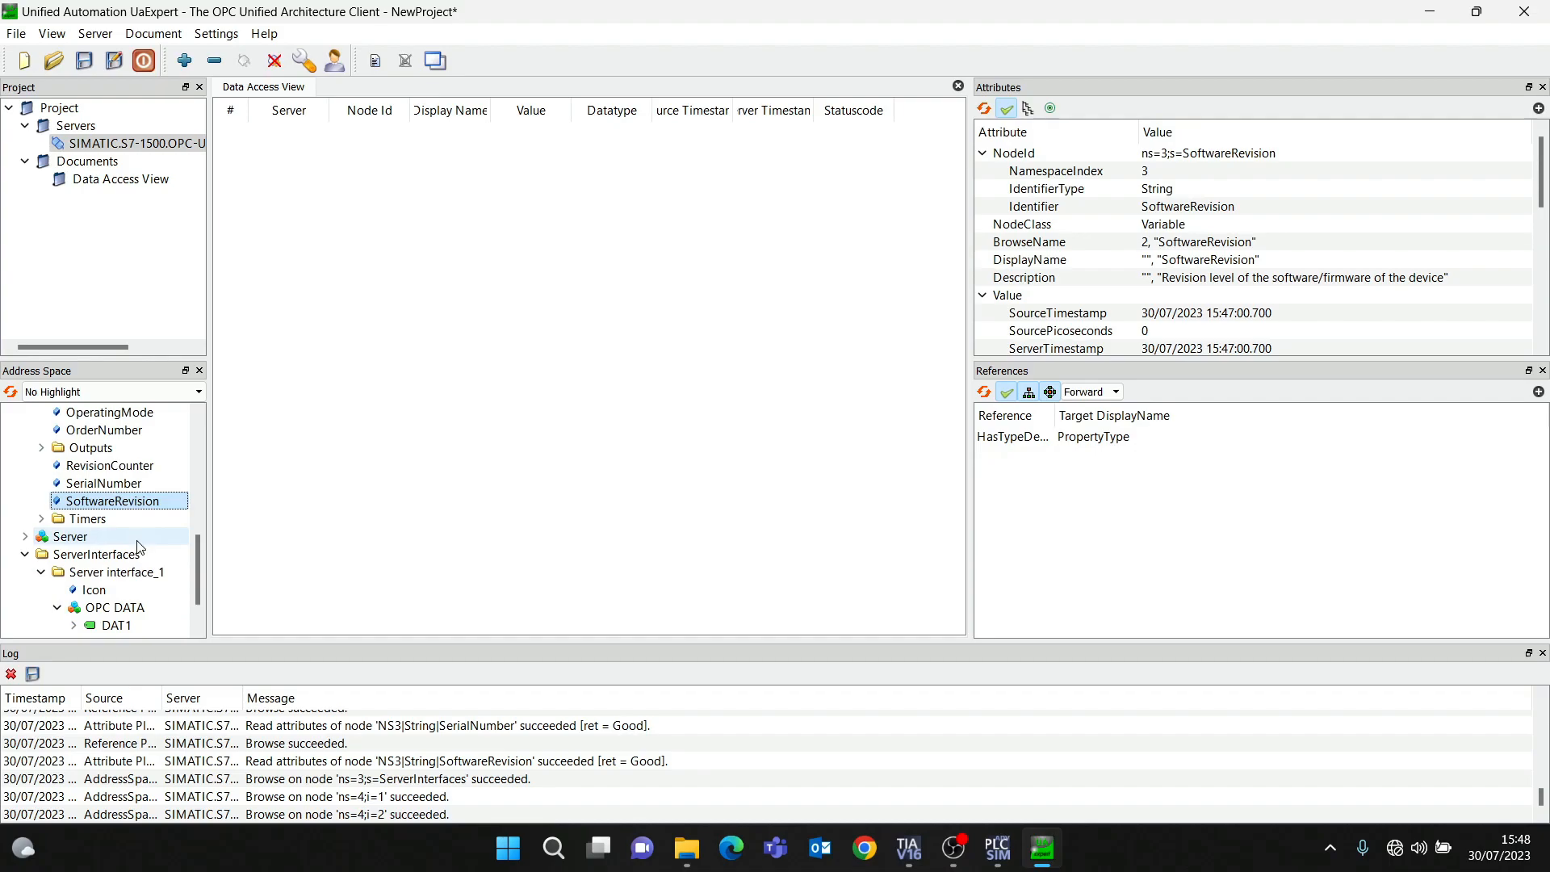
Expand DAT1 under Server interface_1 and examine the node ID, value and data type of element [1]
click(113, 571)
click(73, 571)
scroll(125, 517, down, 1)
scroll(127, 493, up, 1)
key(Down)
key(Down)
key(Down)
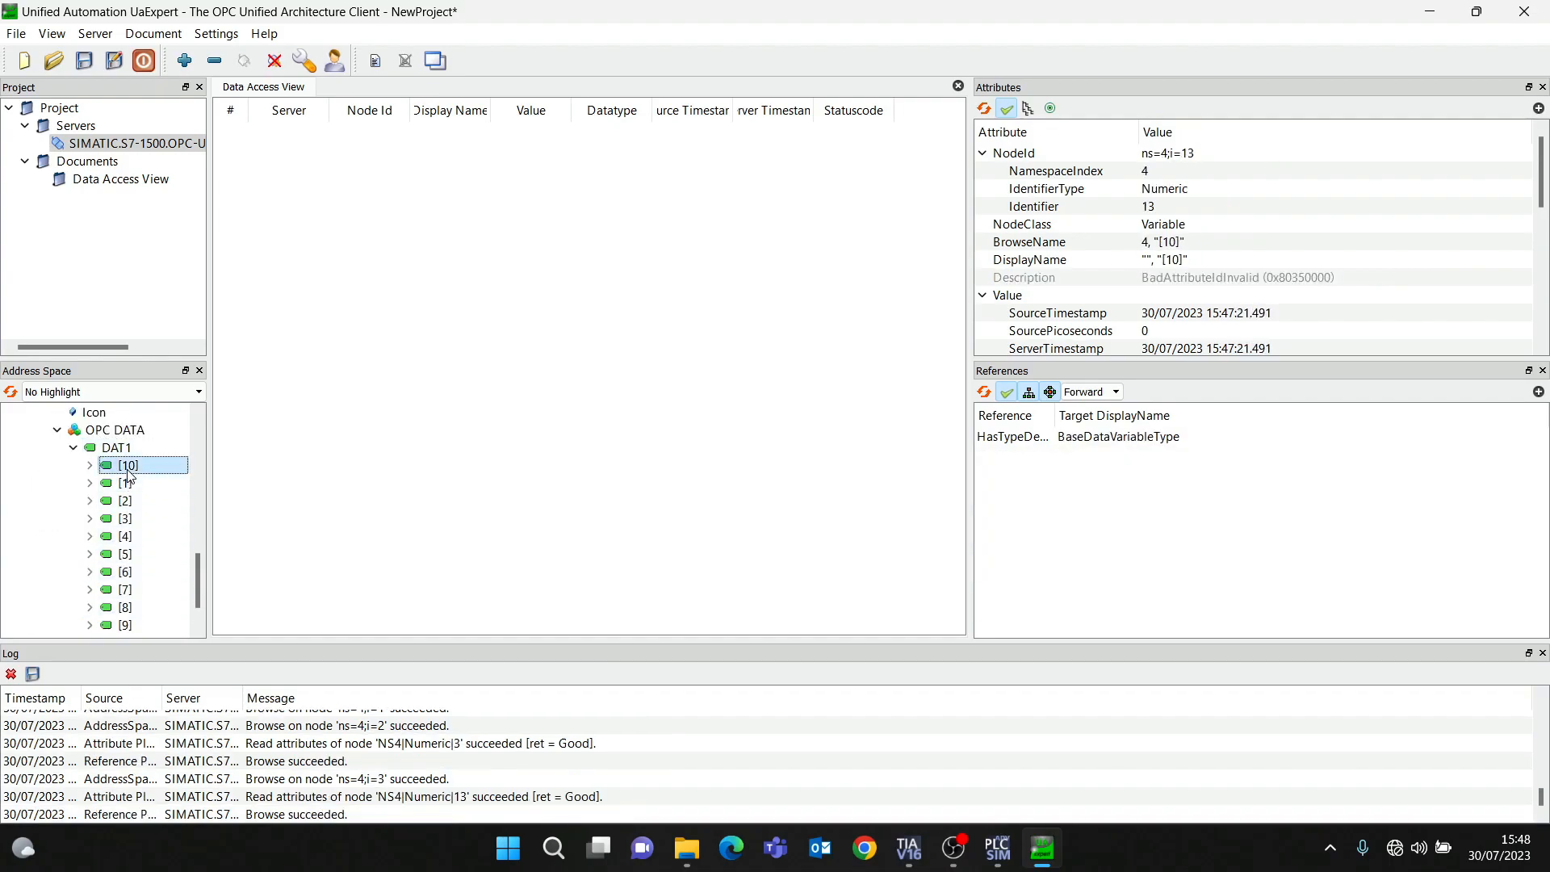
scroll(139, 514, up, 1)
key(Up)
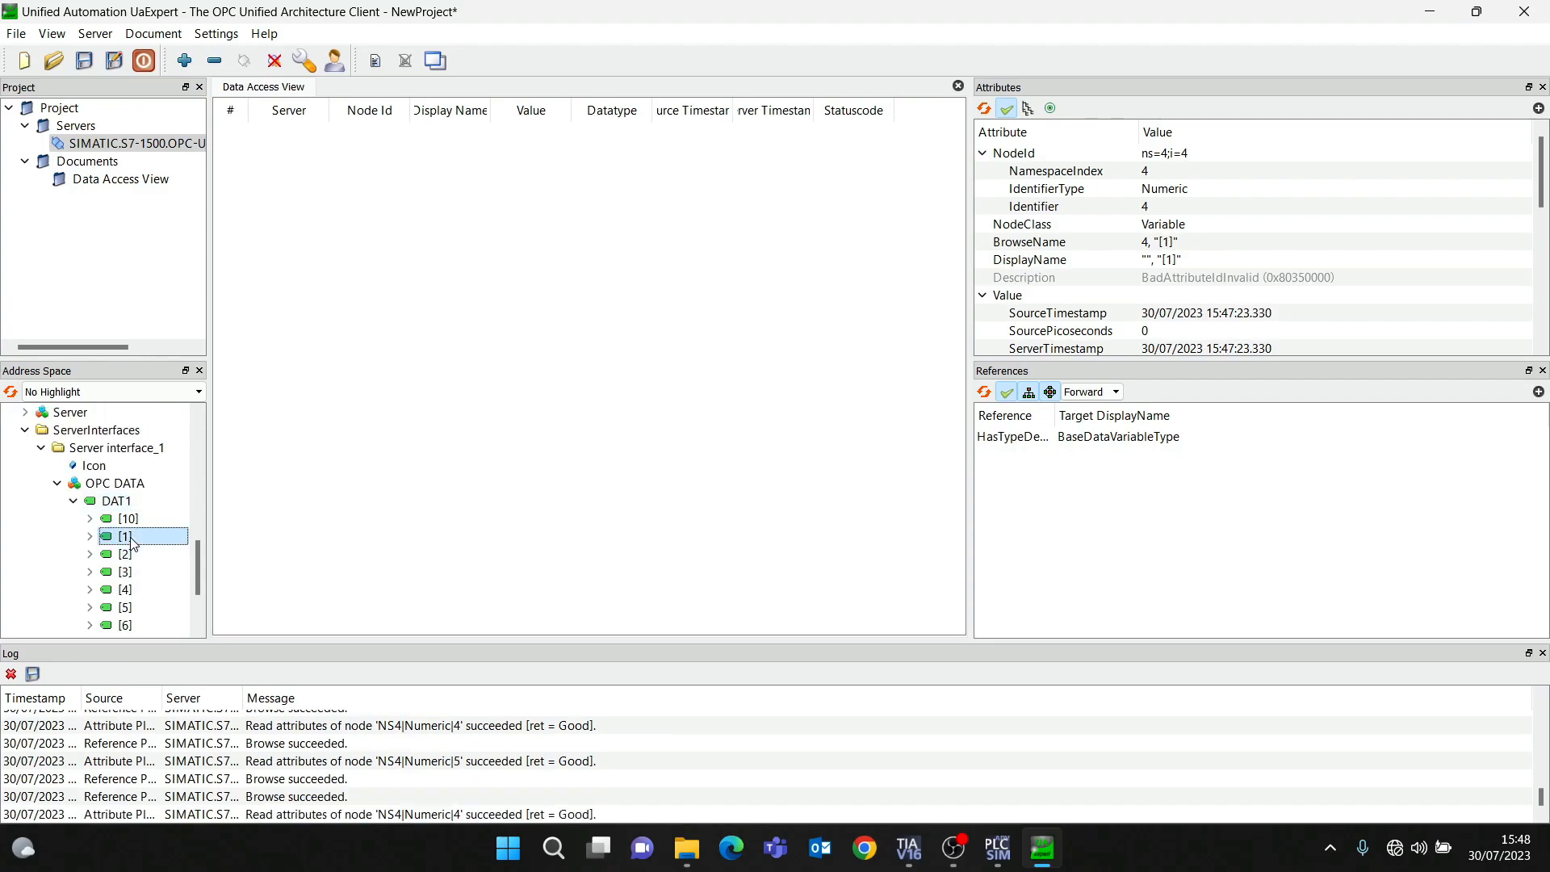
scroll(1111, 318, down, 3)
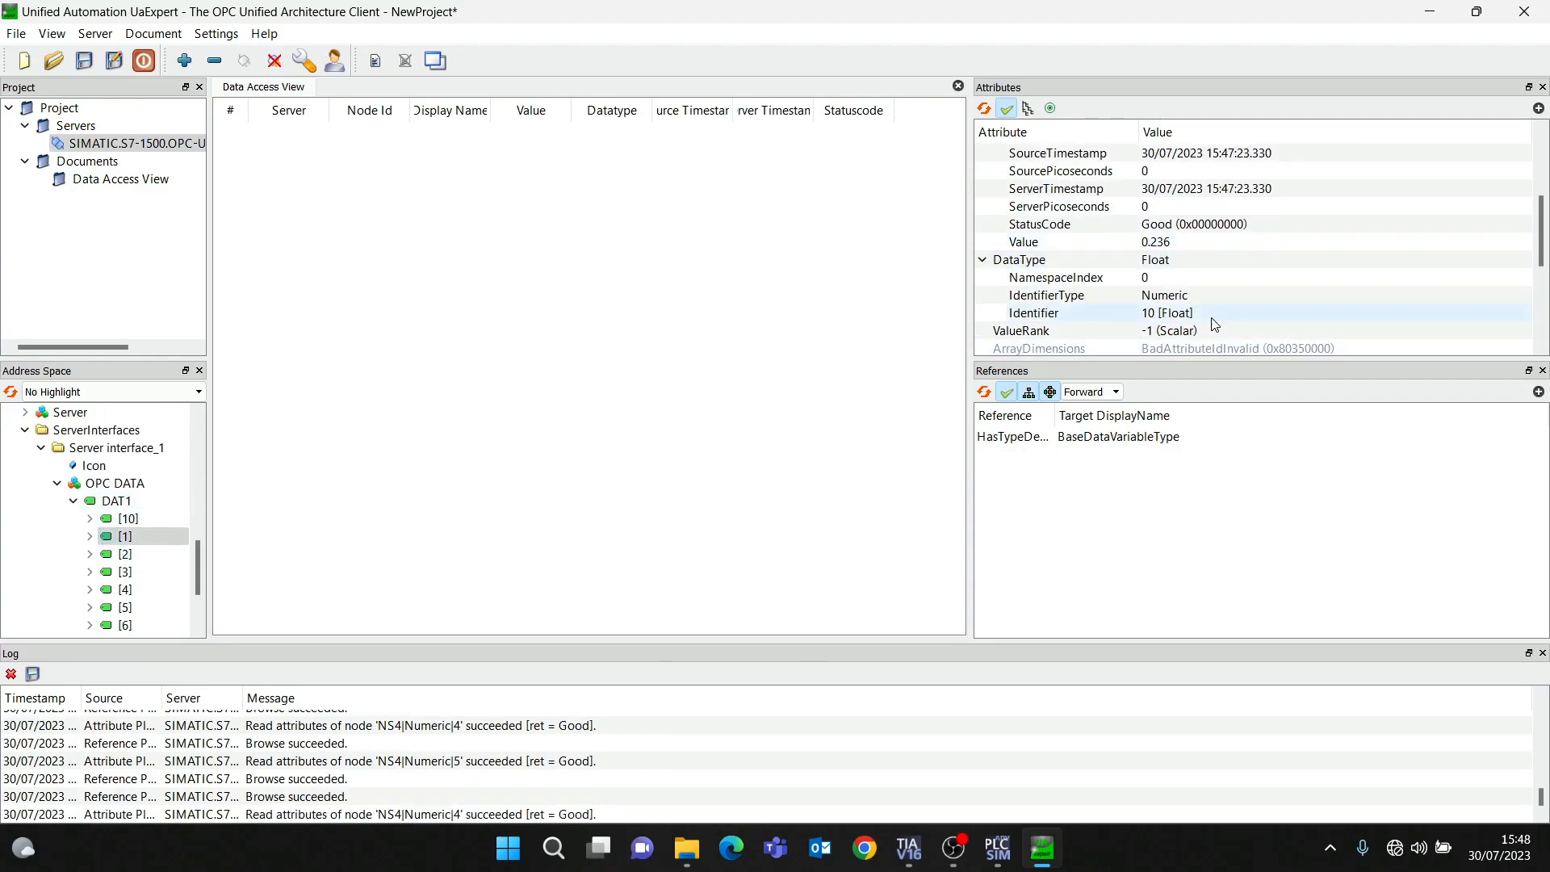
Revisit OPC DATA under DataBlocksGlobal, and reselect DAT1 element [1] under Server interface_1
click(200, 428)
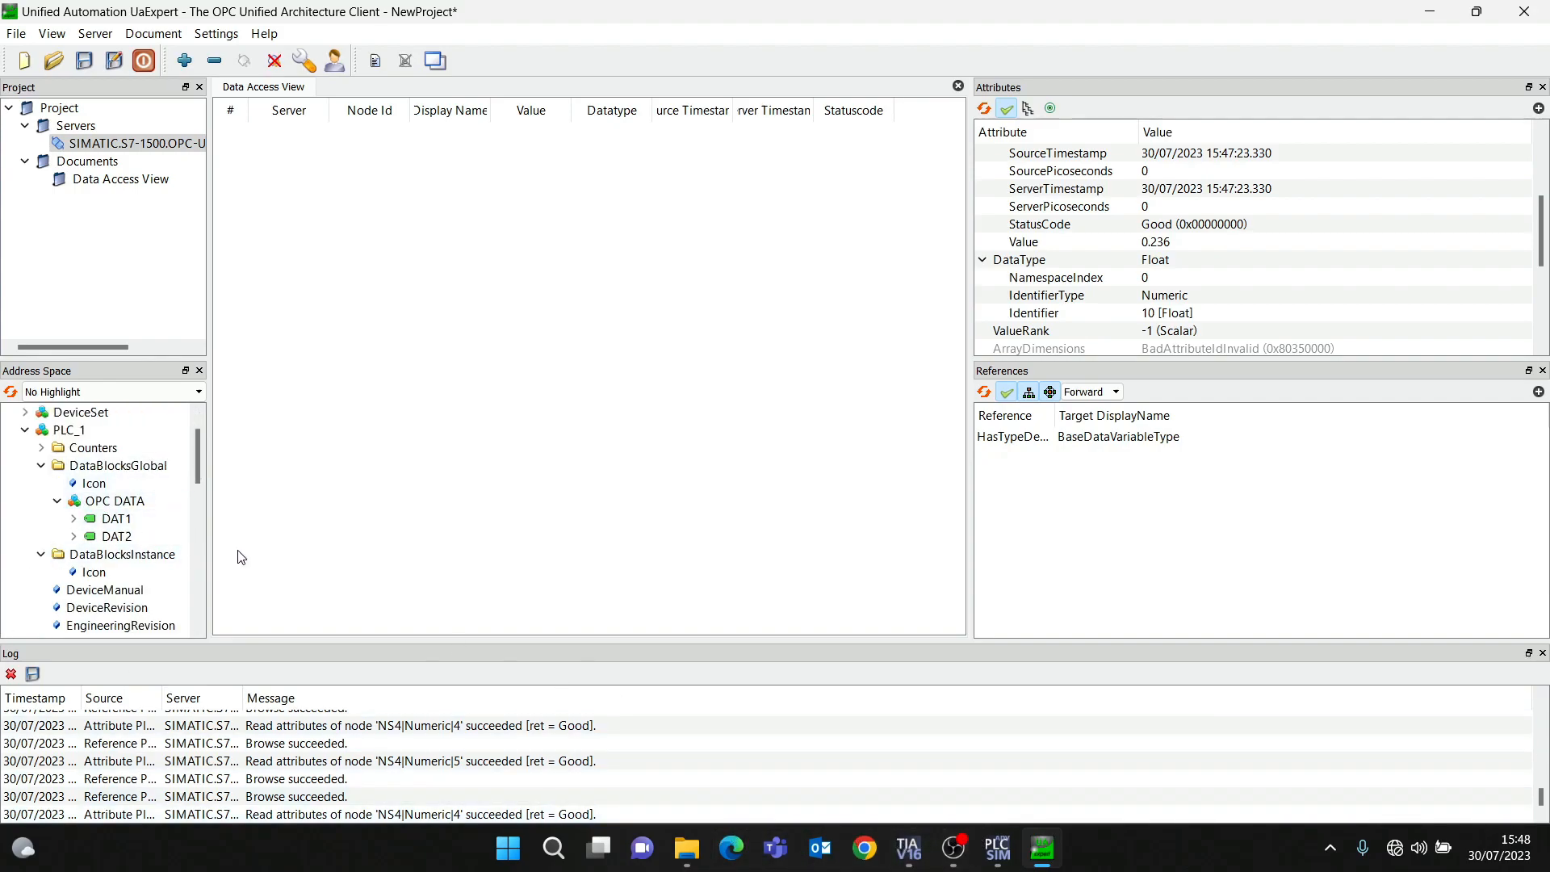
drag(197, 475, 205, 573)
click(153, 570)
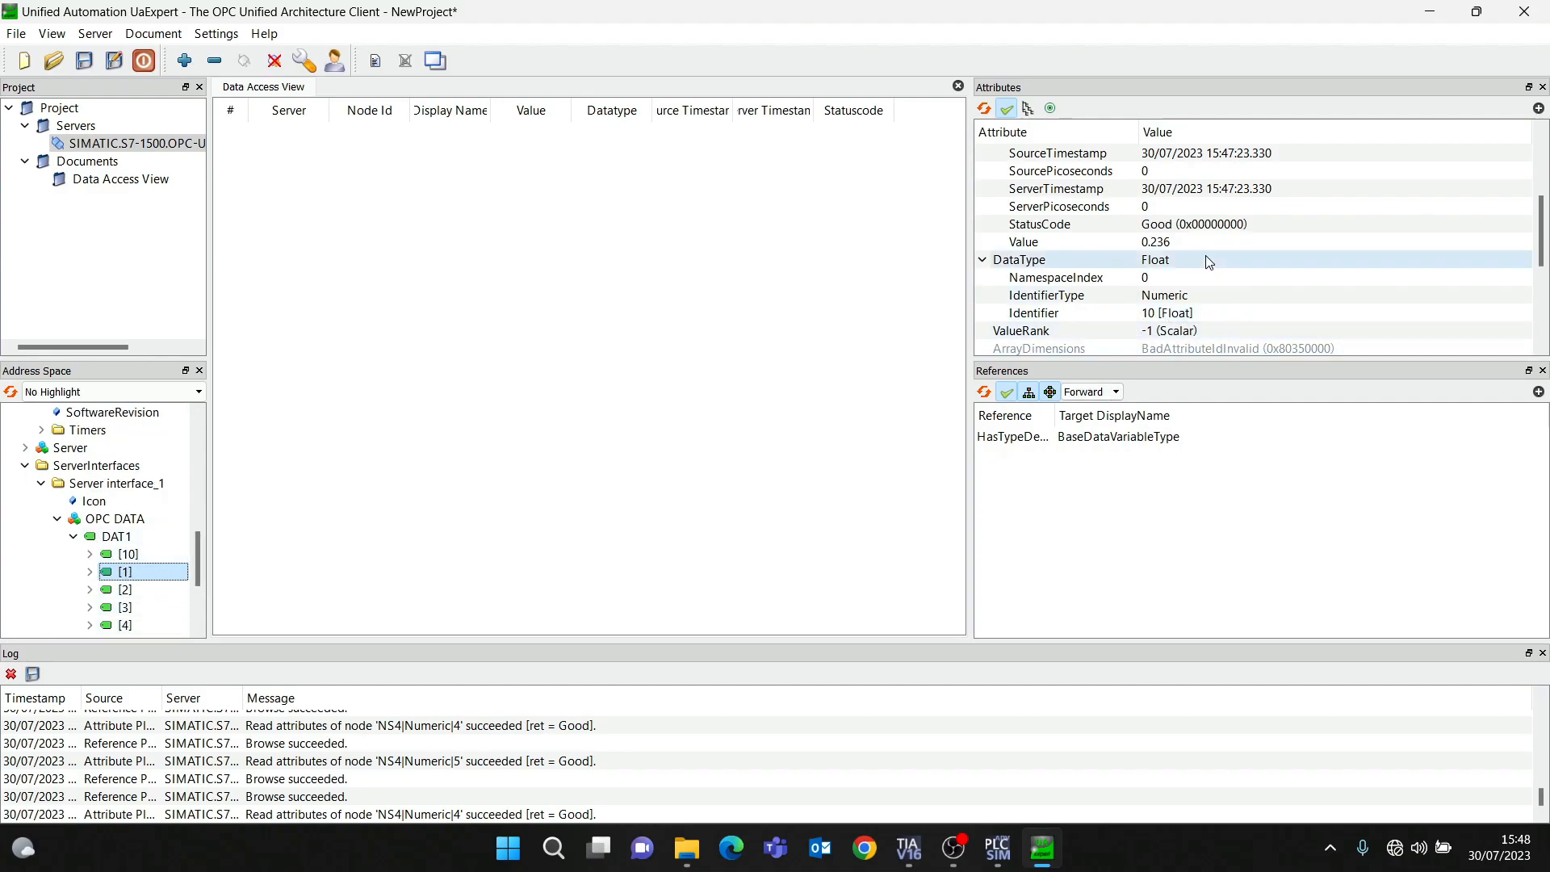
Select the PLC's EngineeringRevision node, and collapse OPC DATA and DataBlocksGlobal under PLC_1
drag(192, 549, 184, 475)
click(125, 536)
scroll(126, 532, up, 3)
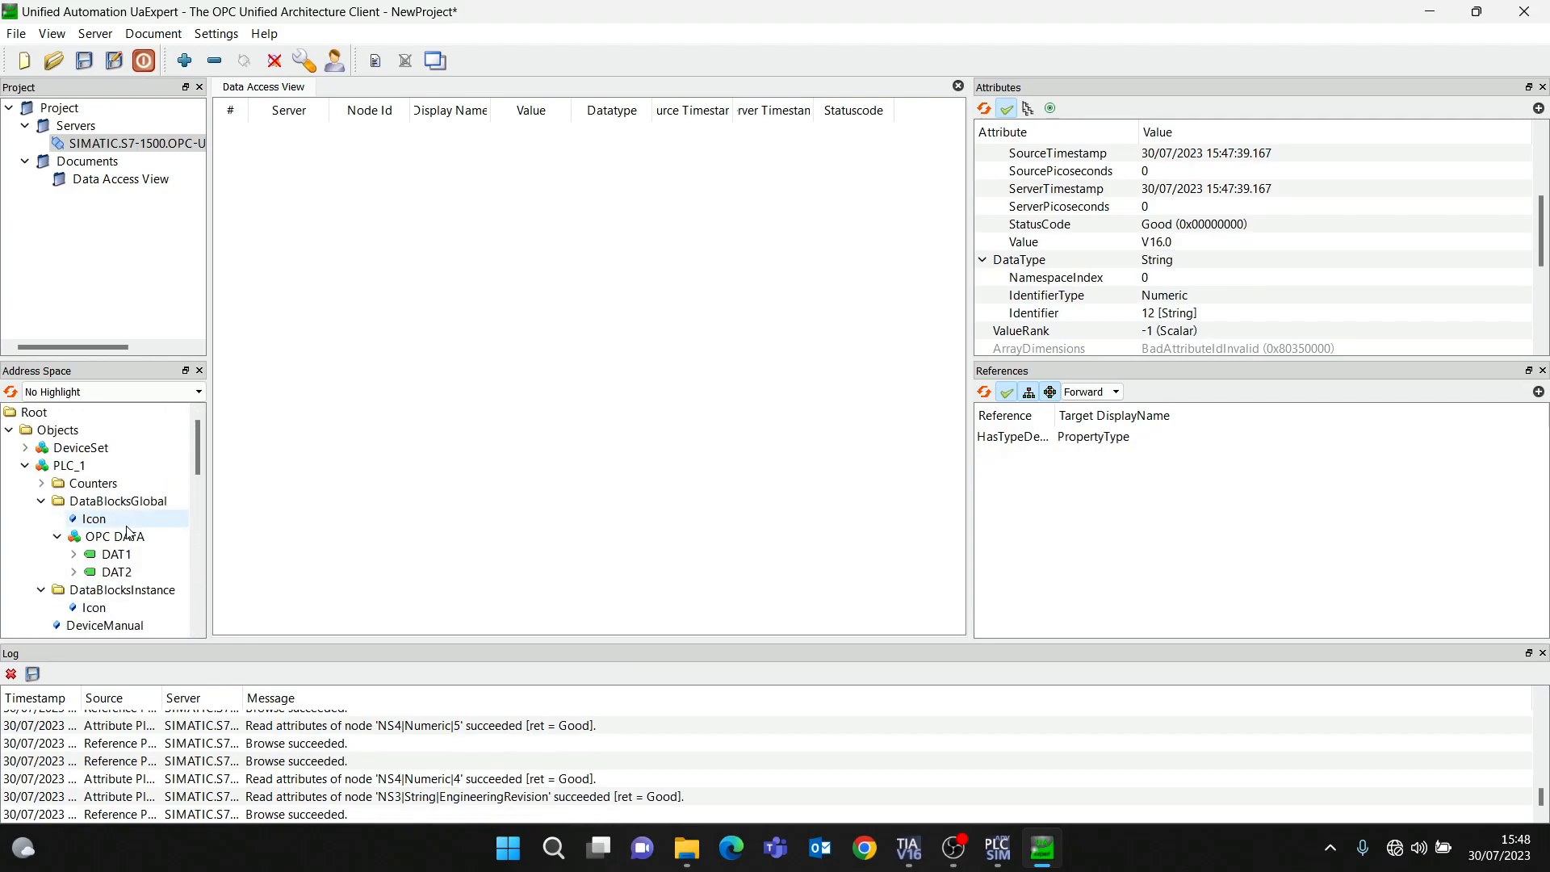
click(57, 536)
click(41, 500)
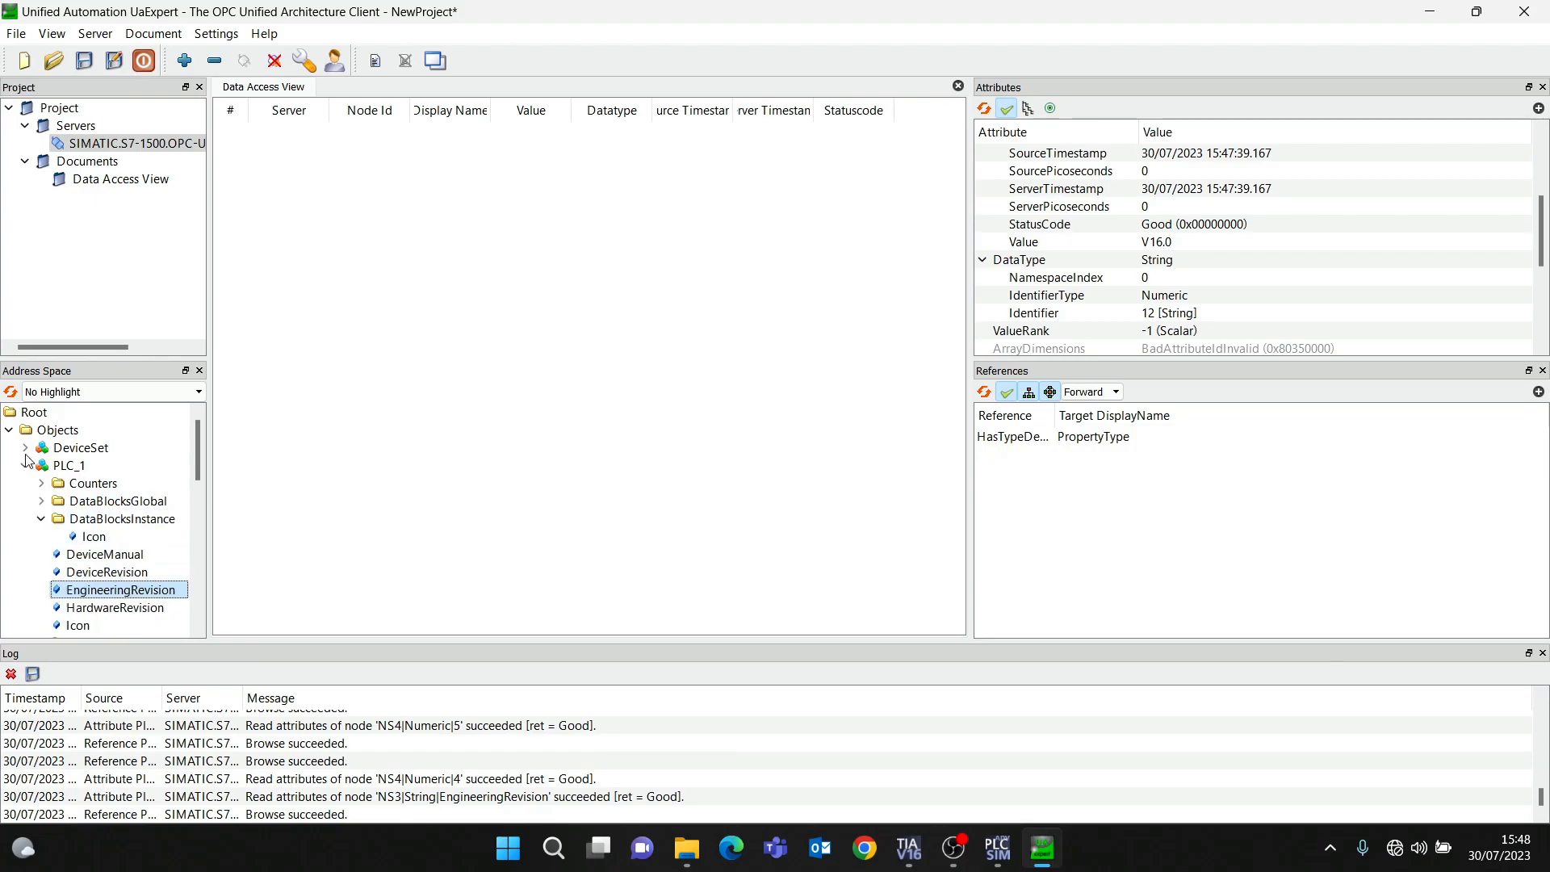
Expand DeviceSet and the PLC_1 node inside it, and look through its child nodes
click(25, 449)
click(42, 465)
scroll(45, 462, down, 1)
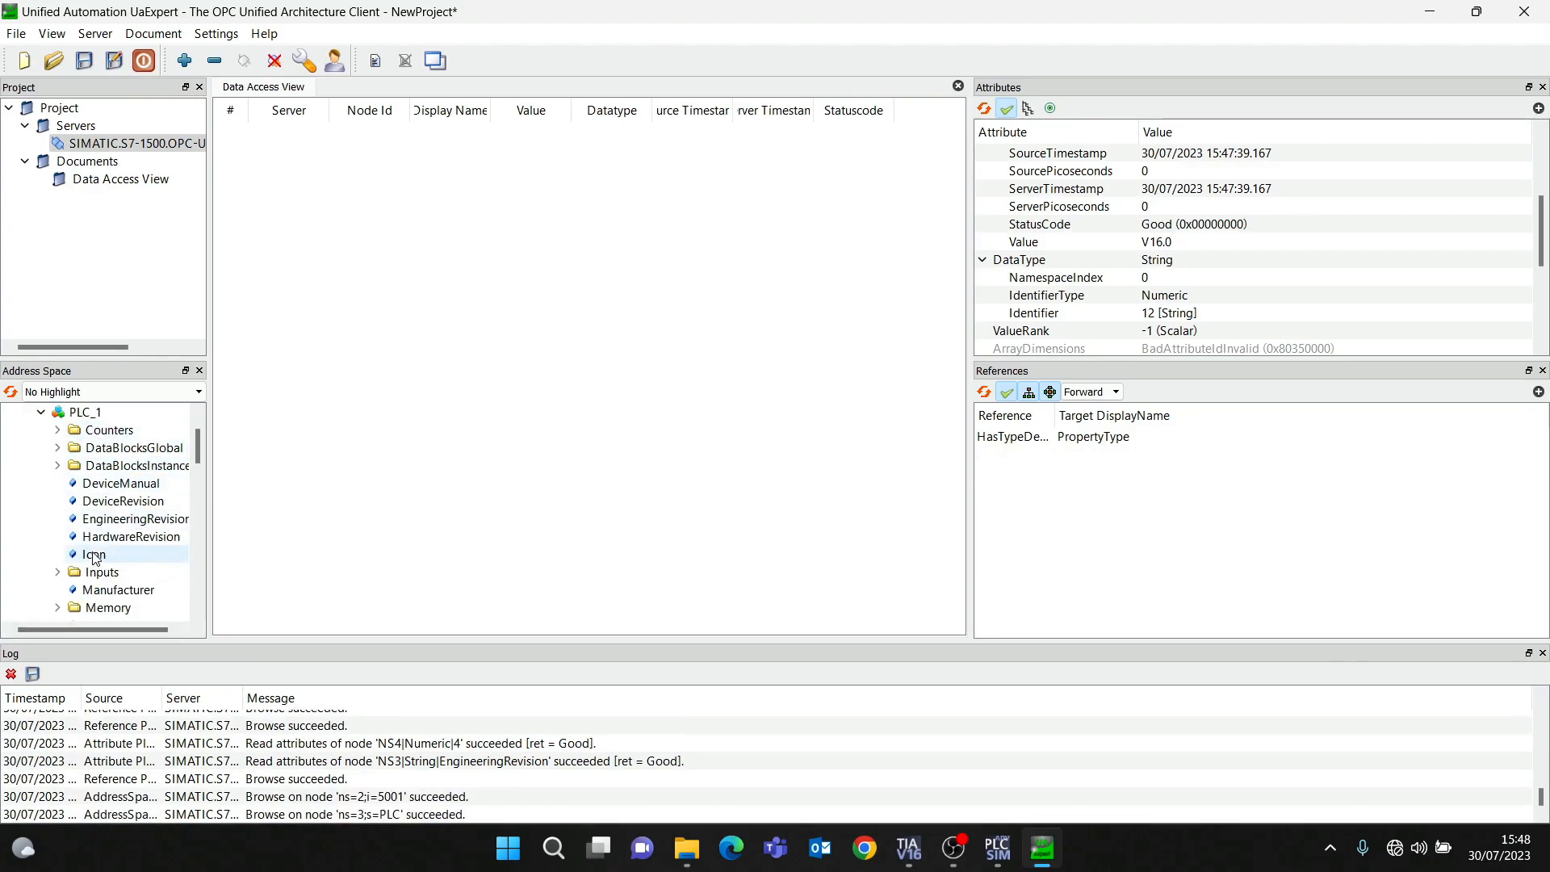
scroll(95, 557, up, 1)
Examine the attributes of the DeviceManual, EngineeringRevision and DeviceRevision nodes of PLC_1 under DeviceSet
click(142, 538)
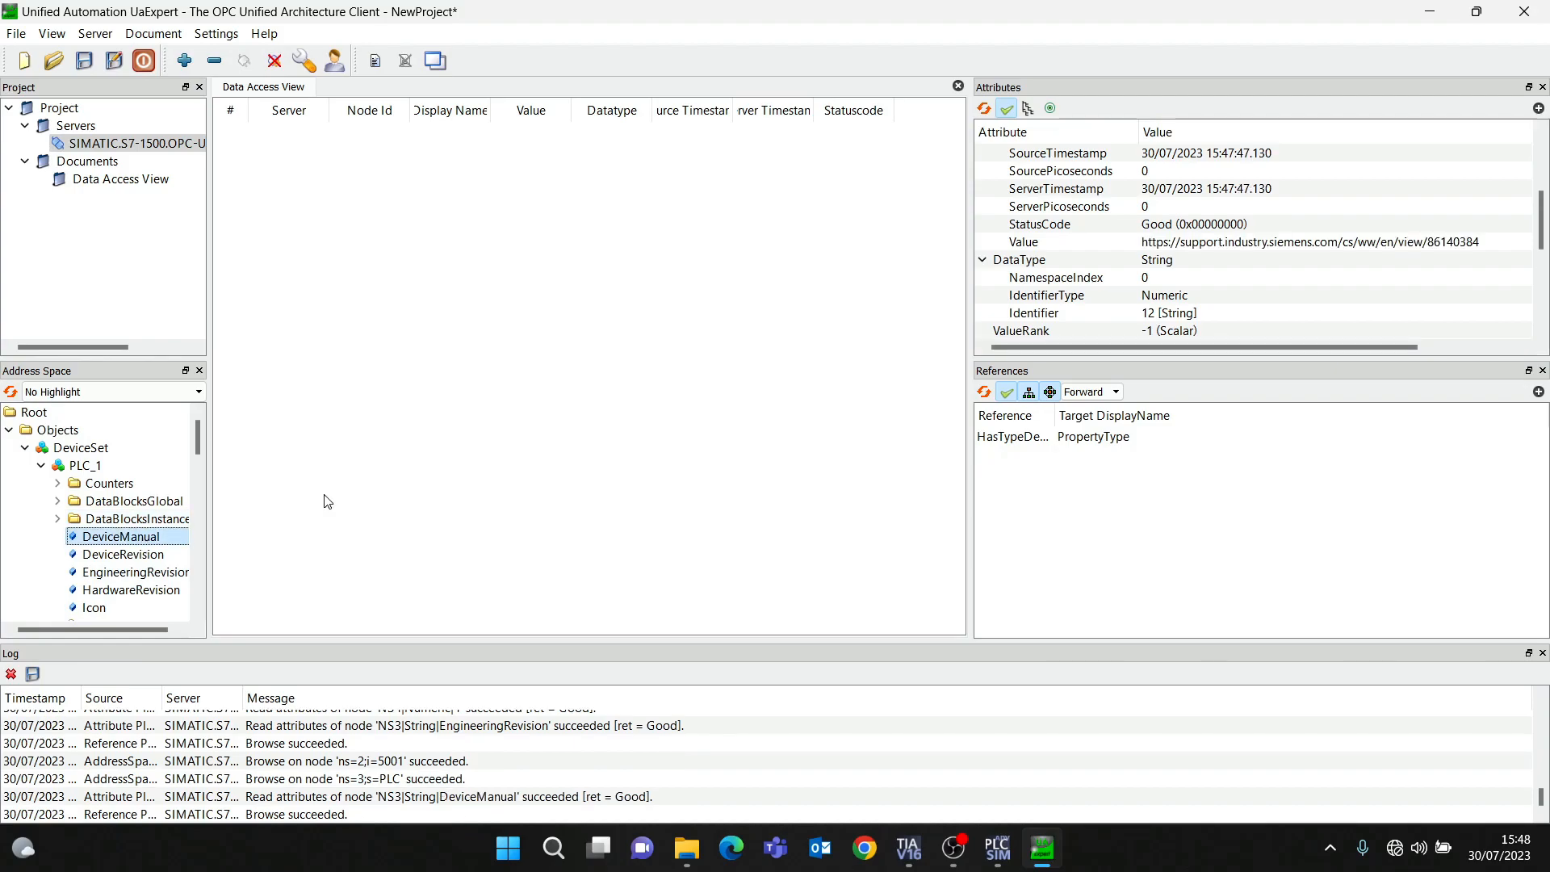
scroll(1163, 246, down, 2)
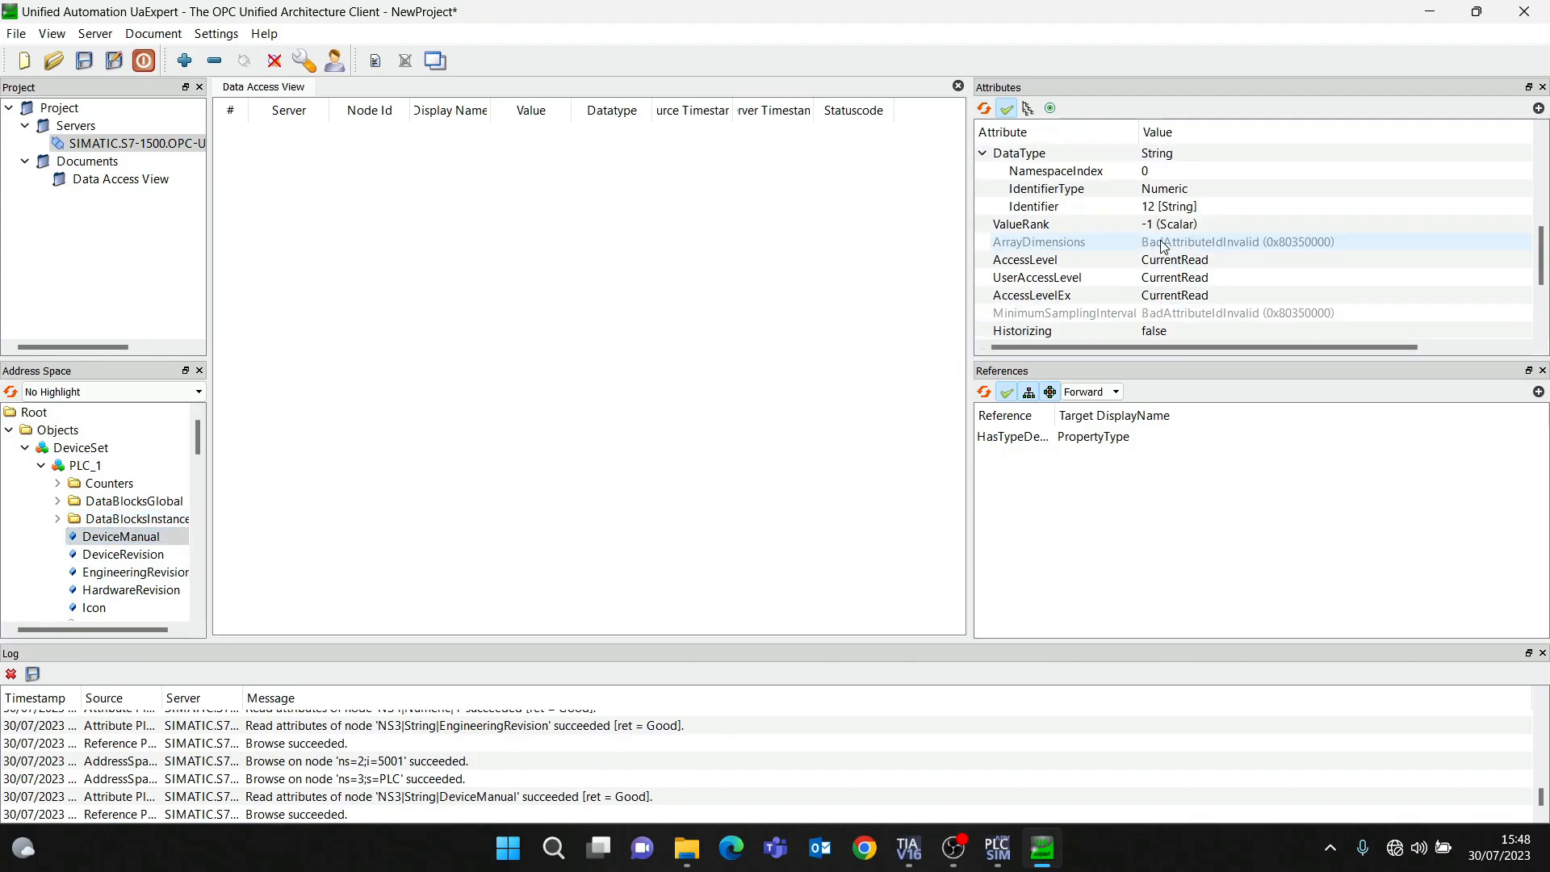
scroll(1163, 246, down, 2)
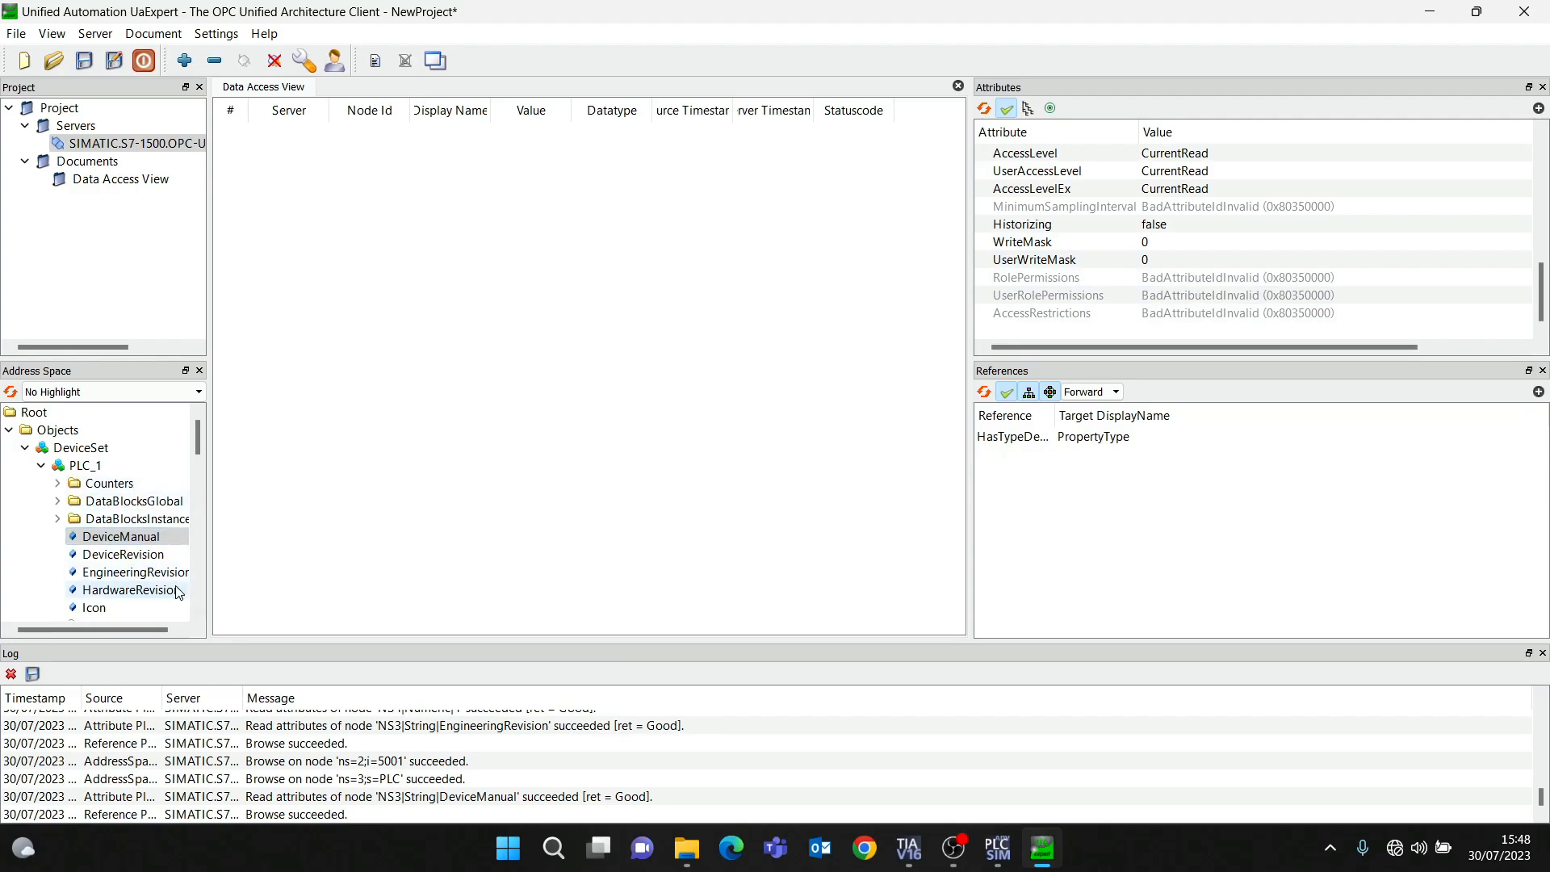
click(133, 572)
click(122, 554)
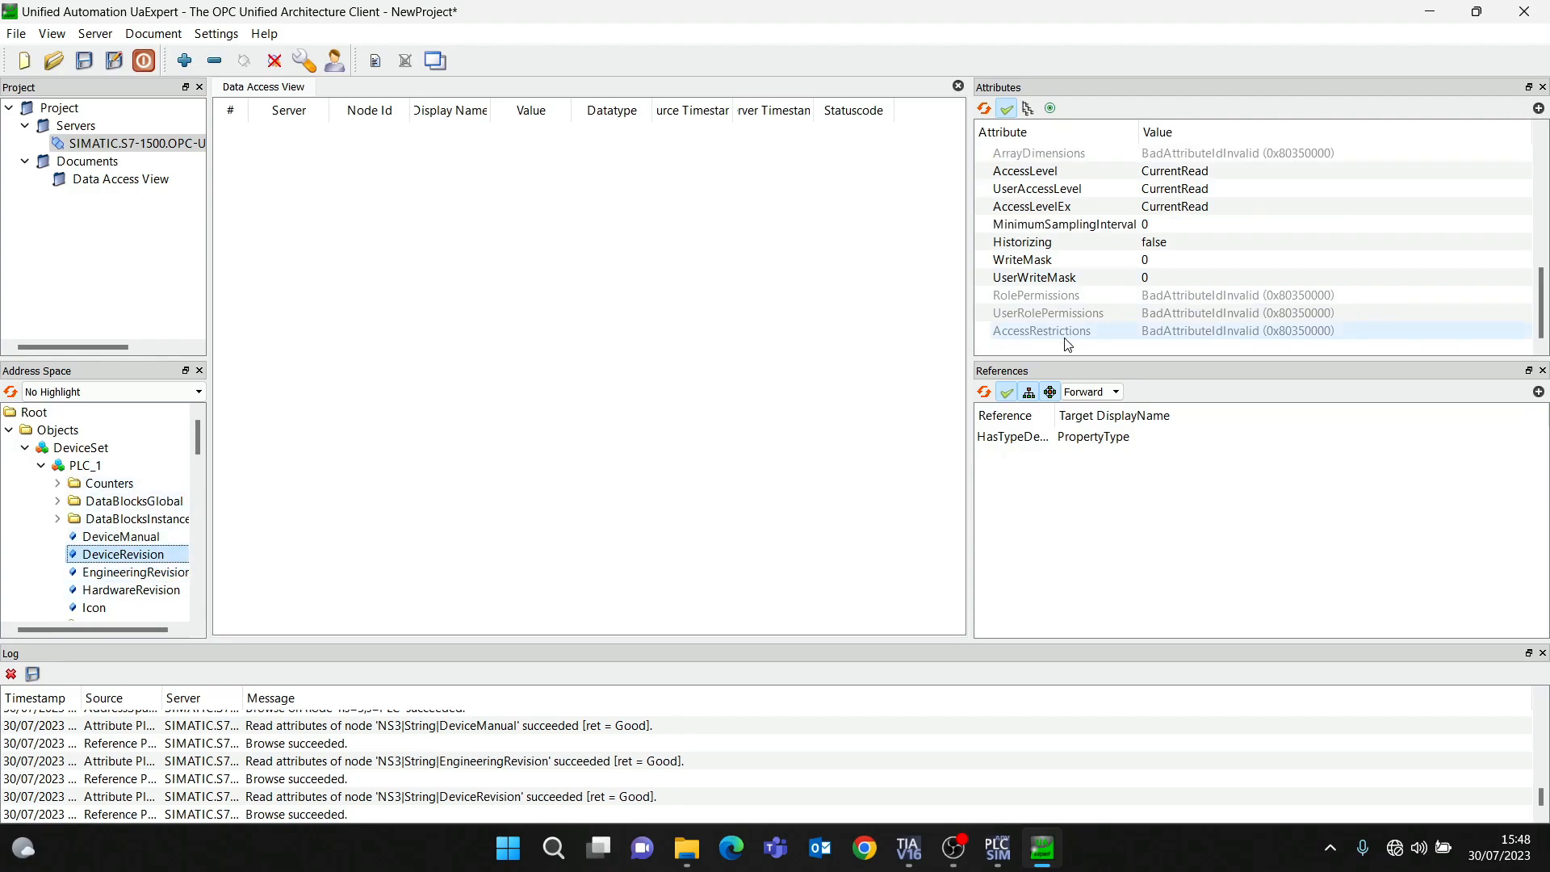